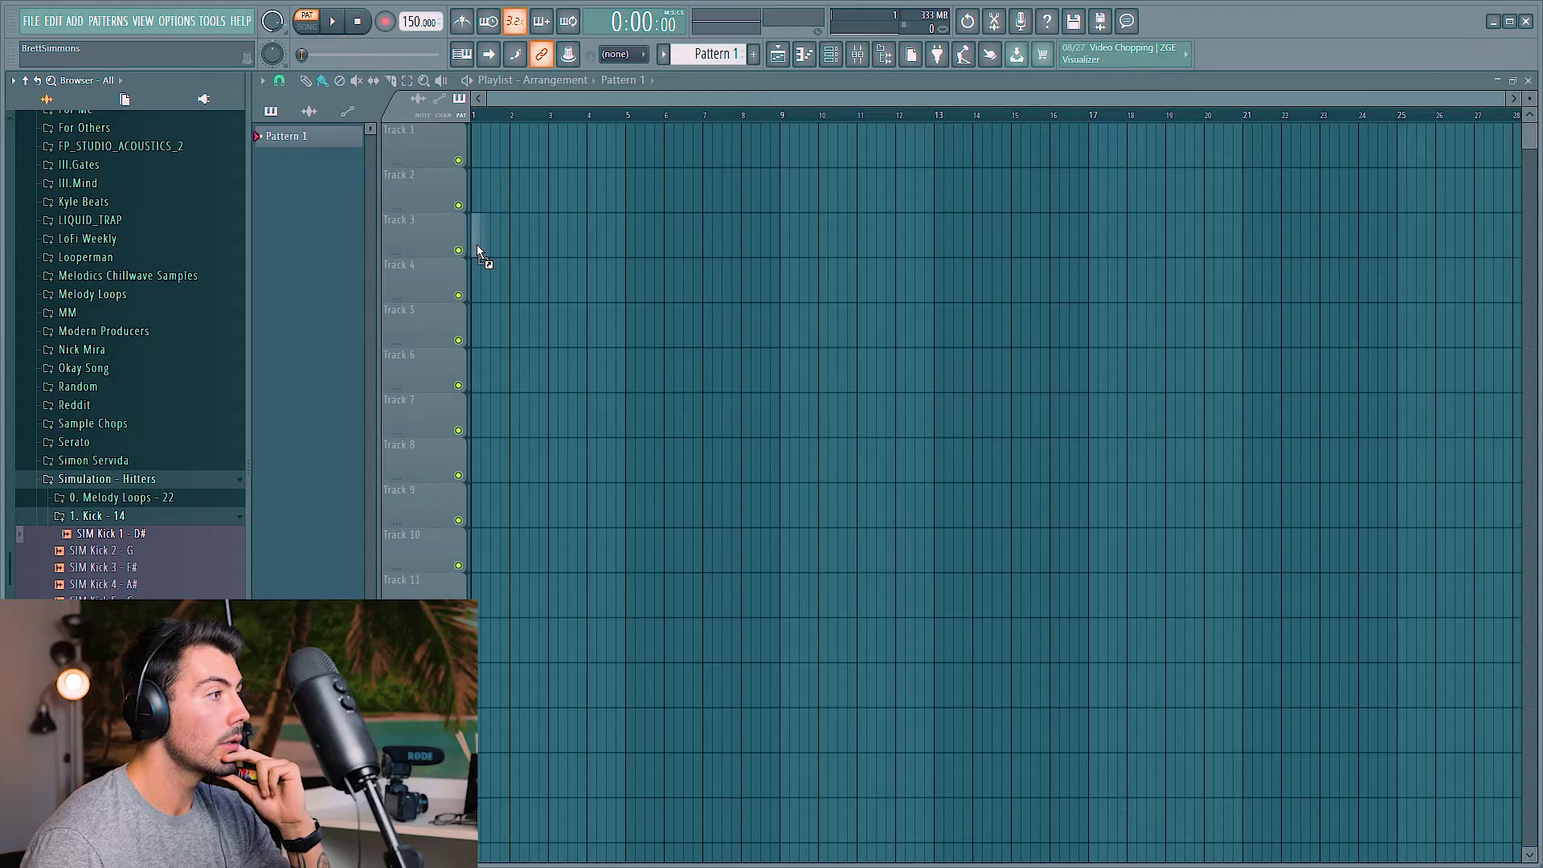
Step: Place the looperman medieval meditation charango loop on Track 3 from bar 1 and cut its low frequencies with FabFilter Pro-Q 3 on Insert 1
drag(476, 244, 476, 244)
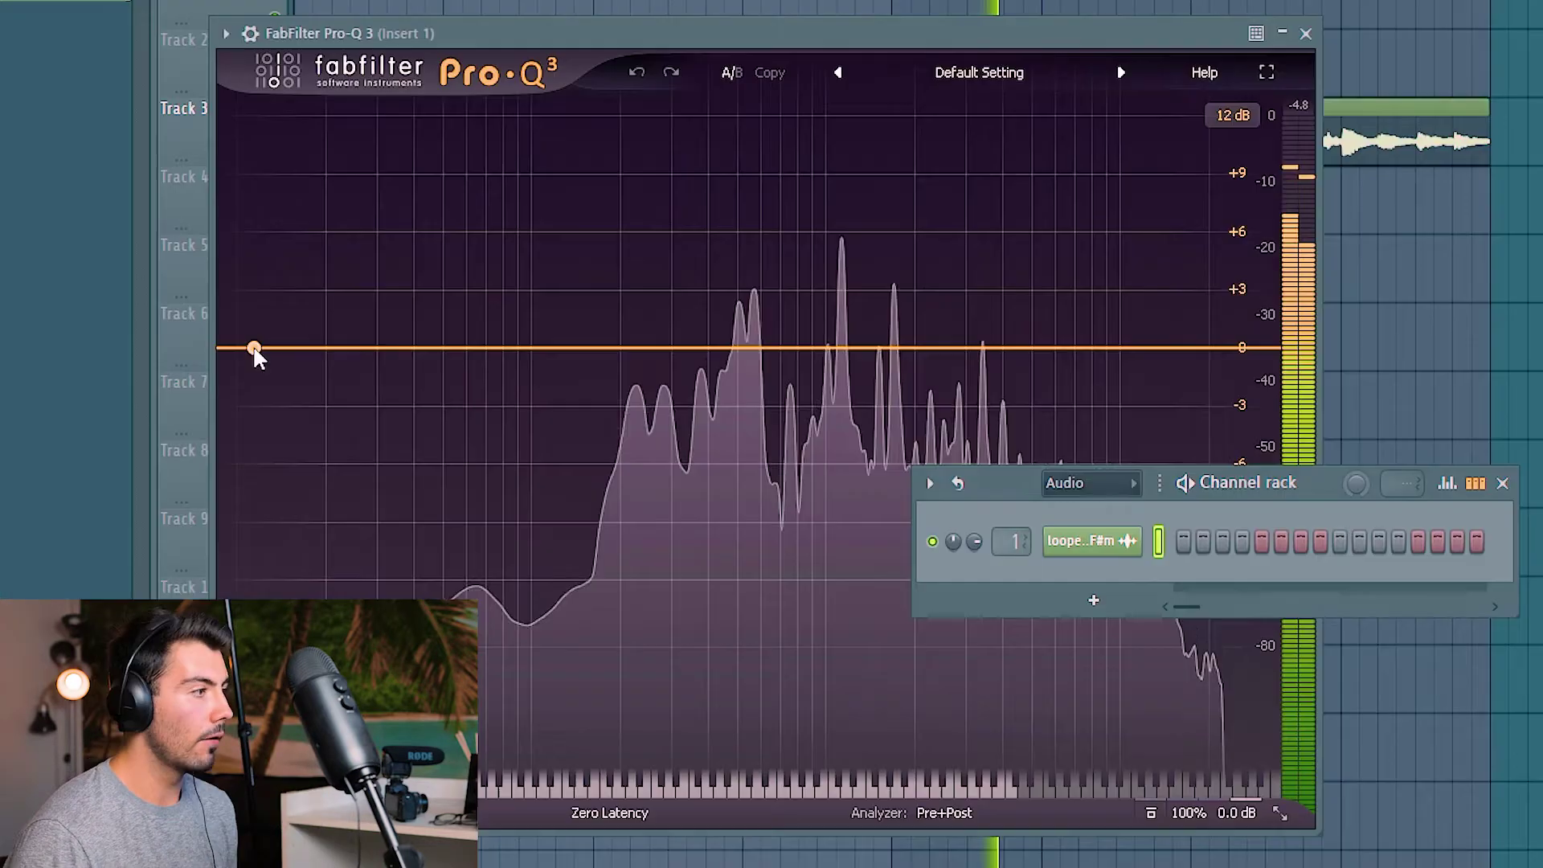
click(251, 355)
drag(253, 347, 598, 348)
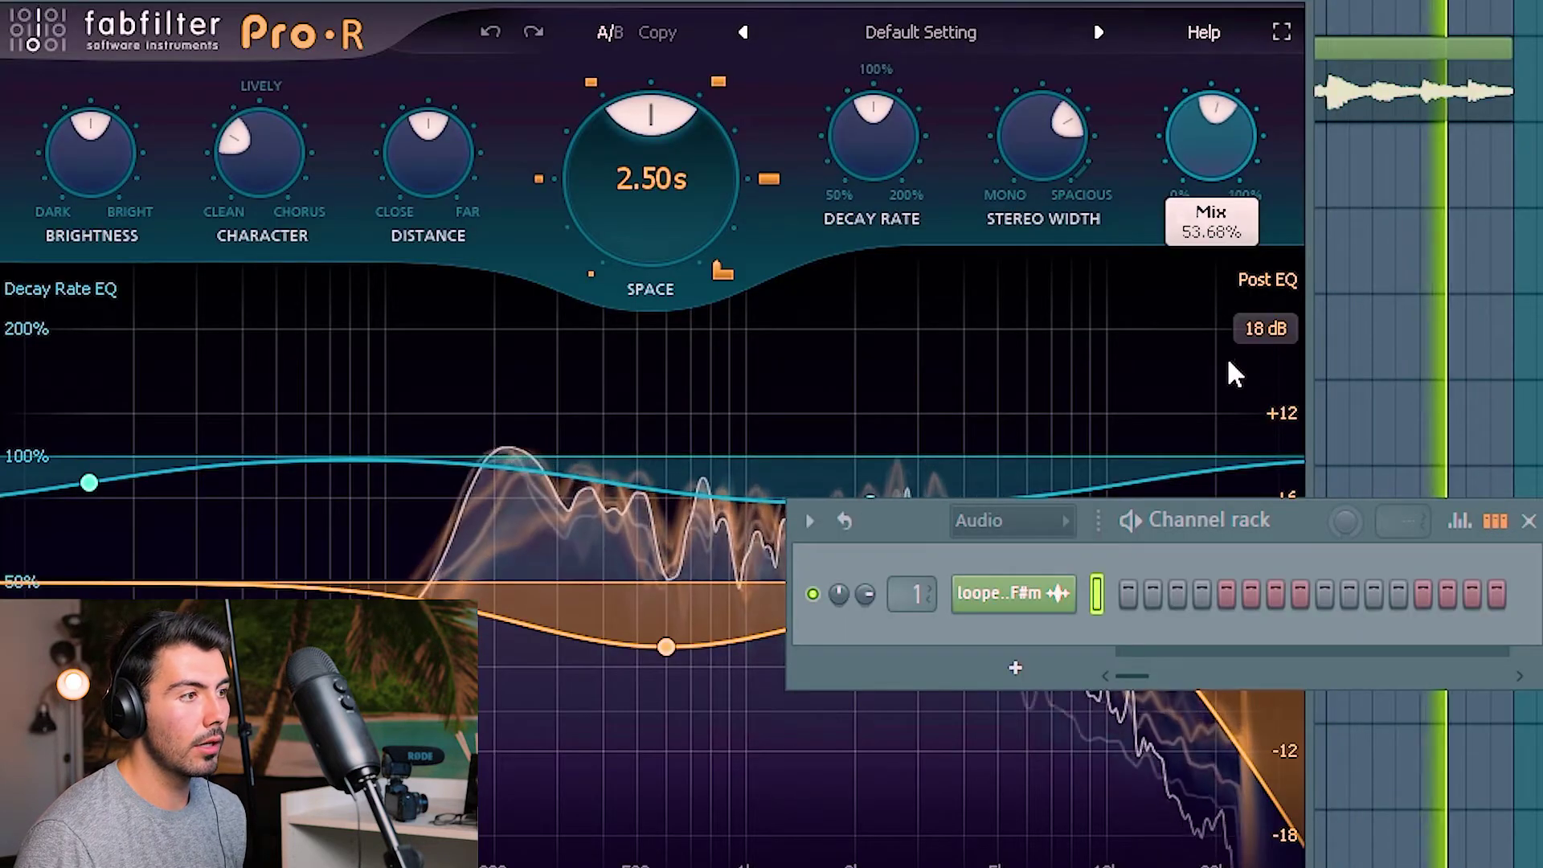
Step: Load the Acoustic Guitar Studio preset in FabFilter Pro-R on Insert 1, close the reverb and stop playback
click(921, 33)
mouse_move(924, 143)
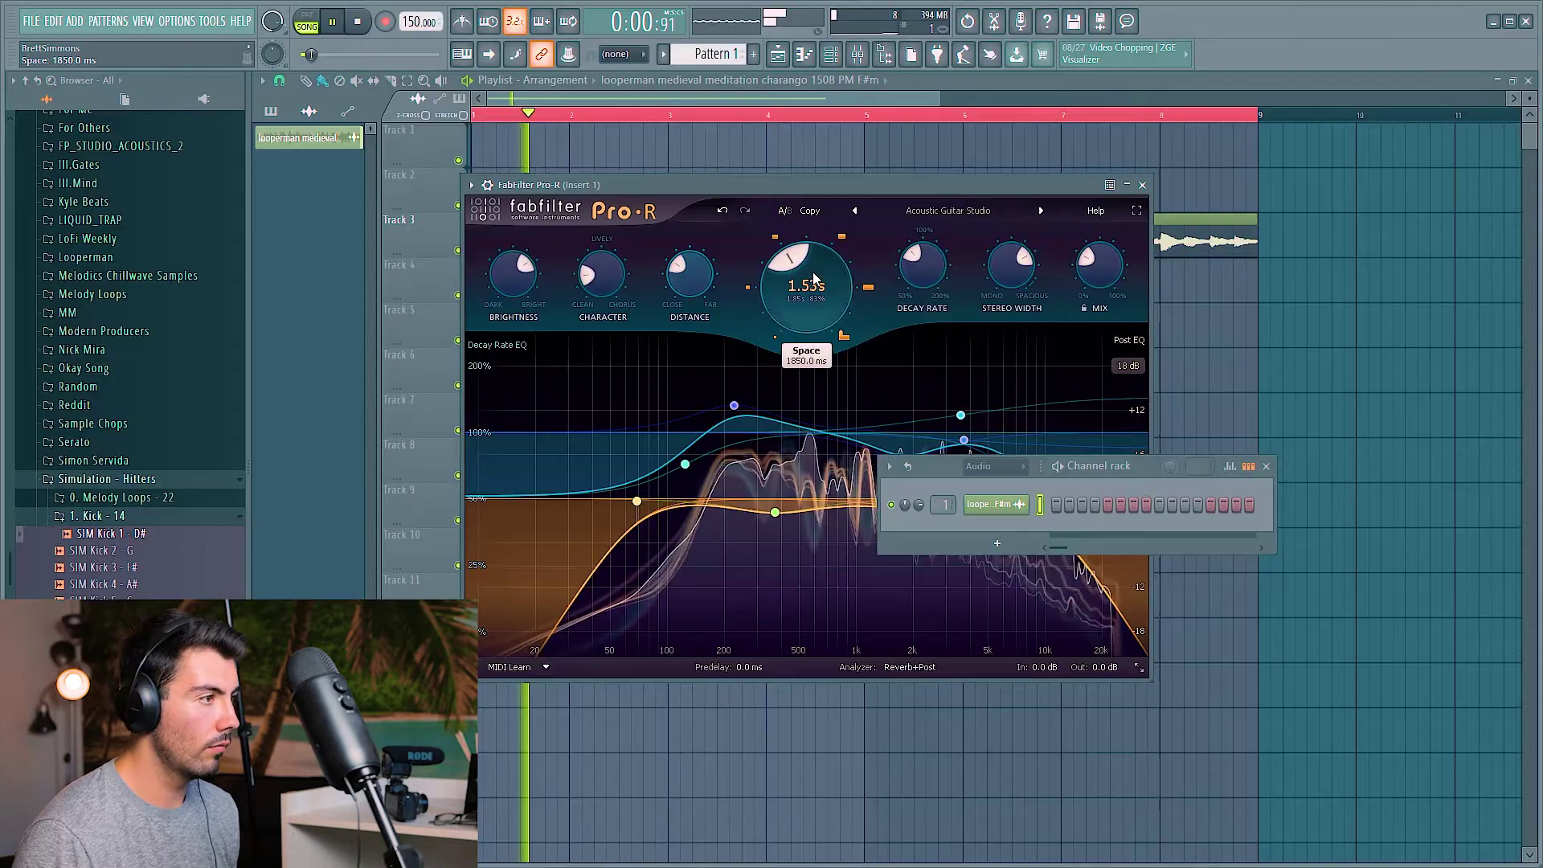
click(1142, 186)
key(space)
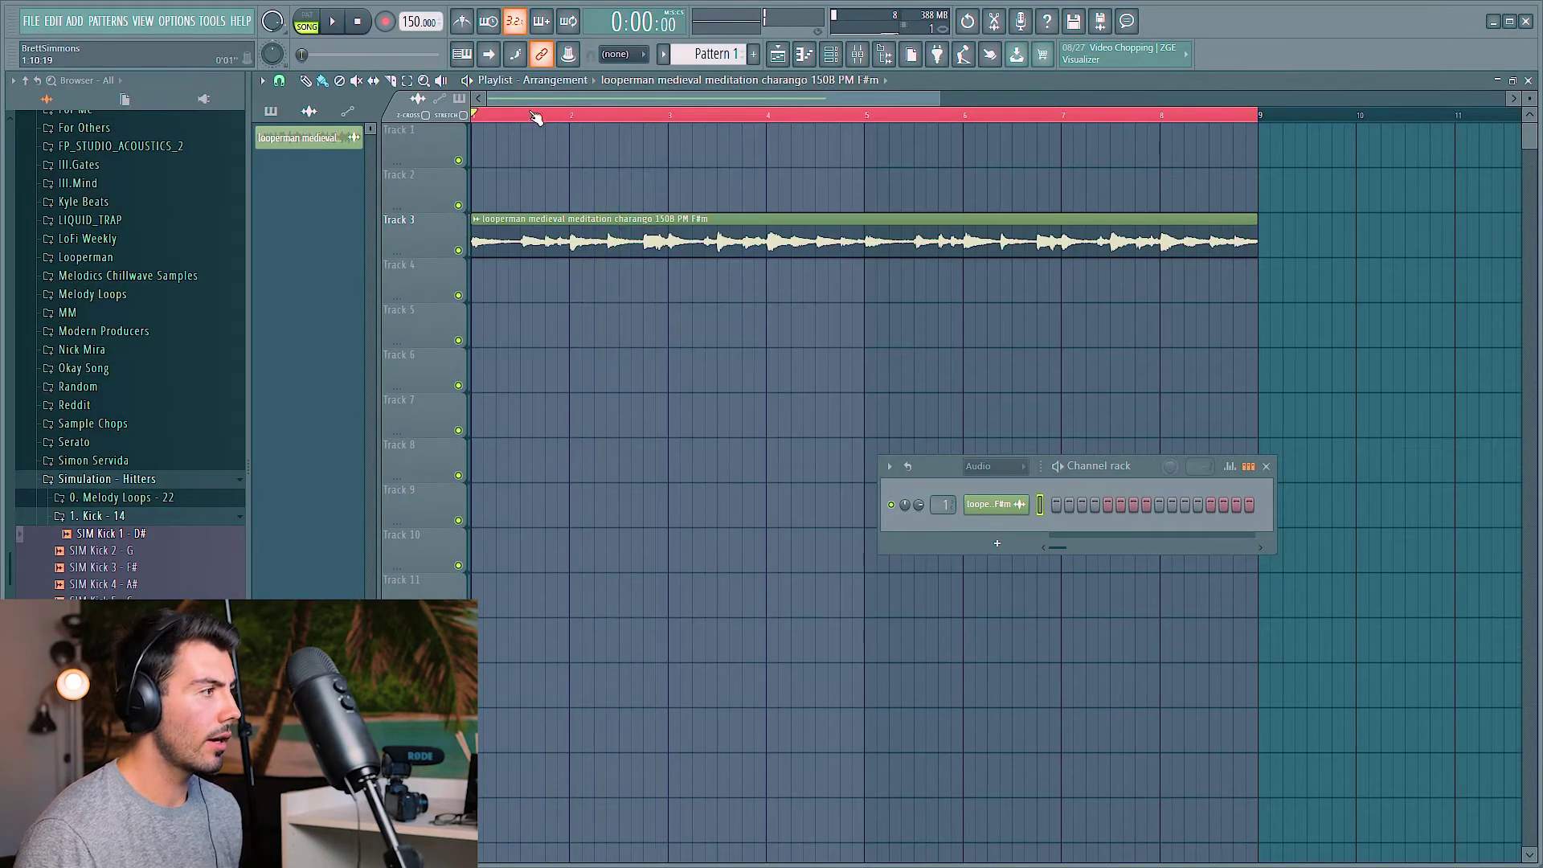
Step: Play the charango loop from the start and from bar 8 to check how it loops around
scroll(500, 299, up, 2)
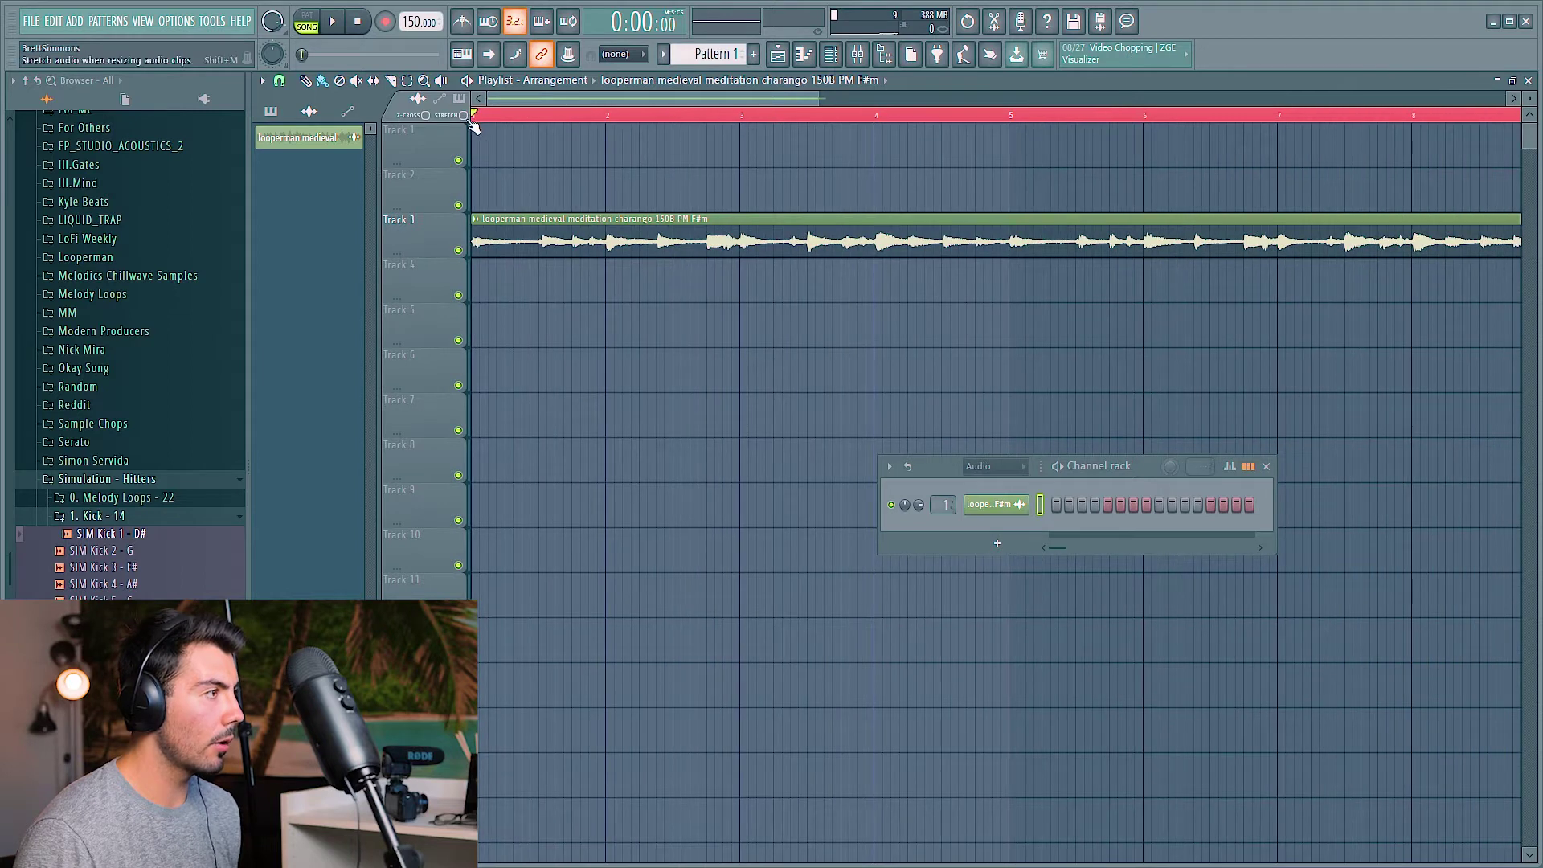
key(space)
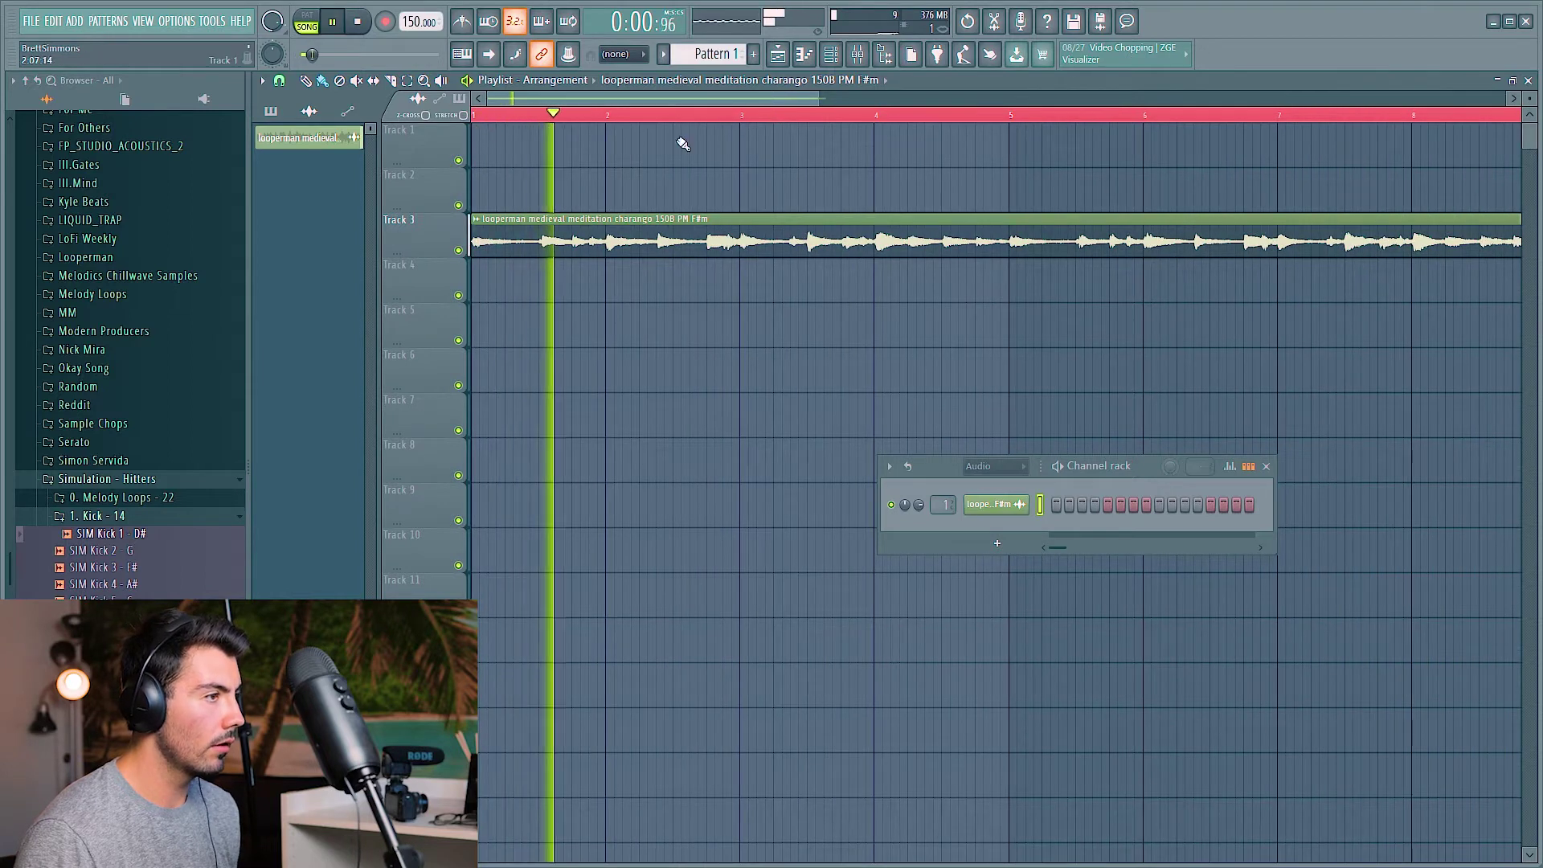
scroll(980, 354, down, 1)
scroll(980, 354, down, 1)
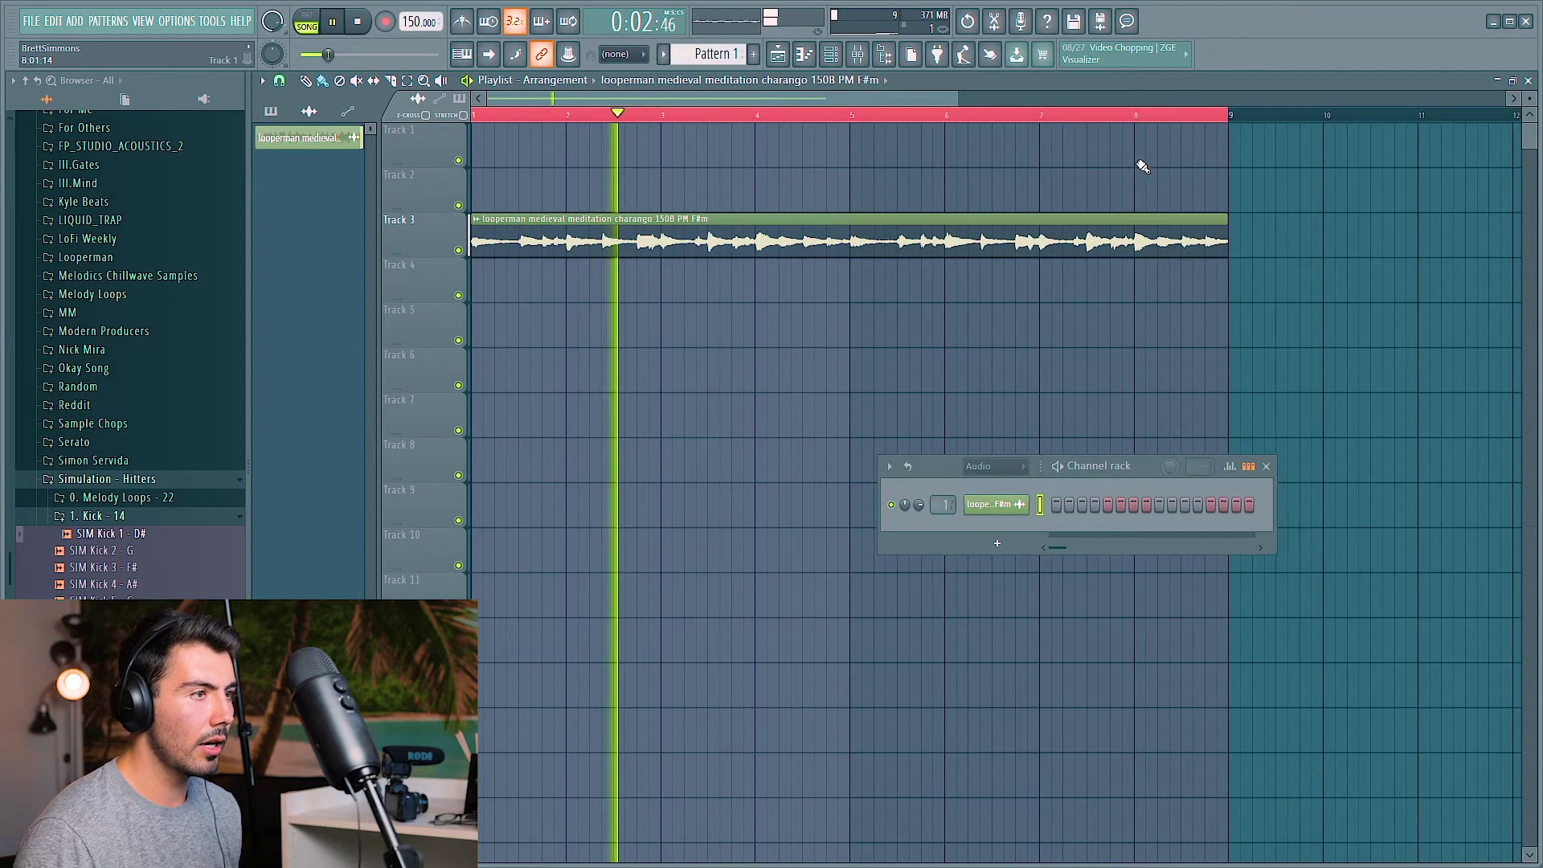
click(1141, 120)
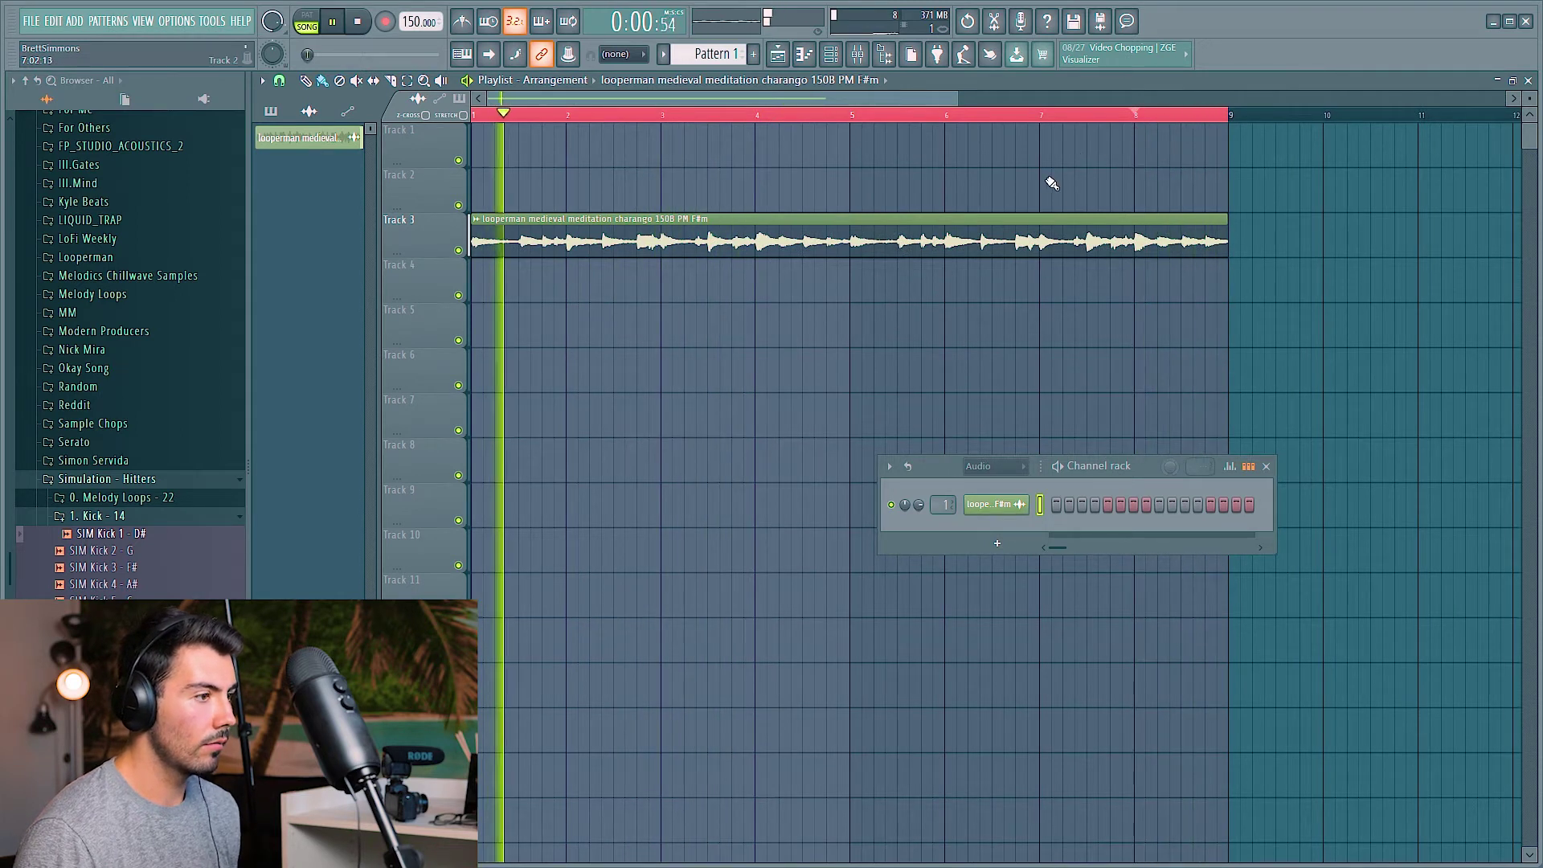
key(space)
Step: Add Fruity Limiter to Insert 1, switch it to compressor mode, lower its threshold and audition the result
click(859, 61)
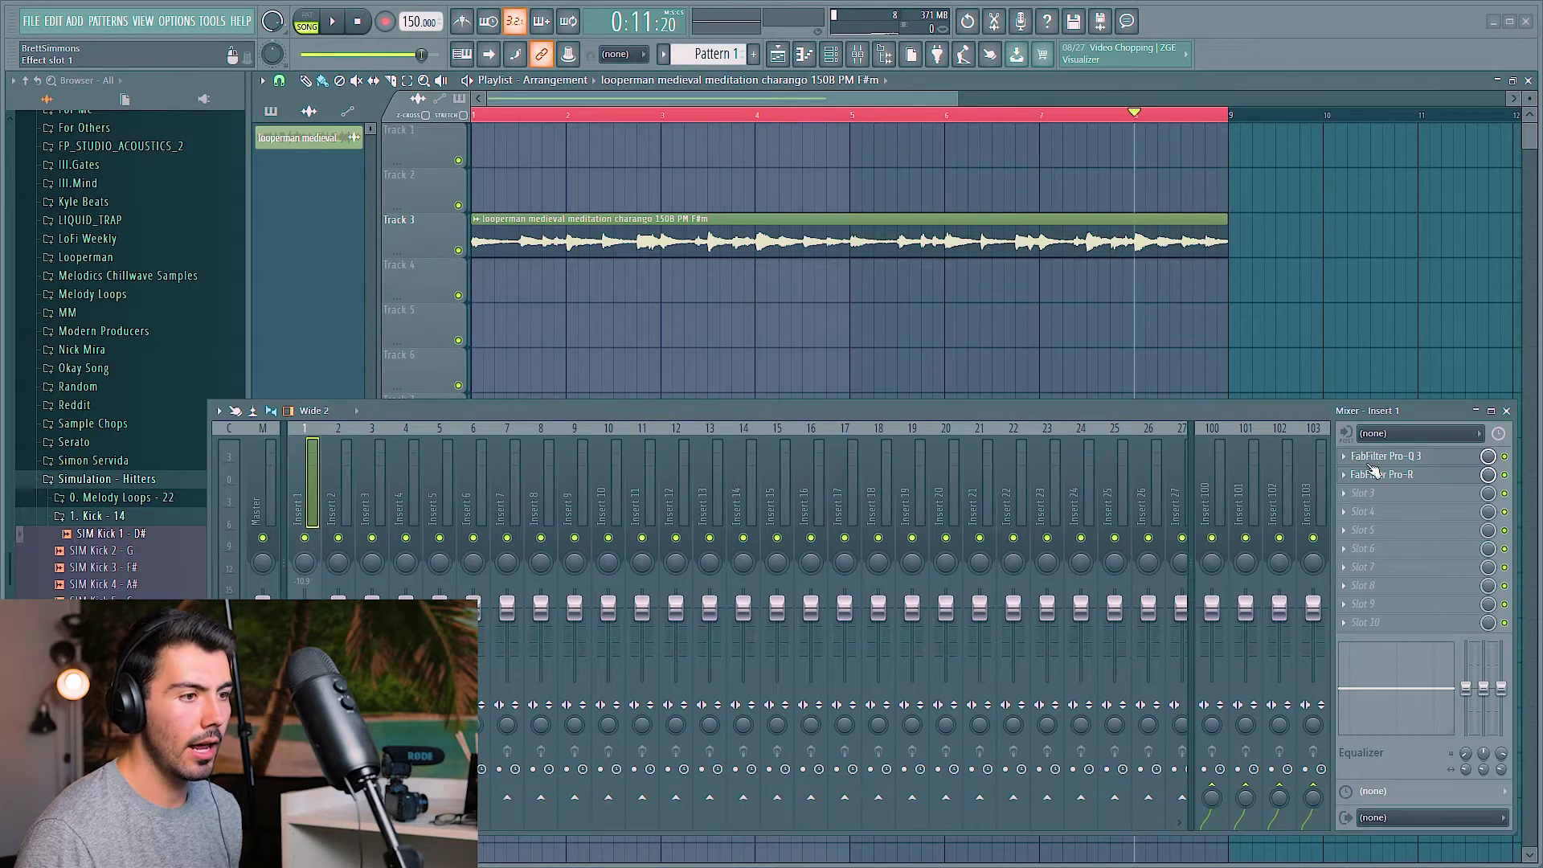
click(1344, 475)
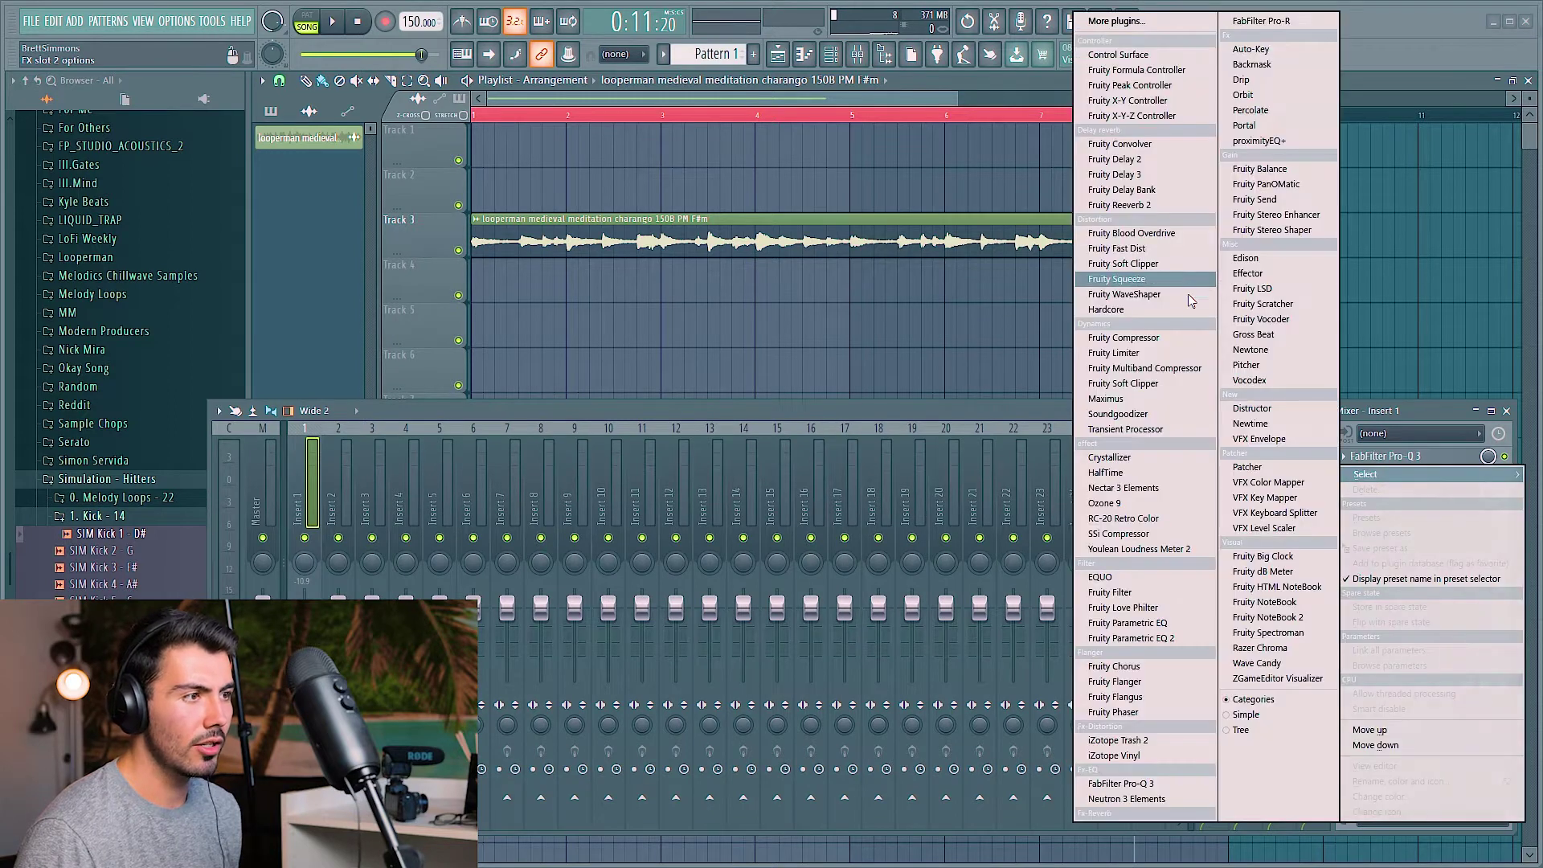
click(1169, 361)
key(F9)
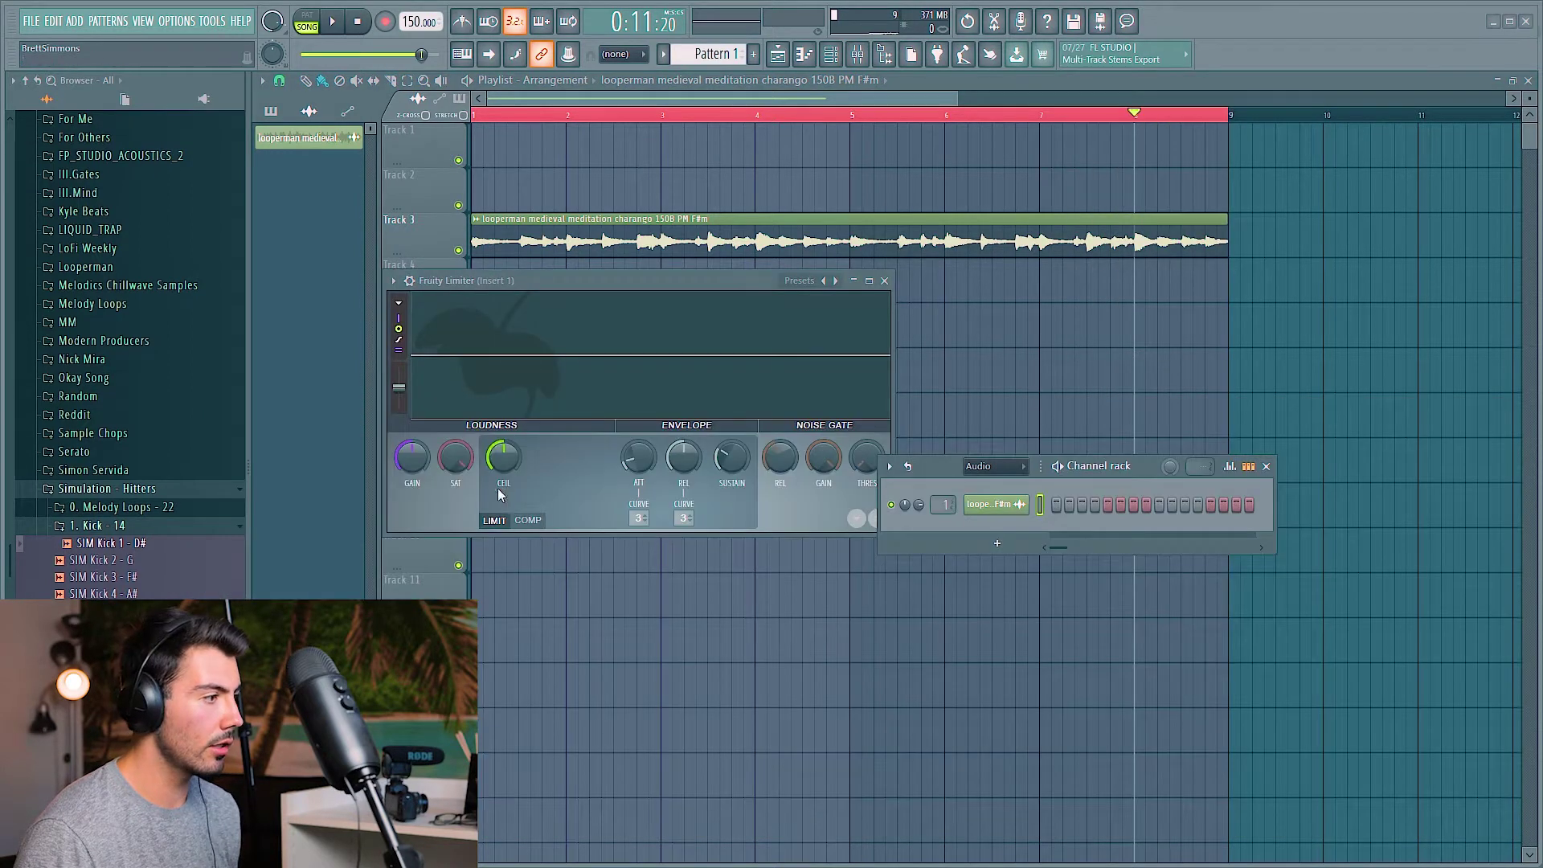
click(528, 521)
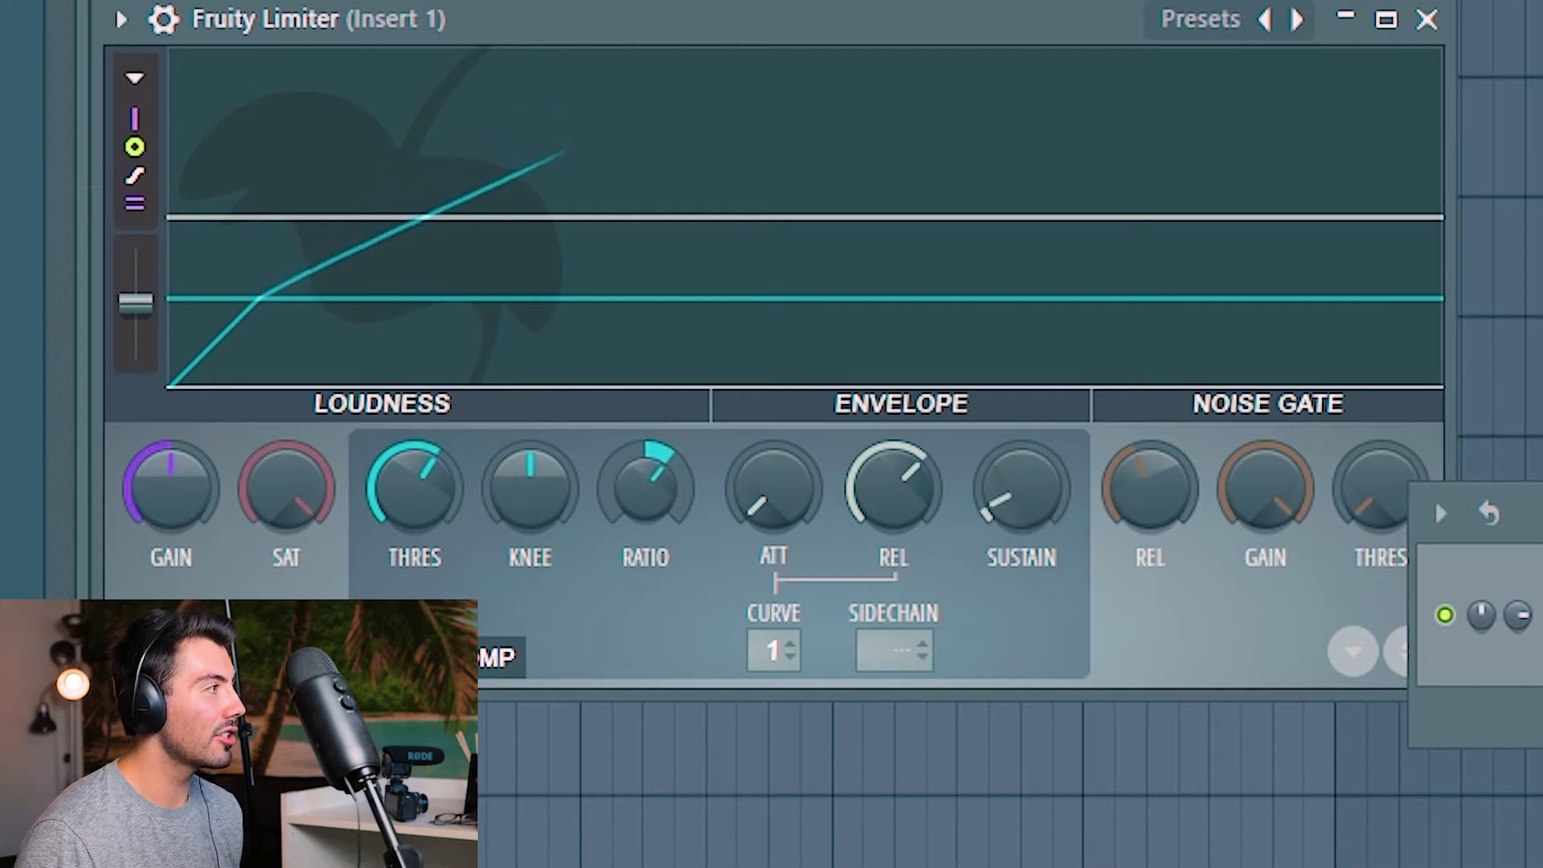
drag(437, 489, 437, 579)
key(space)
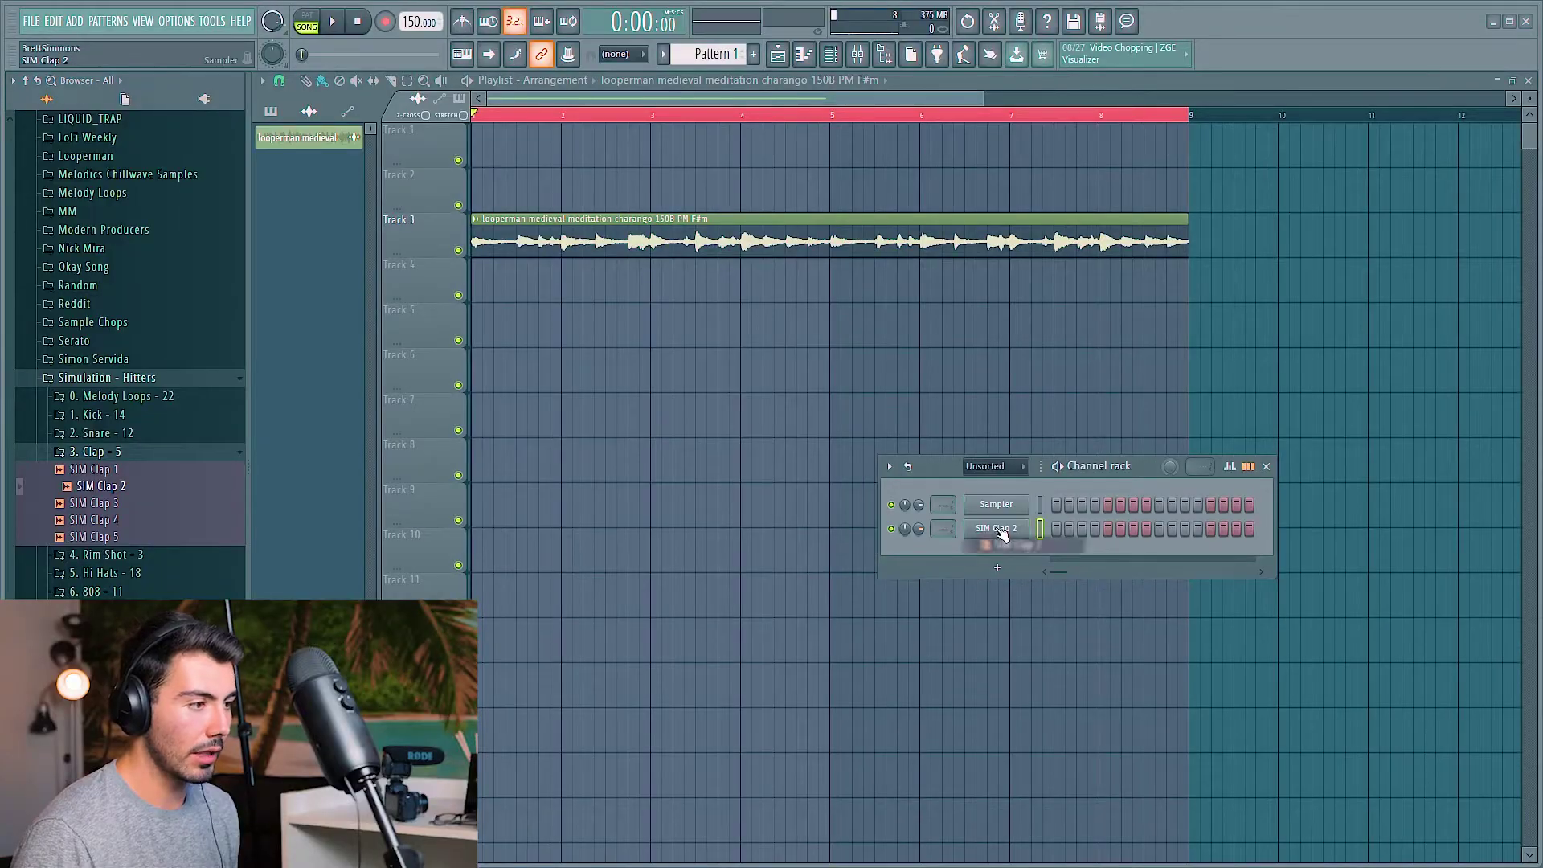
Step: In the piano roll of SIM Clap 2, move the copied clap notes onto beat 3 of bars 5 to 8 and deselect them
right_click(993, 521)
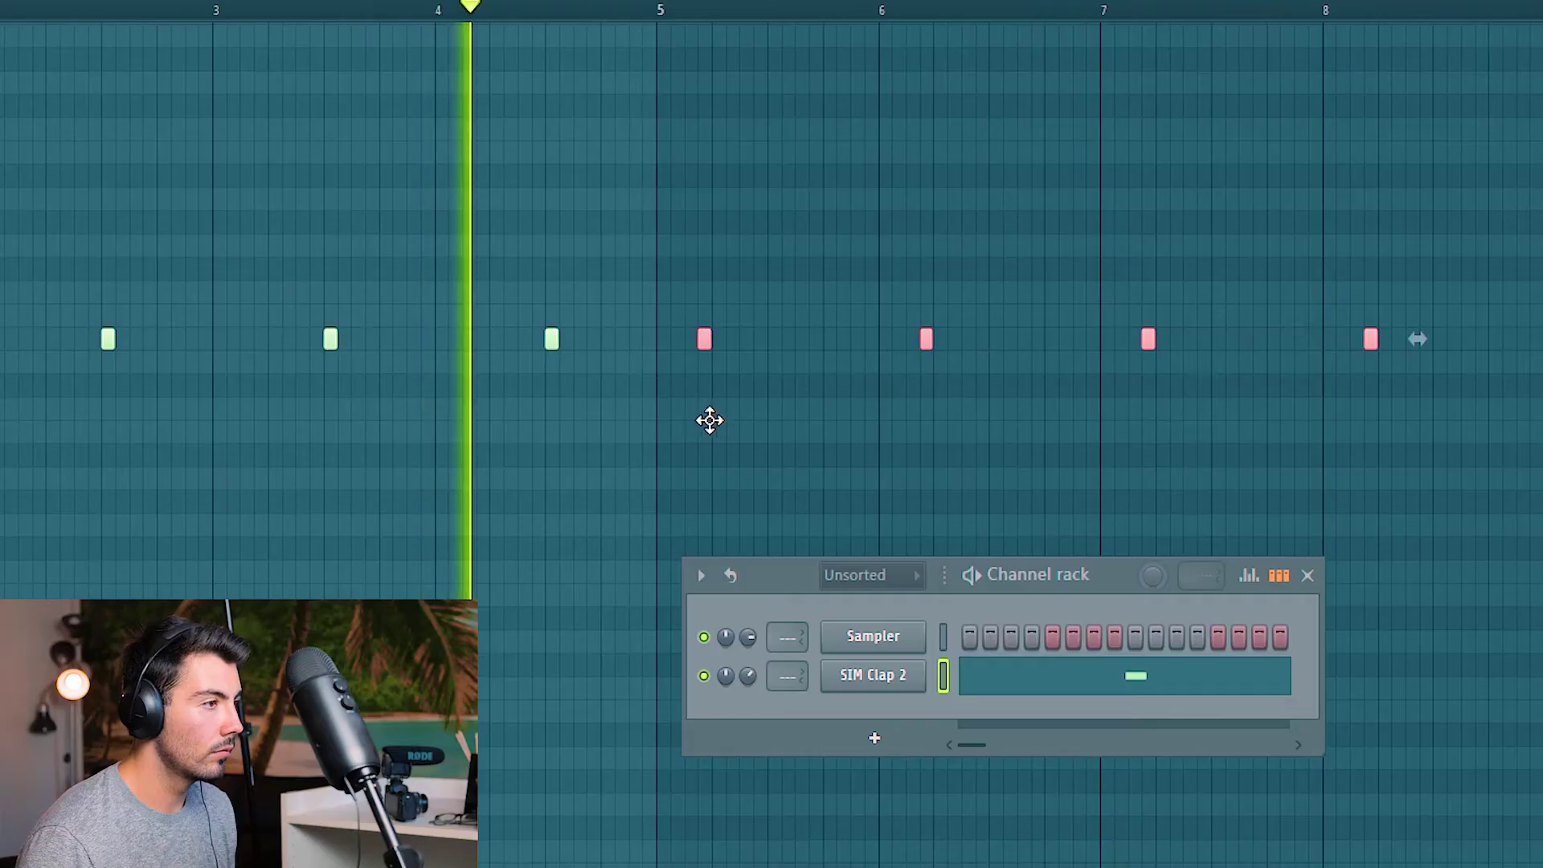
drag(706, 420, 774, 438)
ctrl+click(572, 478)
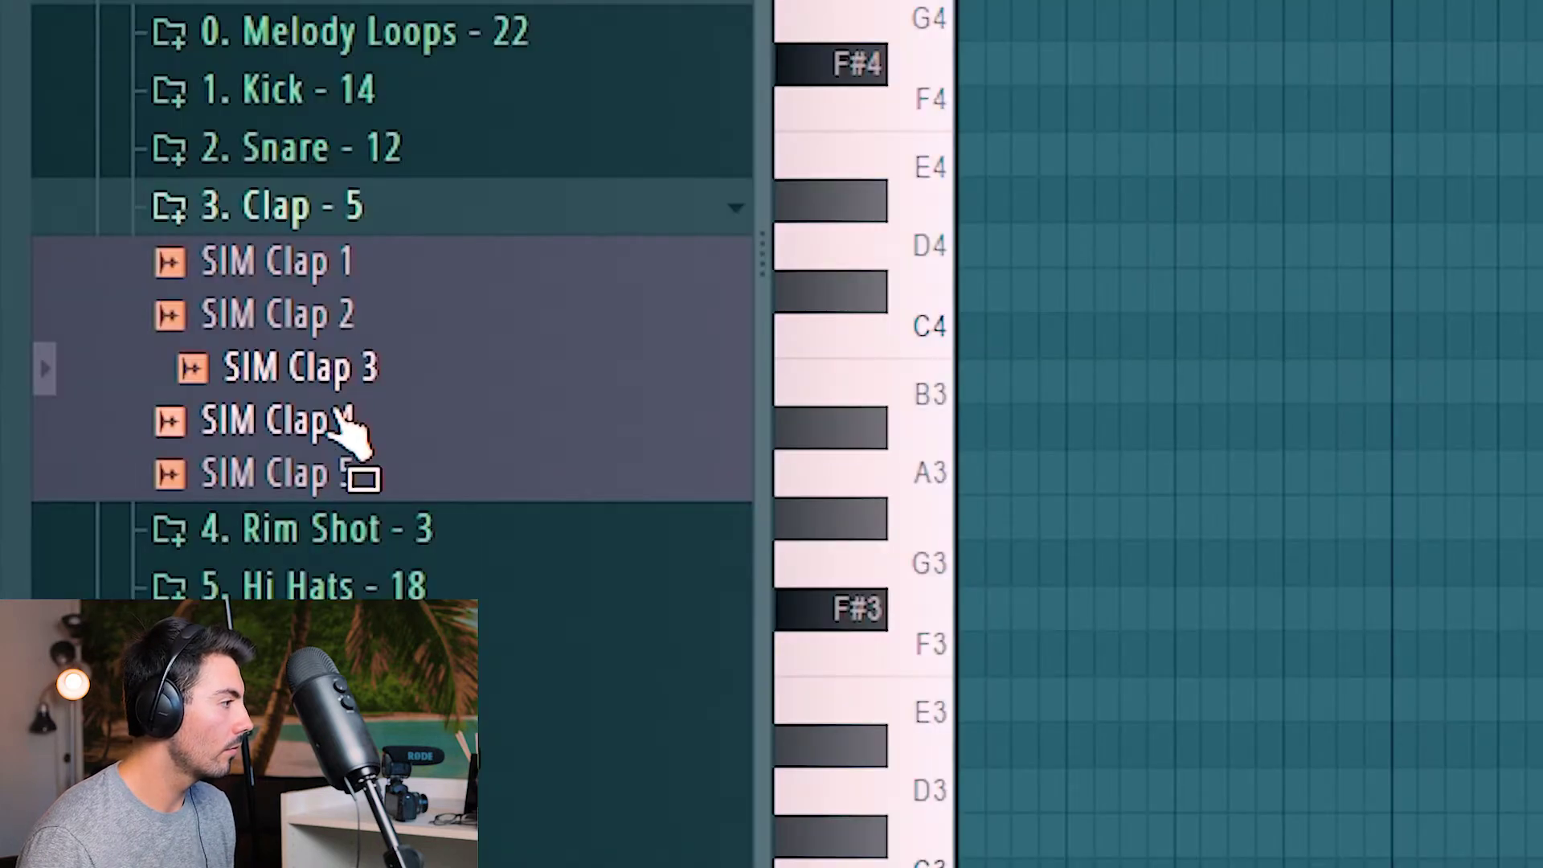
Step: Add the SIM Clap 3 sample to the channel rack and paste the SIM Clap 2 pattern into it
drag(330, 406, 309, 434)
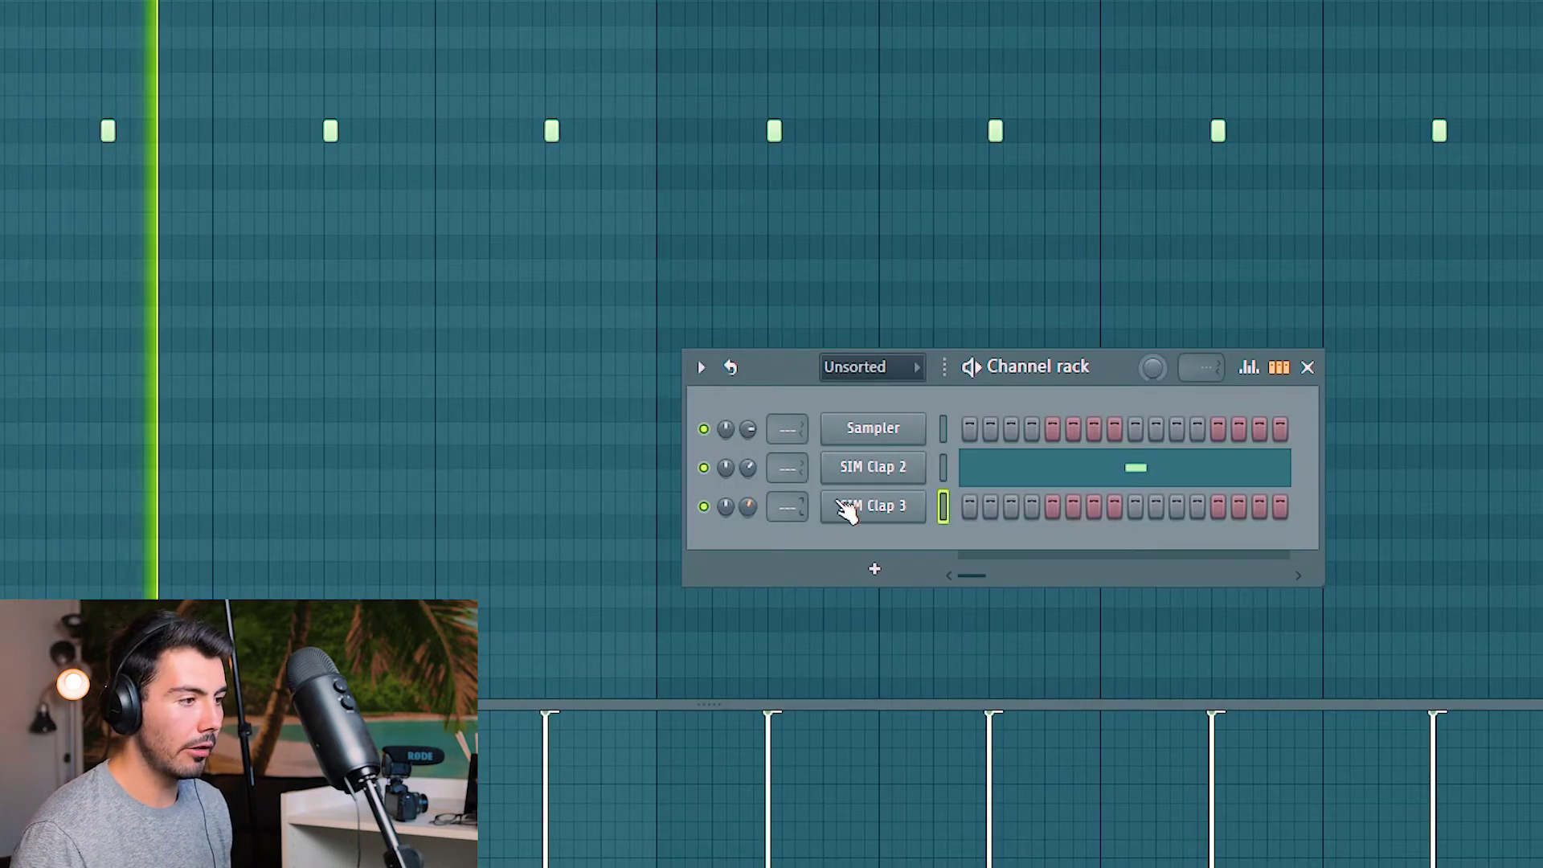
right_click(916, 507)
click(1212, 557)
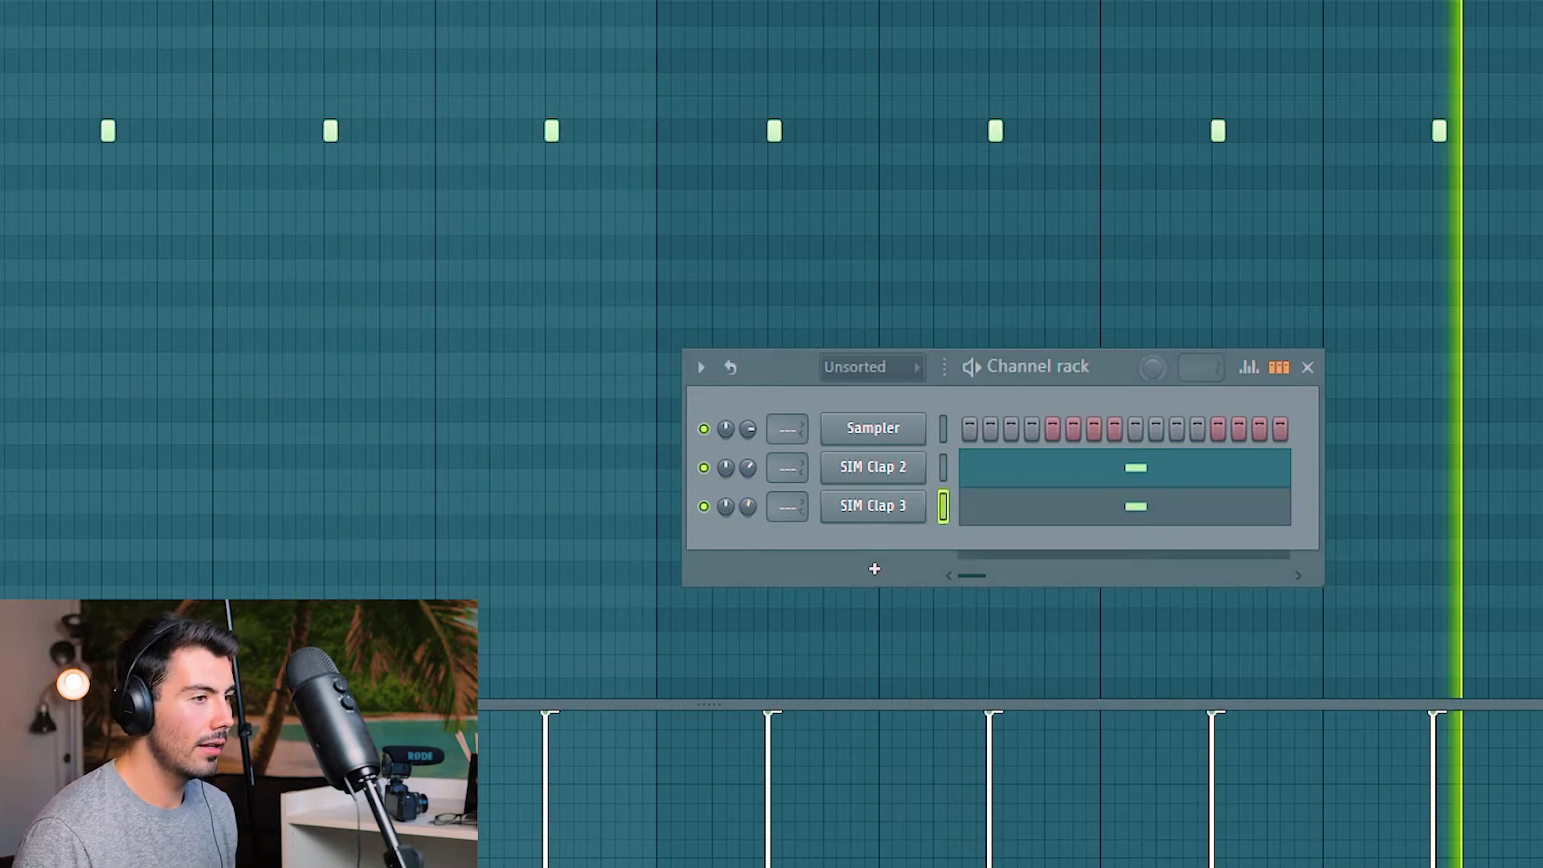
Step: Add the SIM Snare 1 sample to the channel rack and paste the clap pattern into it
drag(715, 337, 884, 532)
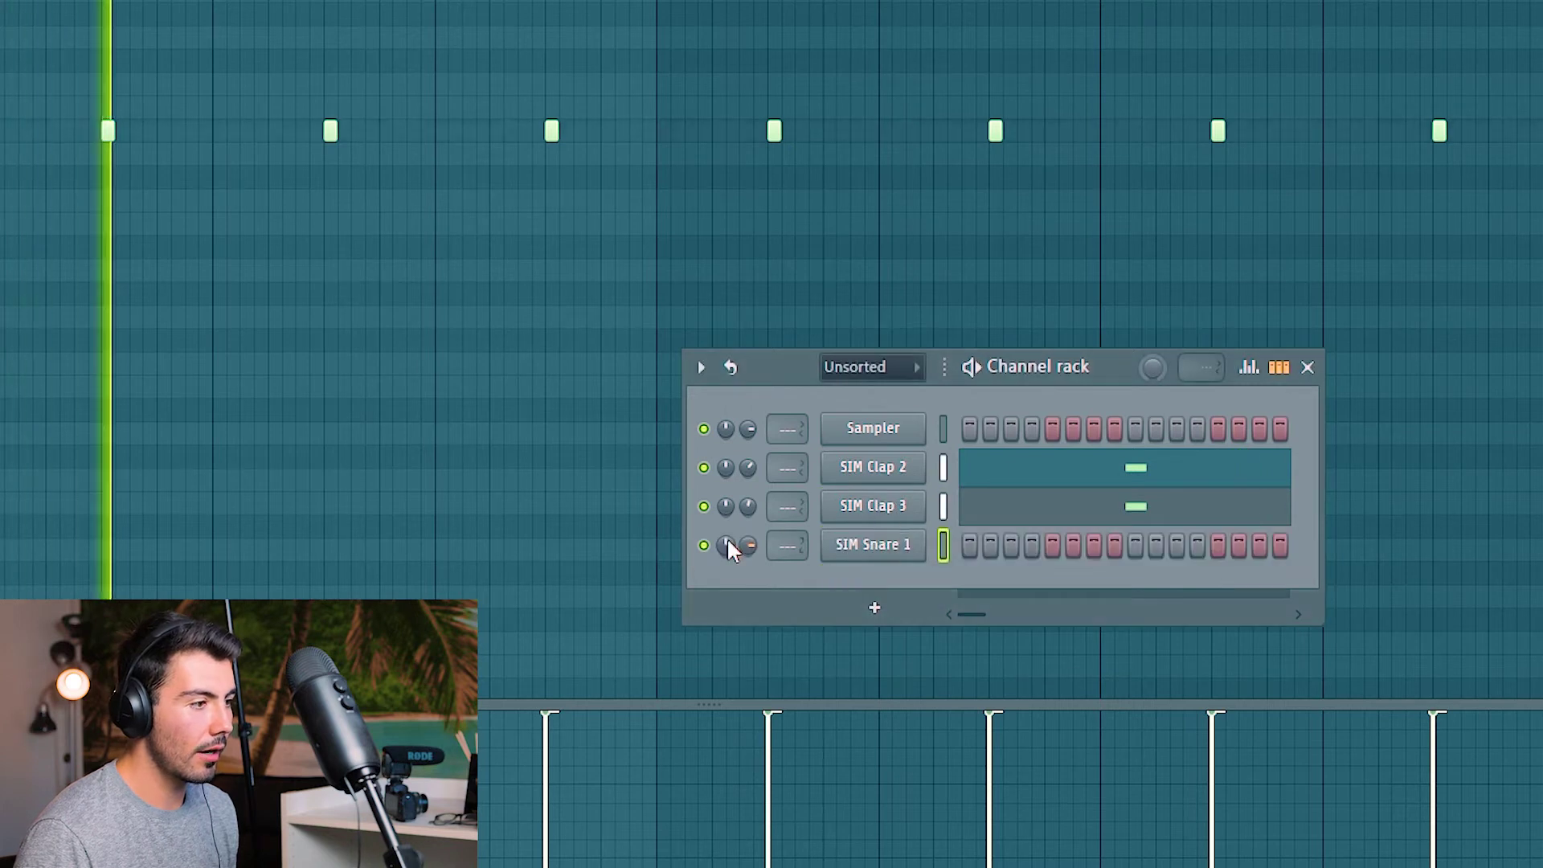
right_click(867, 516)
right_click(848, 541)
click(1229, 595)
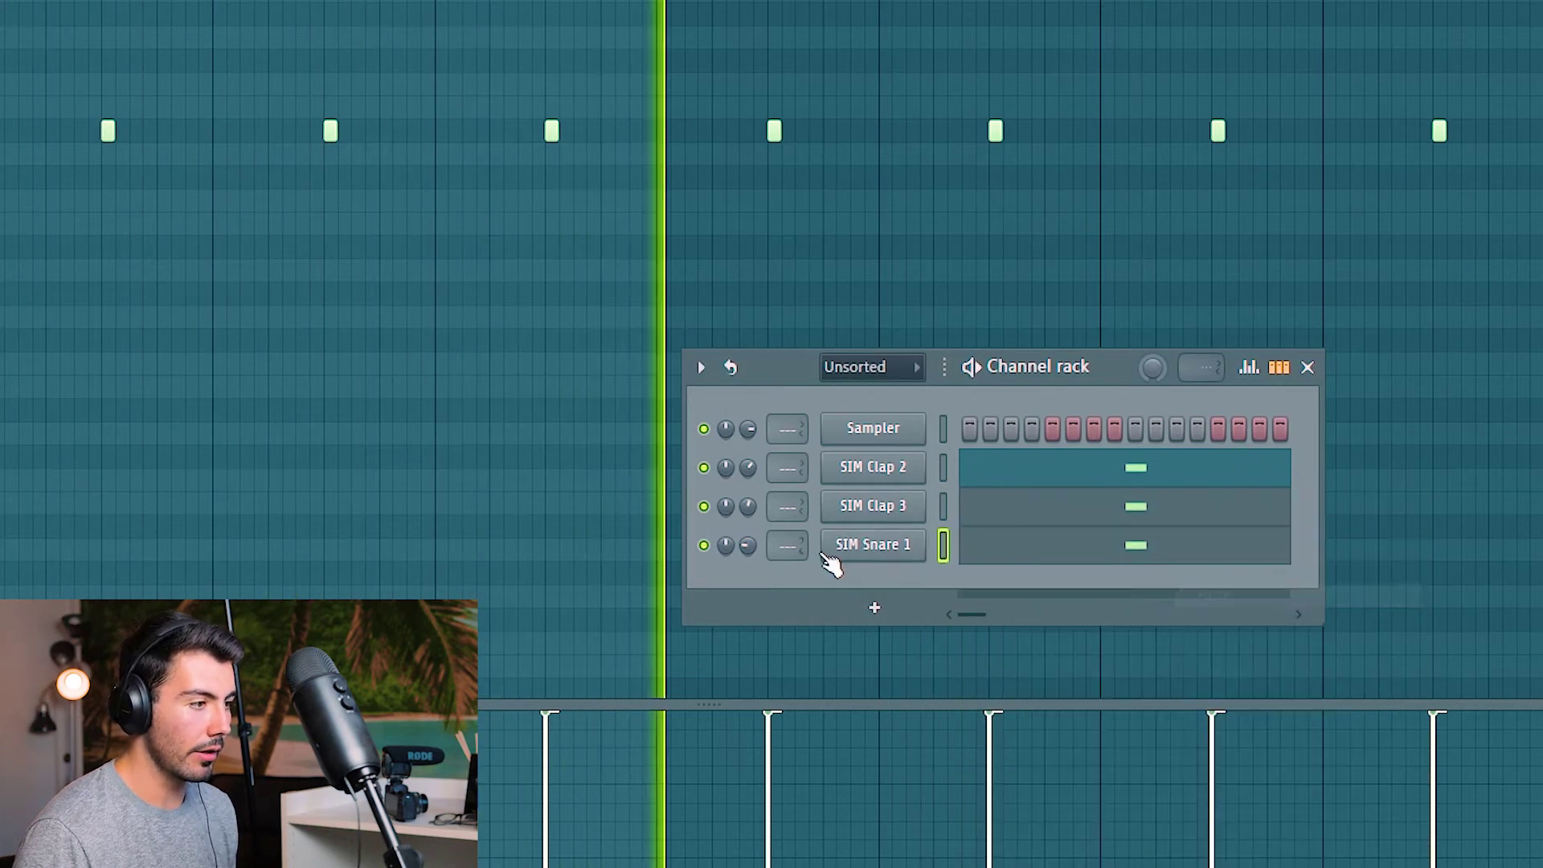
Step: Fill the Sim HiHat 10 channel every 2 steps and transpose its notes up one semitone to C#5
right_click(871, 581)
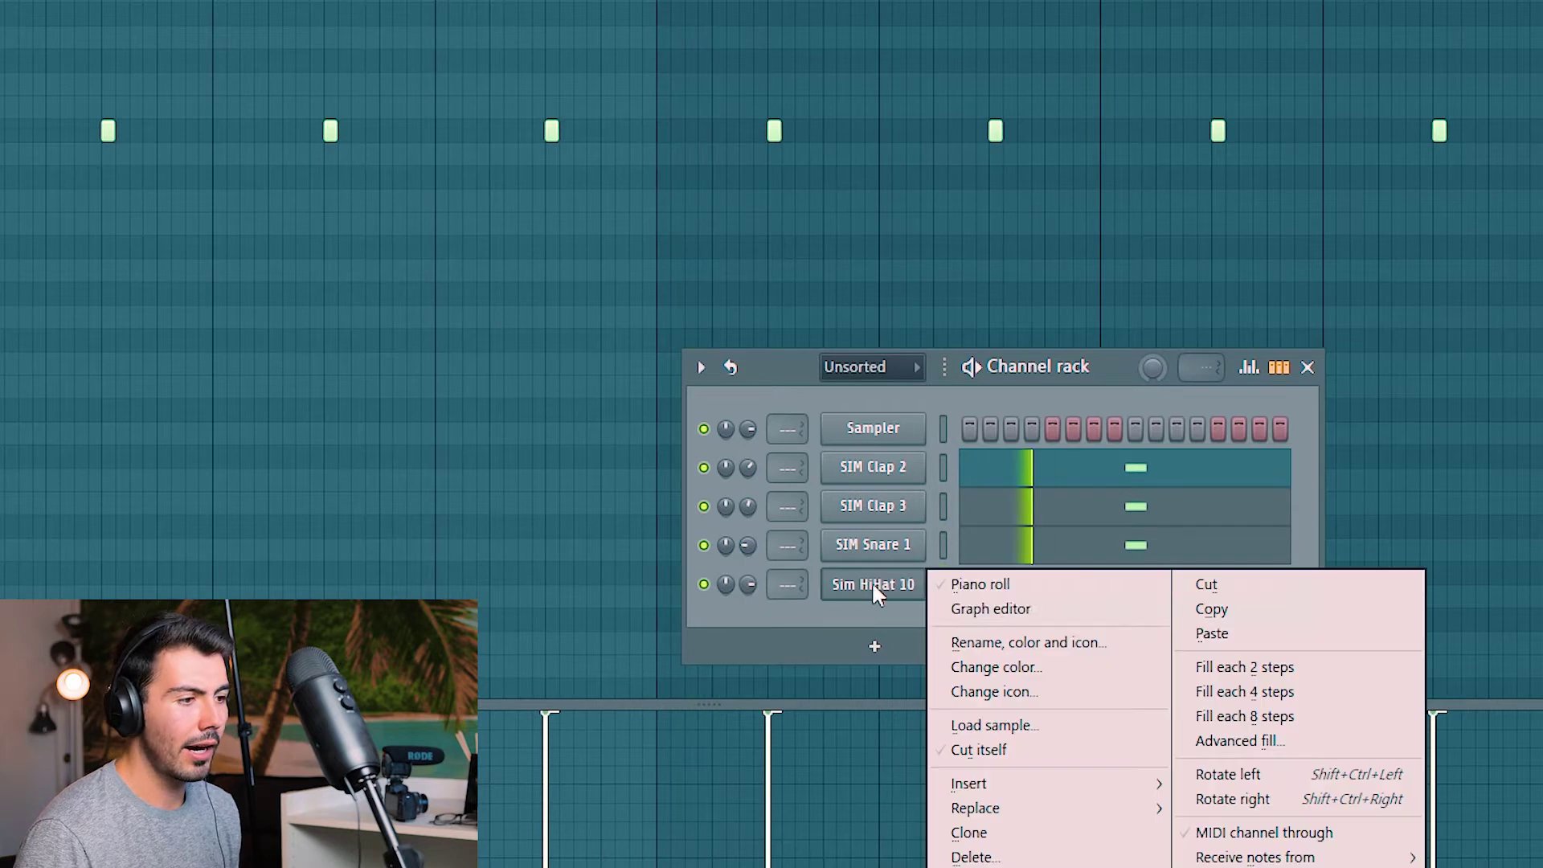
click(1233, 668)
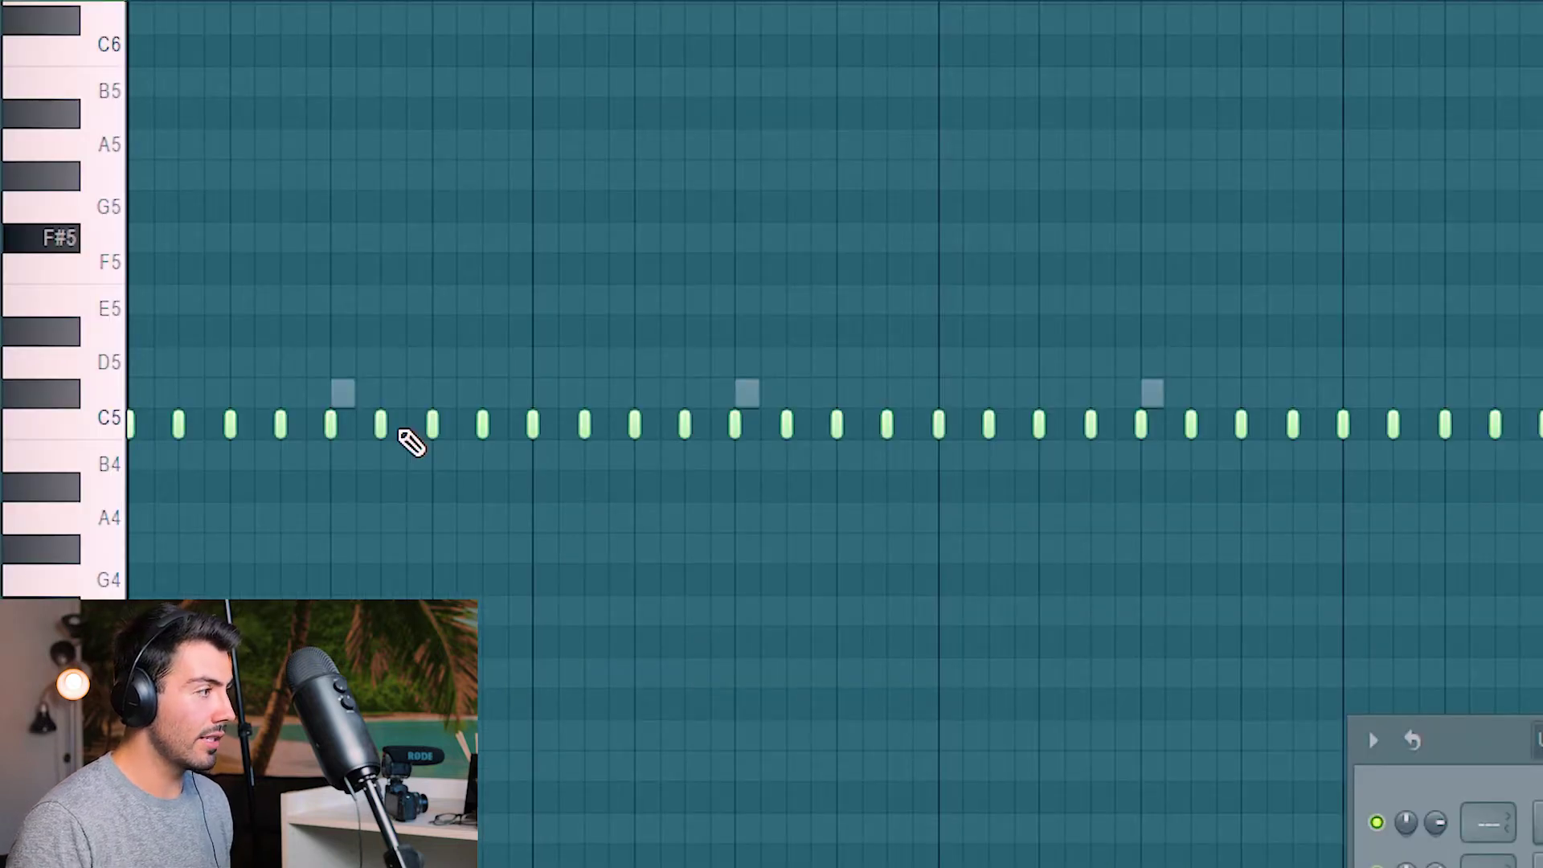
key(shift+Up)
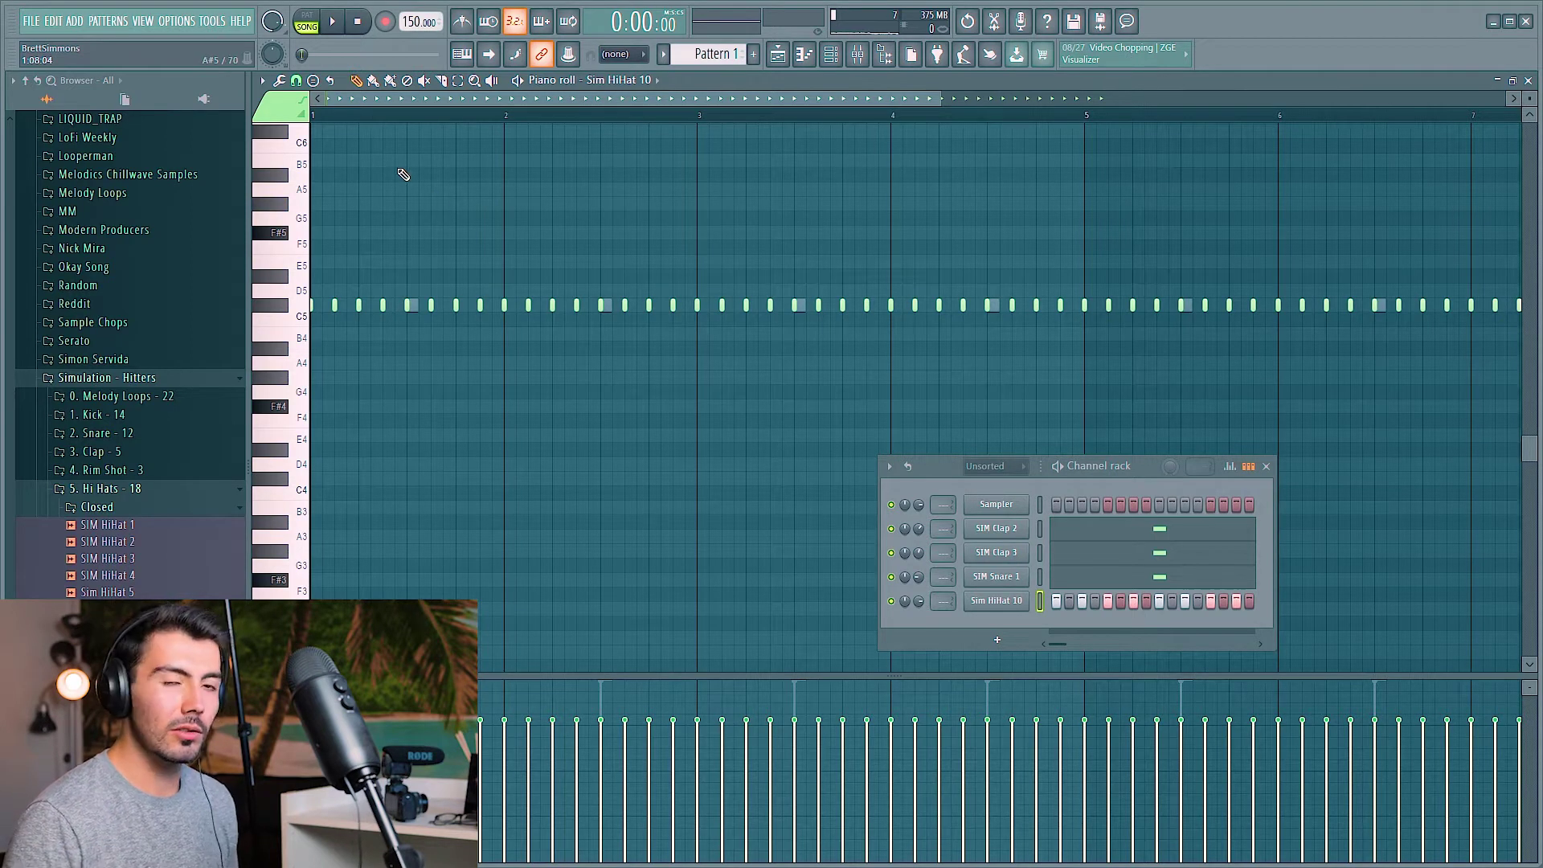
Step: Add extra in-between Sim HiHat 10 notes across bars 1 to 4 to create quick double hits
scroll(331, 332, up, 3)
drag(390, 98, 315, 114)
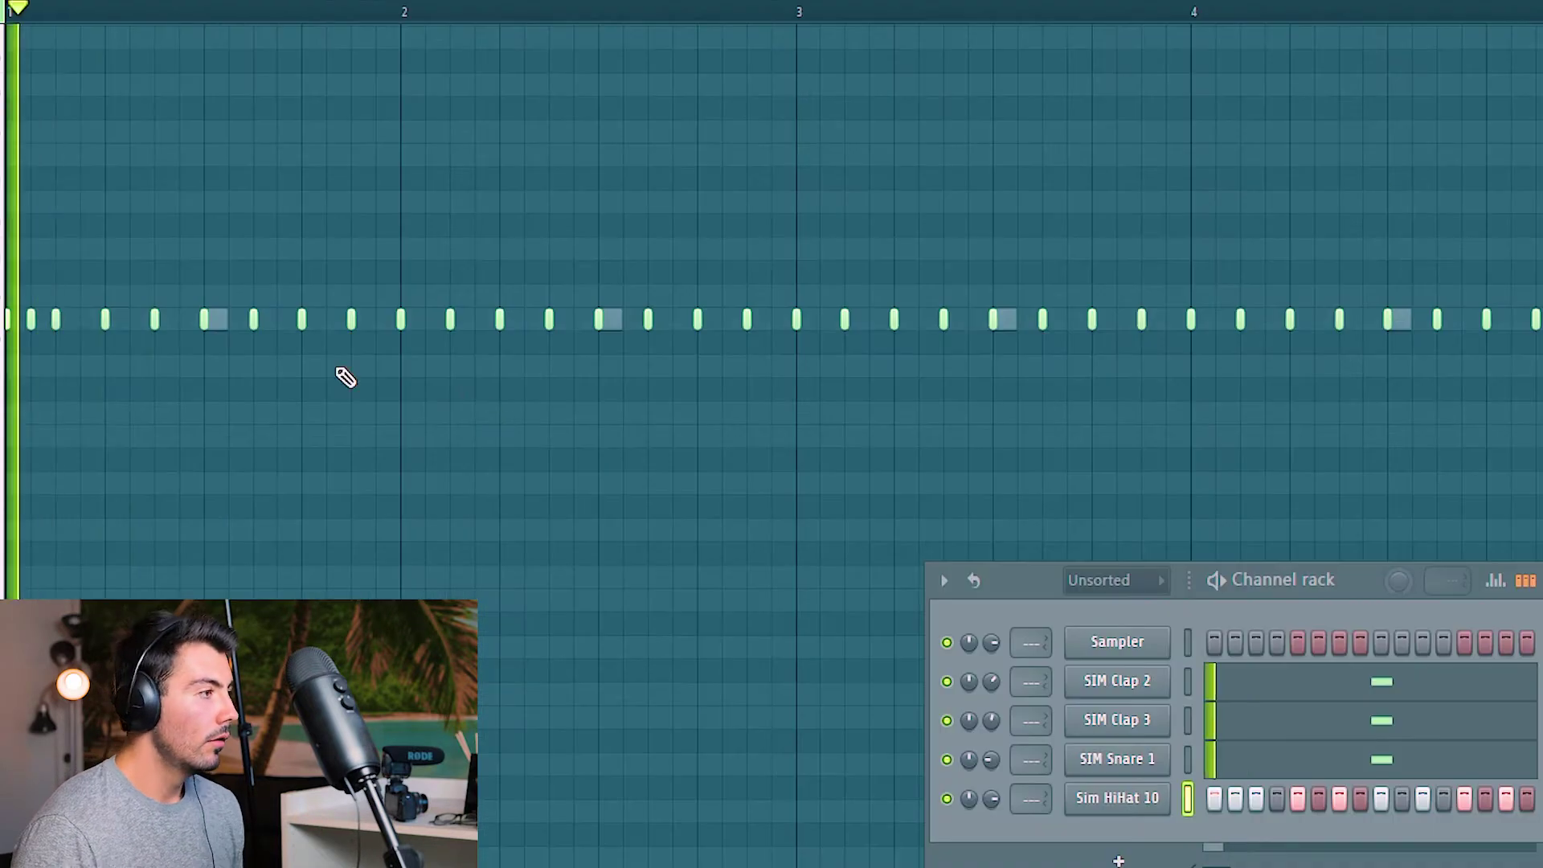
click(481, 325)
drag(477, 325, 528, 325)
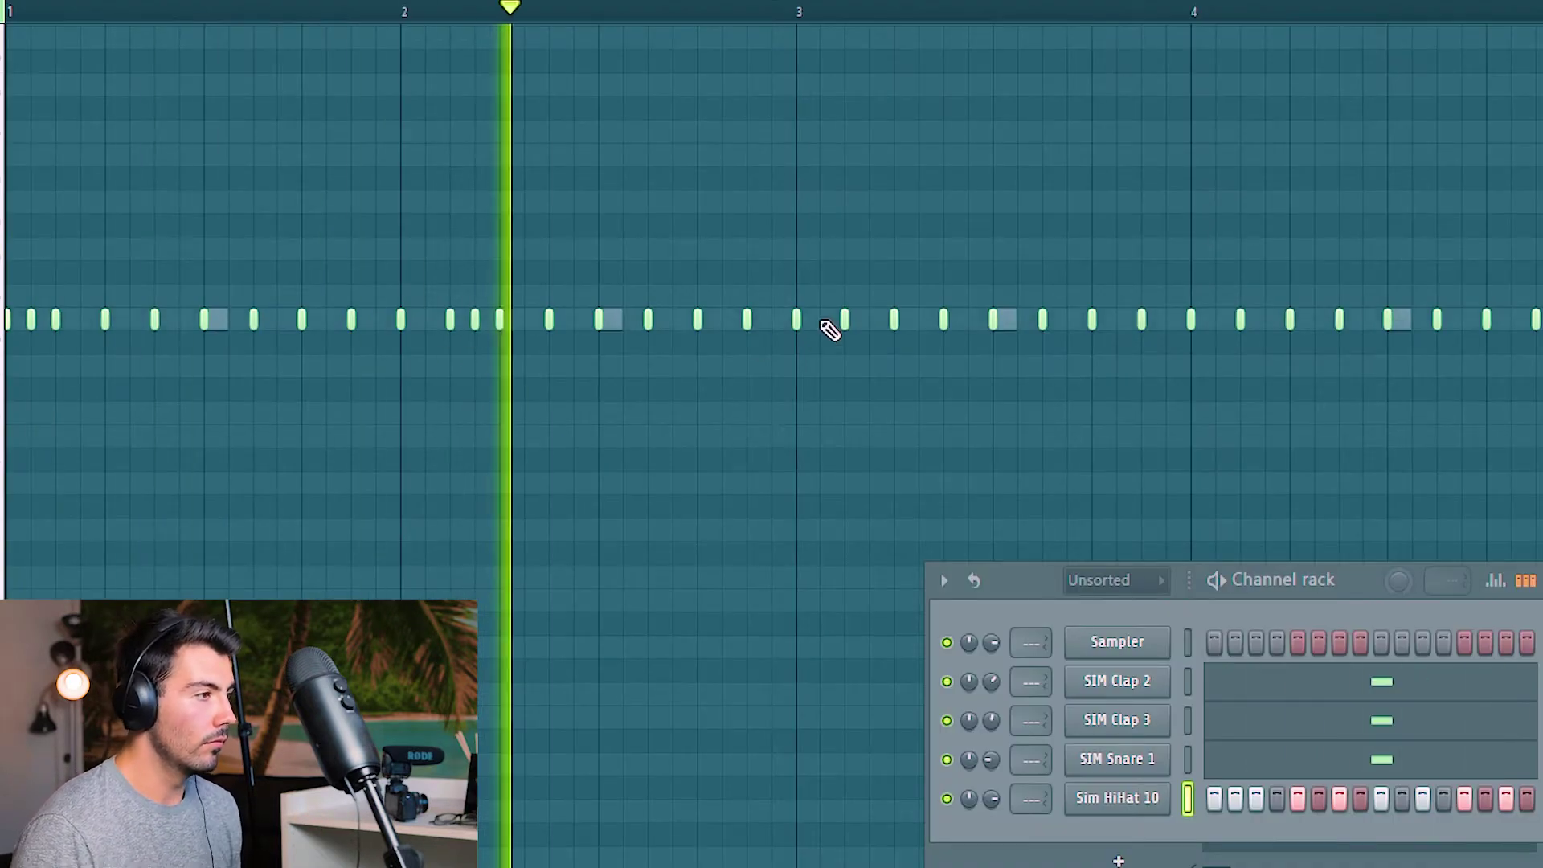
click(831, 324)
click(1316, 322)
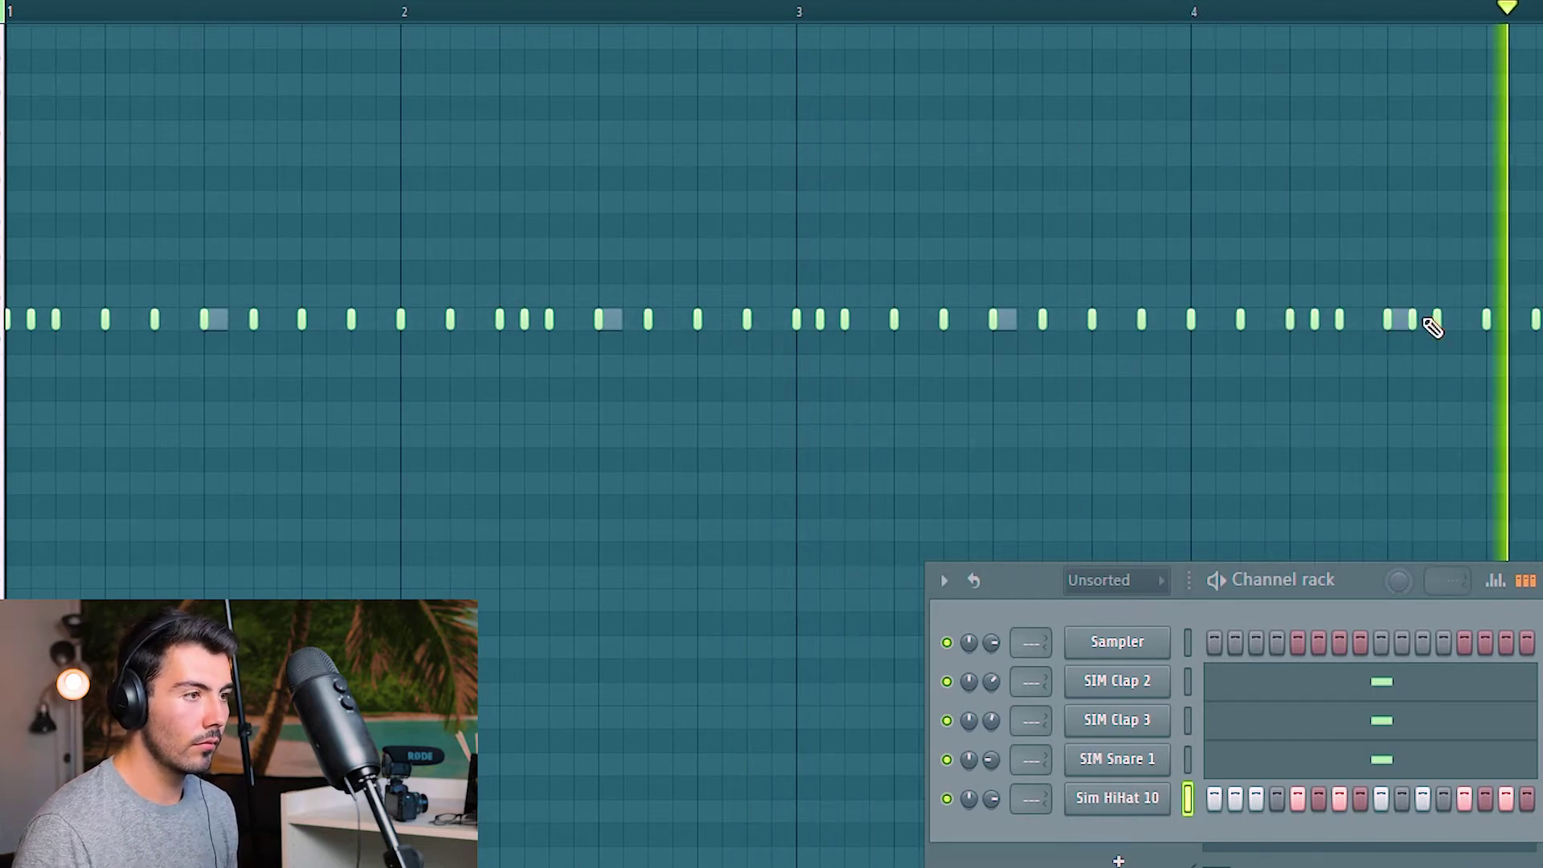
Step: Set the piano roll snap to 1/3 beat
scroll(1205, 410, down, 3)
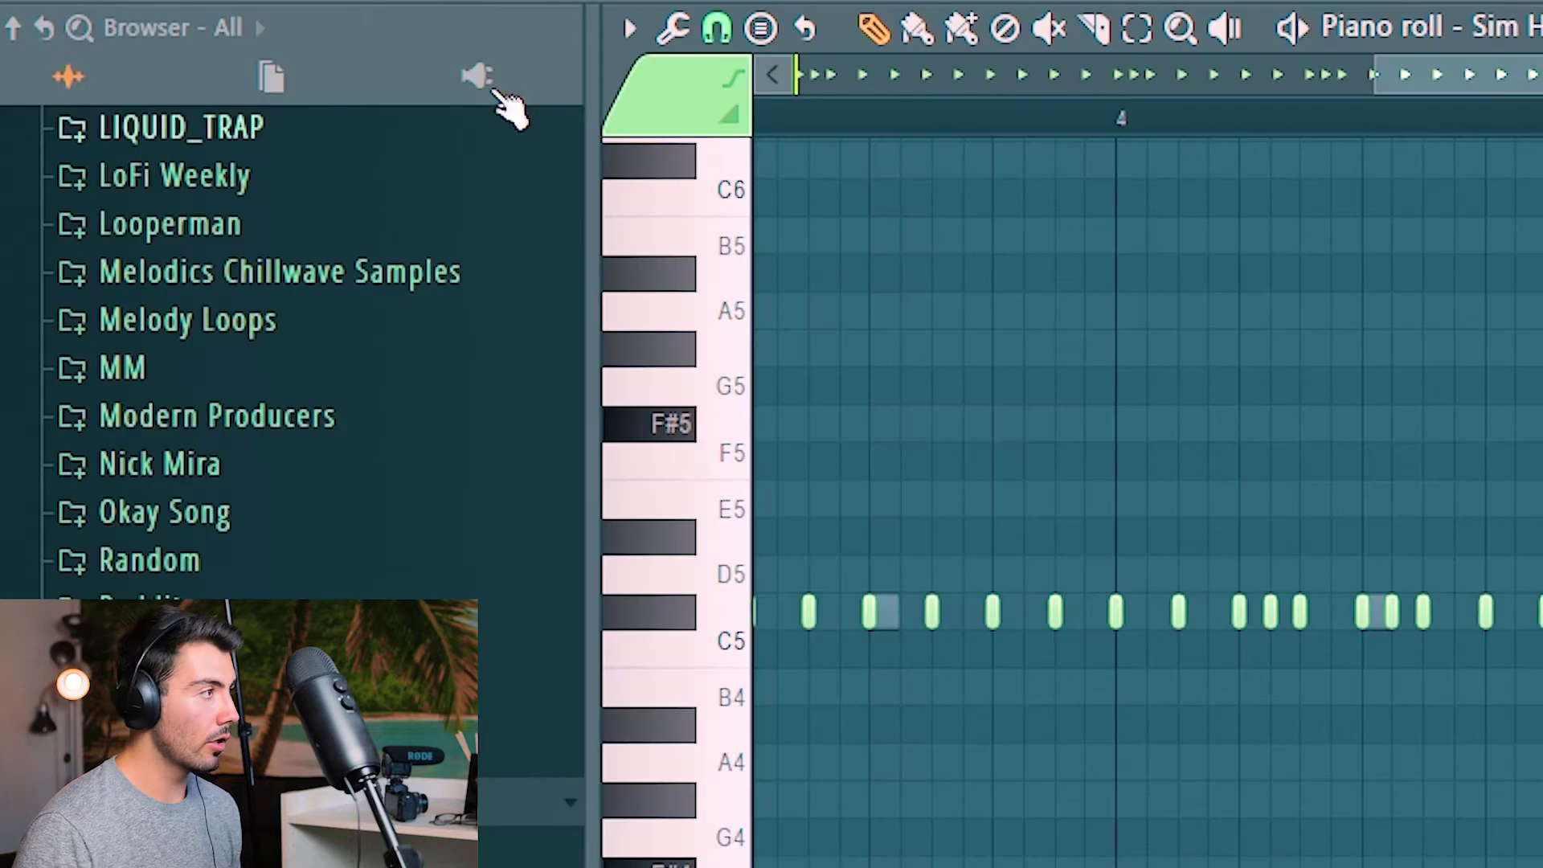
click(733, 36)
click(787, 544)
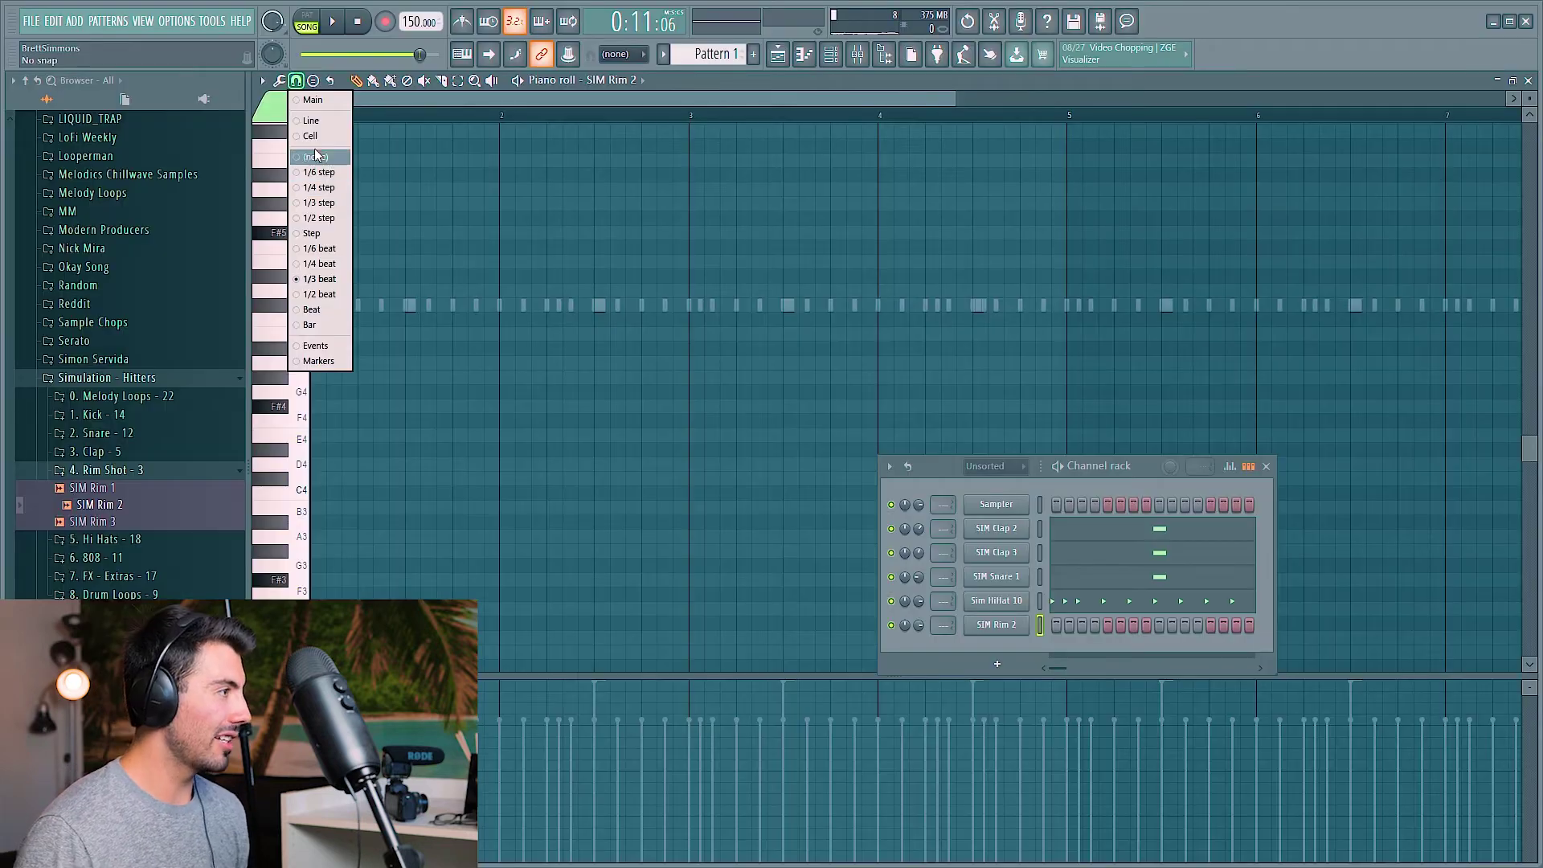
Step: Set the snap to Cell, place SIM Rim 2 notes on C#5 late in bar 2 and early in bar 3, and audition them
click(313, 138)
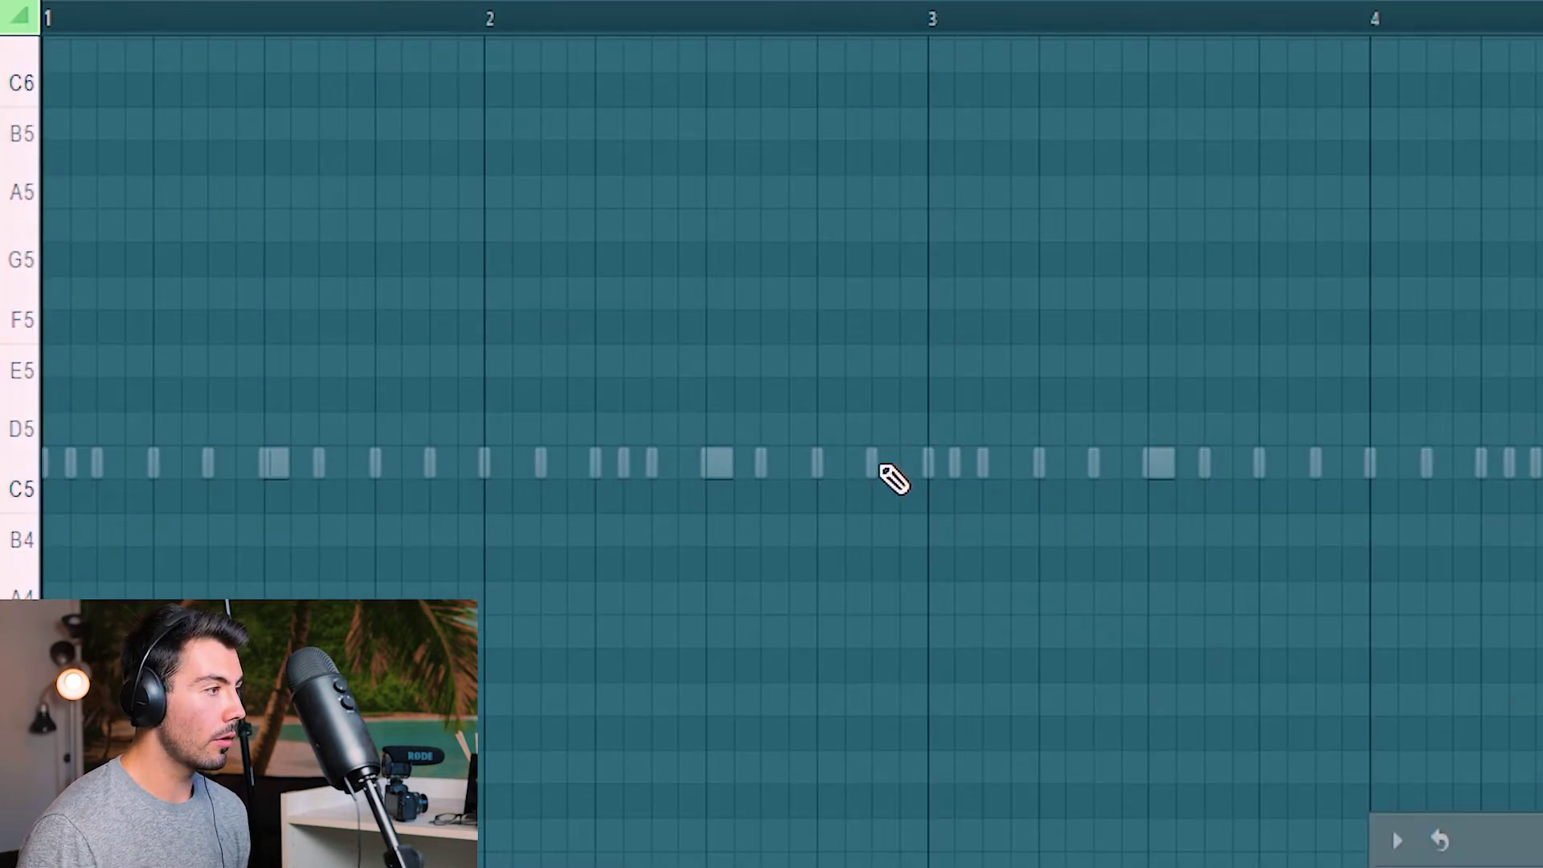
scroll(956, 526, down, 2)
scroll(683, 442, up, 1)
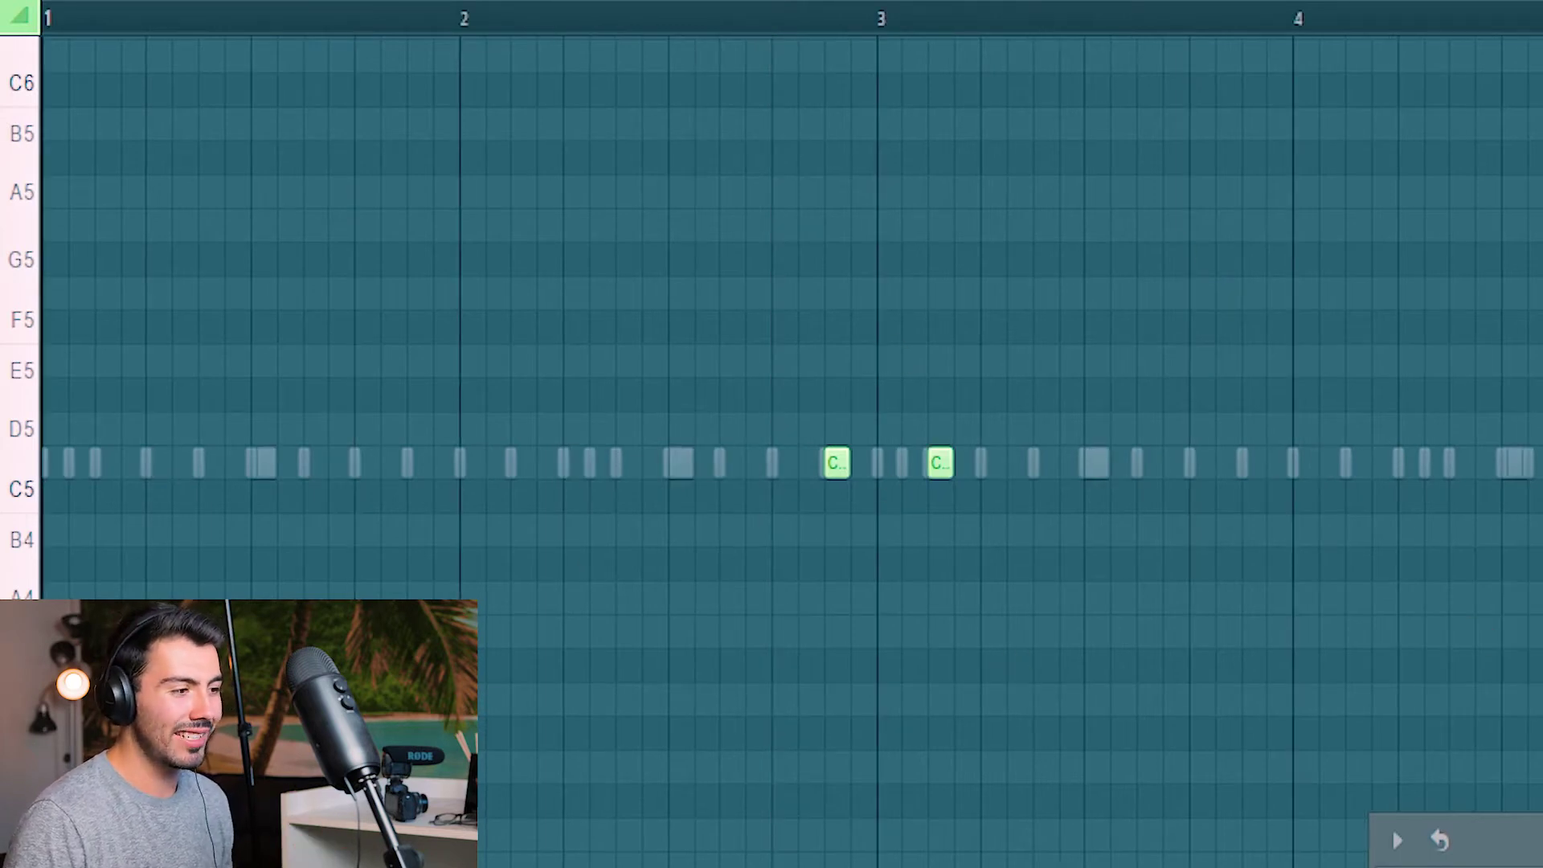
click(680, 32)
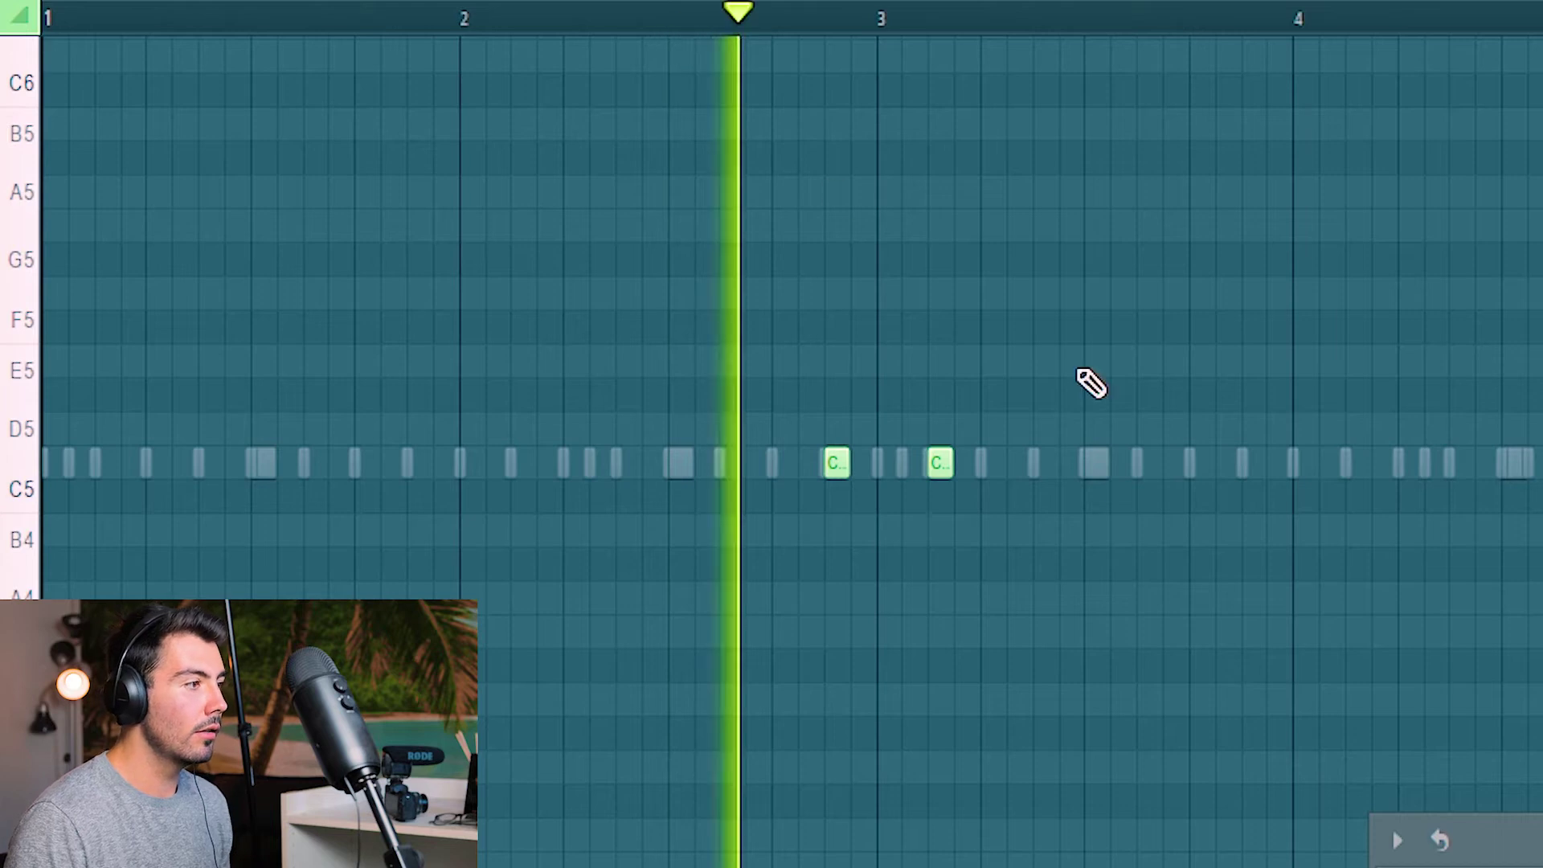
key(space)
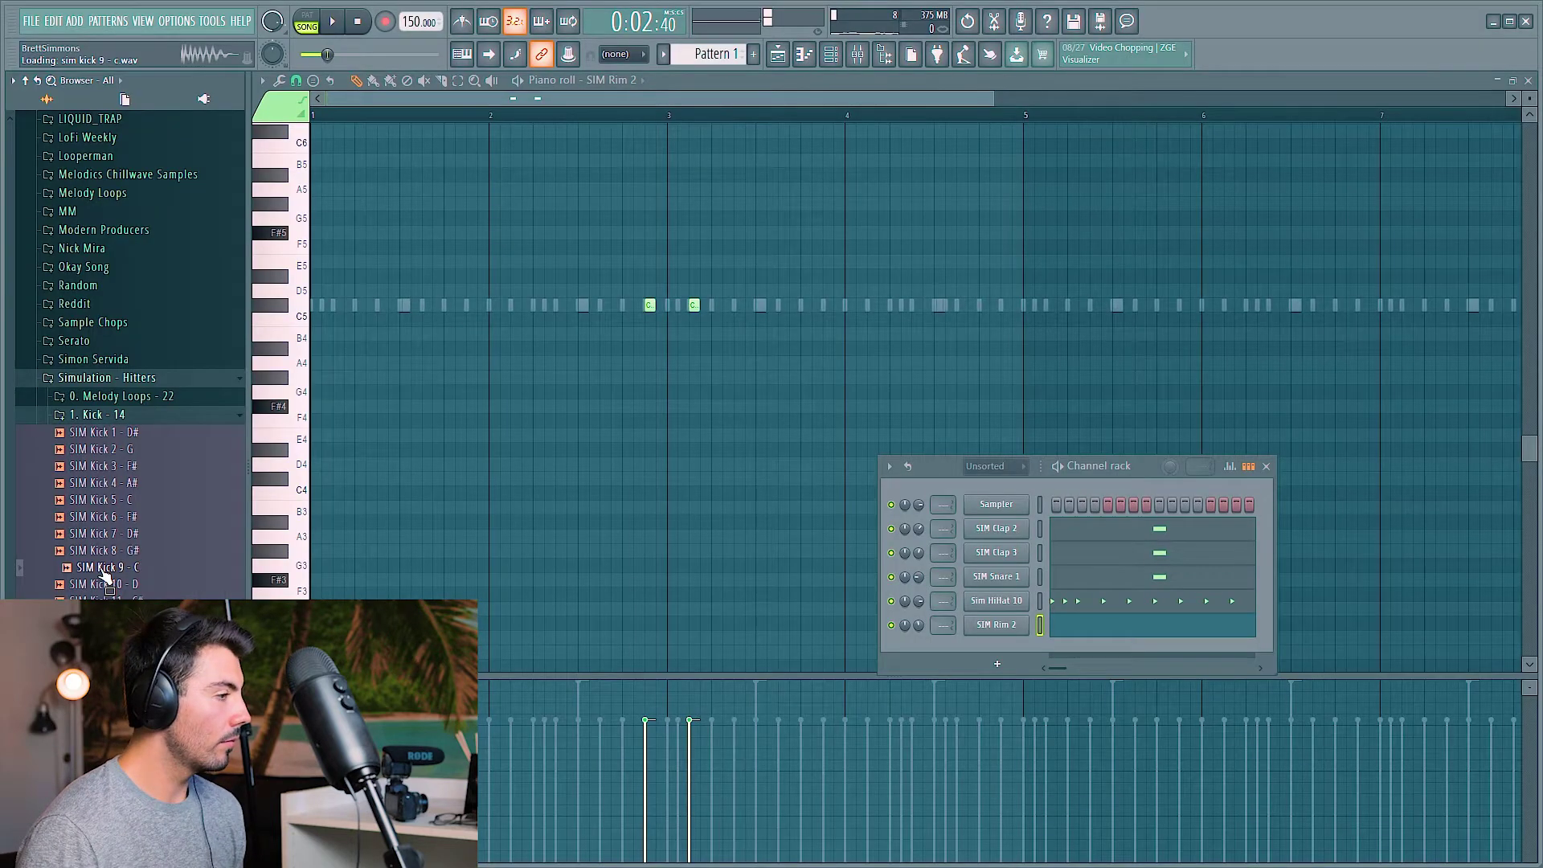
Step: Add the SIM Kick 9 - C sample to the channel rack directly below the Sampler channel
drag(1002, 522, 1002, 526)
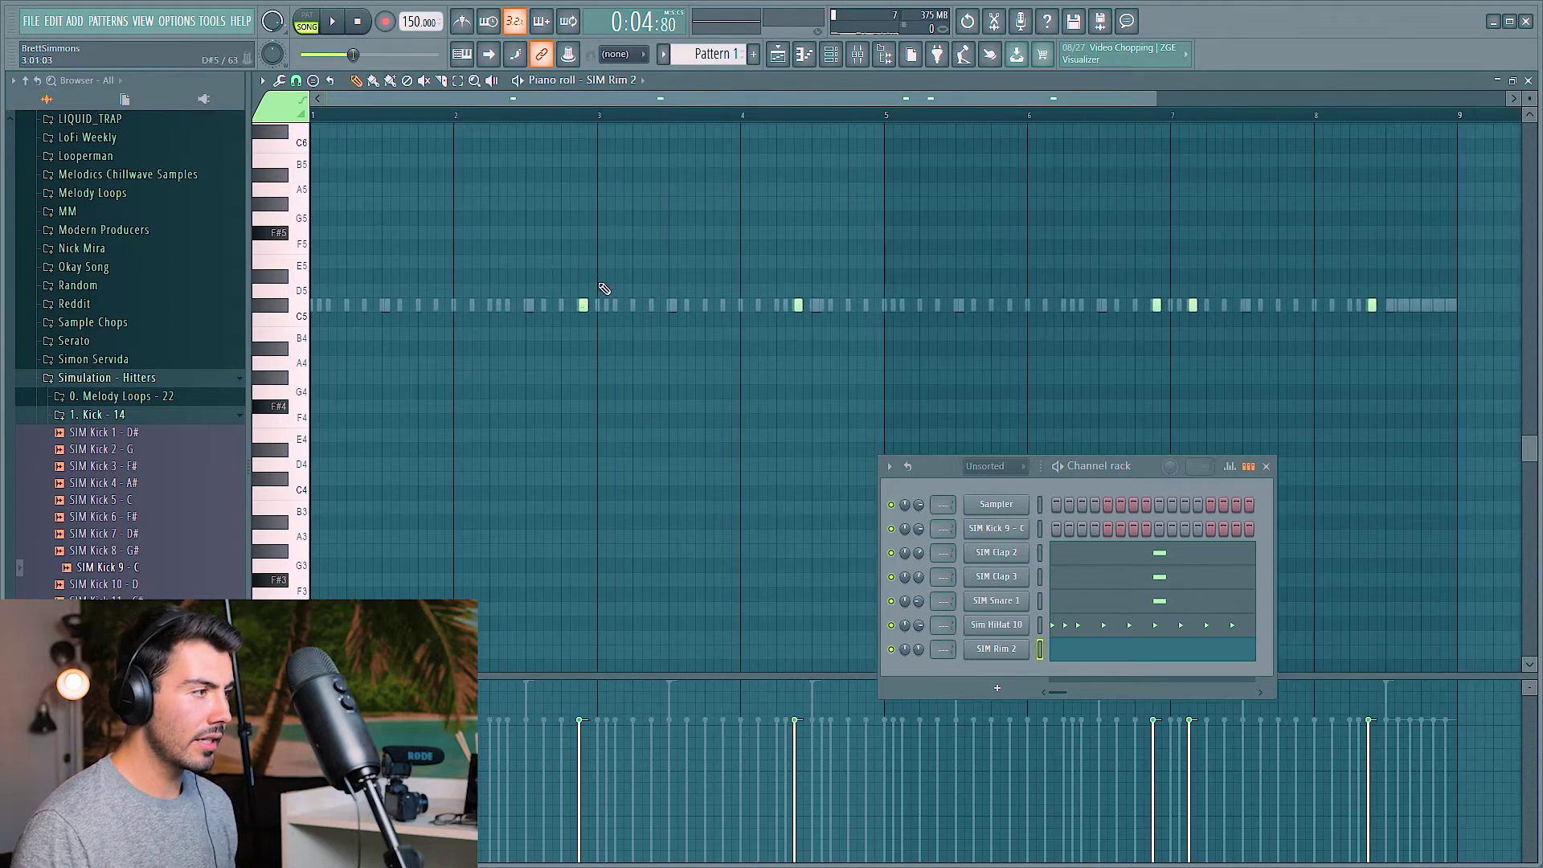
scroll(1326, 357, up, 2)
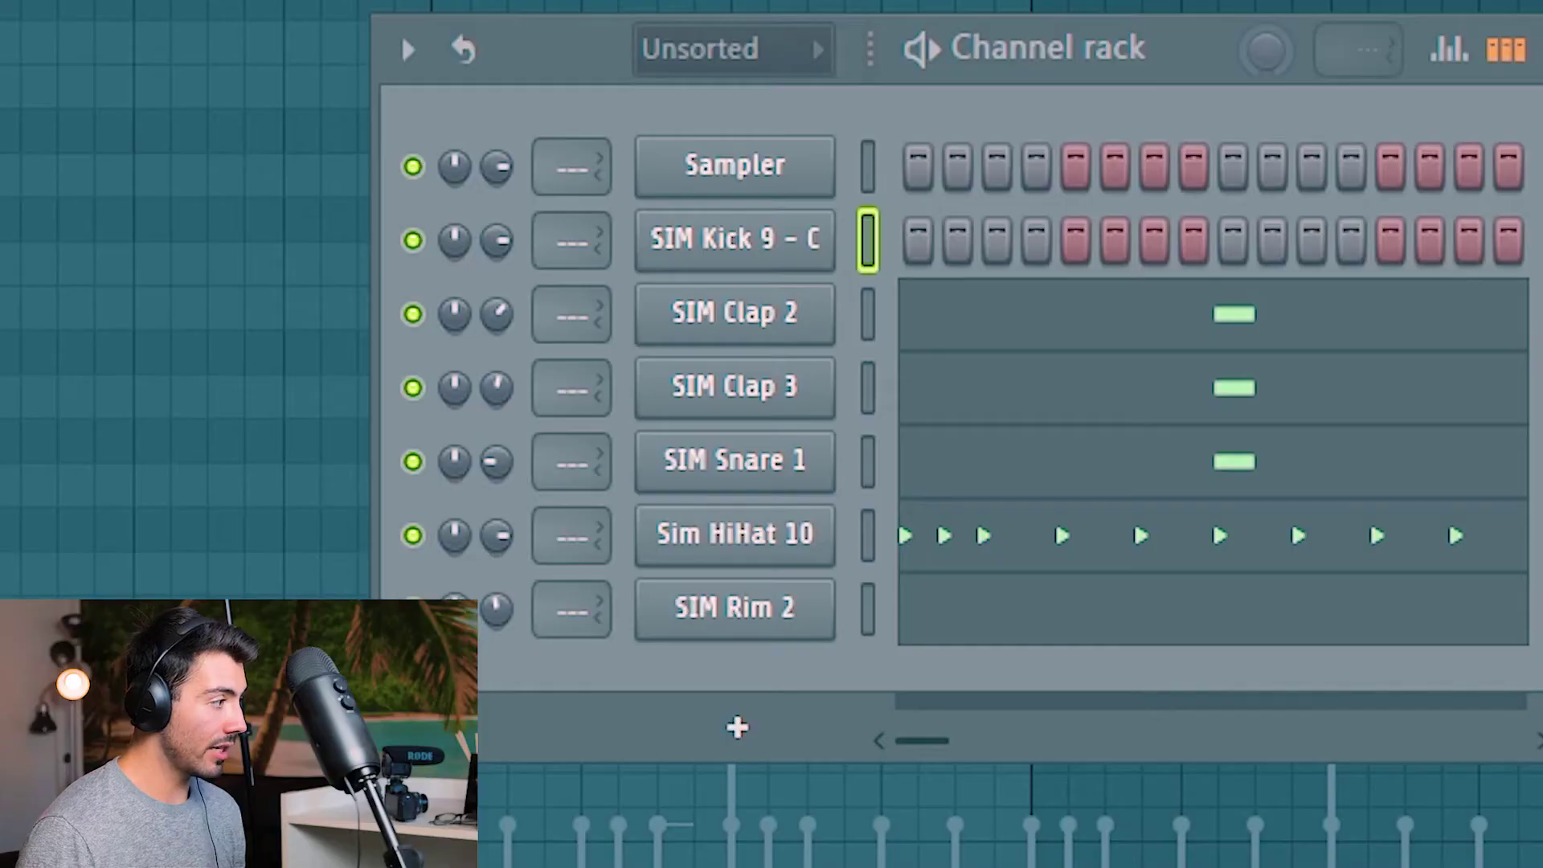
Step: Add the SIM 808 1 - E sample to the channel rack and open its sample settings
drag(26, 498, 810, 681)
click(819, 687)
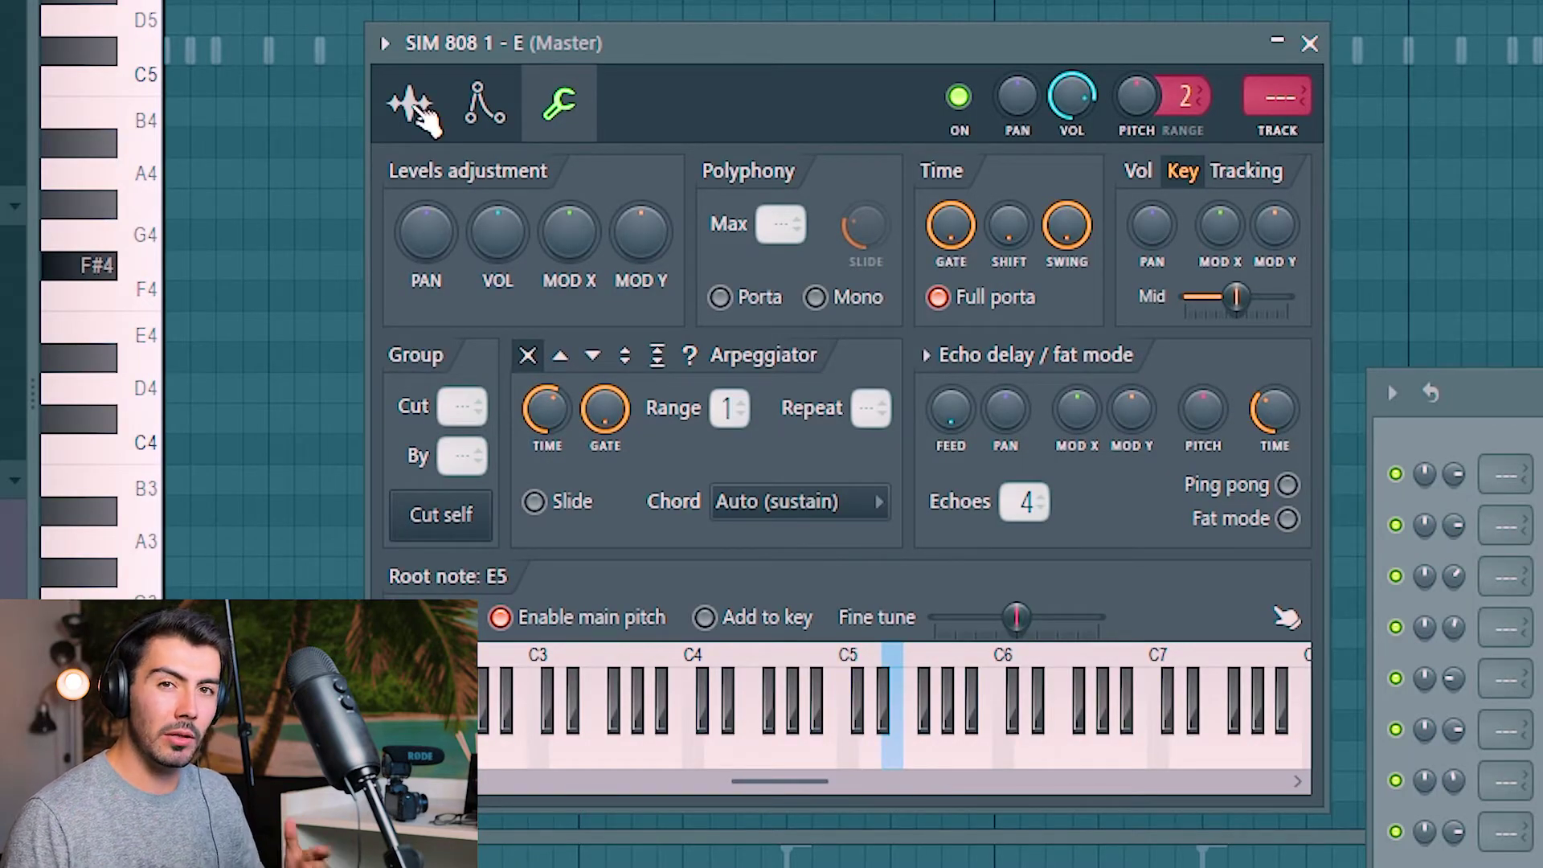
click(414, 104)
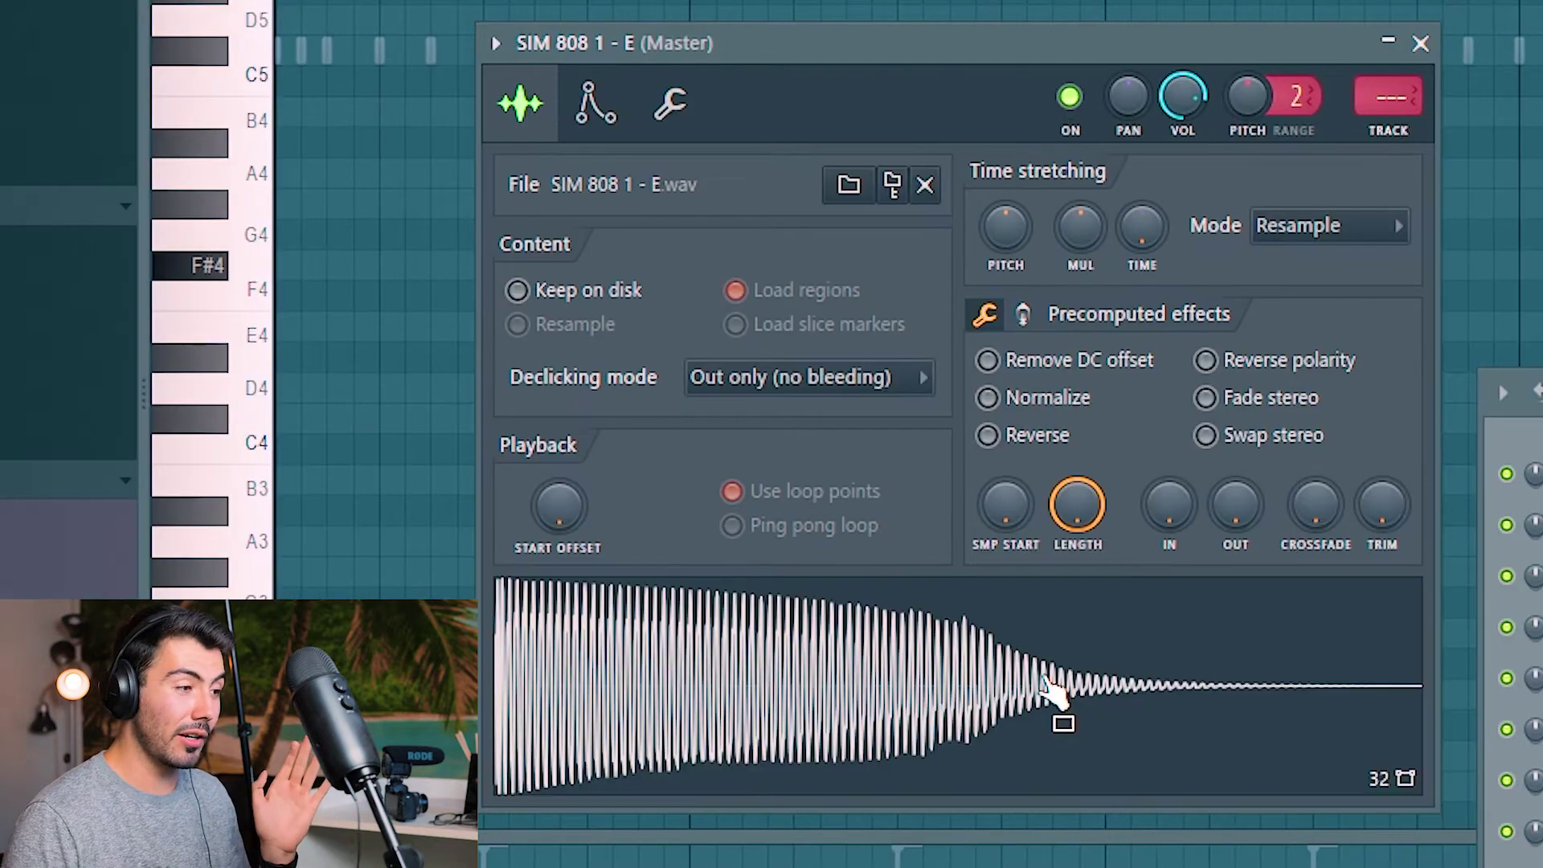
Step: Increase the Out fade of the SIM 808 1 - E sample in its precomputed effects
drag(1232, 506, 1232, 438)
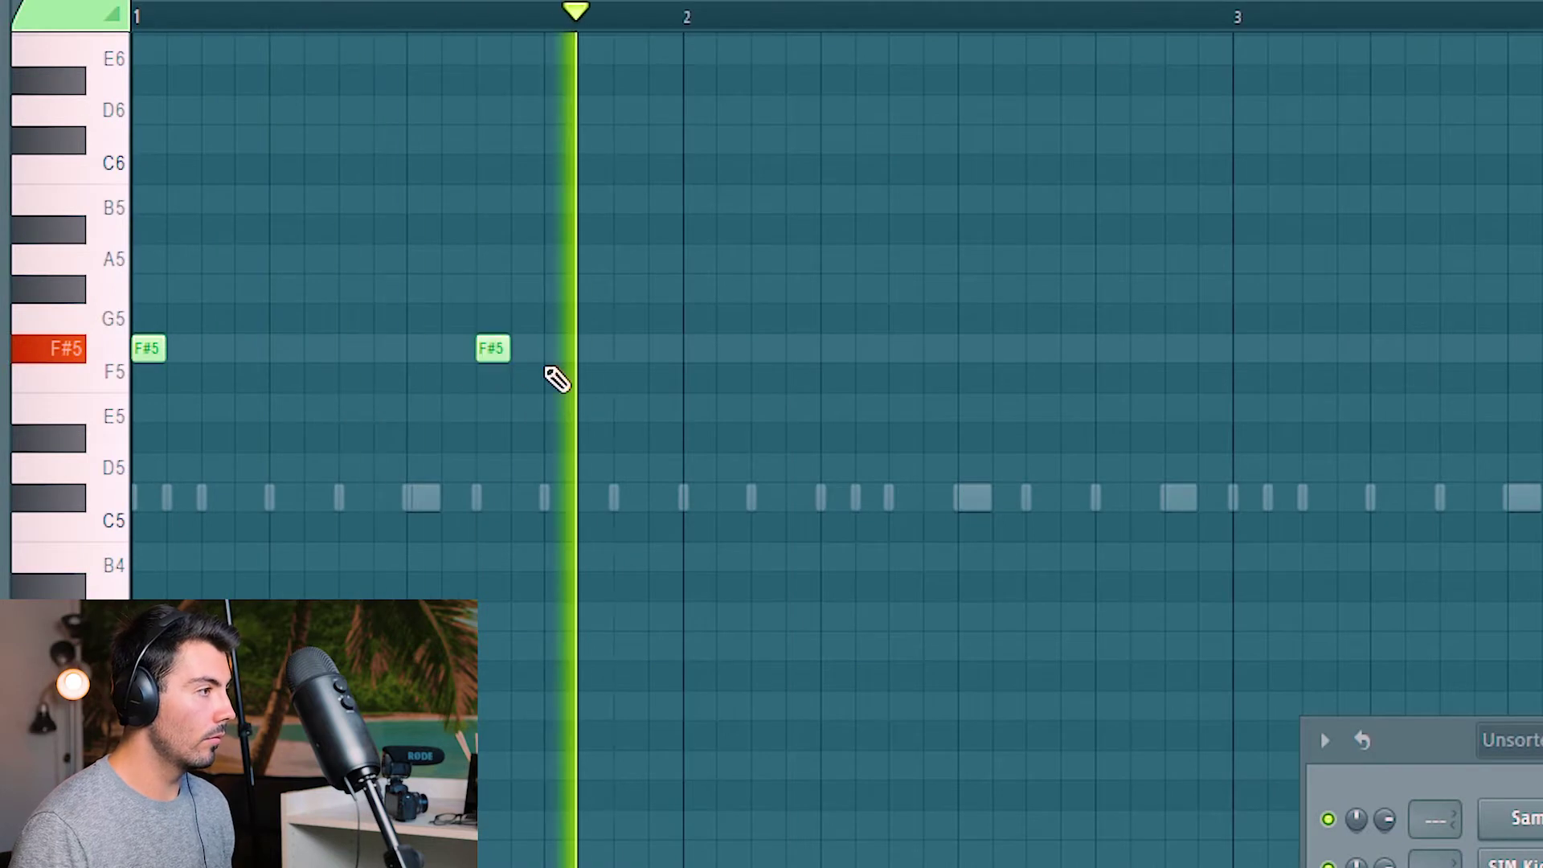
Step: Extend the 808 pattern with F#5 notes through bar 2 and at the start of bar 3, auditioning it
key(space)
key(space)
click(841, 348)
click(948, 348)
click(996, 348)
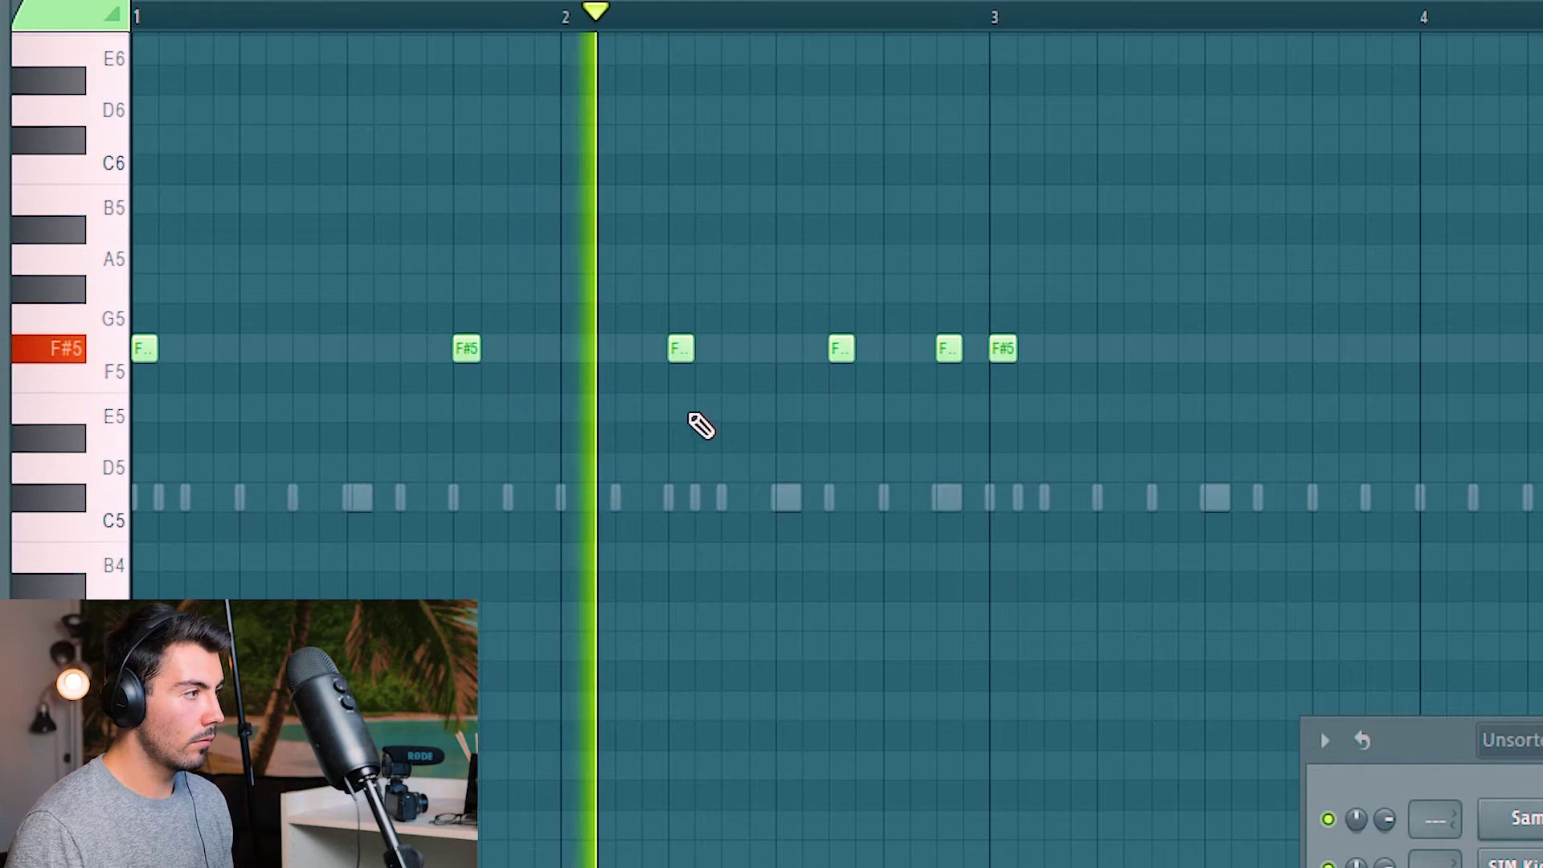
key(space)
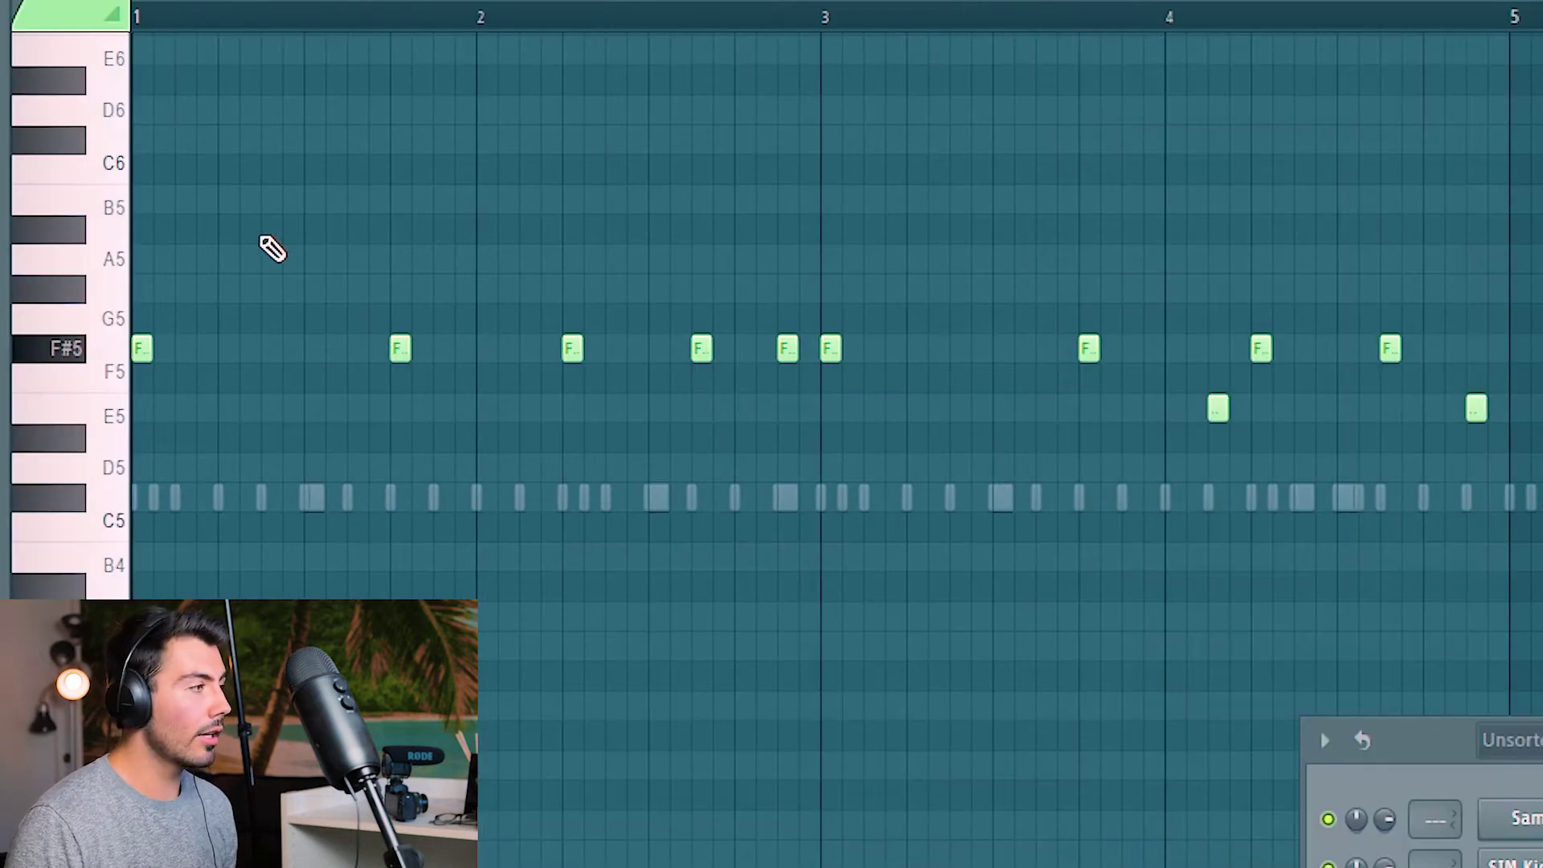
Step: Repitch the 808 notes after the first one in bars 1 and 2 to A5, E5, C#5 and D5, checking by playback
scroll(245, 410, up, 2)
drag(344, 1, 325, 2)
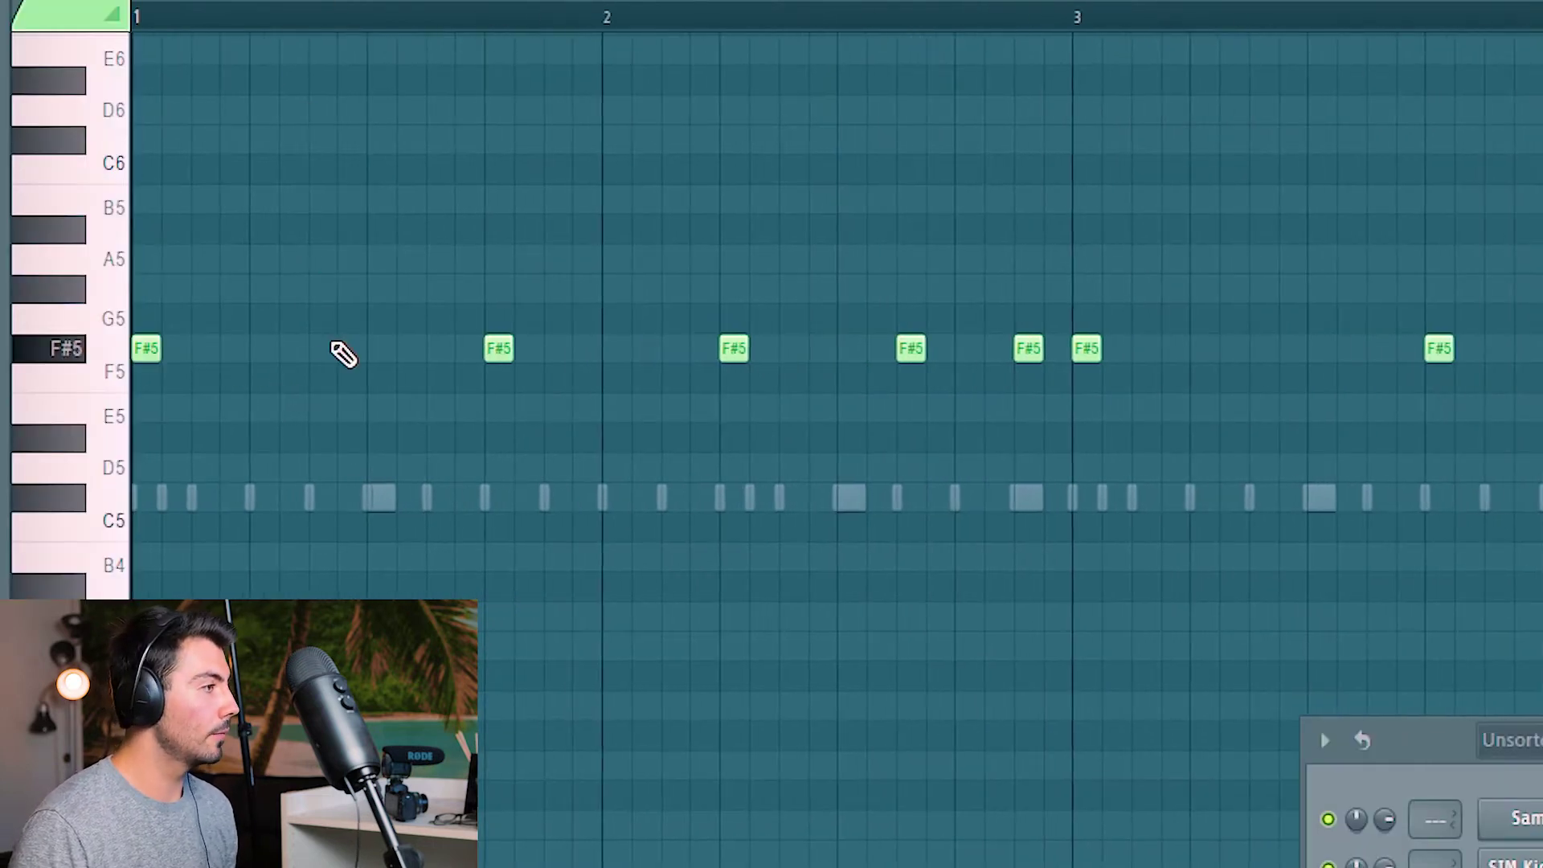
key(space)
drag(501, 347, 502, 257)
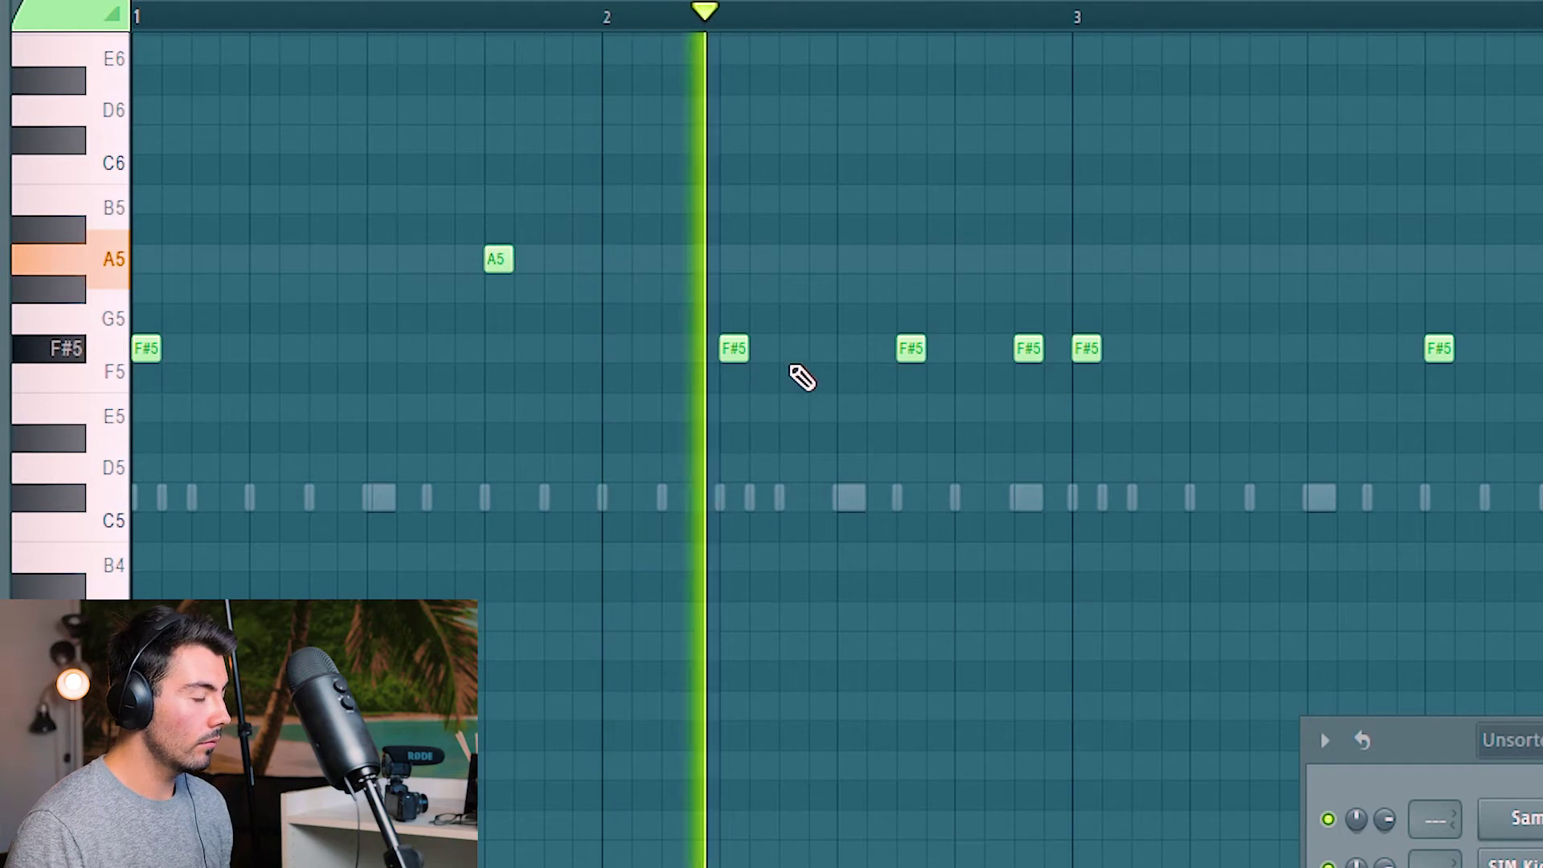
key(space)
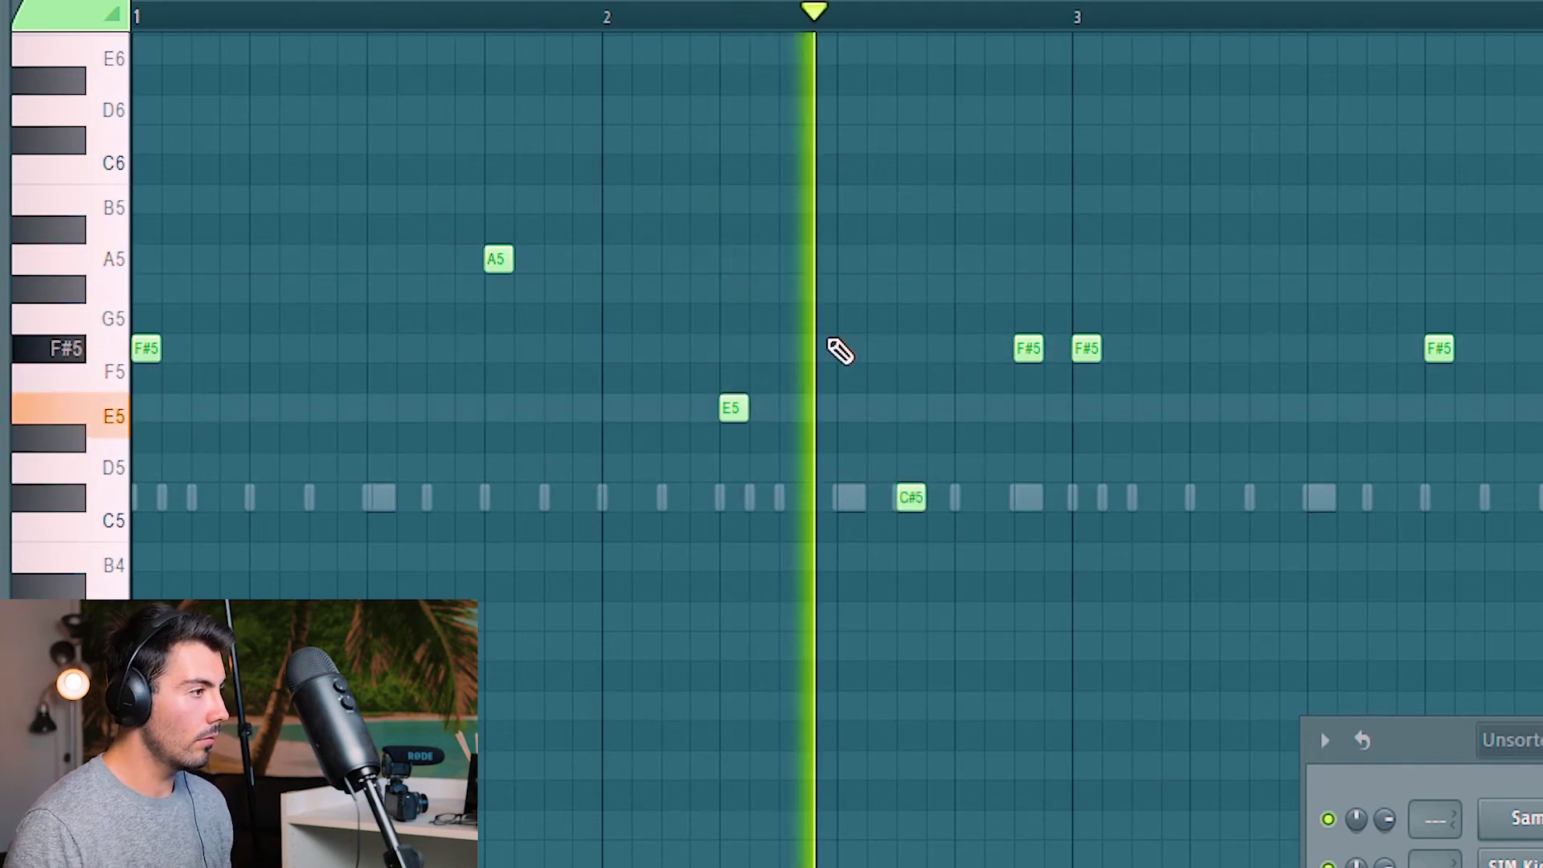
key(space)
click(1029, 347)
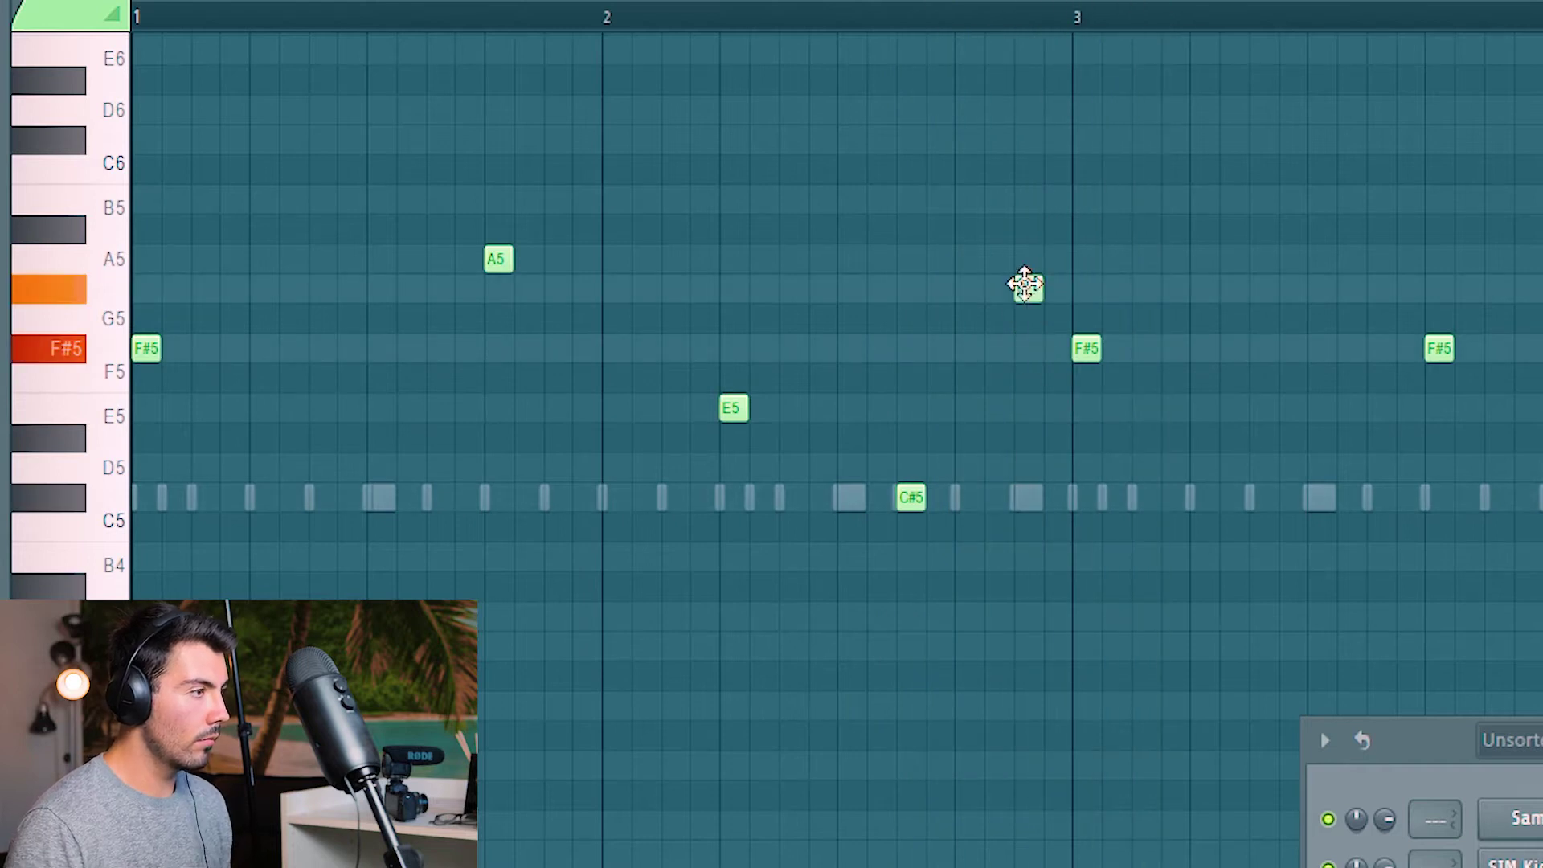
drag(1021, 467, 1022, 468)
key(space)
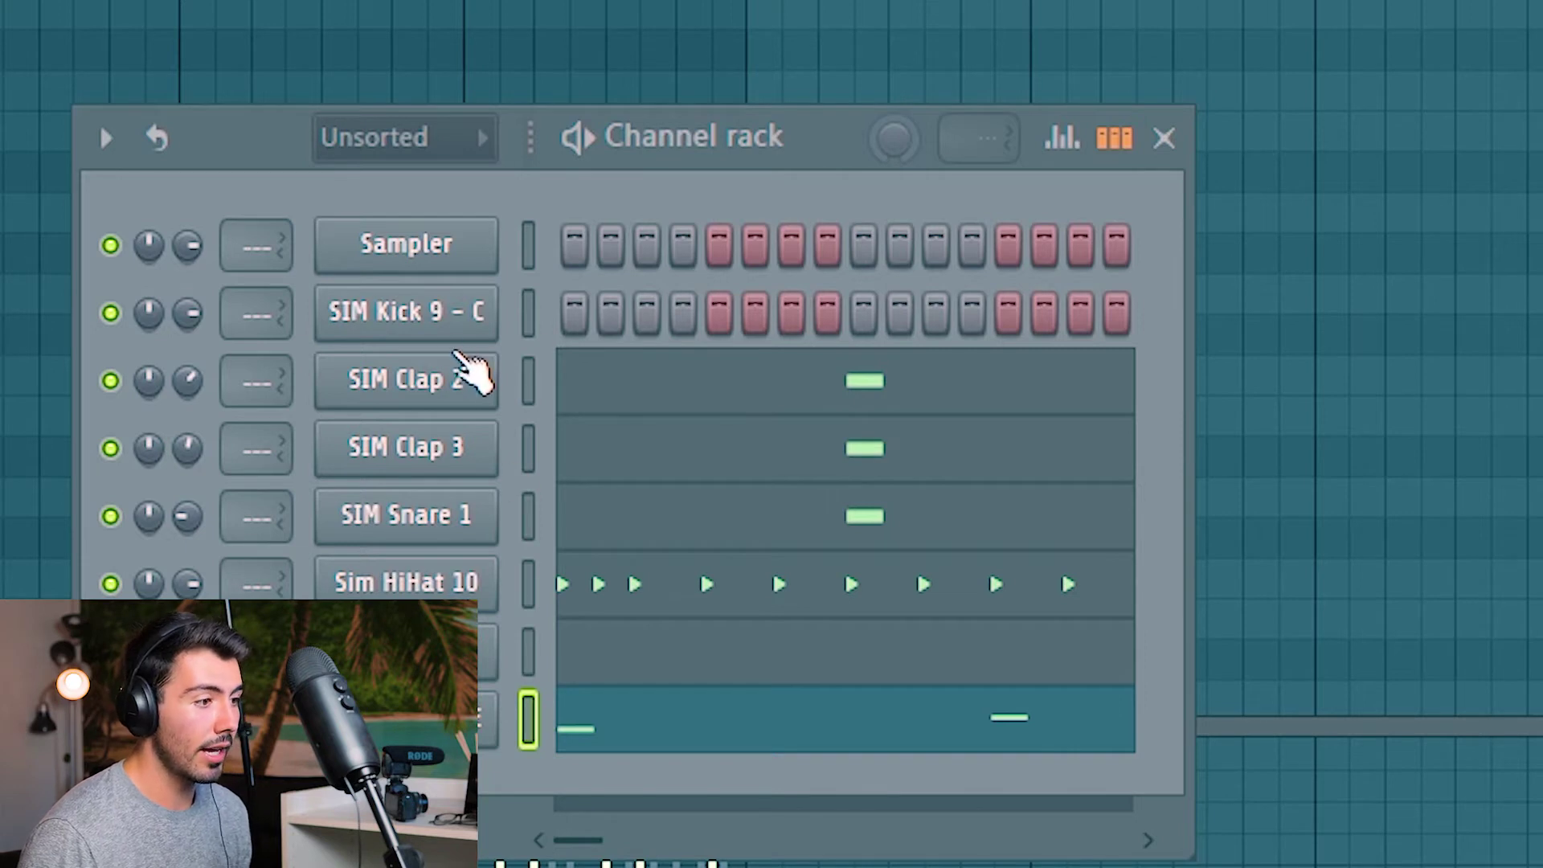
Step: Paste the 808 notes into the SIM Kick 9 - C channel and flatten them all onto C#5
right_click(474, 321)
click(1073, 413)
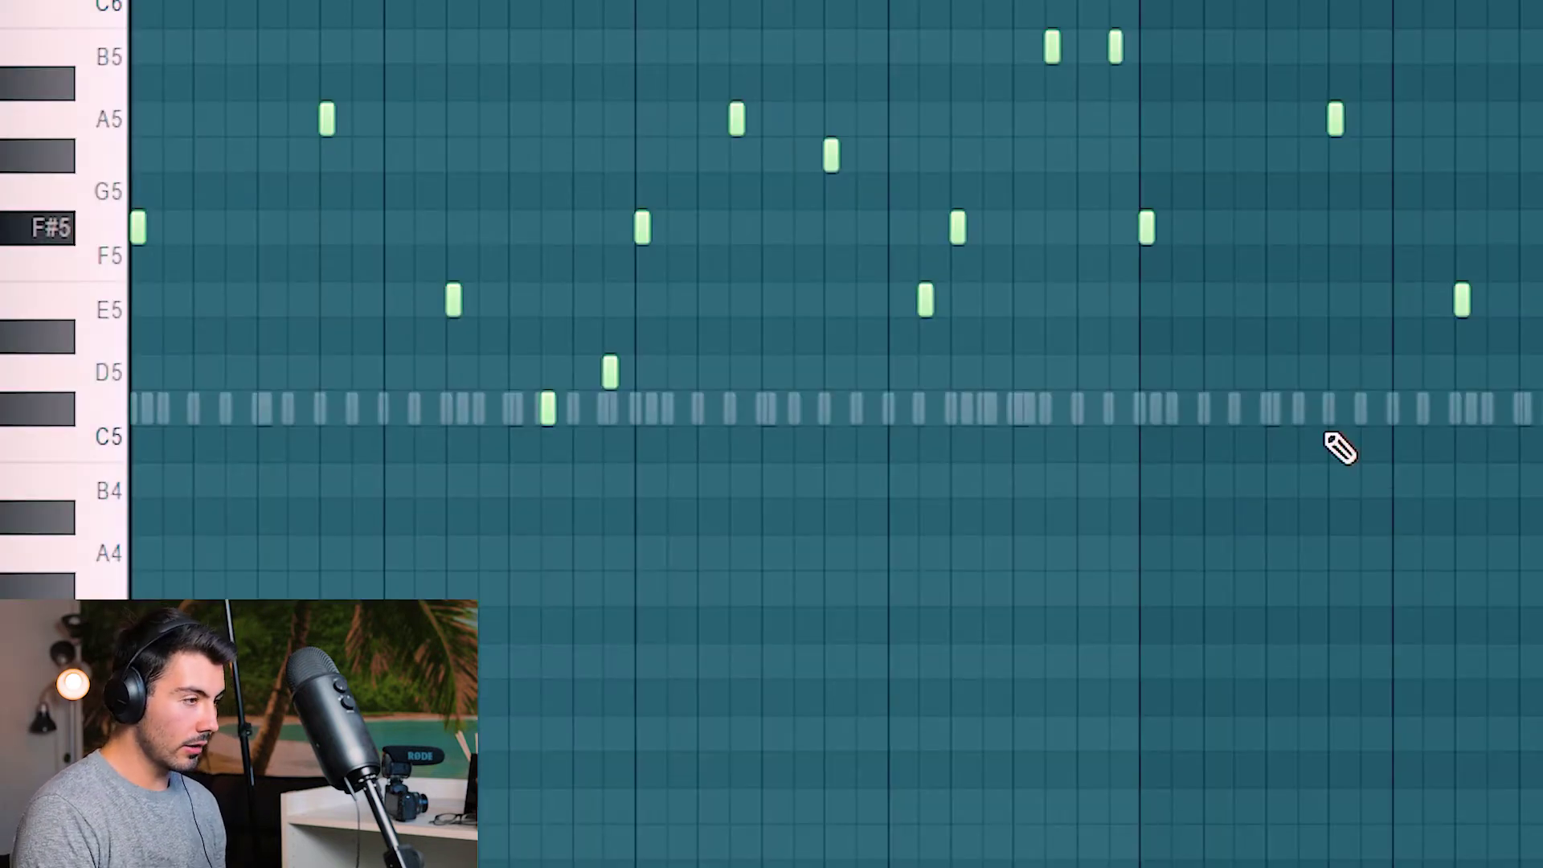
key(alt+k)
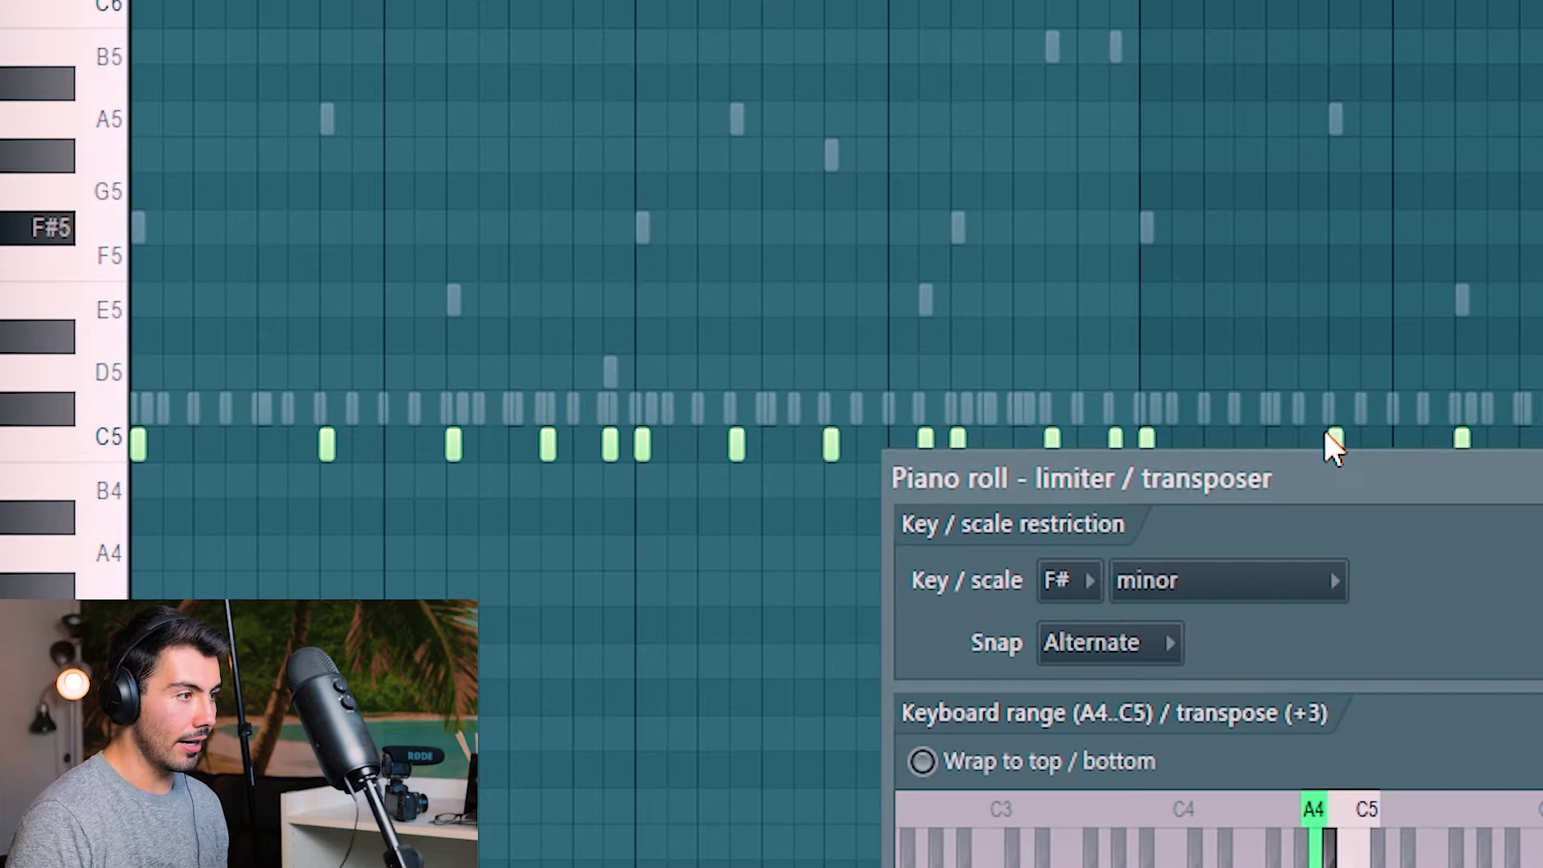
key(Return)
key(ctrl+a)
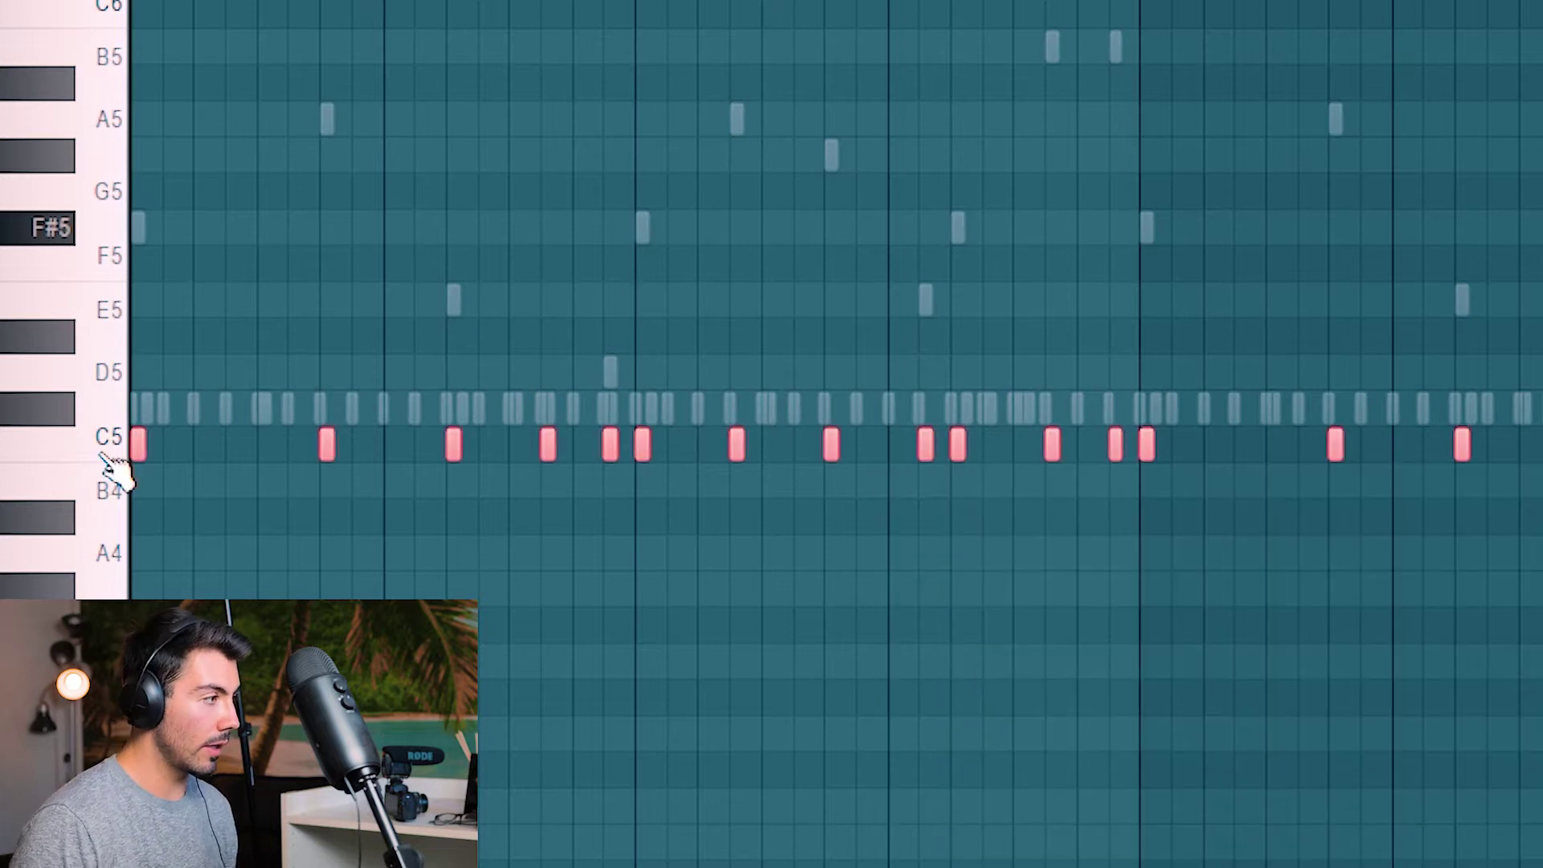
key(shift+Up)
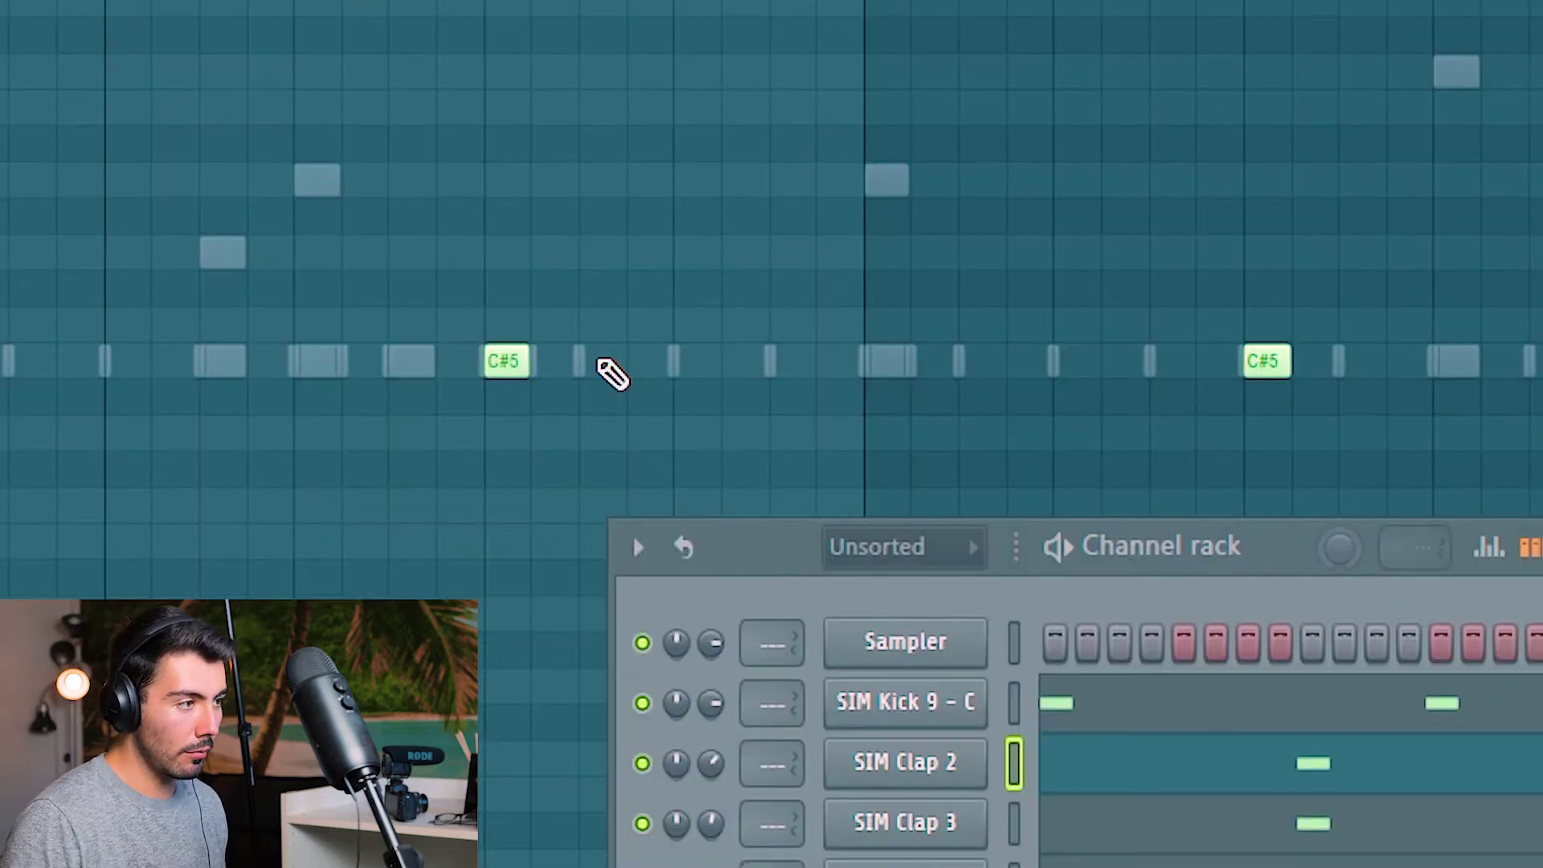
Step: Add two extra SIM Clap 2 notes on C#5 in the second half of bar 4
click(601, 361)
click(796, 375)
scroll(808, 458, down, 4)
scroll(790, 180, right, 4)
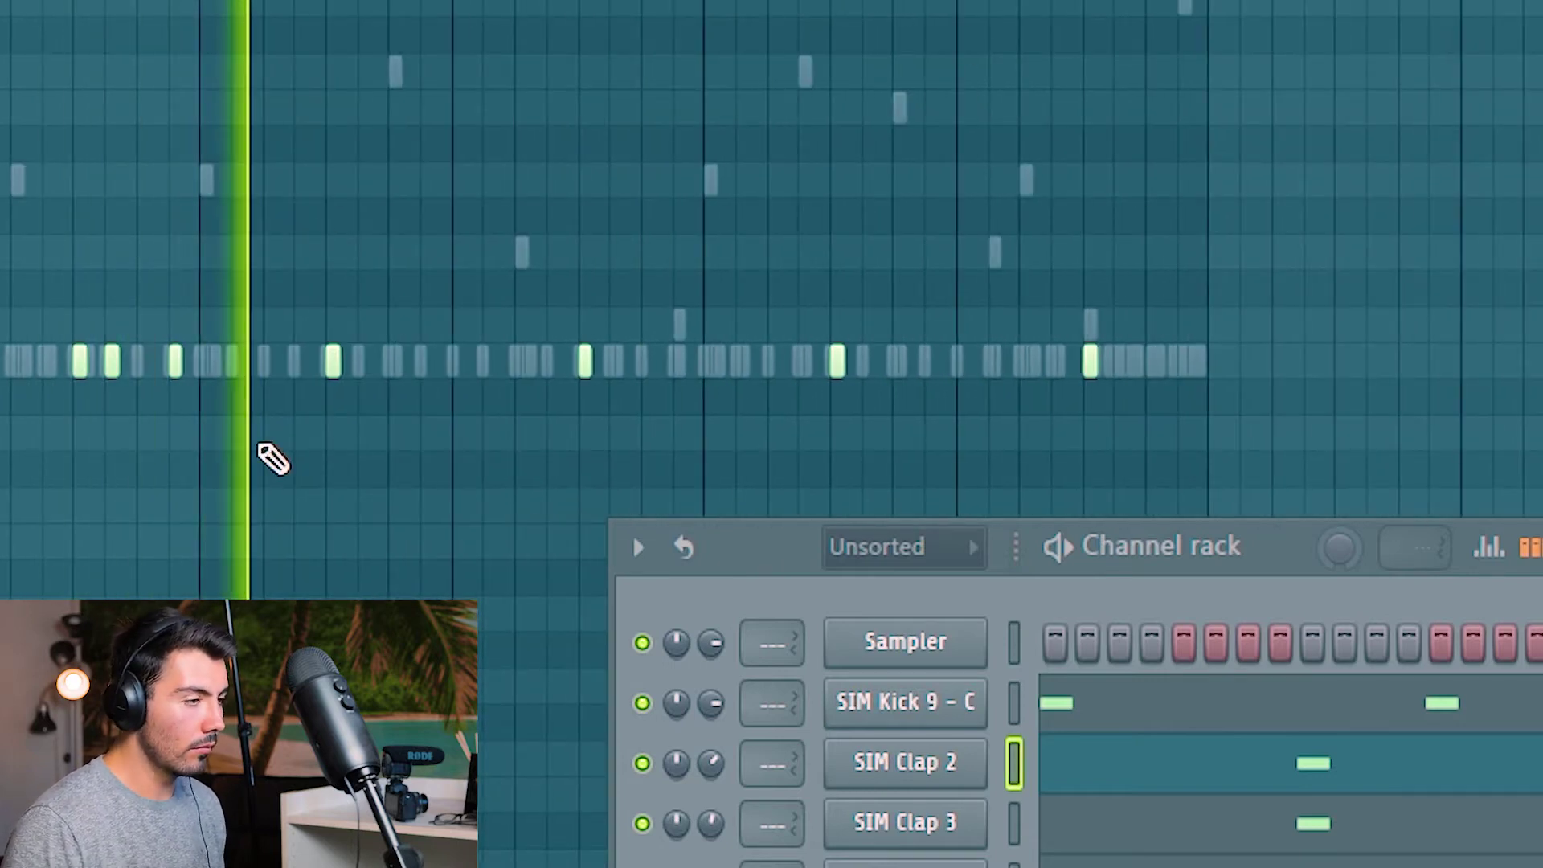
scroll(214, 265, up, 2)
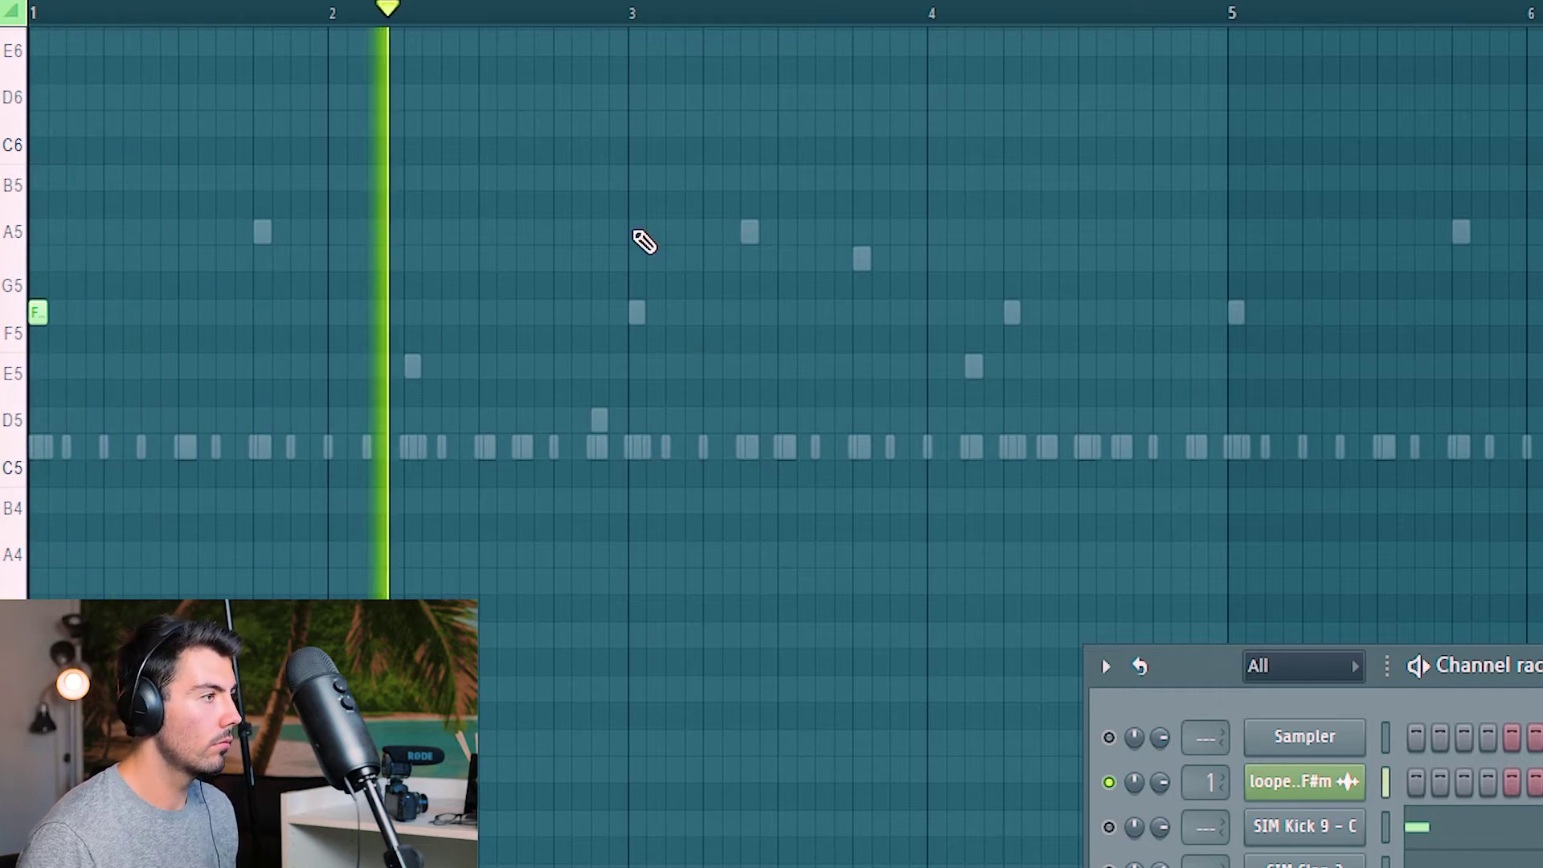
Step: Place Omnisphere melody notes on B5 late in bar 2, A5 at the start of bar 3 and G#5 at the start of bar 4
click(635, 231)
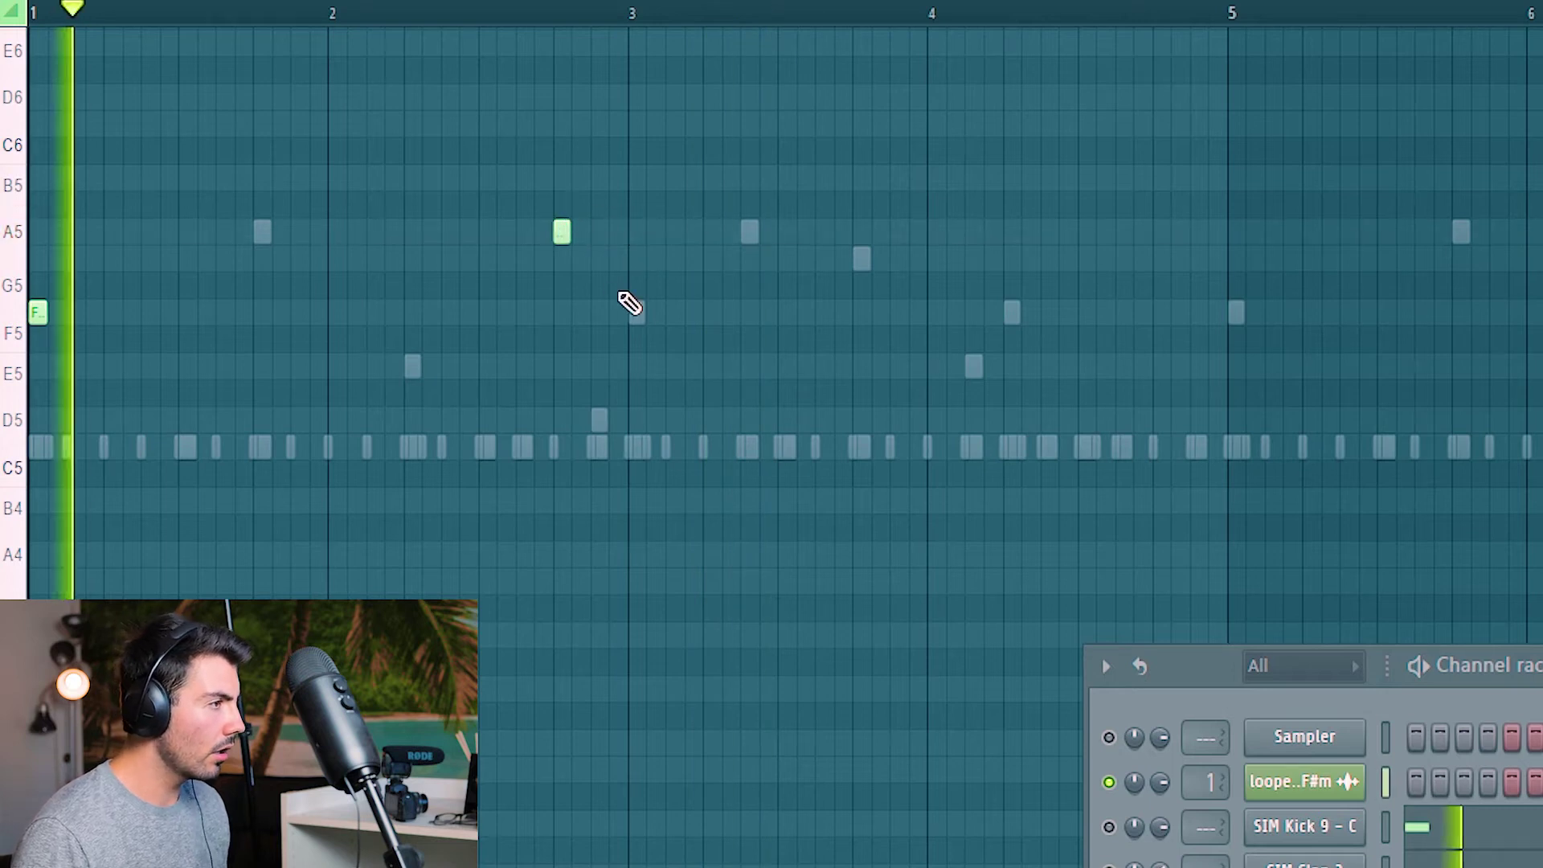
drag(557, 230, 562, 178)
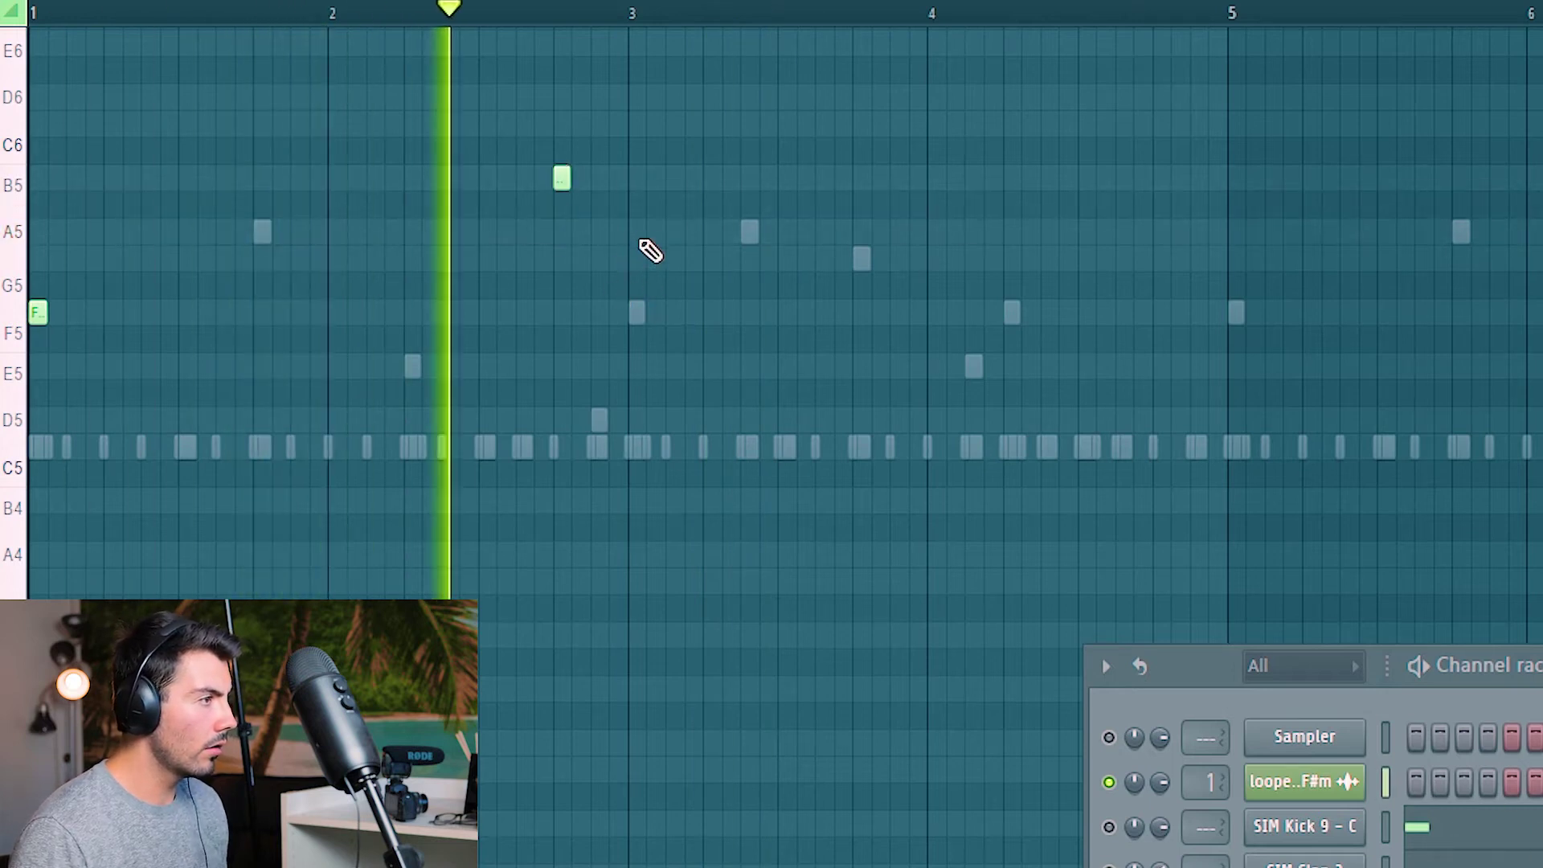
click(635, 232)
click(936, 312)
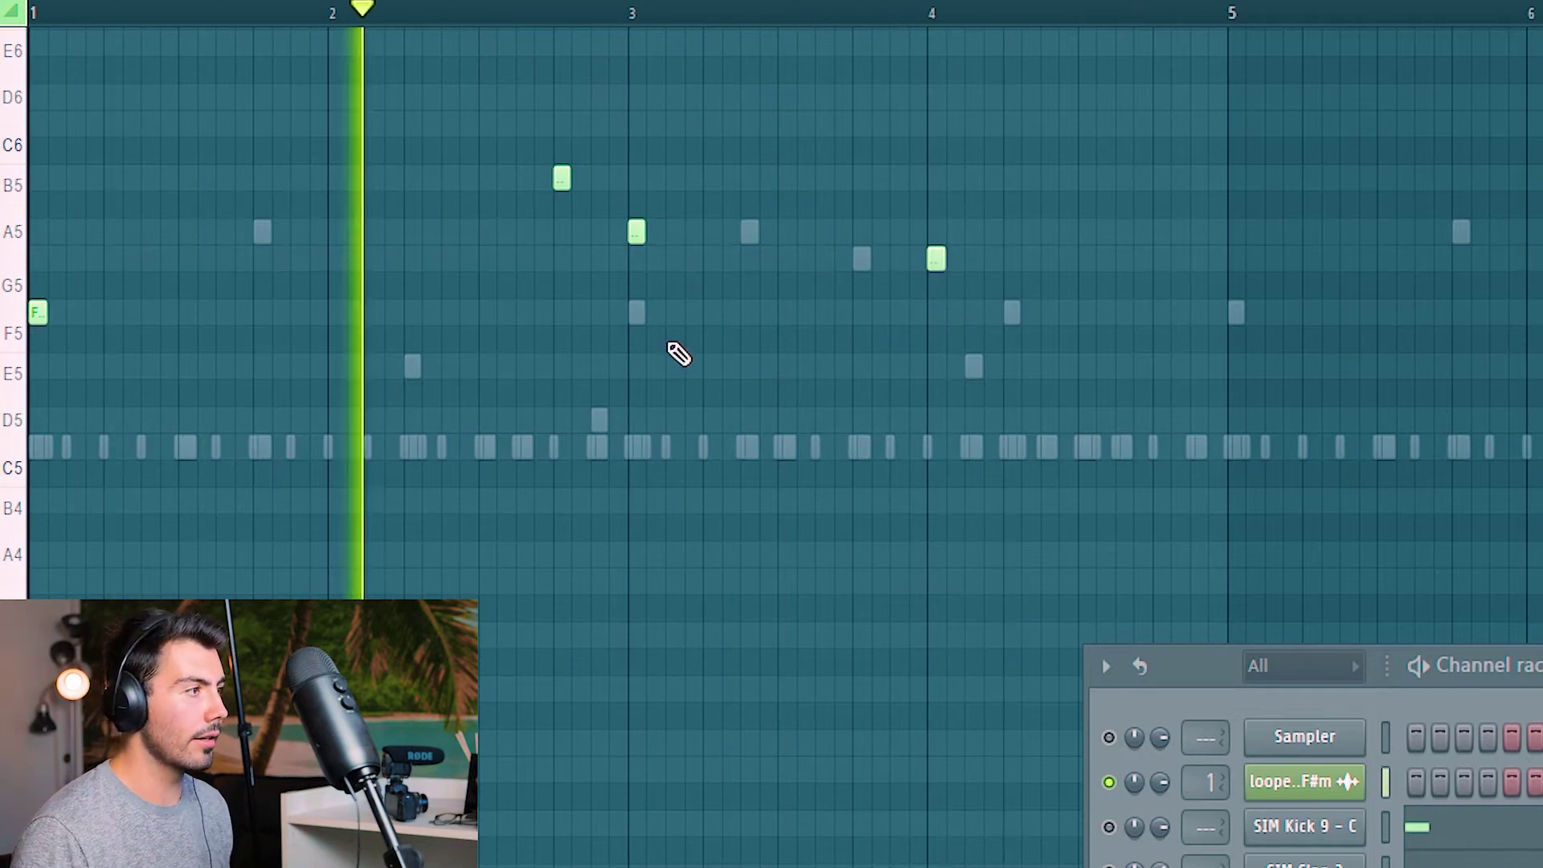
Step: Repeat the Omnisphere melody across bars 5 to 8 and add an E5 note in the second half of bar 8
scroll(655, 344, down, 1)
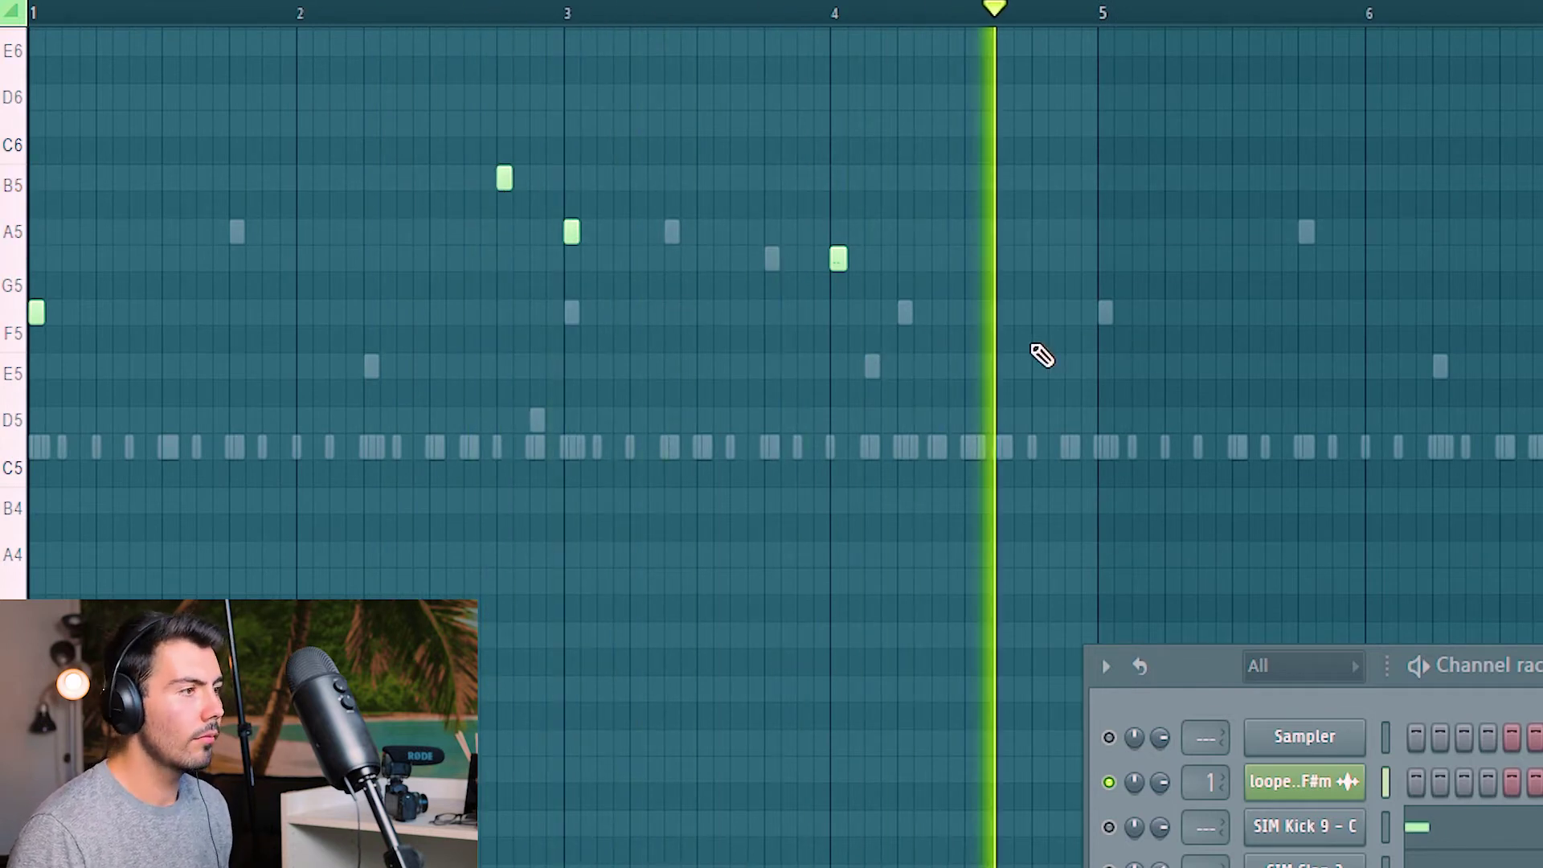
scroll(649, 245, down, 3)
key(space)
drag(18, 98, 37, 351)
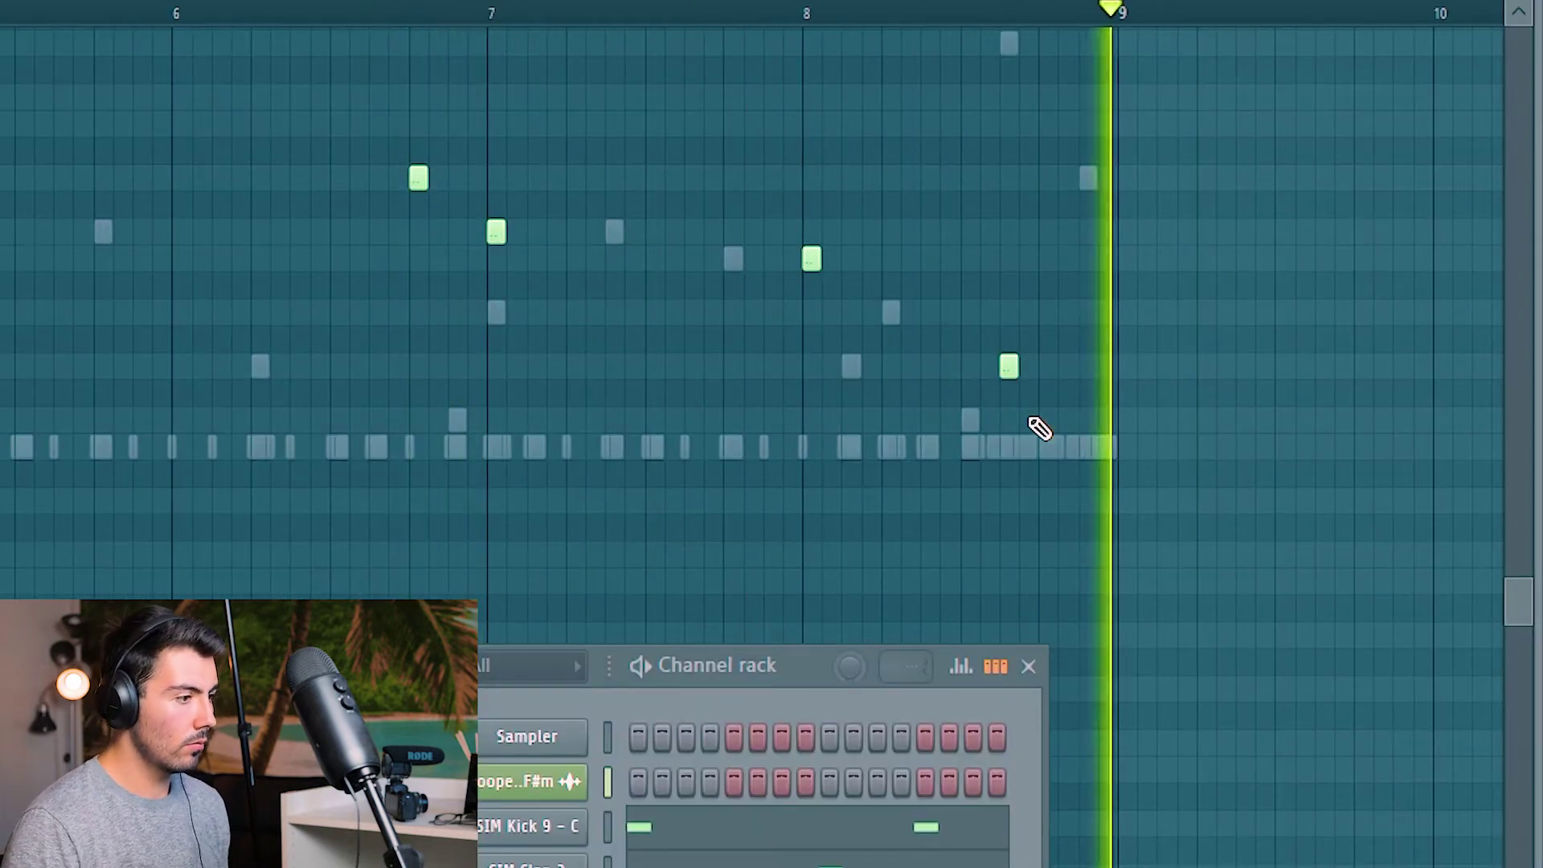
scroll(994, 426, down, 2)
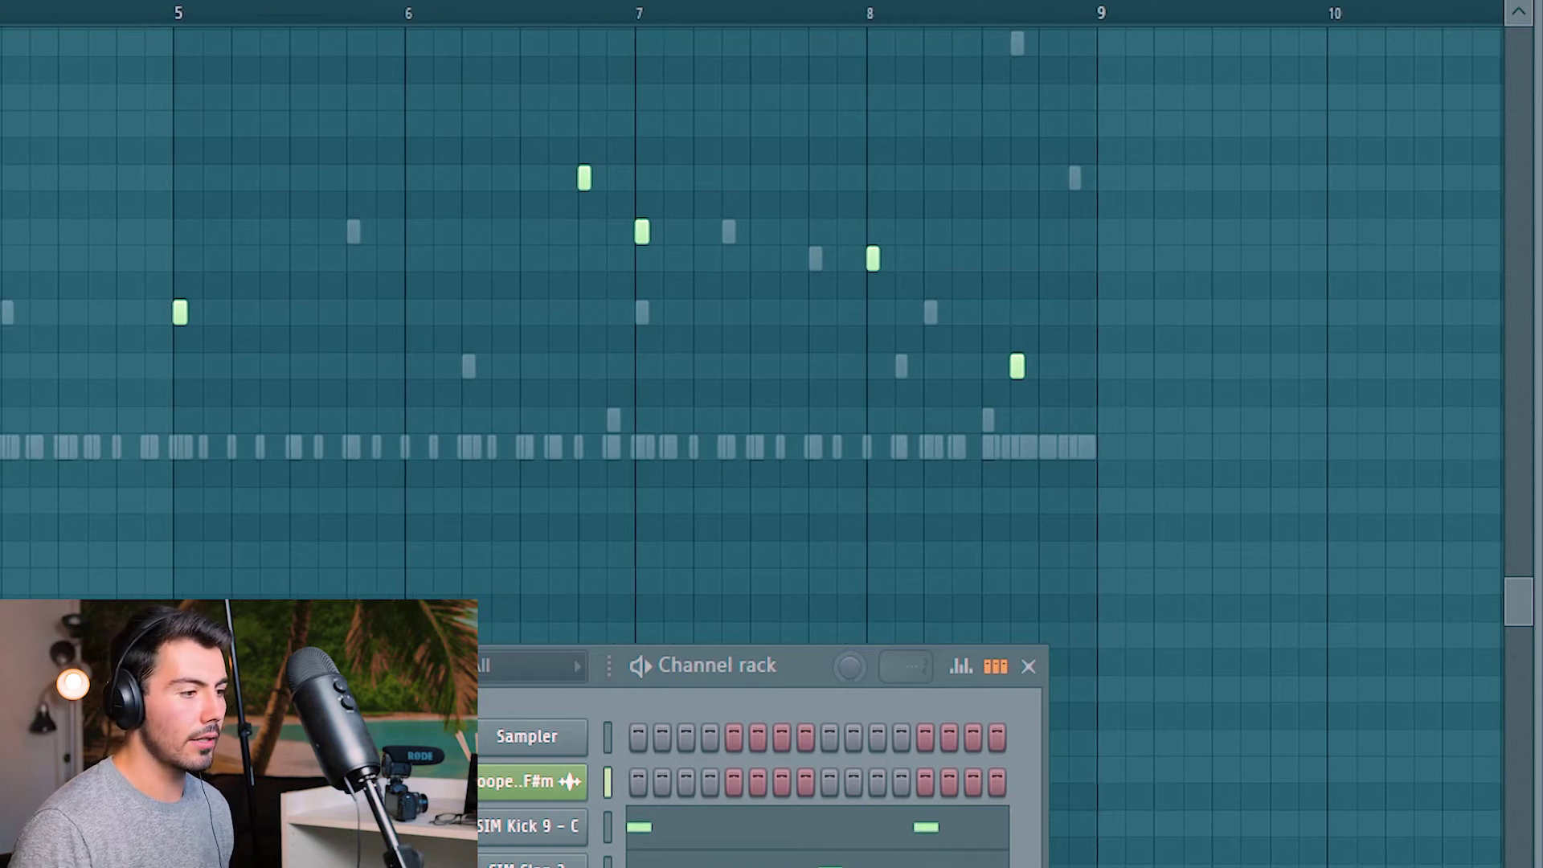
Step: Add a Keyscape channel with the Celeste - Orchestral patch and paste the Omnisphere melody into it
click(490, 867)
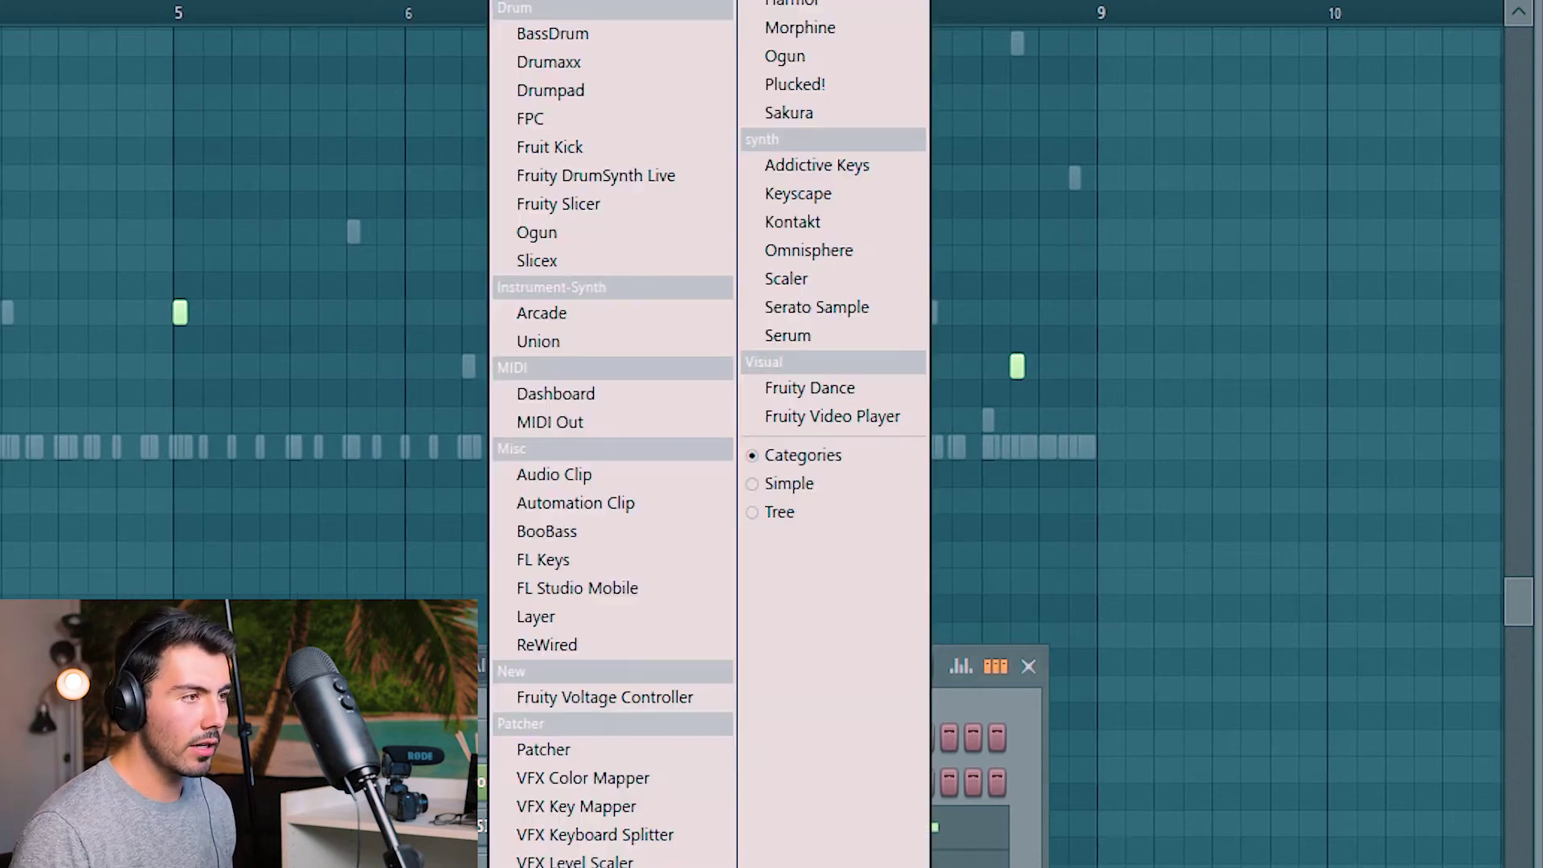
click(833, 207)
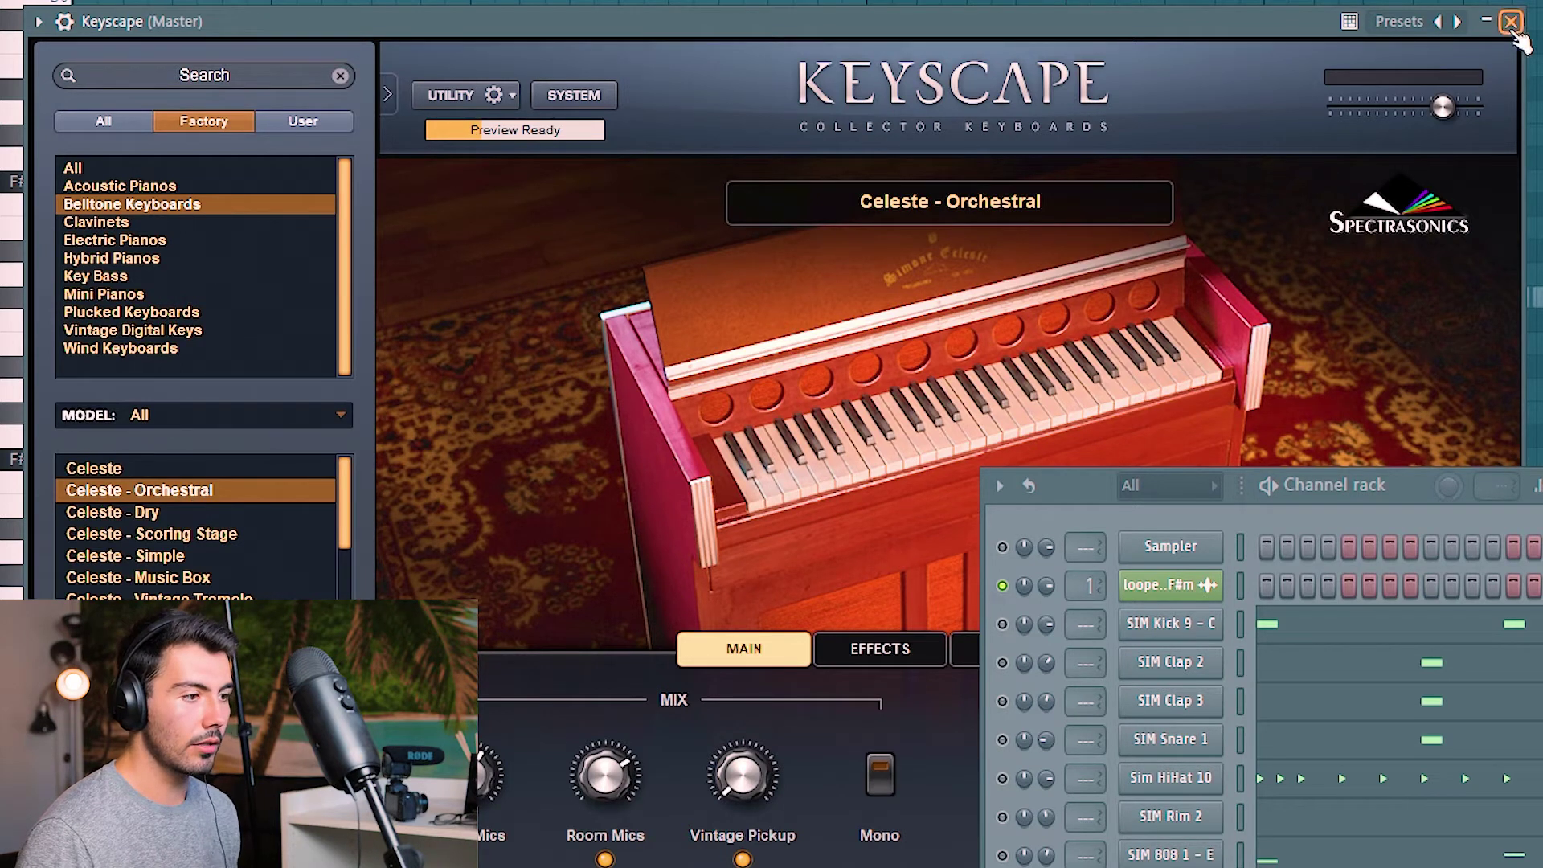
click(1511, 22)
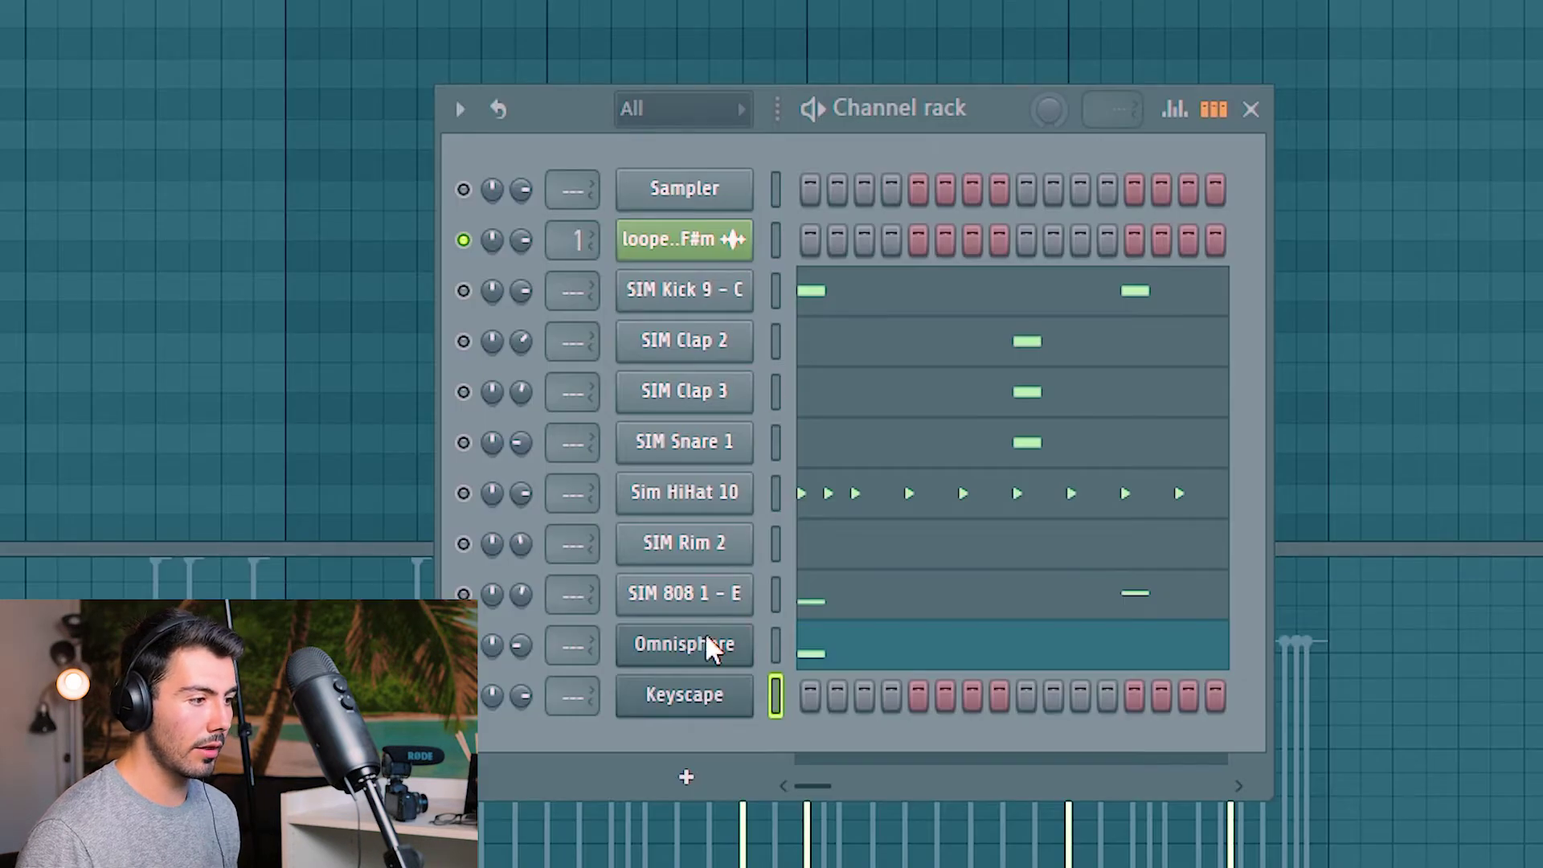
right_click(724, 696)
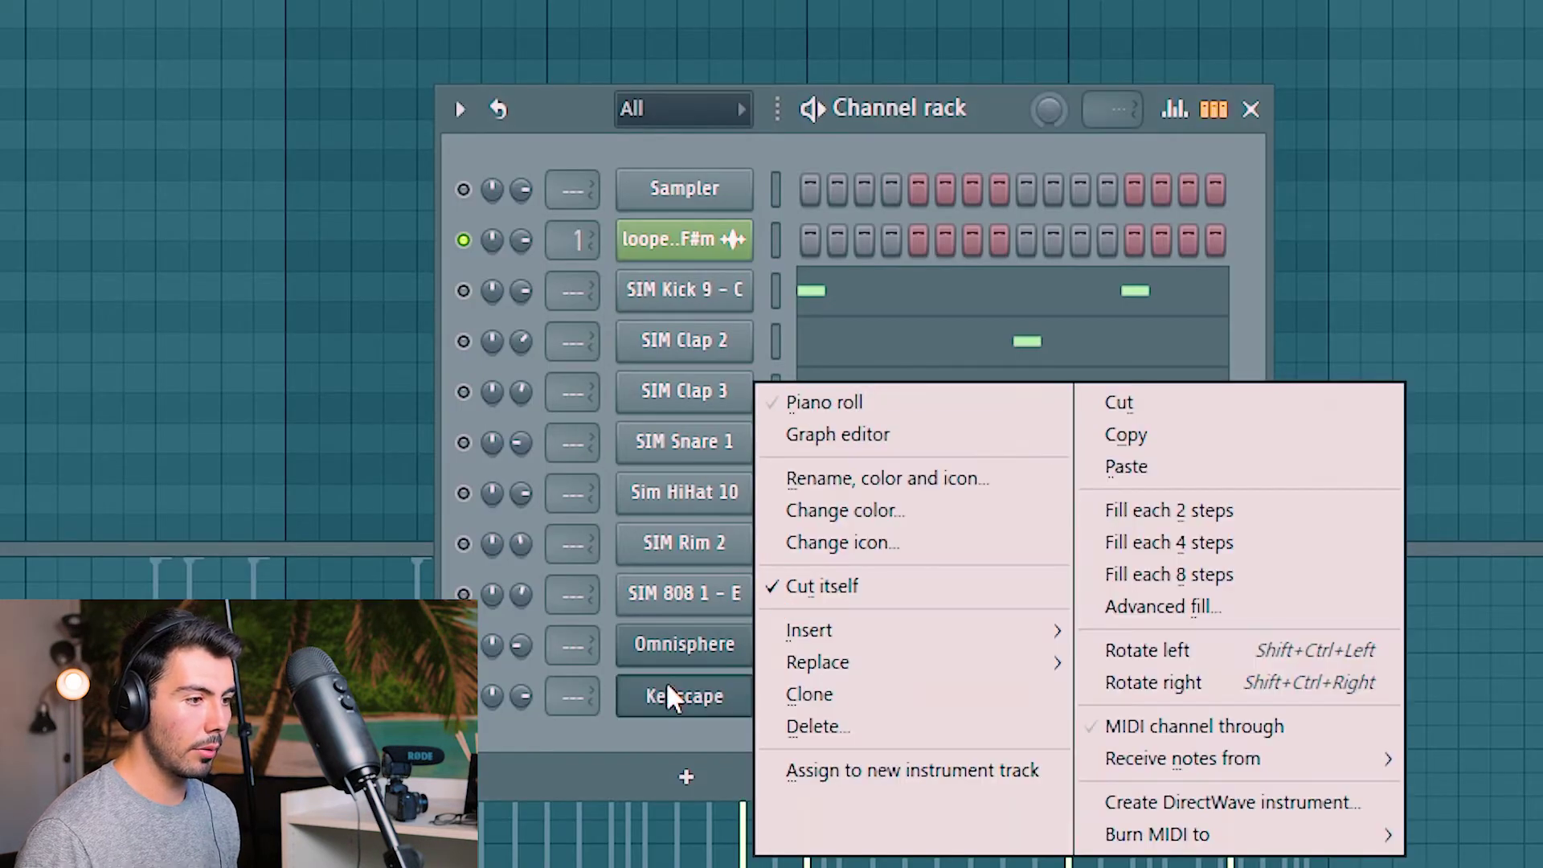
click(1158, 467)
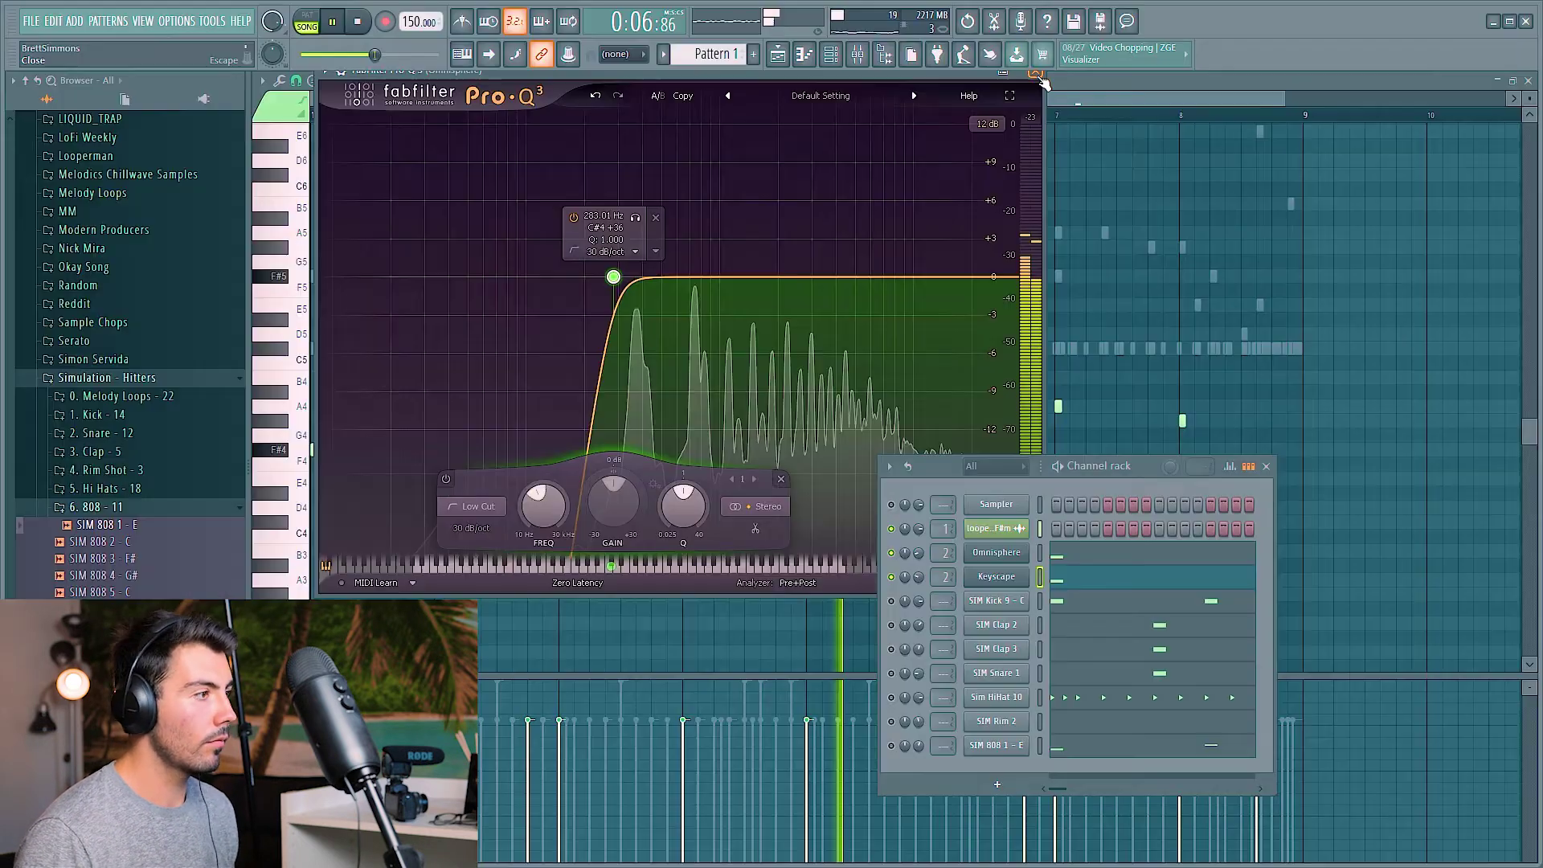
Step: Close the Pro-Q 3 equalizer and load HalfTime into the second effect slot of the Omnisphere mixer track
click(1039, 76)
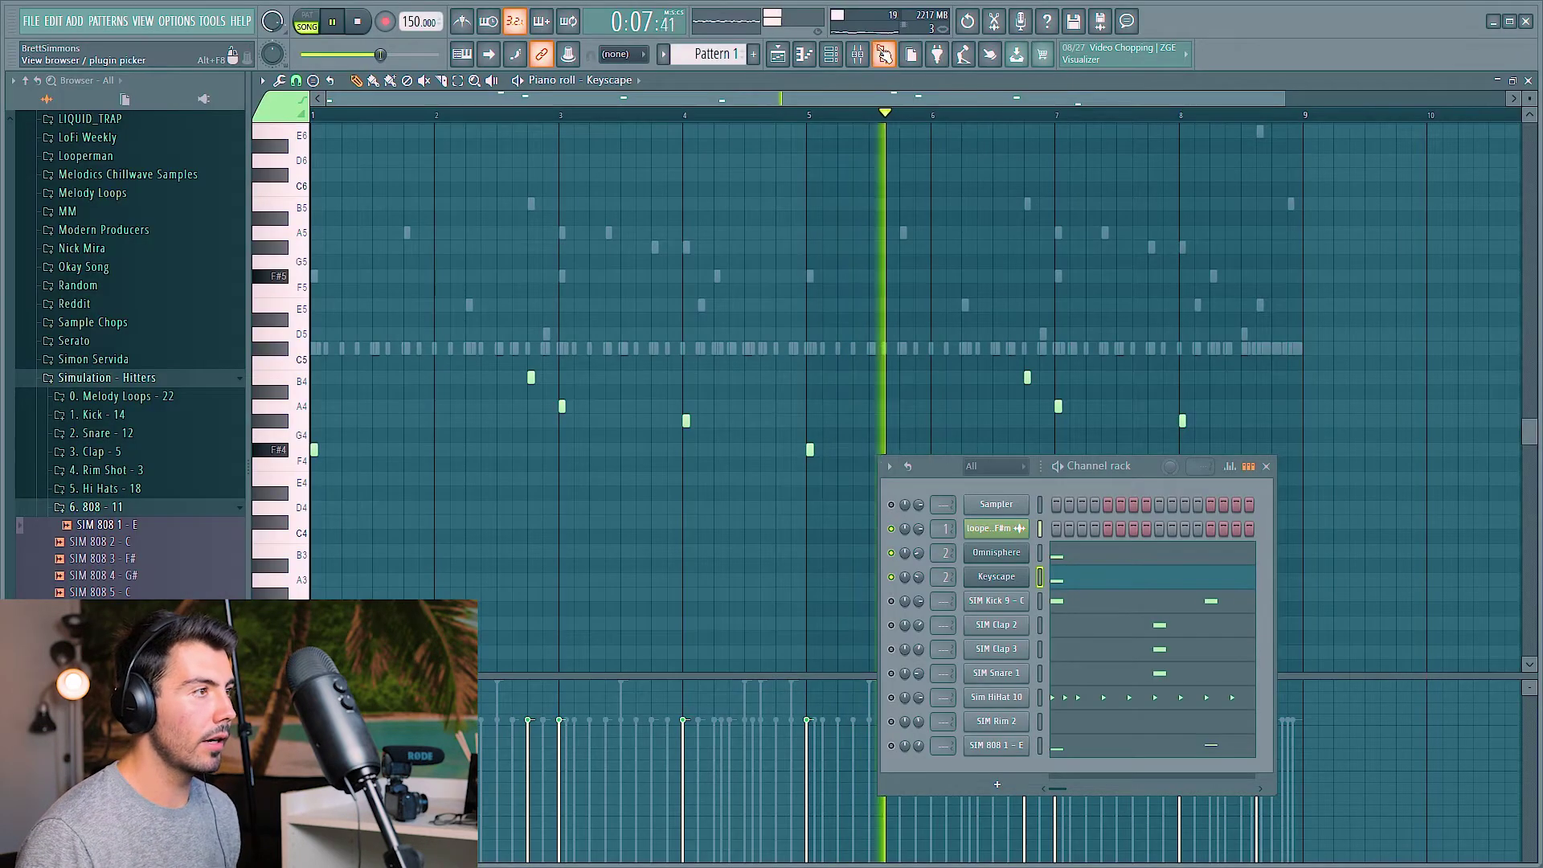
key(F9)
click(1351, 475)
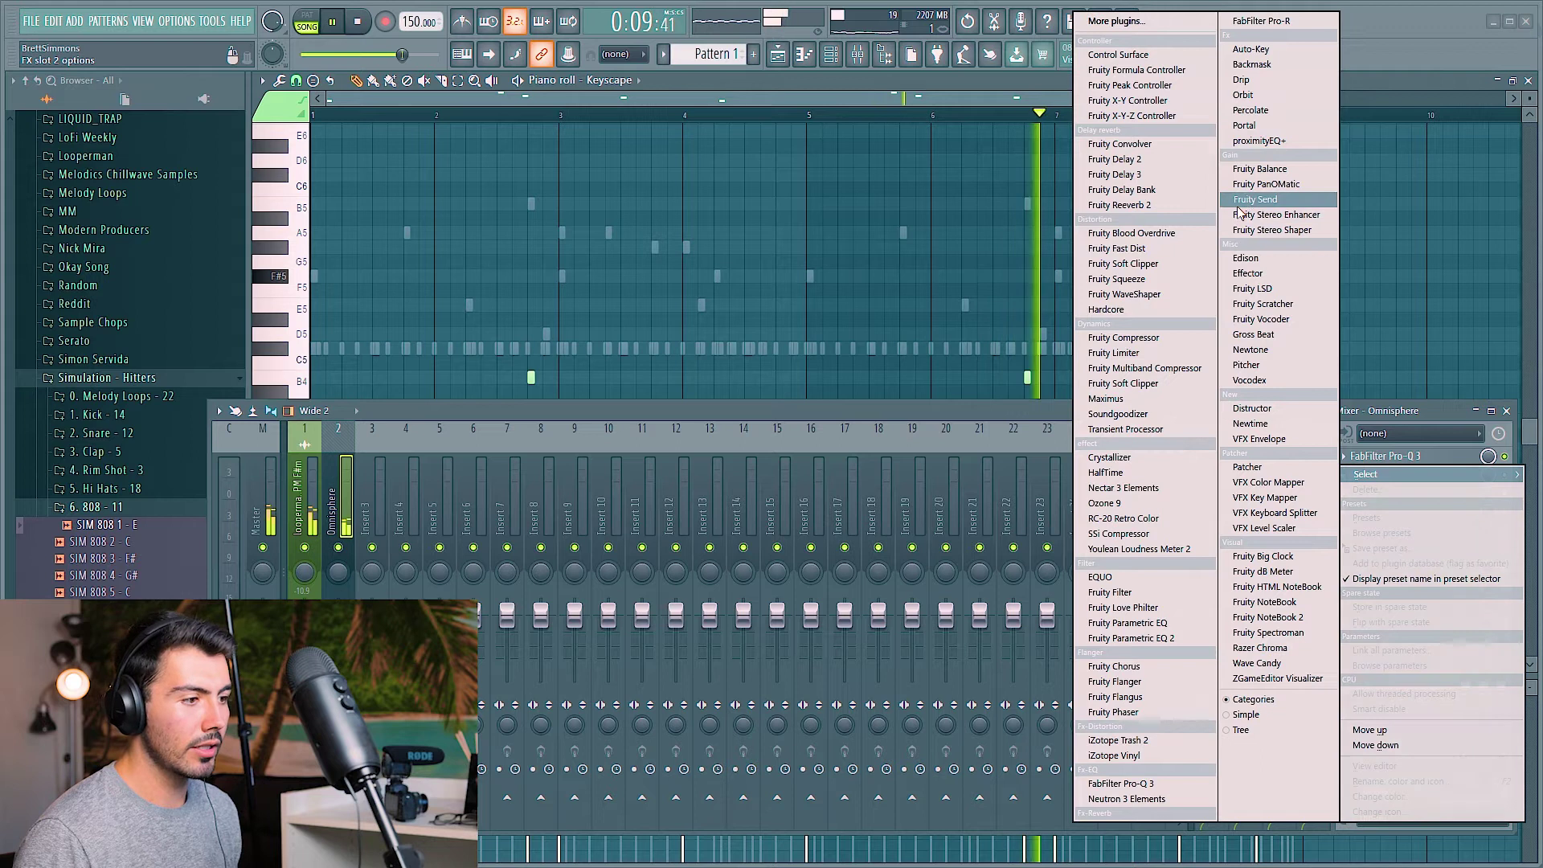
click(1105, 472)
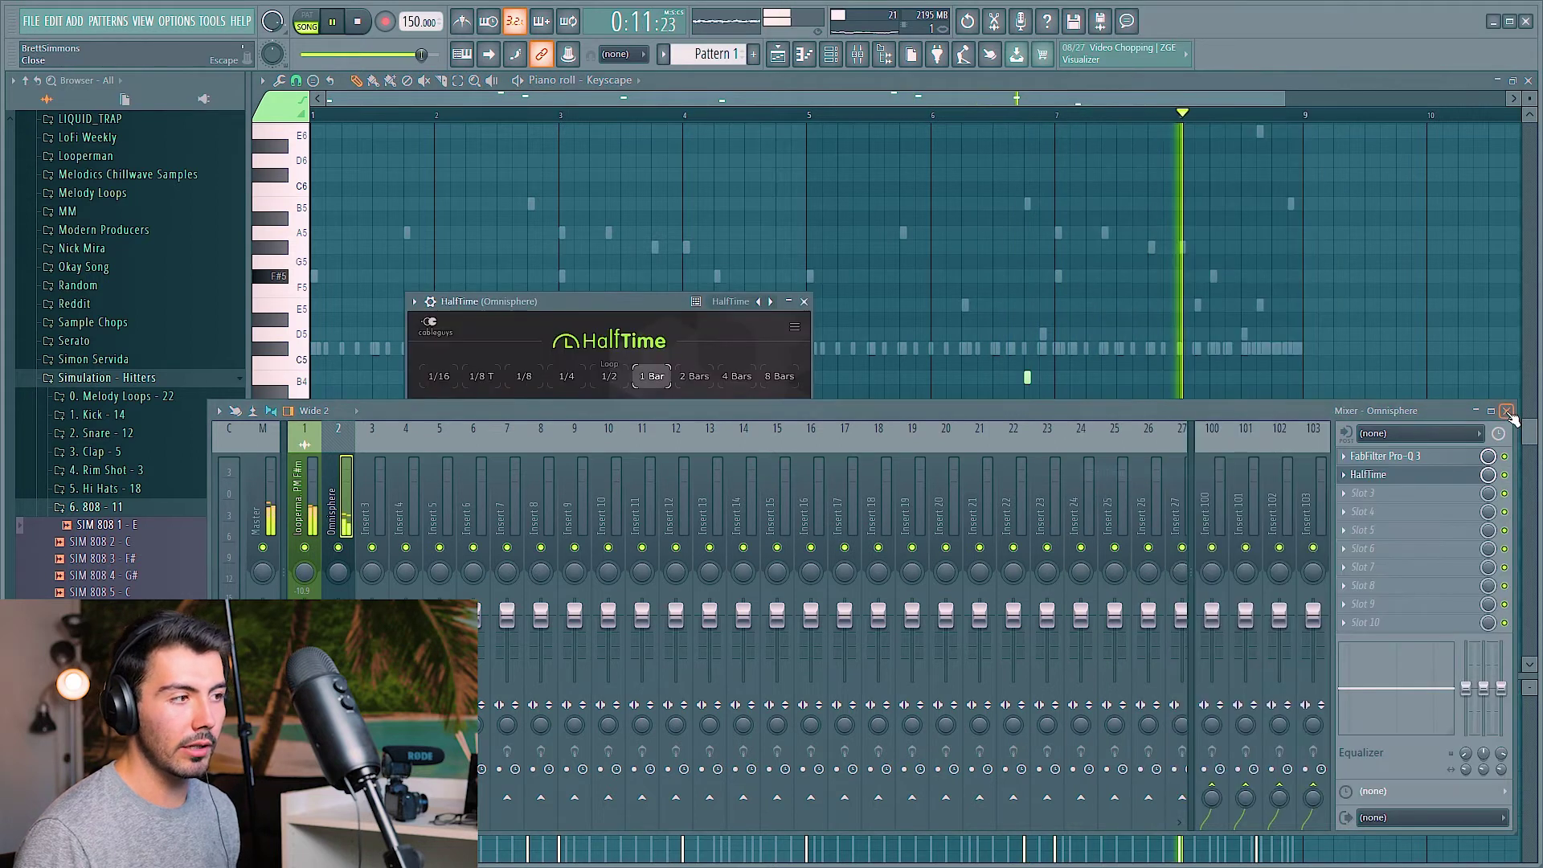
key(F9)
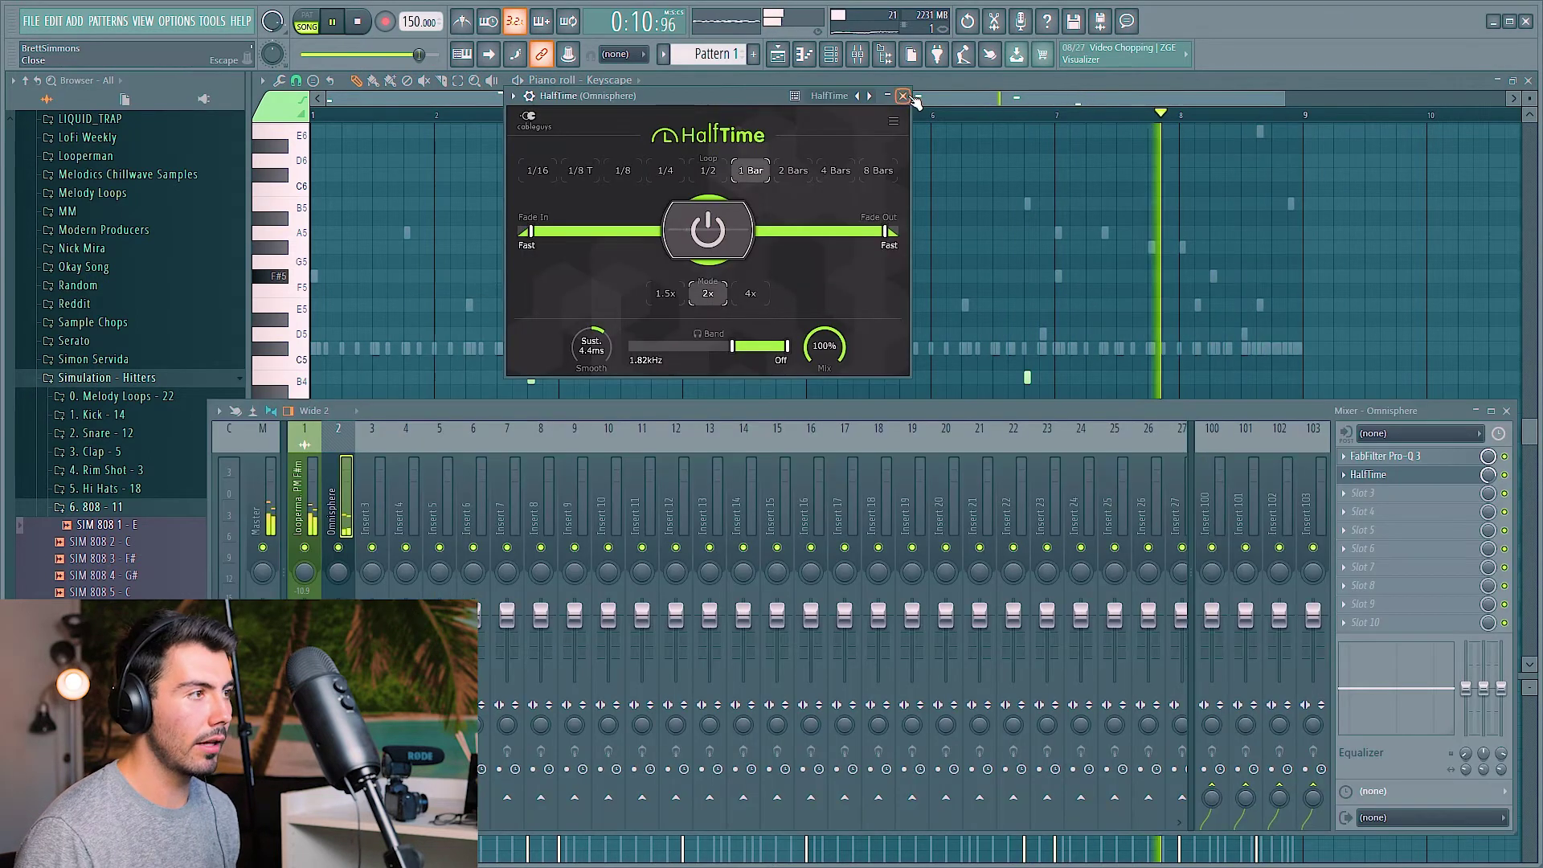
click(906, 98)
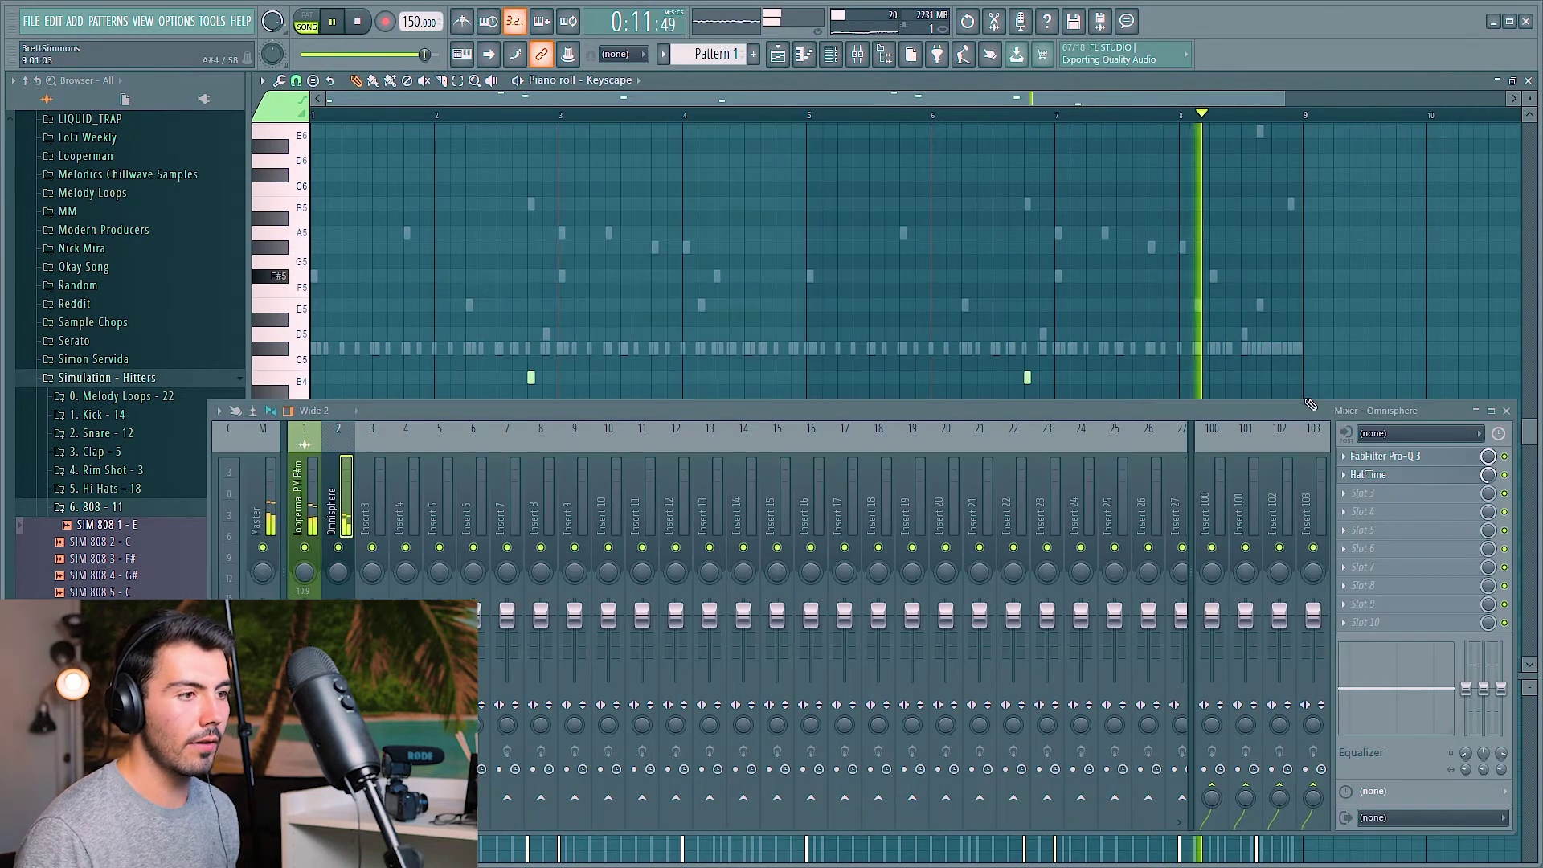
Step: Load Backmask into the third effect slot of the Omnisphere mixer track
click(1347, 496)
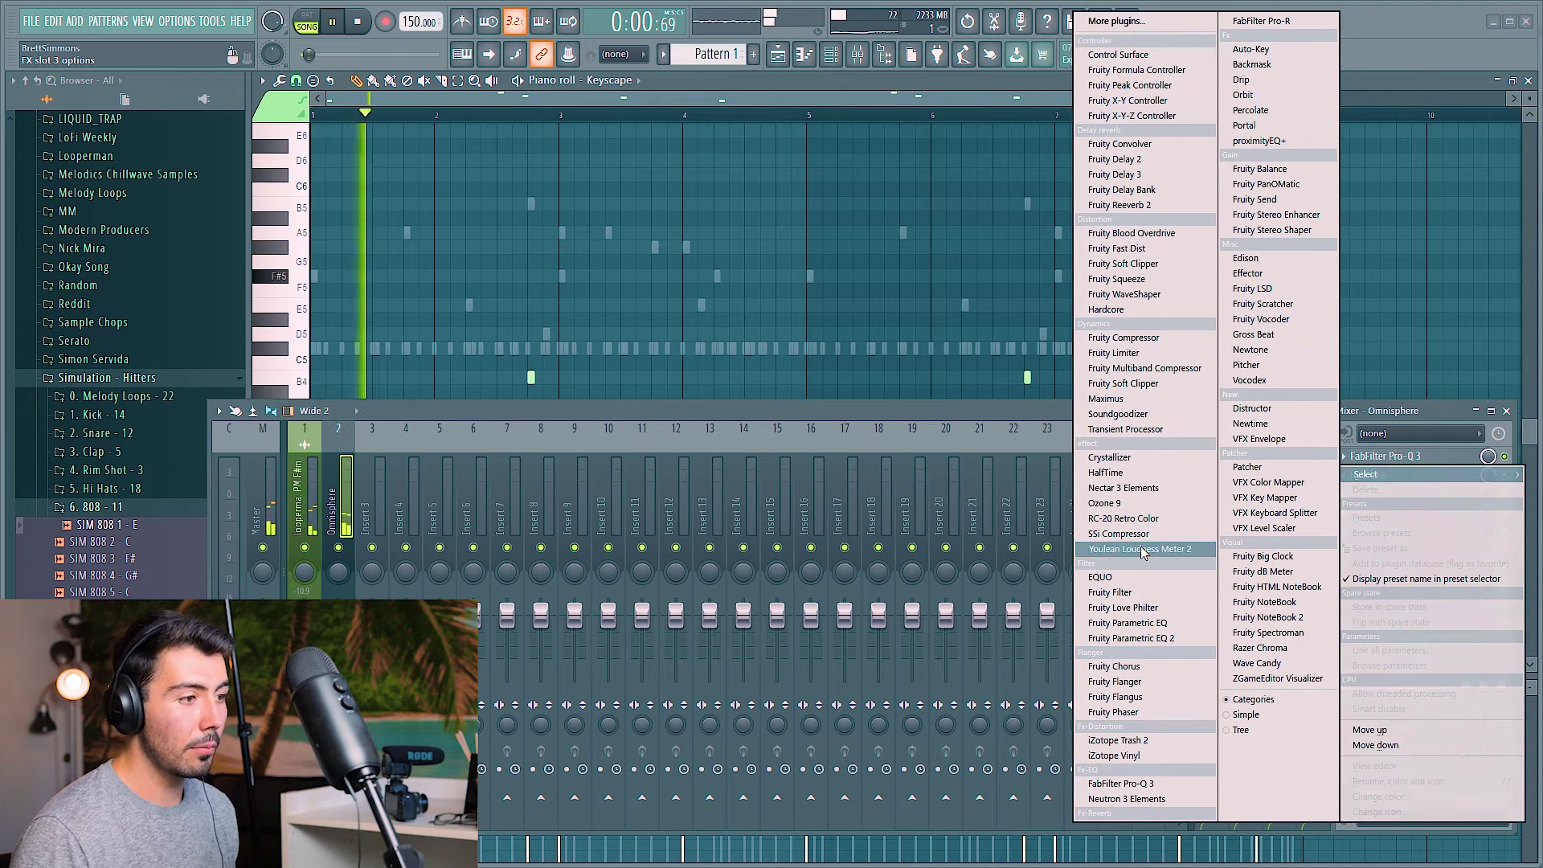
click(1266, 66)
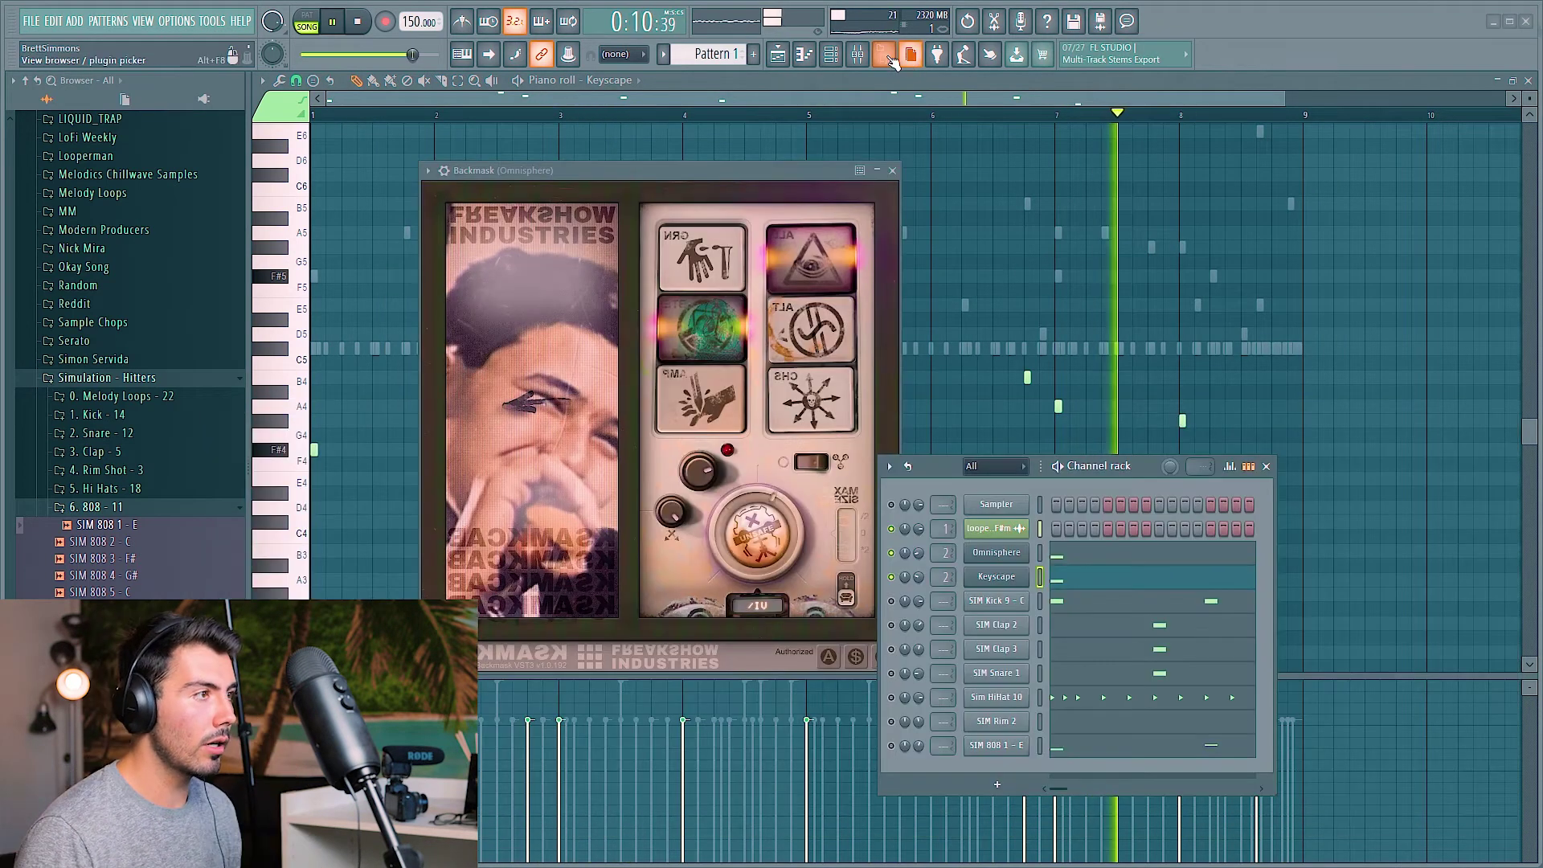
key(F9)
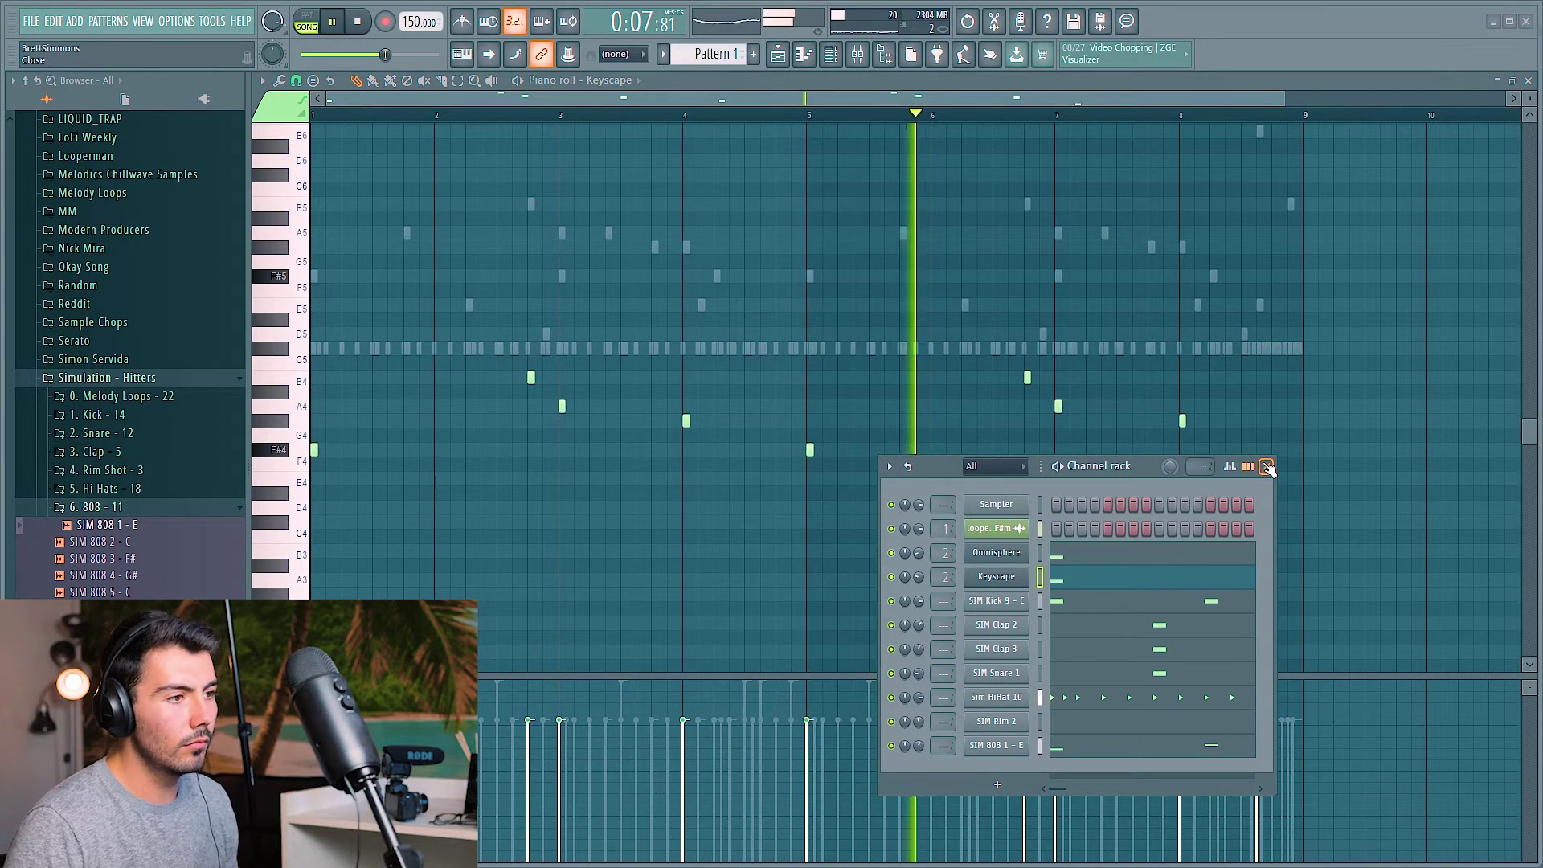
Step: Add the SIM Open Hat 4 sample to the channel rack directly below Sim HiHat 10 and open its piano roll
click(151, 508)
drag(123, 455, 1058, 560)
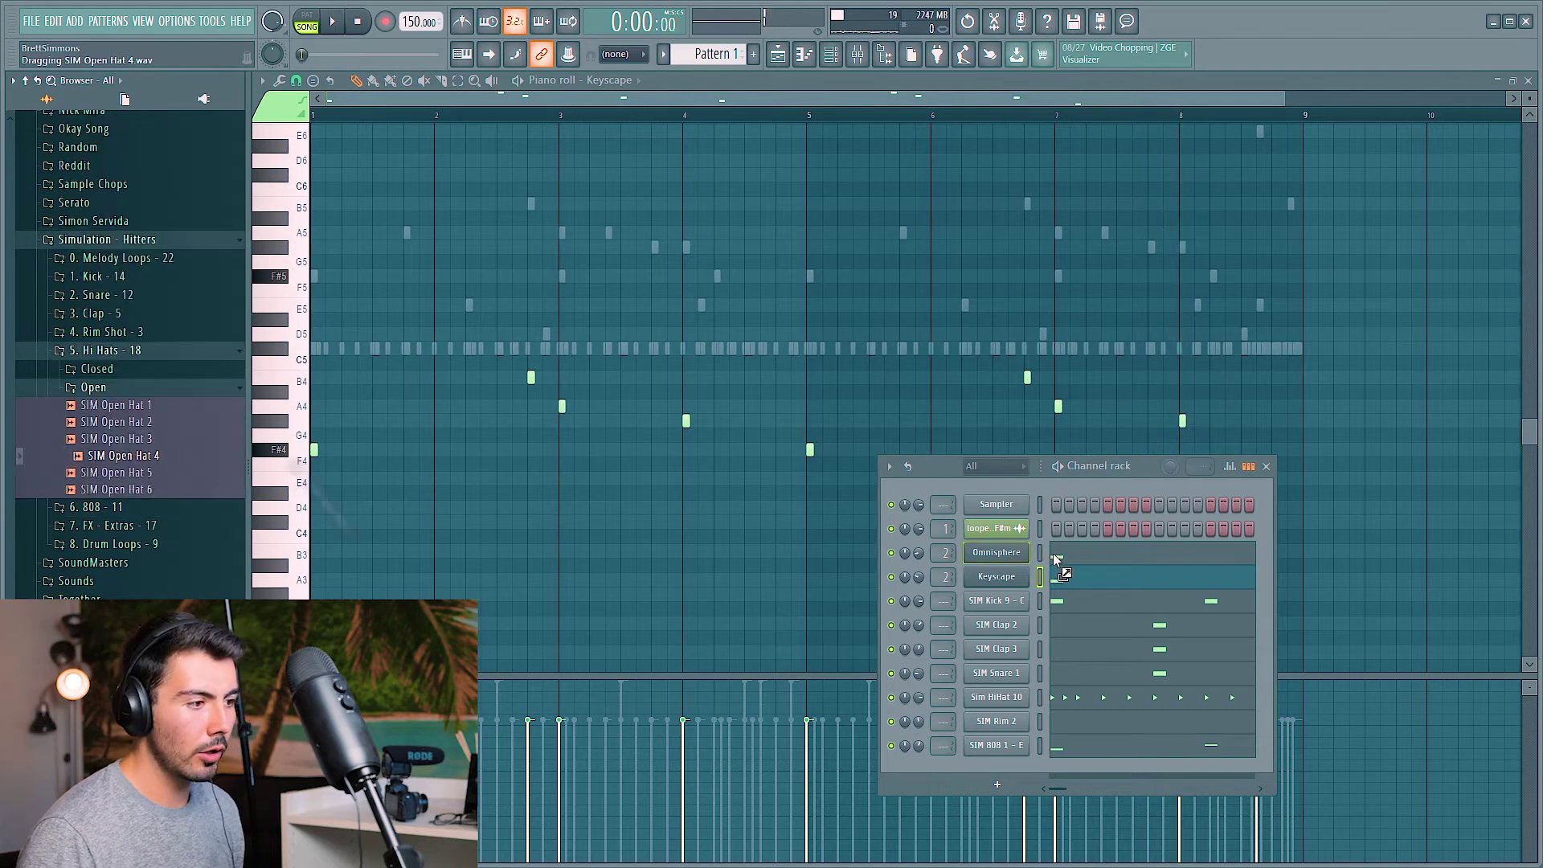
drag(1001, 713, 1017, 708)
right_click(1011, 725)
click(1045, 609)
scroll(440, 354, up, 2)
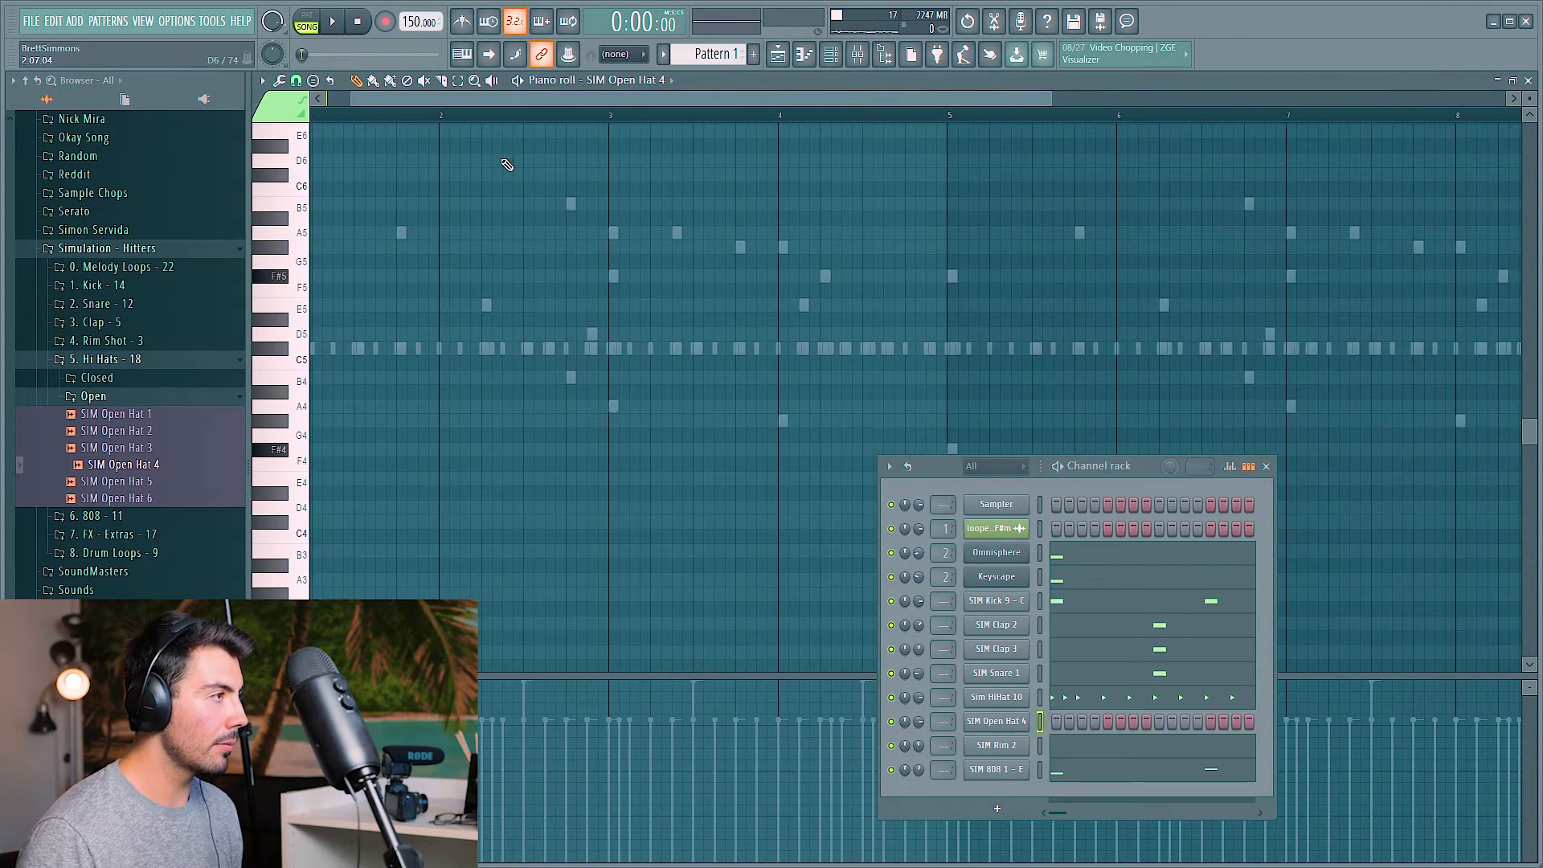
Step: Place SIM Open Hat 4 accent notes on C#5 at intervals across the eight-bar pattern
key(space)
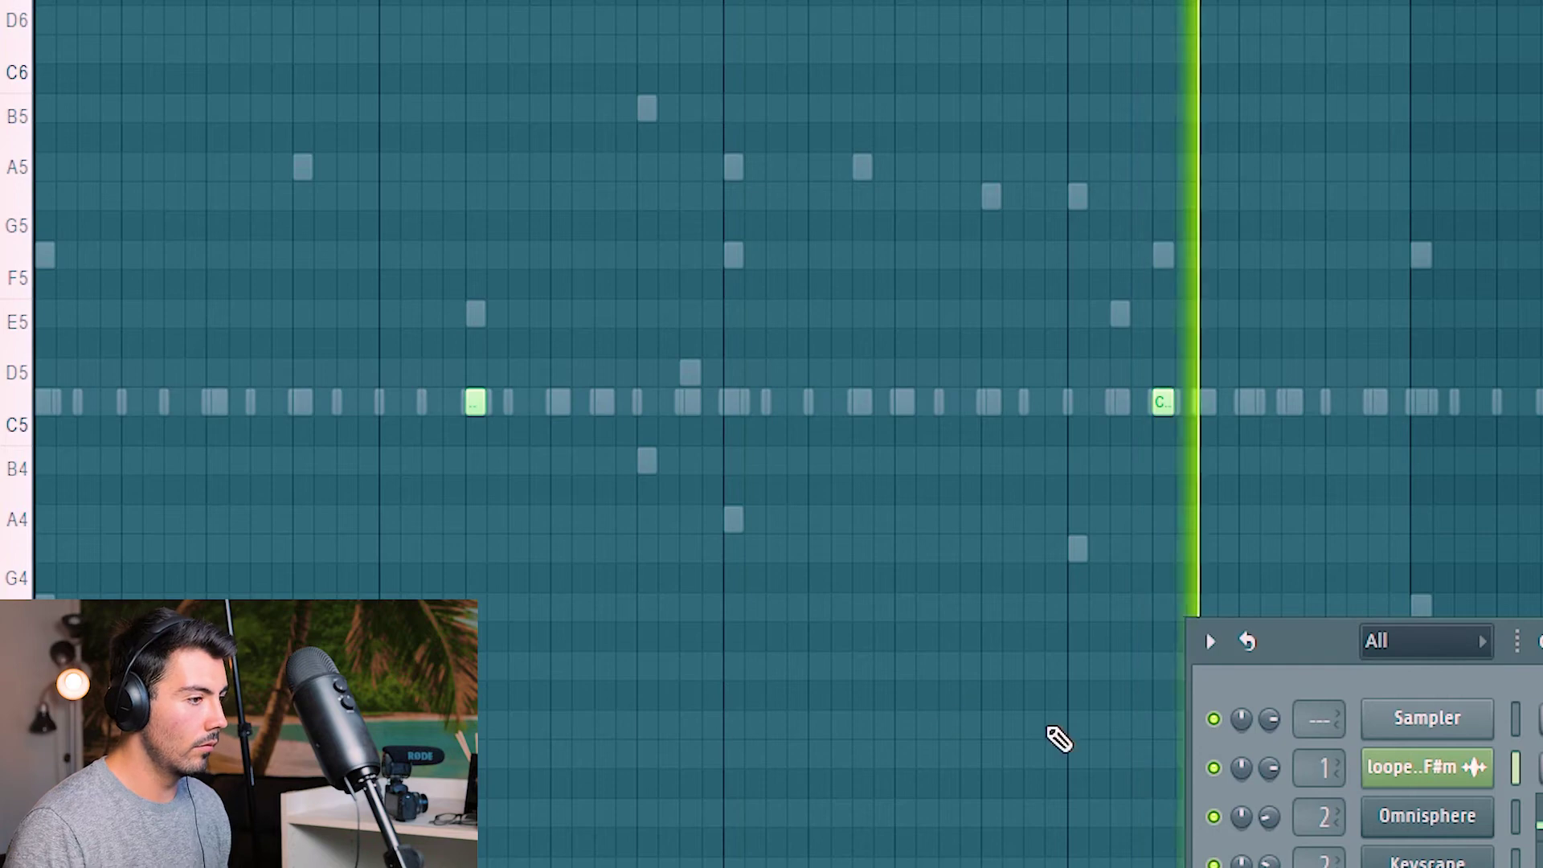
scroll(58, 408, down, 2)
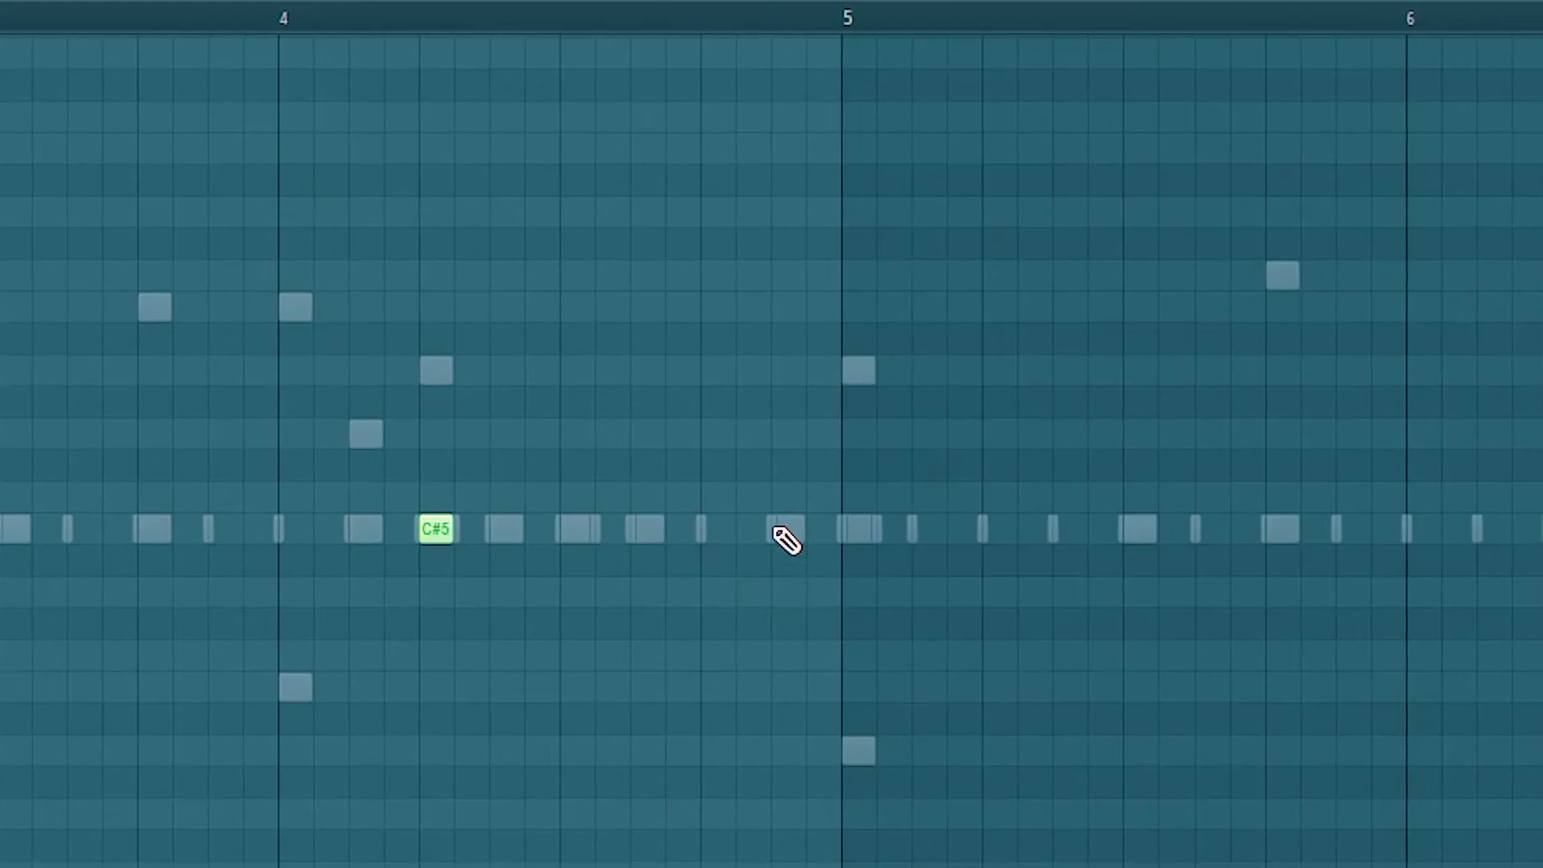
scroll(816, 632, down, 4)
scroll(1478, 691, up, 5)
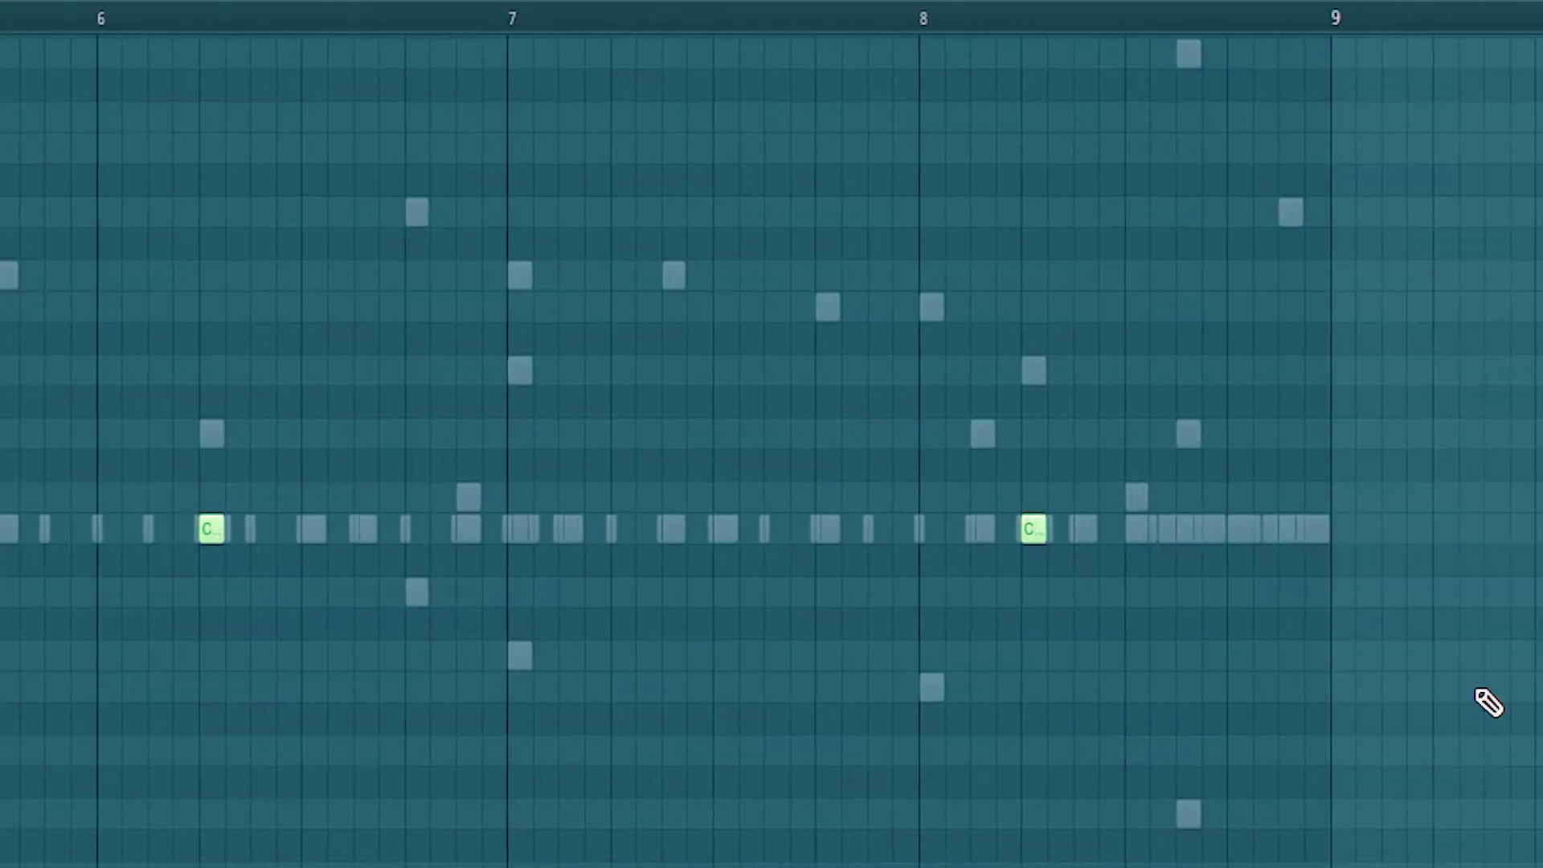
shift+click(1137, 530)
scroll(1260, 455, down, 3)
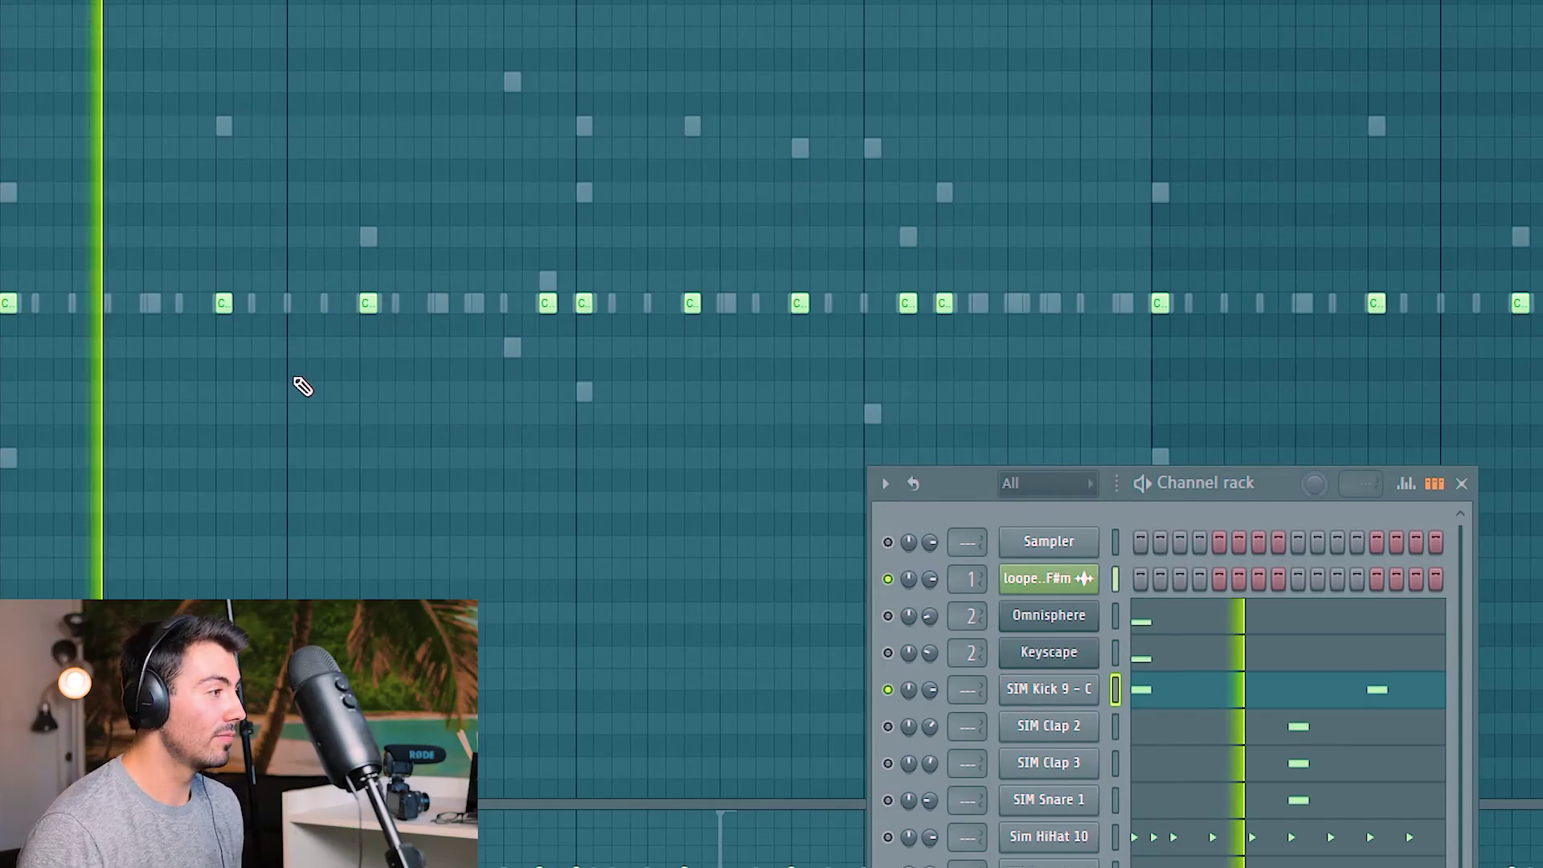
Step: Thin out the SIM Kick 9 pattern by deleting surplus kick notes in both four-bar halves
right_click(551, 303)
right_click(692, 303)
key(space)
scroll(732, 360, down, 1)
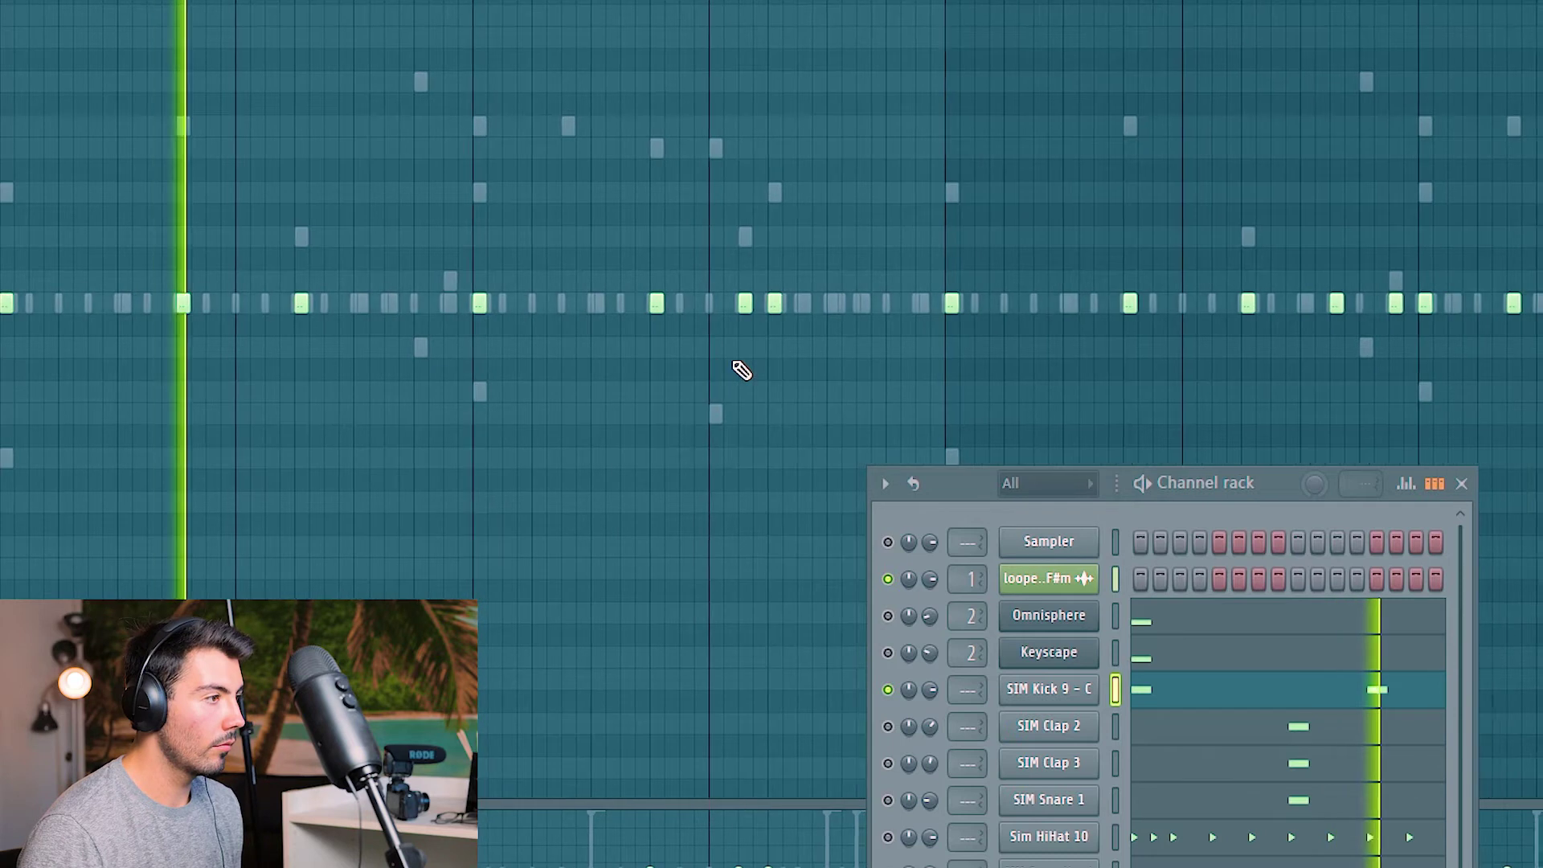
scroll(634, 388, up, 1)
scroll(647, 369, down, 1)
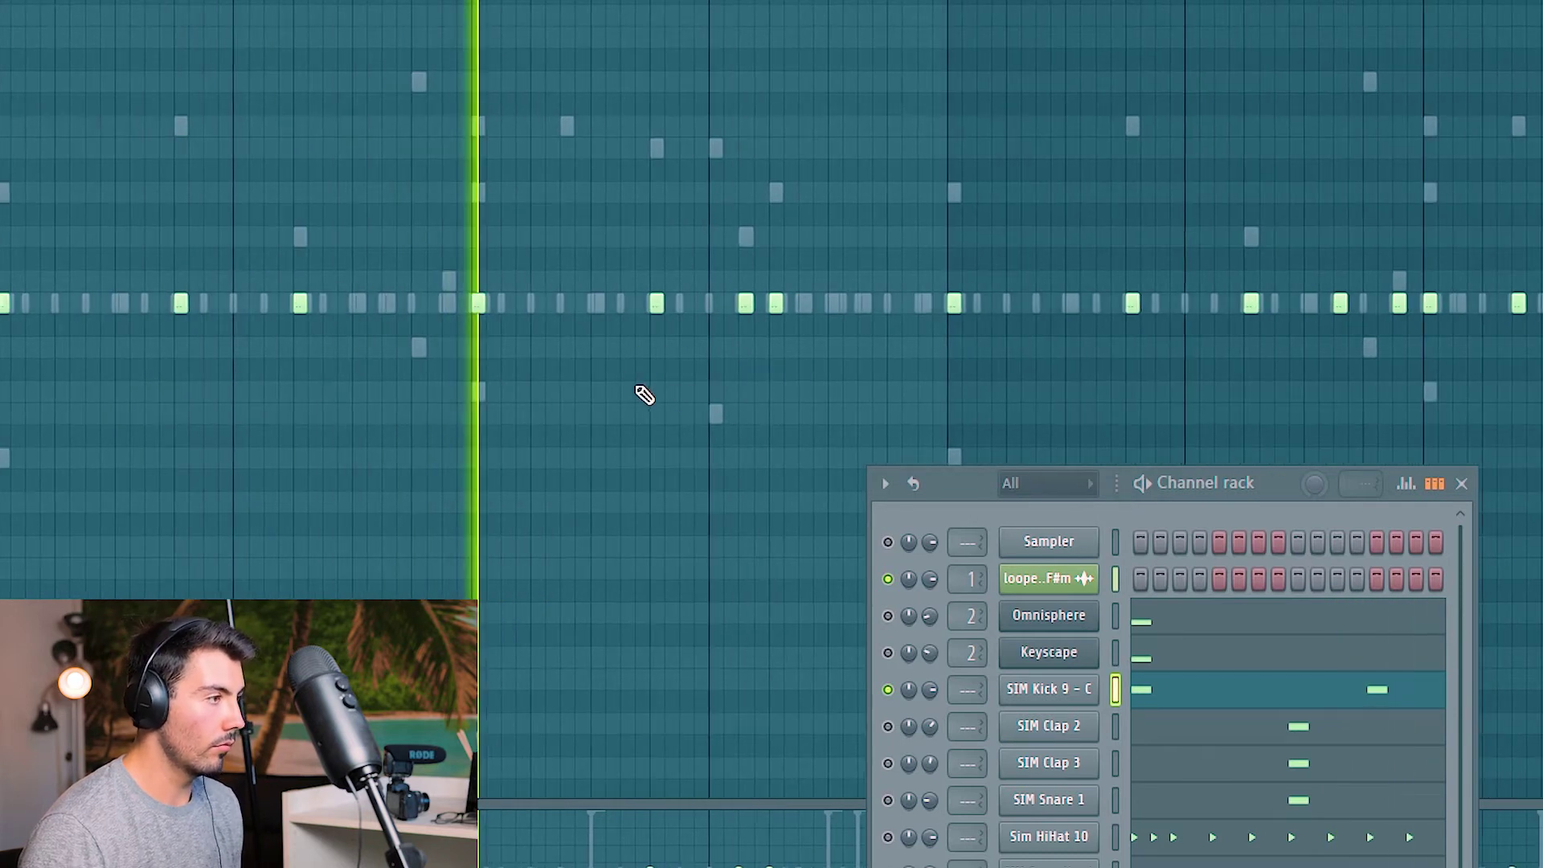
right_click(773, 305)
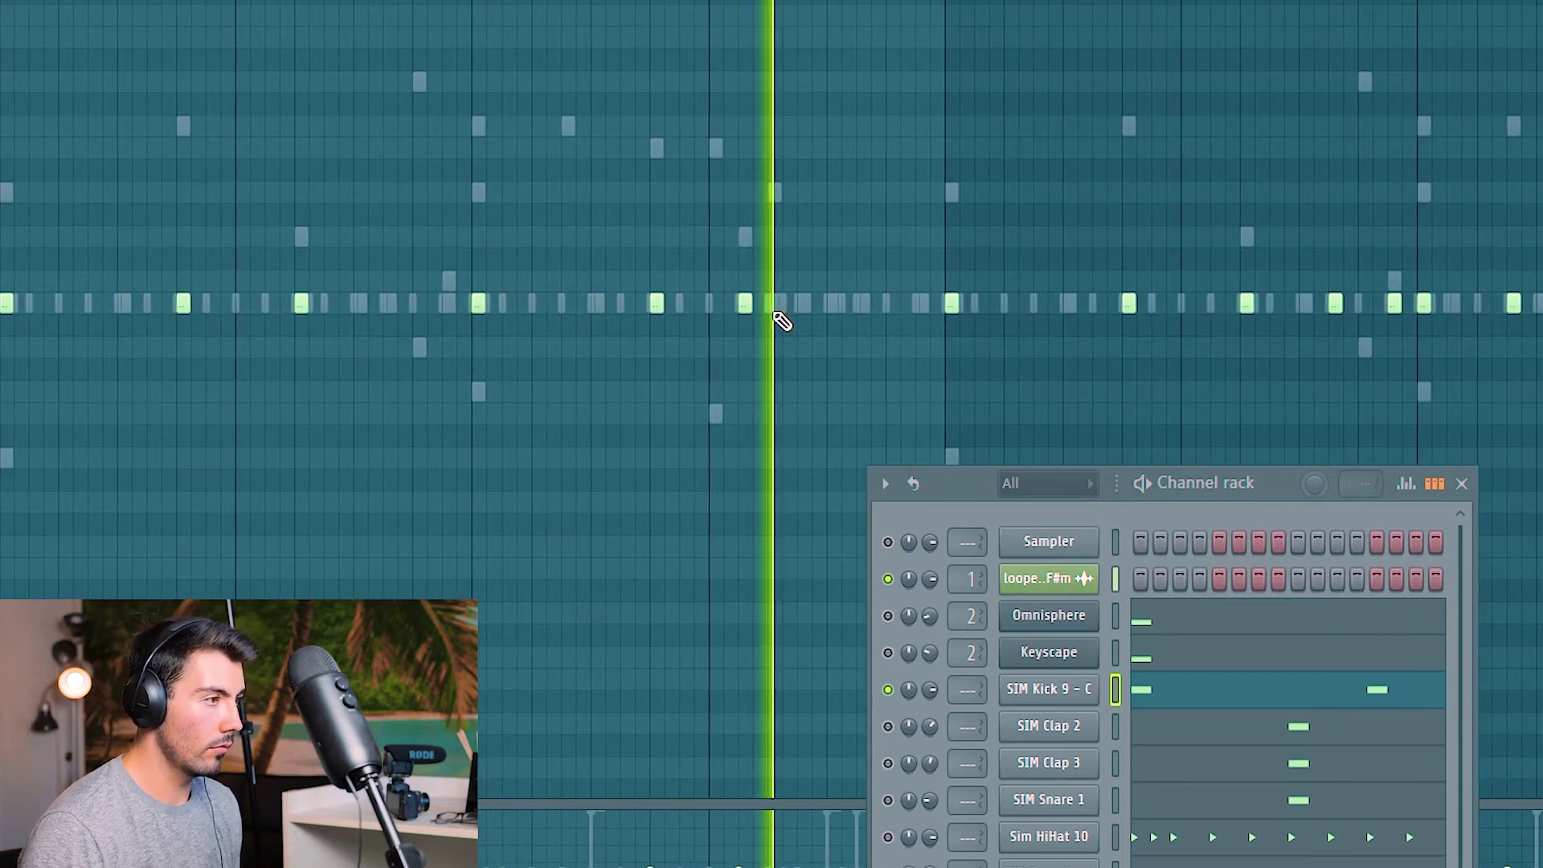
right_click(740, 366)
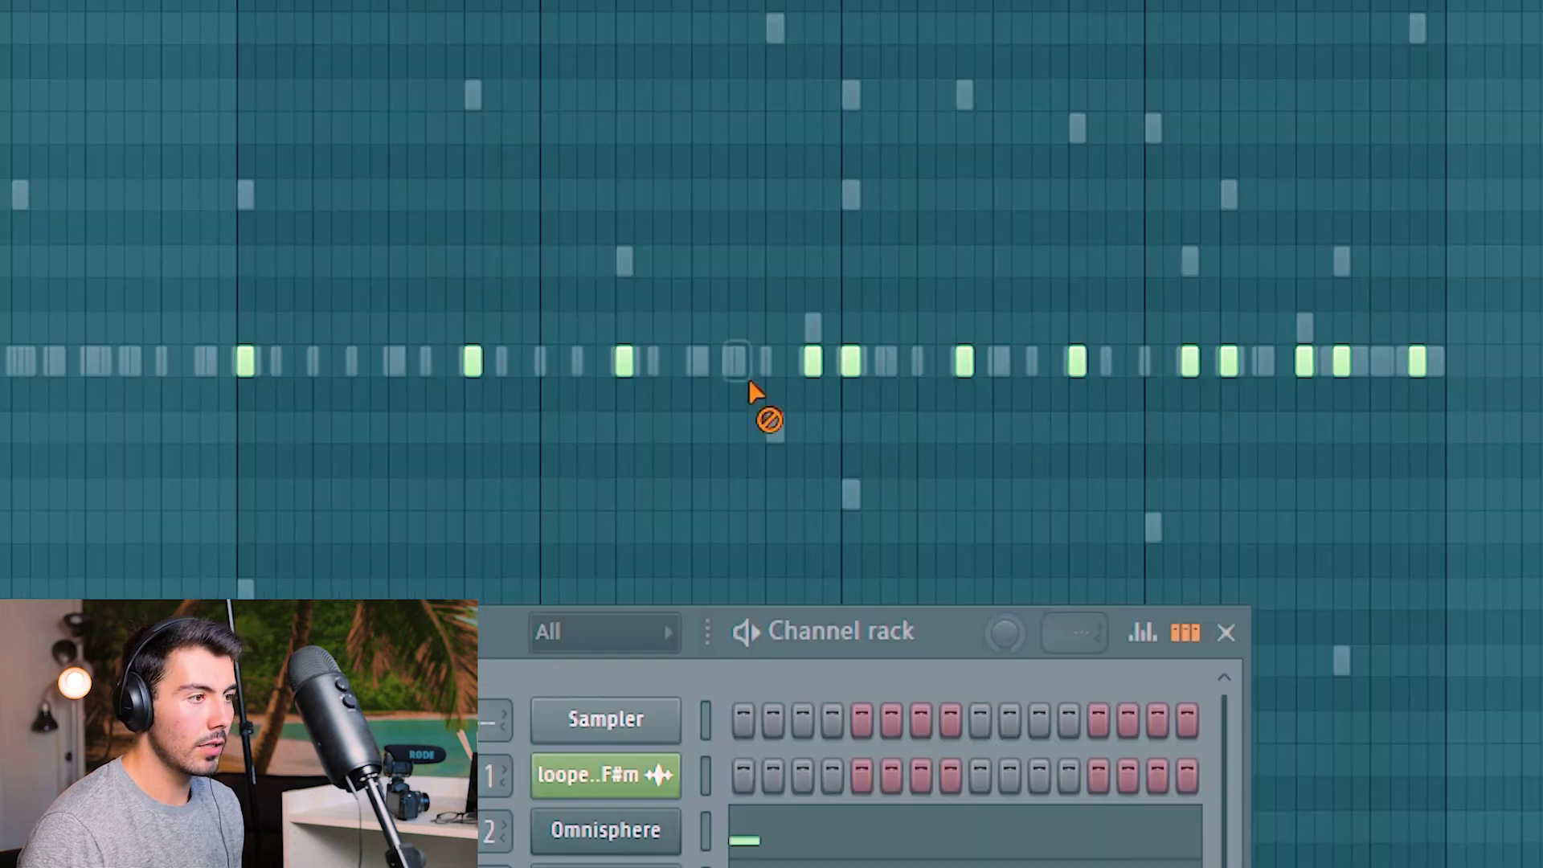
scroll(635, 474, down, 5)
scroll(854, 476, up, 6)
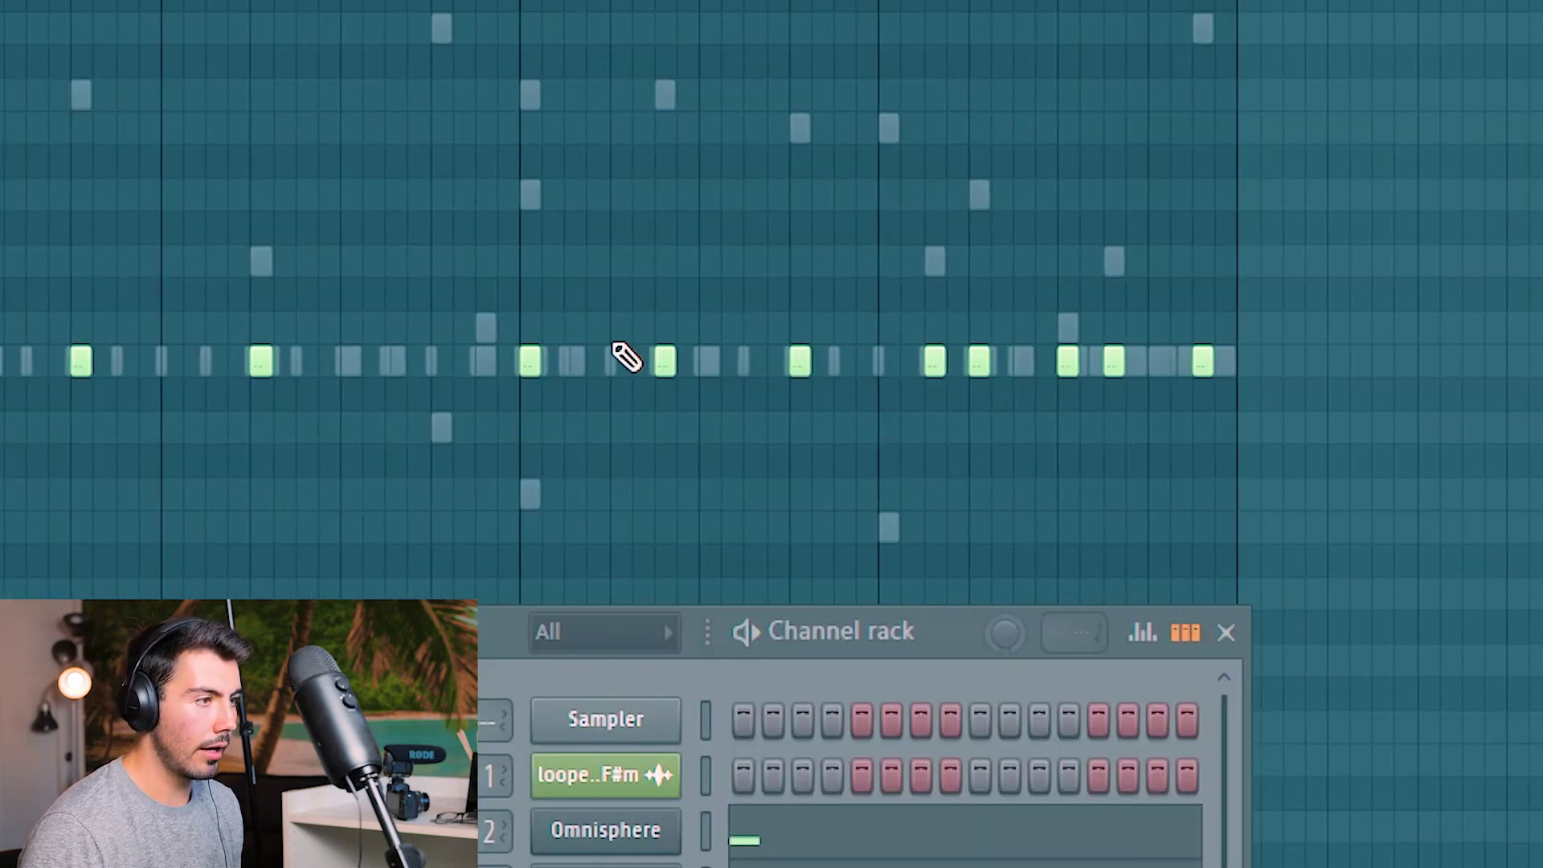
Step: Route the selected drum and 808 channels to mixer tracks 5 to 12 and lower both claps and the snare to -8.5
key(space)
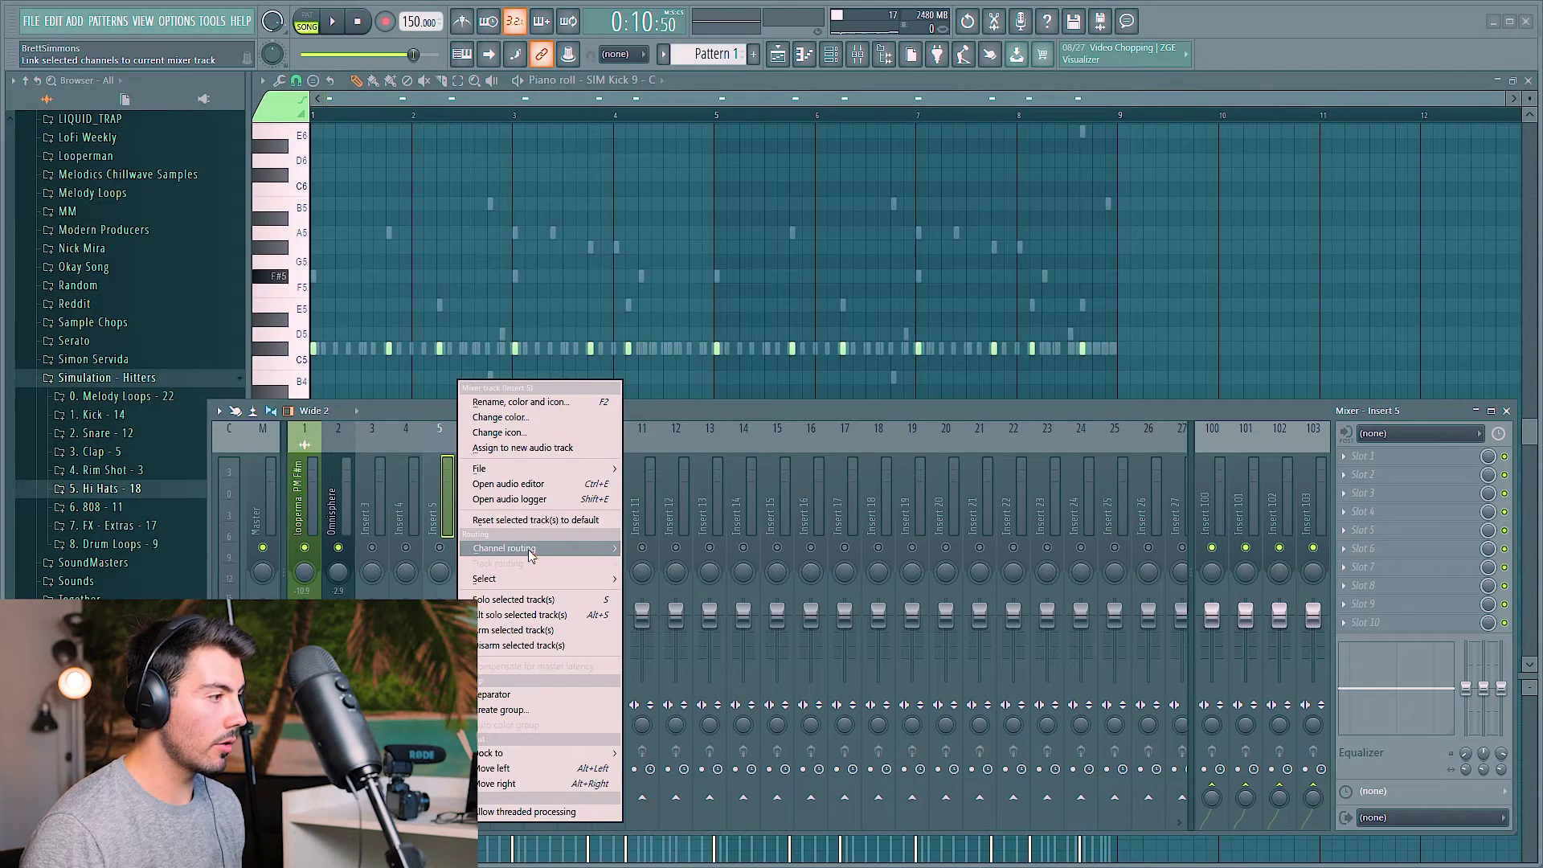
click(666, 567)
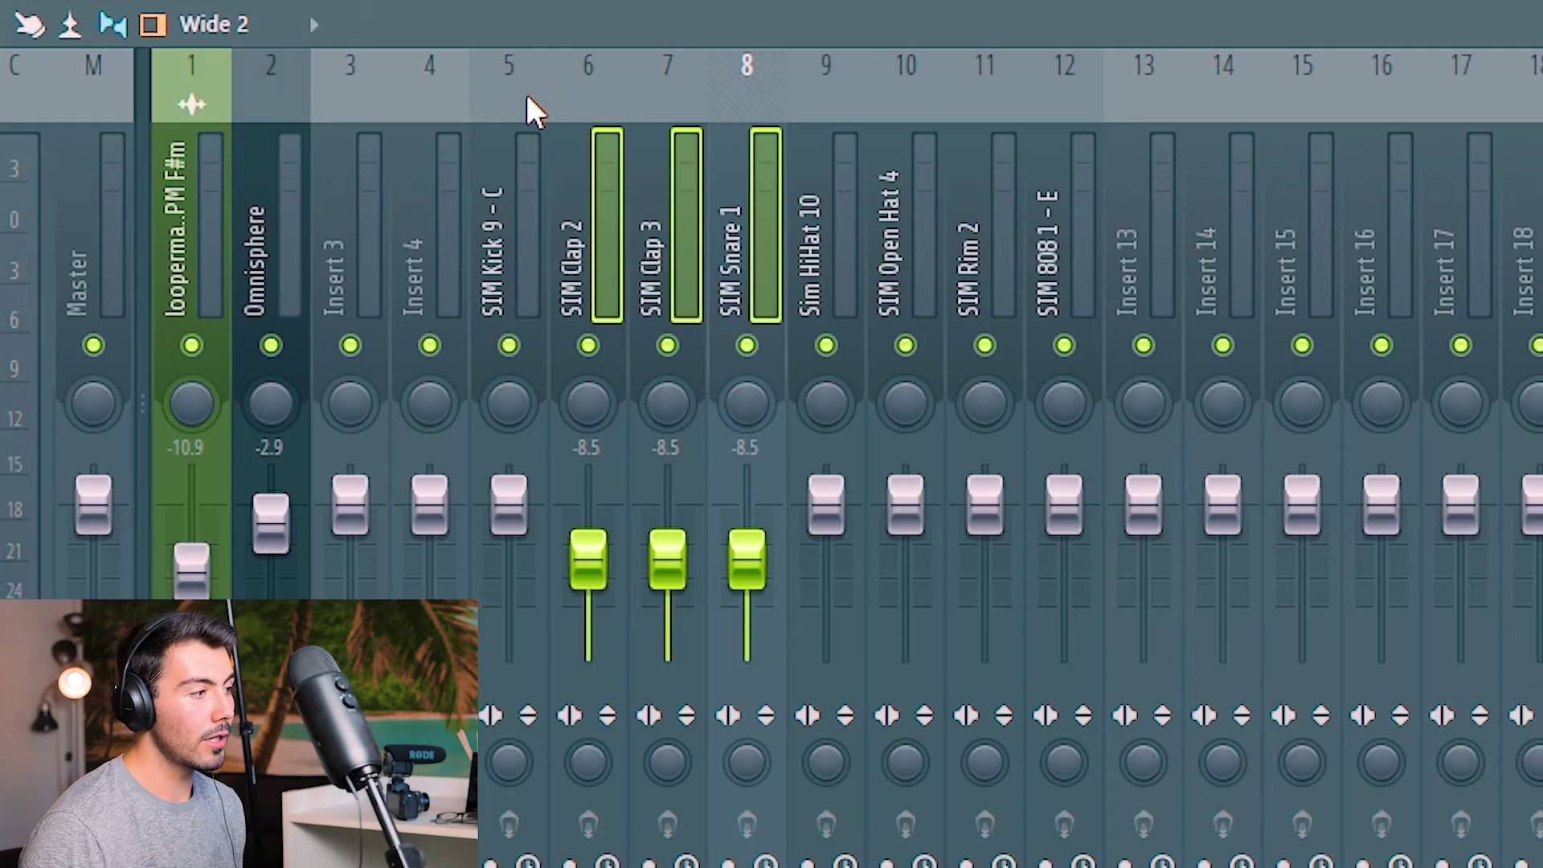
Step: Add a second Omnisphere channel and place short notes on F#6 at bar 1, D6 at bar 3 and F#6 at bar 5
click(437, 450)
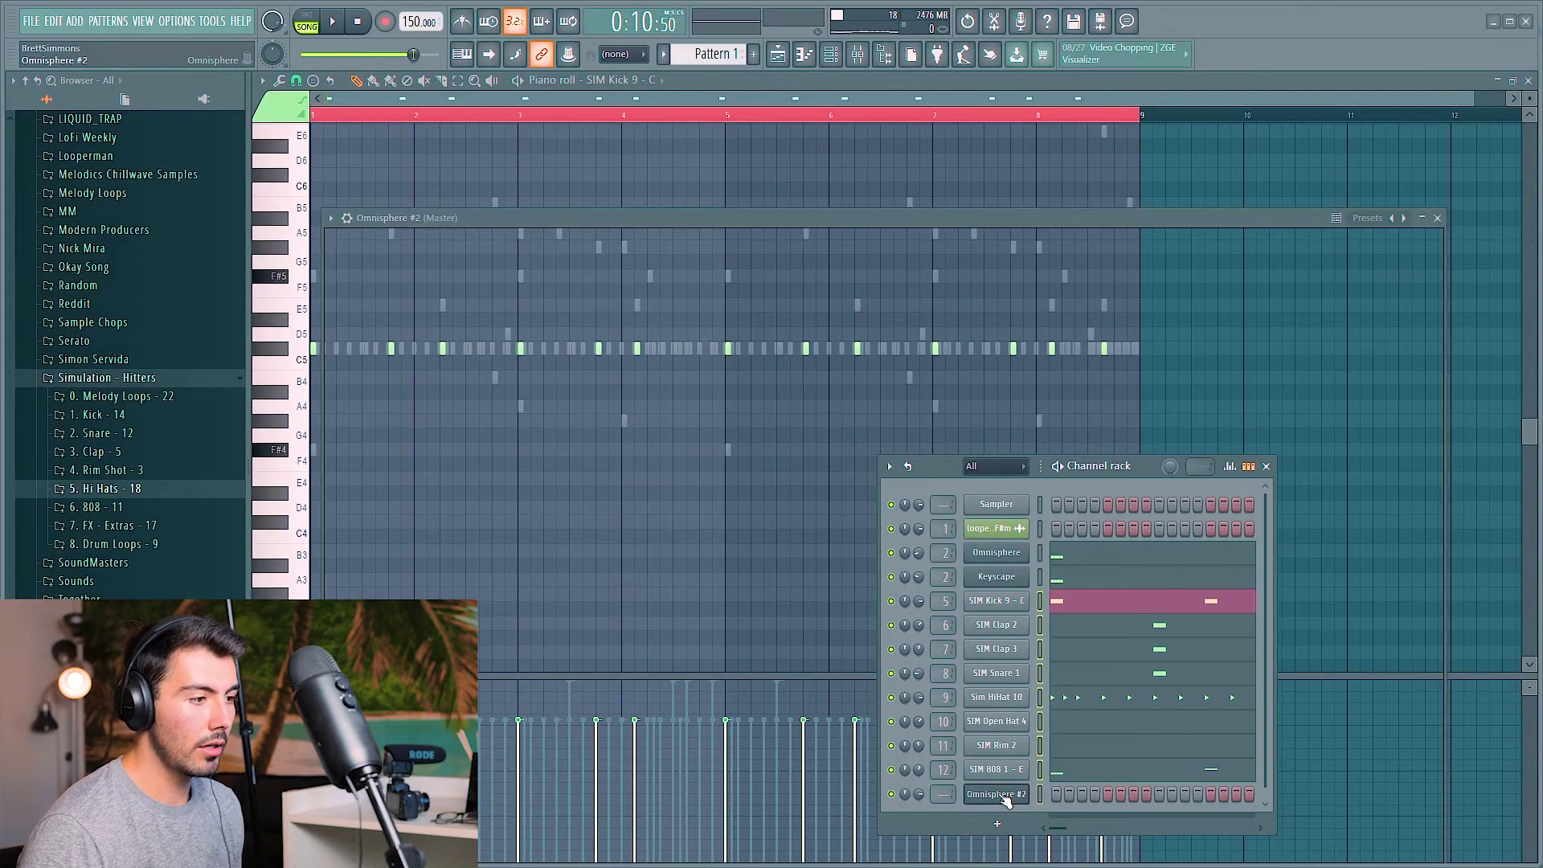
click(1267, 466)
click(857, 53)
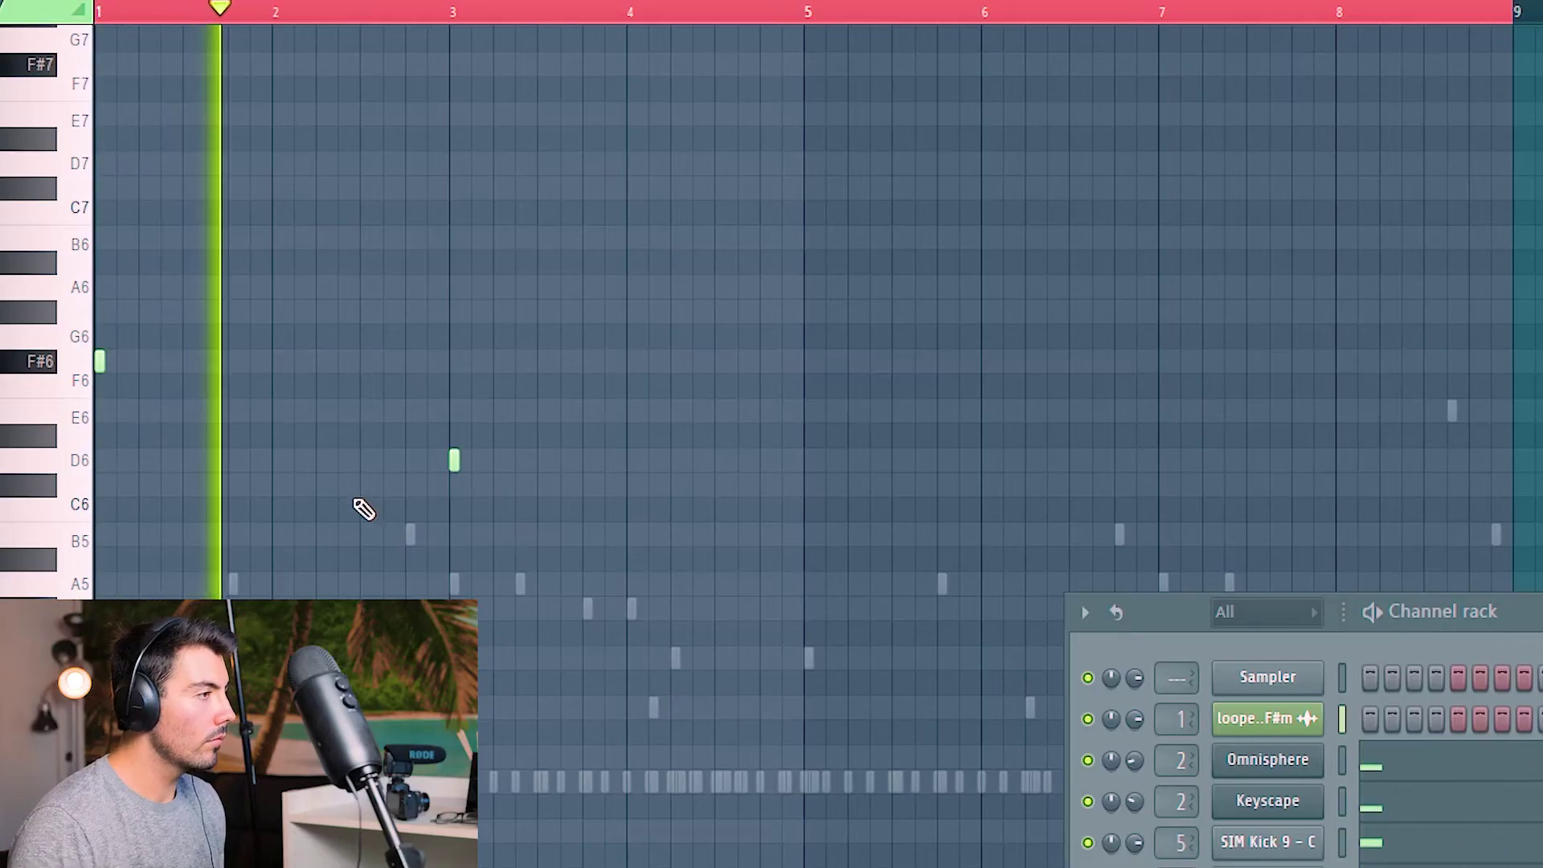
scroll(426, 17, up, 2)
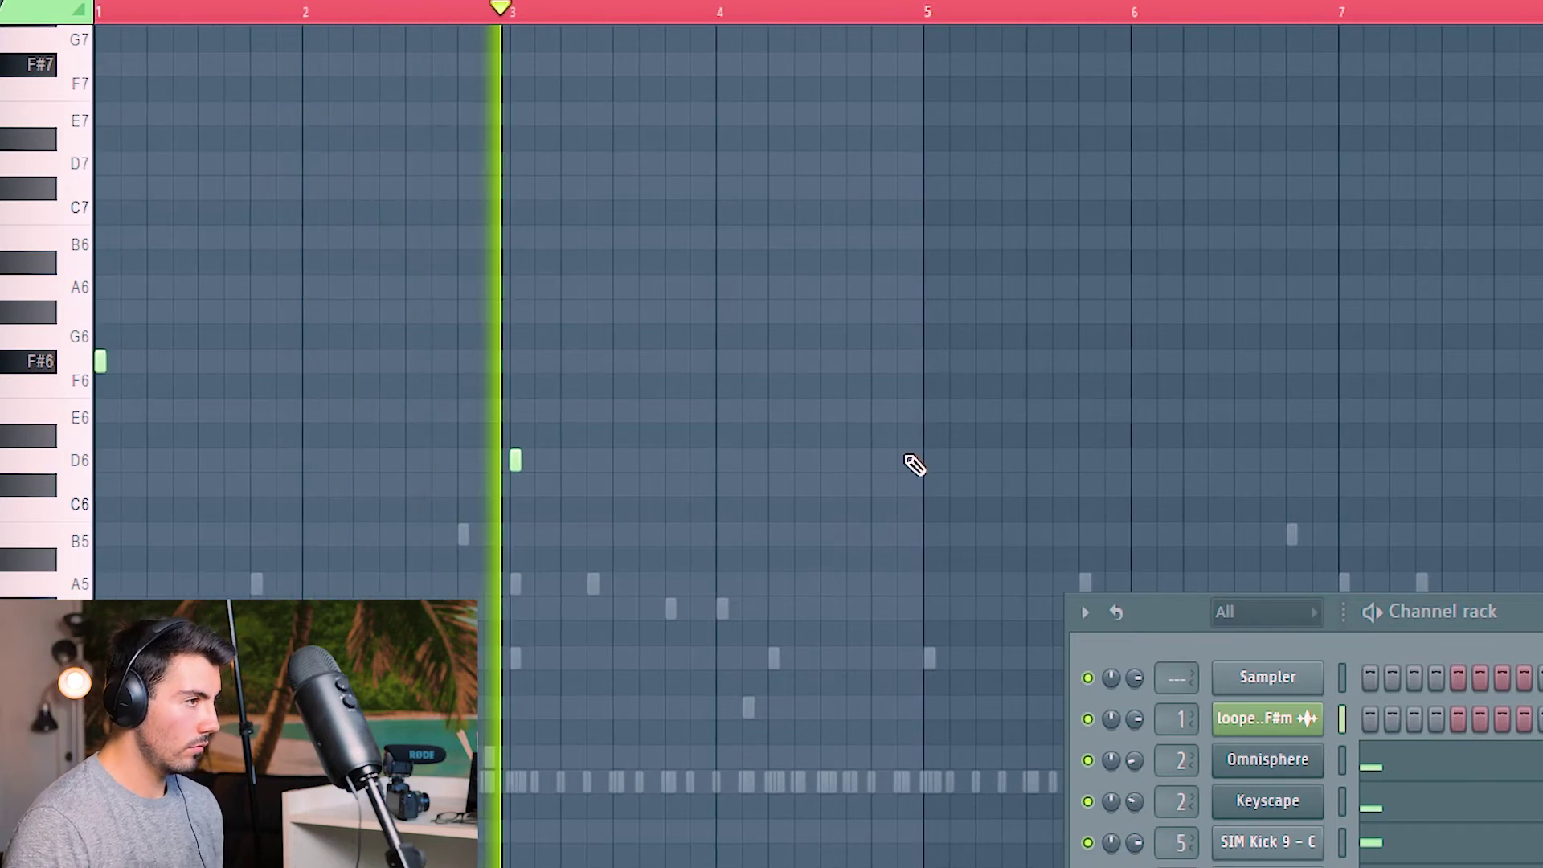
click(932, 359)
scroll(1140, 399, down, 2)
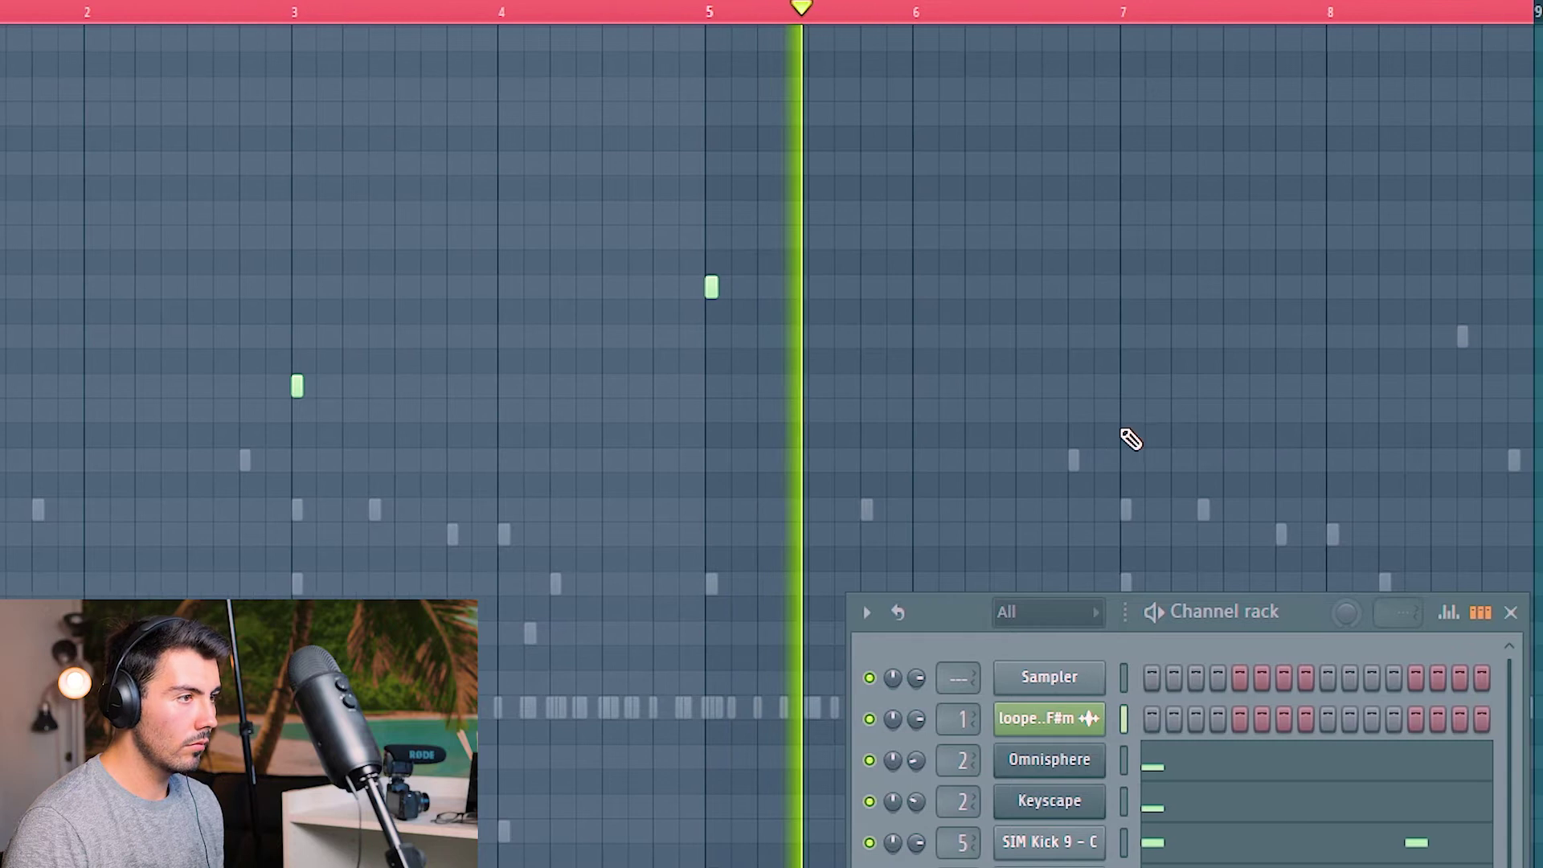
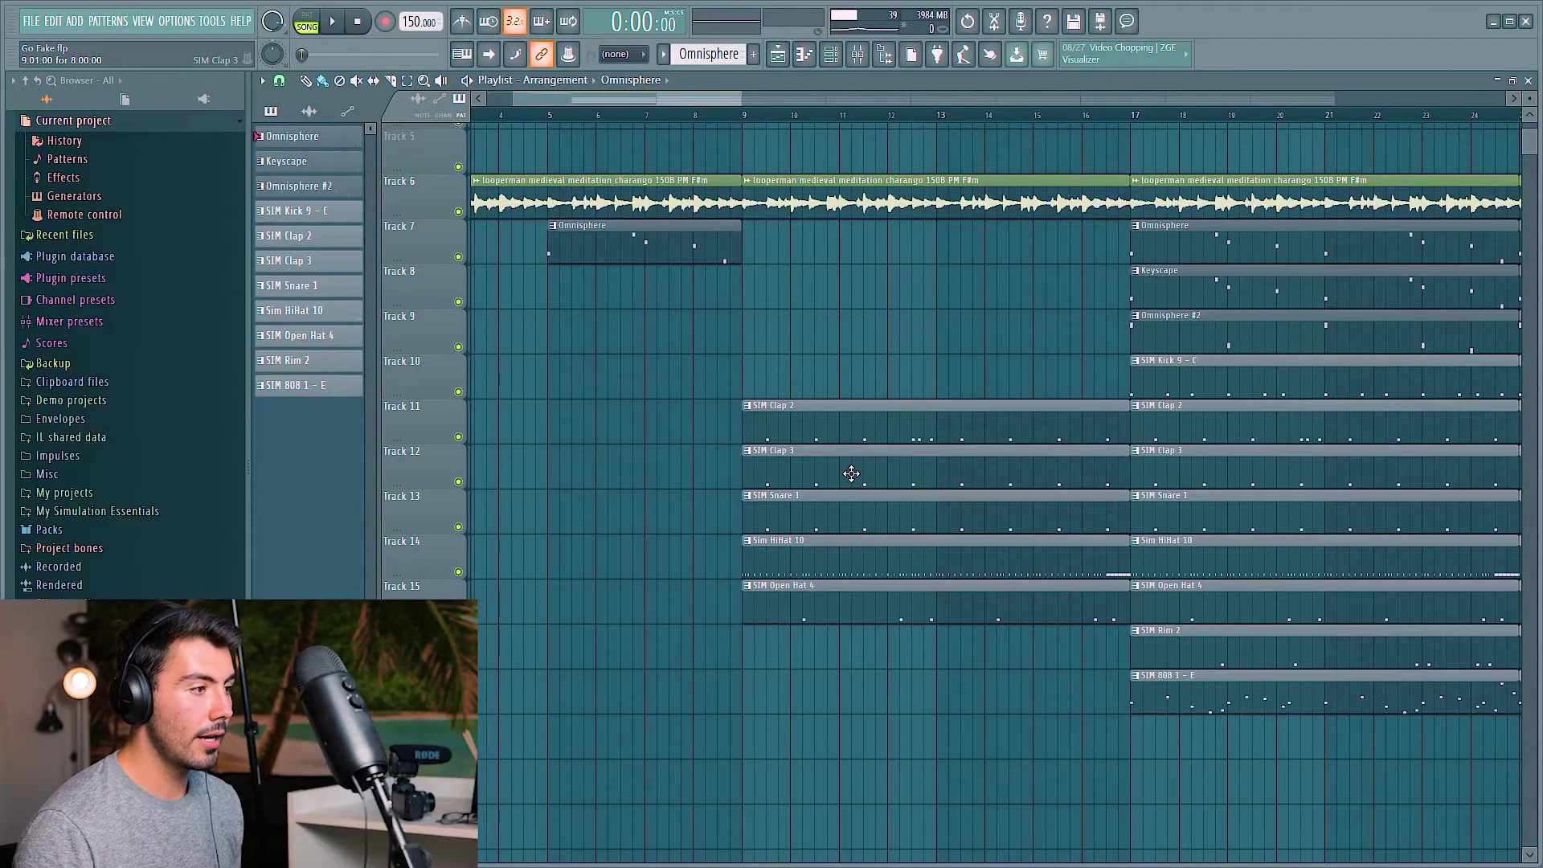
Step: Remove the SIM Clap 3 and SIM Snare 1 clips from bars 9 to 16, keeping SIM Clap 3 only in bar 16
right_click(852, 476)
right_click(853, 503)
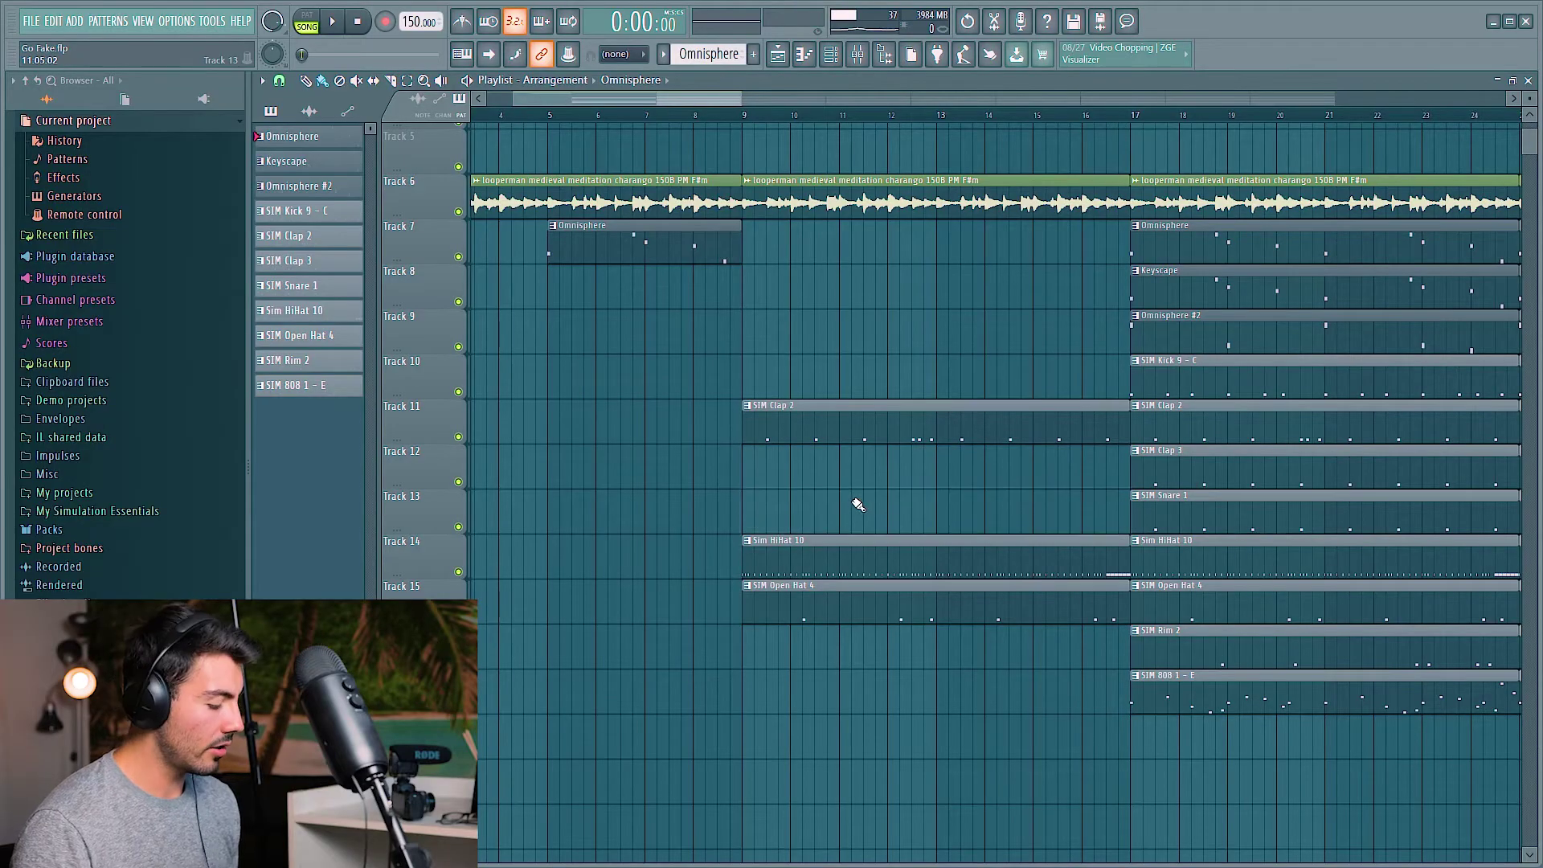
key(ctrl+z)
right_click(849, 520)
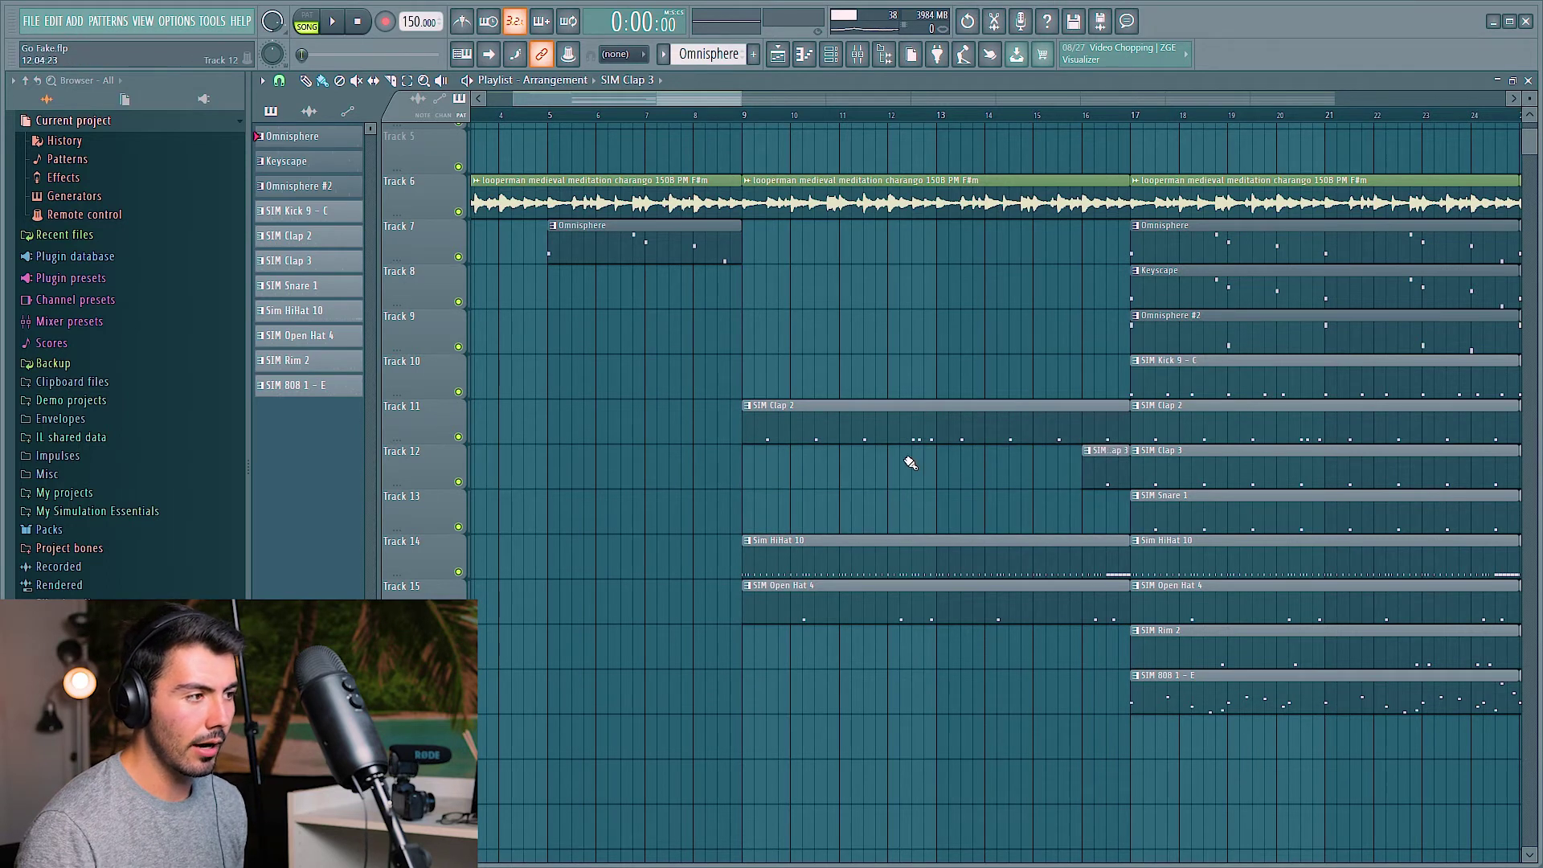
Step: Divide SIM Clap 2 into clips at bars 9, 11 and 13, and end the charango, hi-hat and open hat clips halfway through bar 16
scroll(910, 464, up, 1)
drag(1129, 235, 1115, 235)
scroll(1133, 422, up, 2)
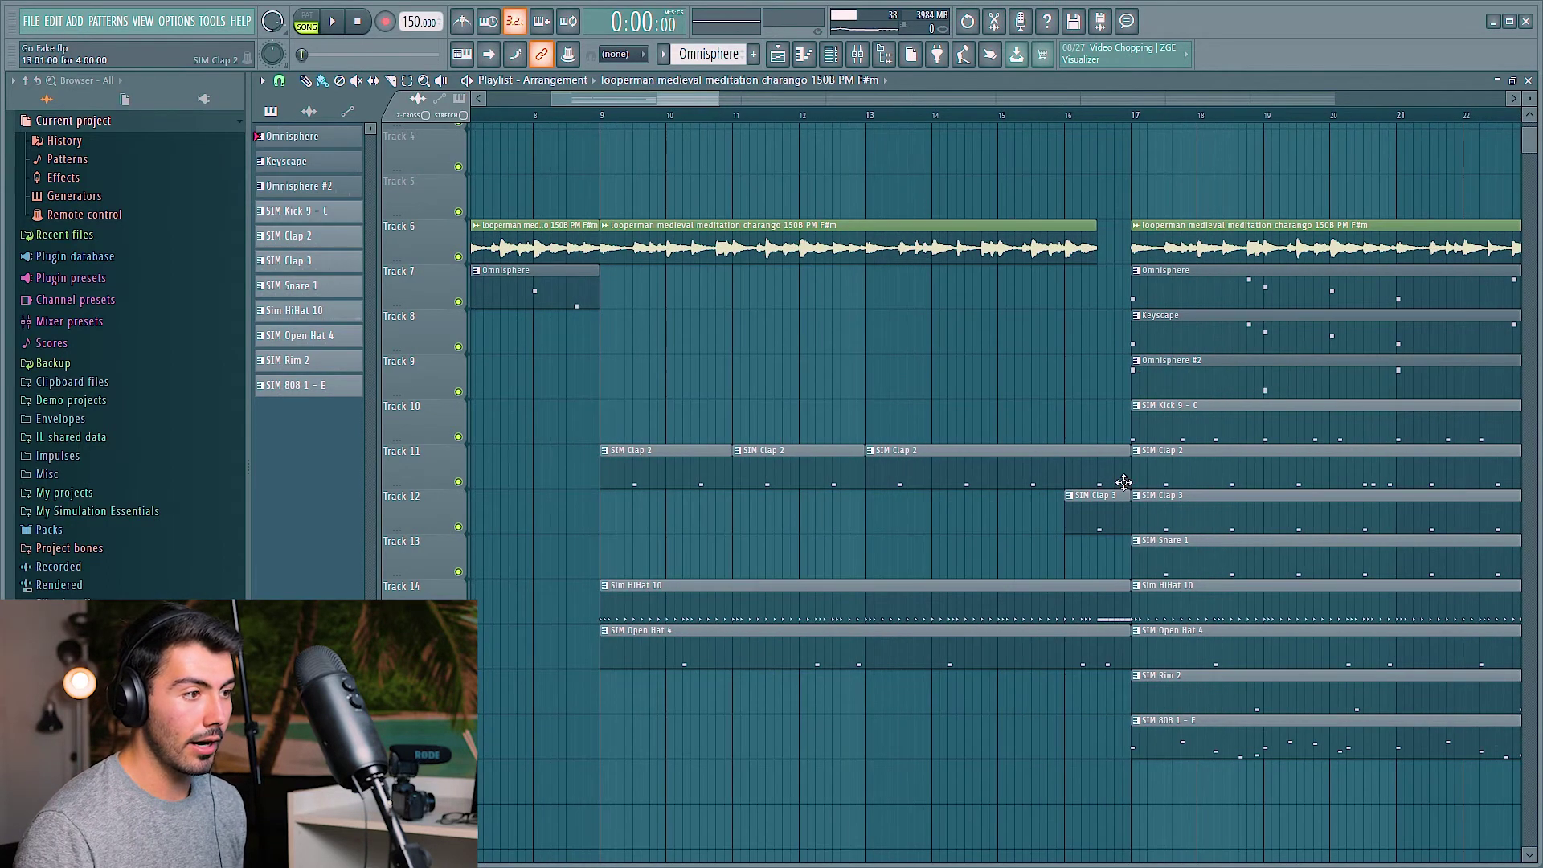
scroll(1111, 579, down, 4)
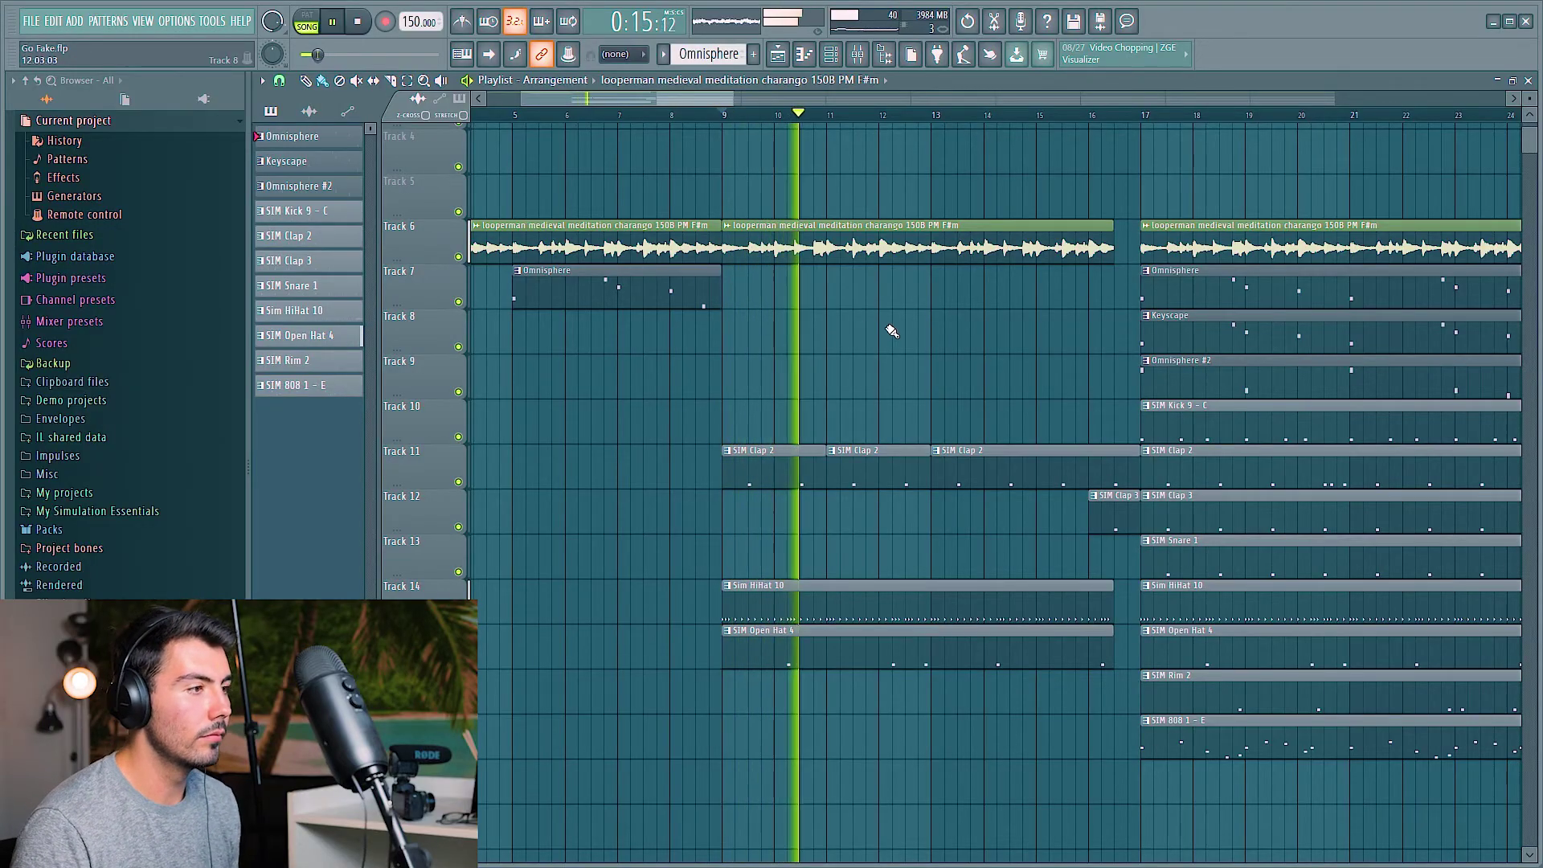
Step: Play the arrangement from the bar 9 build-up into the full section at bar 17 and check the transition
scroll(942, 331, down, 3)
scroll(934, 429, up, 3)
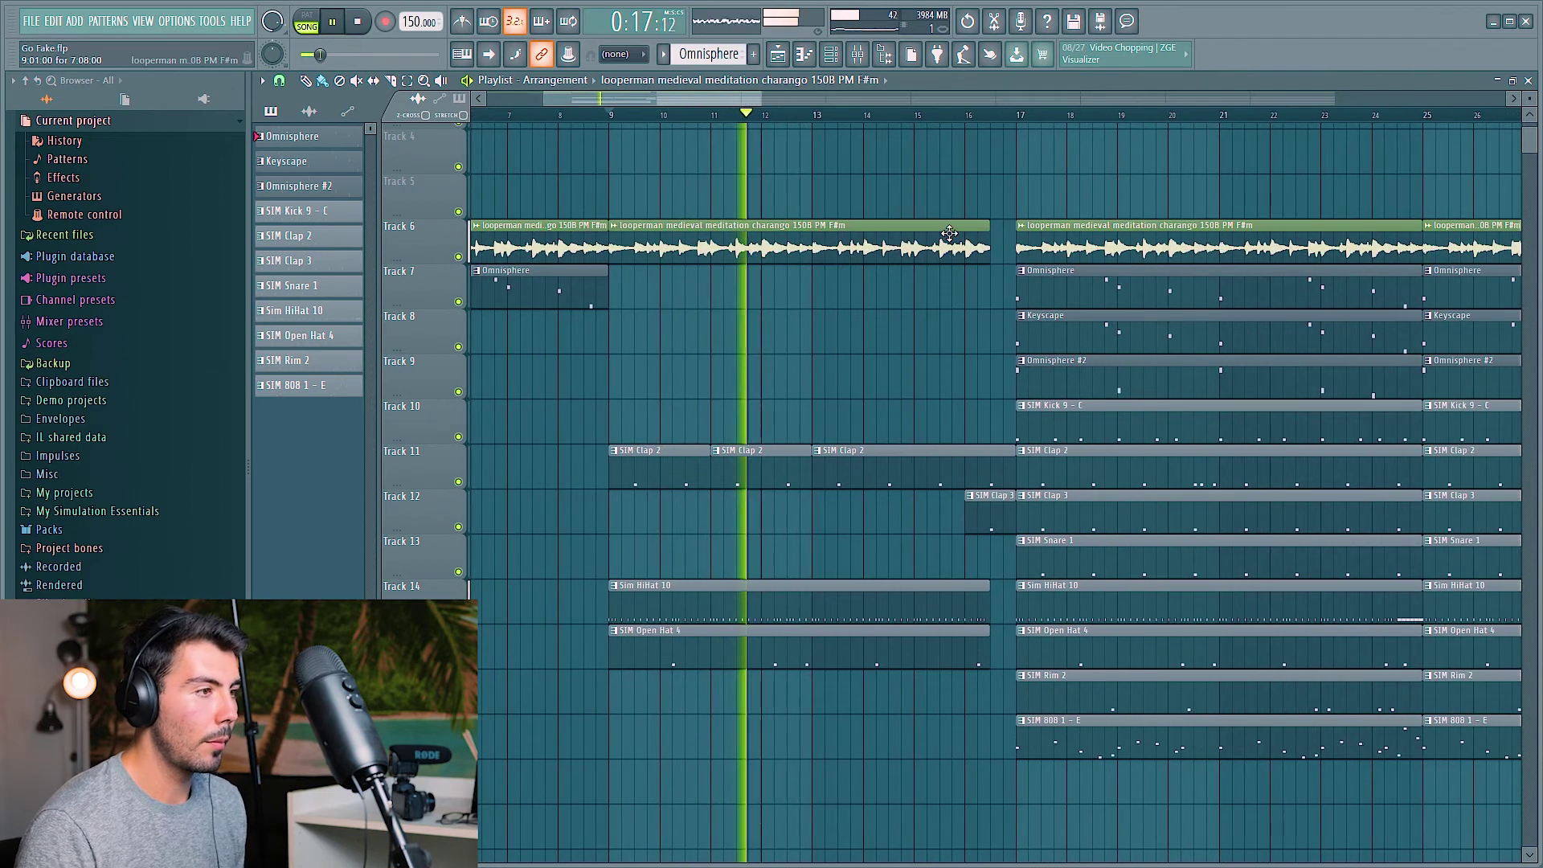
scroll(945, 399, down, 3)
scroll(1057, 466, up, 3)
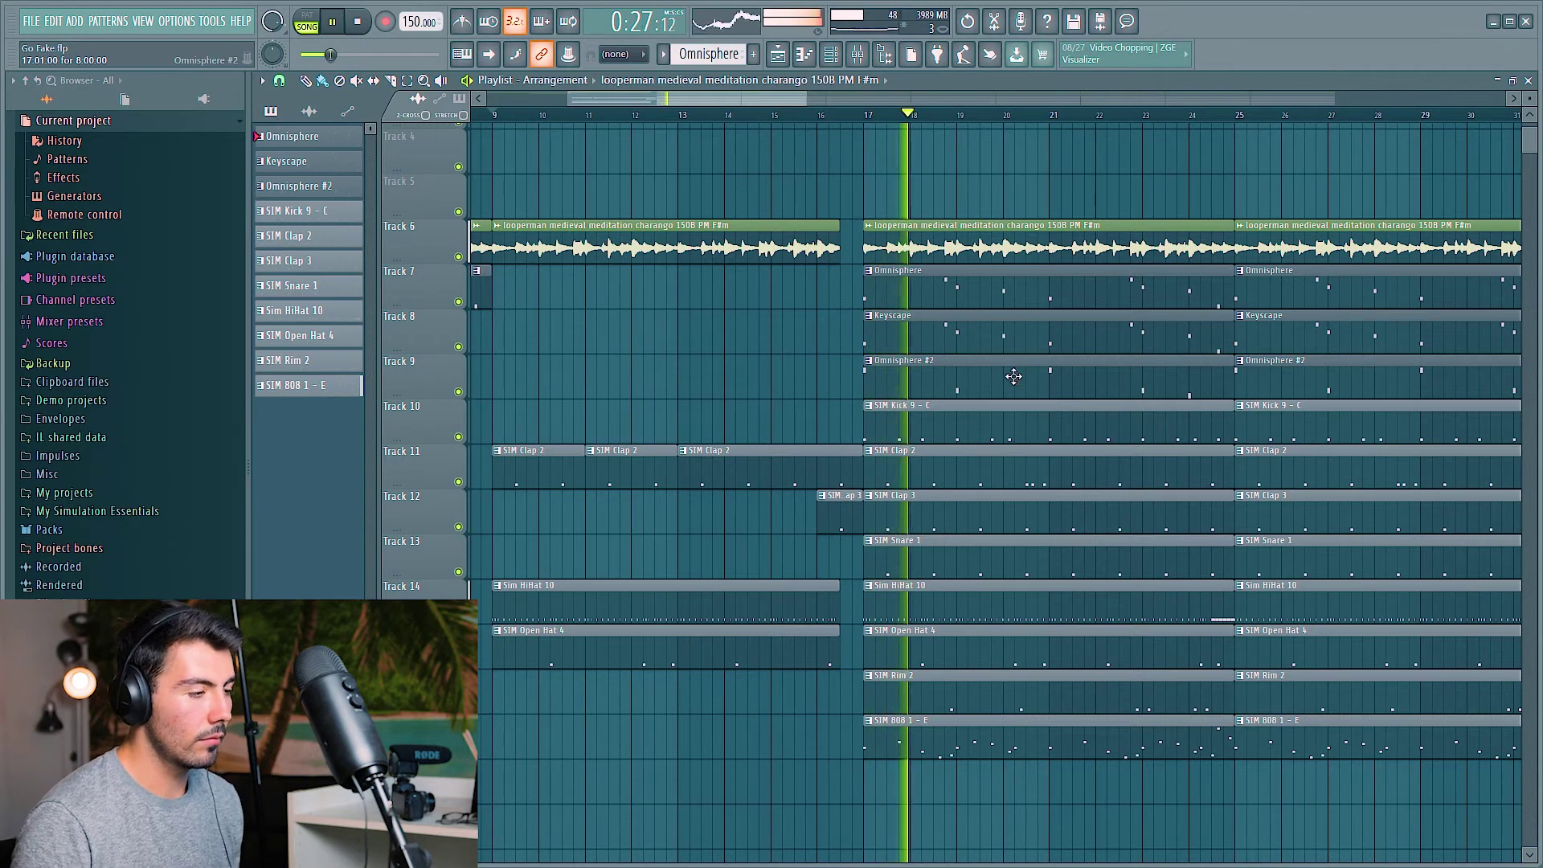
scroll(1014, 376, down, 2)
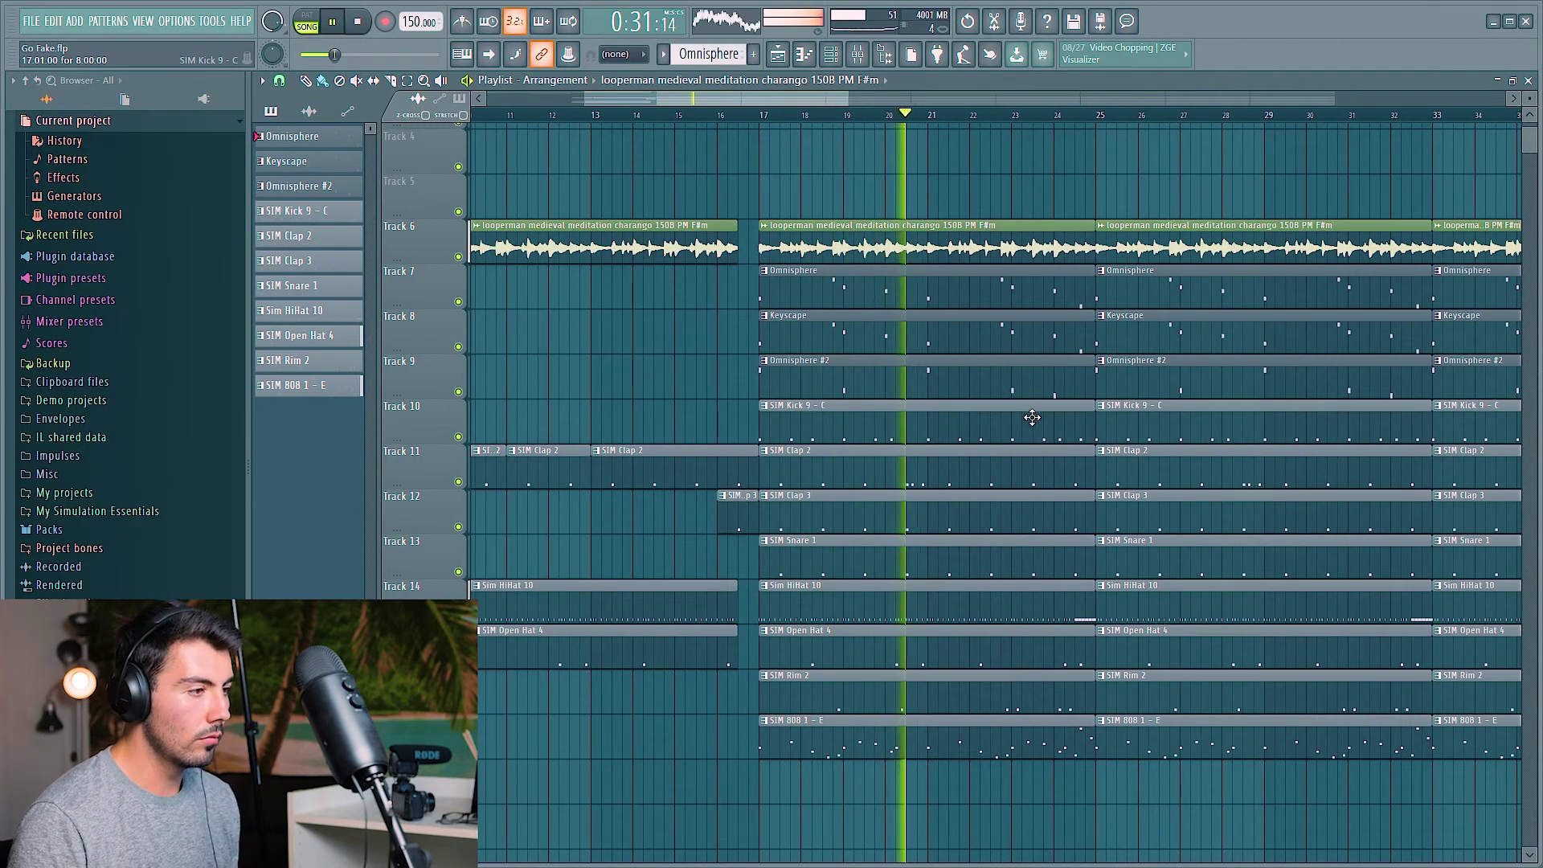
scroll(1120, 424, down, 2)
scroll(1173, 458, down, 2)
scroll(937, 432, down, 2)
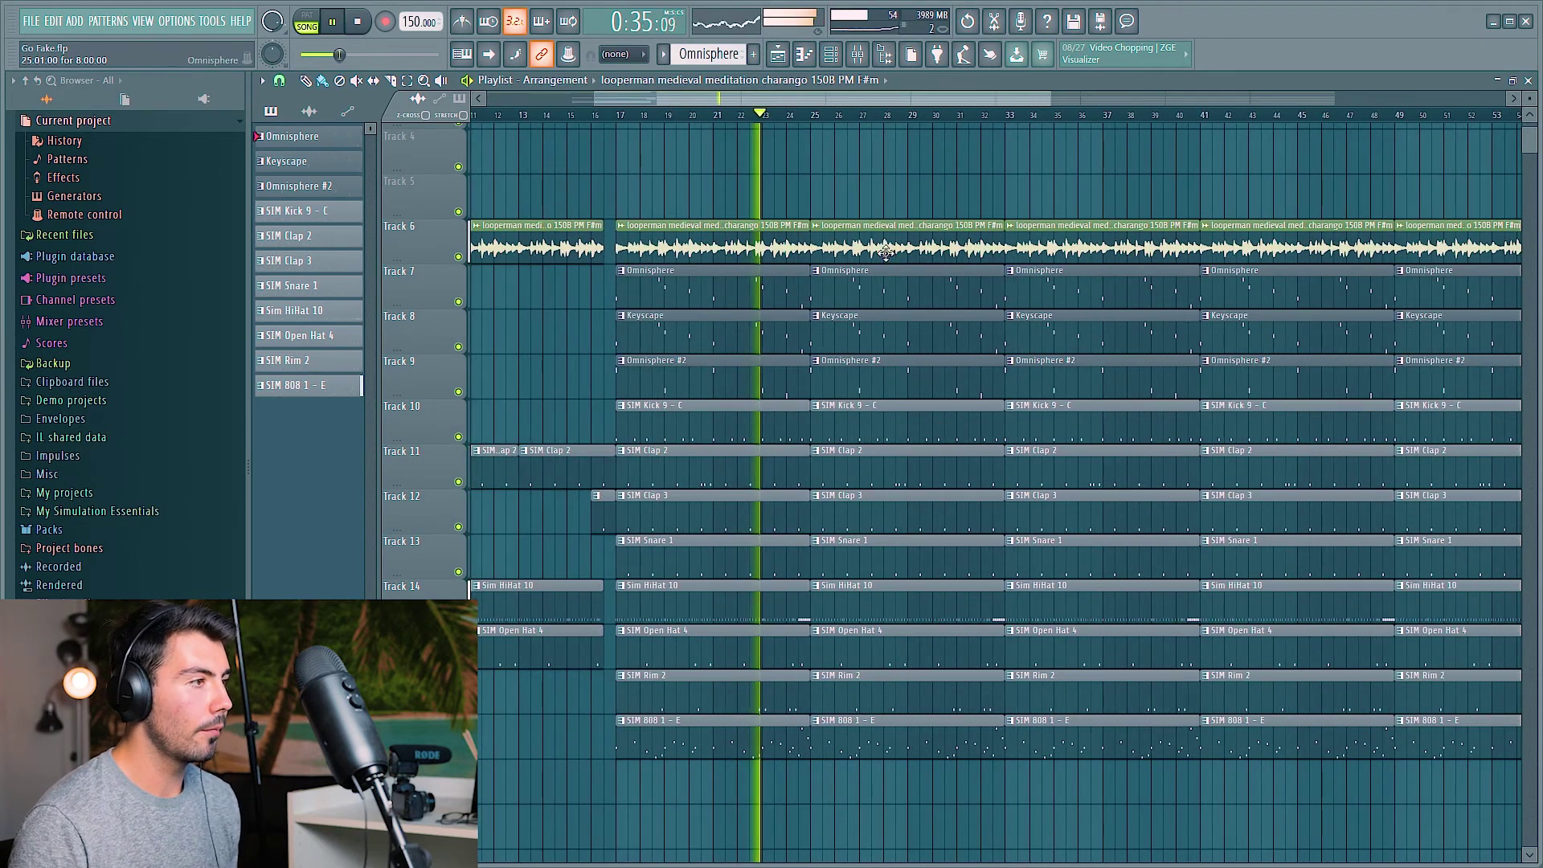
Step: Delete all drum and 808 clips from bars 25 to 32, leaving the charango loop and melody clips
drag(899, 402, 867, 740)
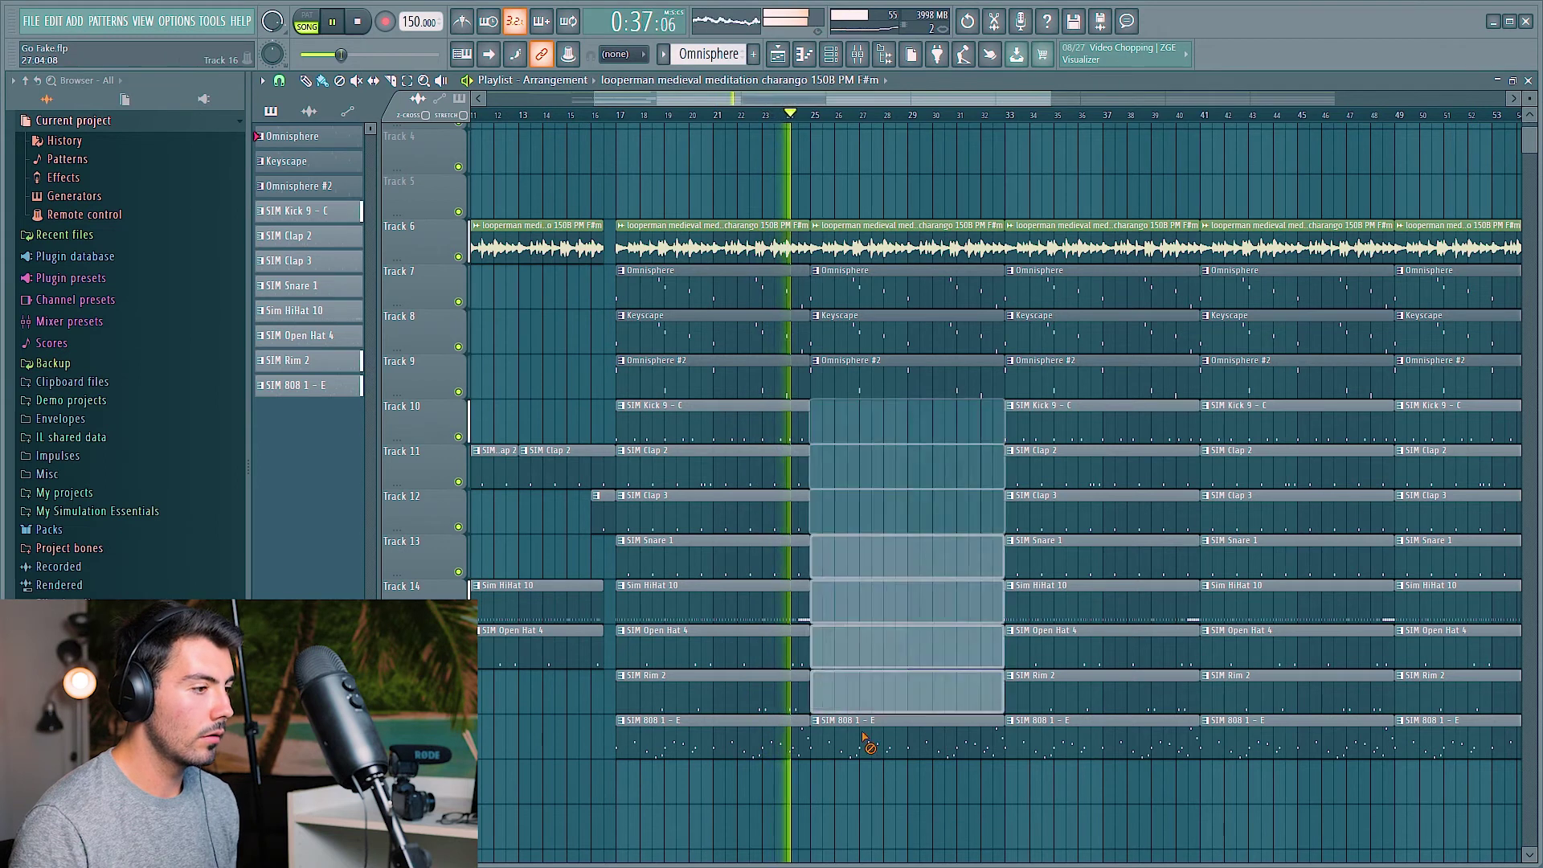
key(Delete)
scroll(864, 473, up, 2)
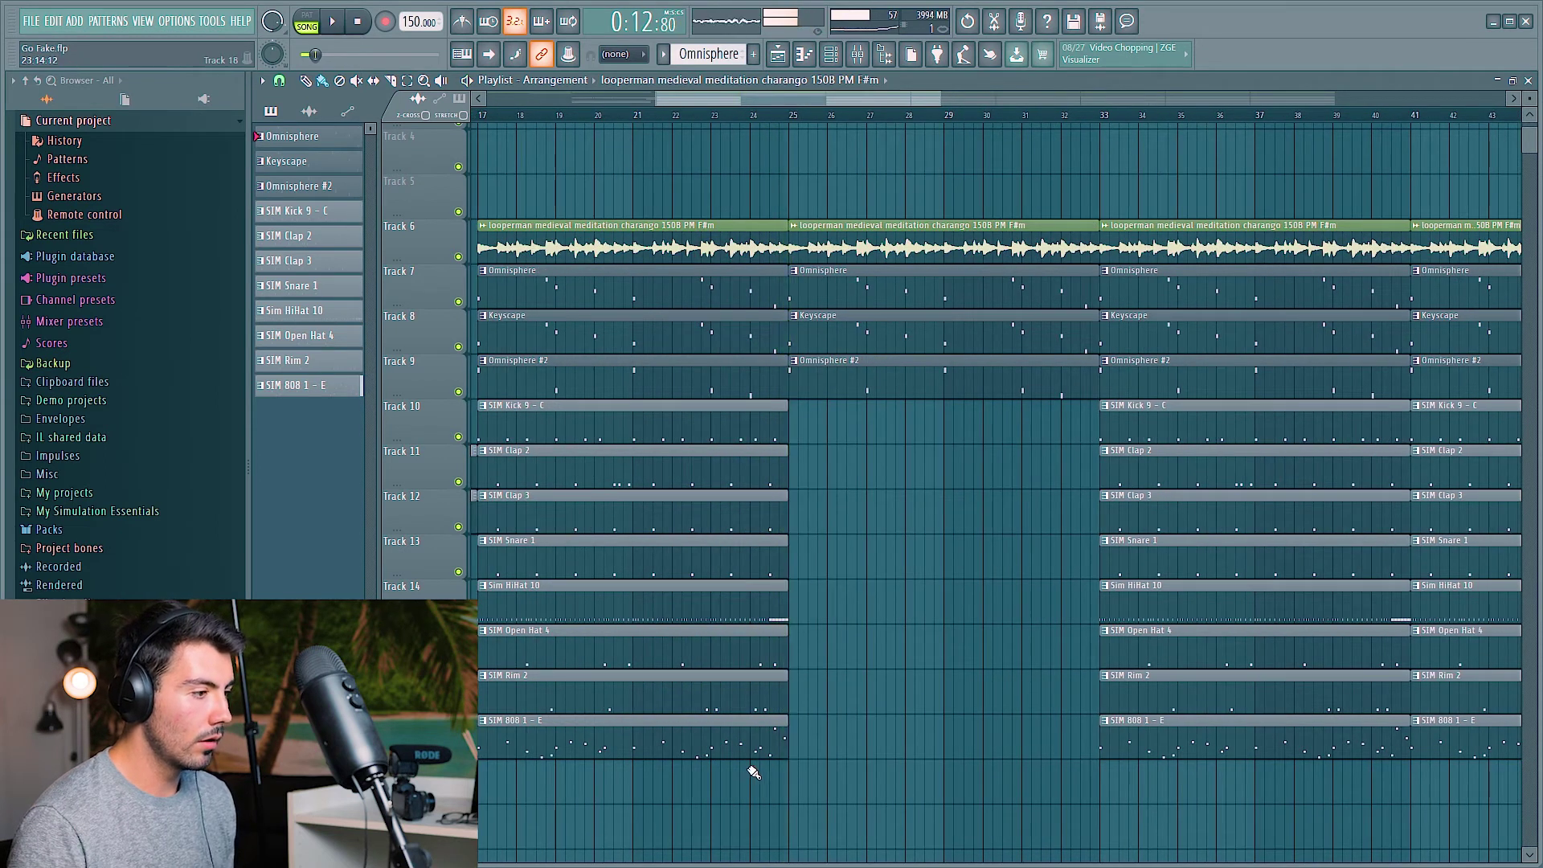
scroll(754, 772, up, 2)
key(space)
Step: Make a four-bar break at bar 25 with an 808 clip and no Omnisphere or Keyscape clips, moving the following sections to bar 29
scroll(807, 729, down, 1)
click(830, 734)
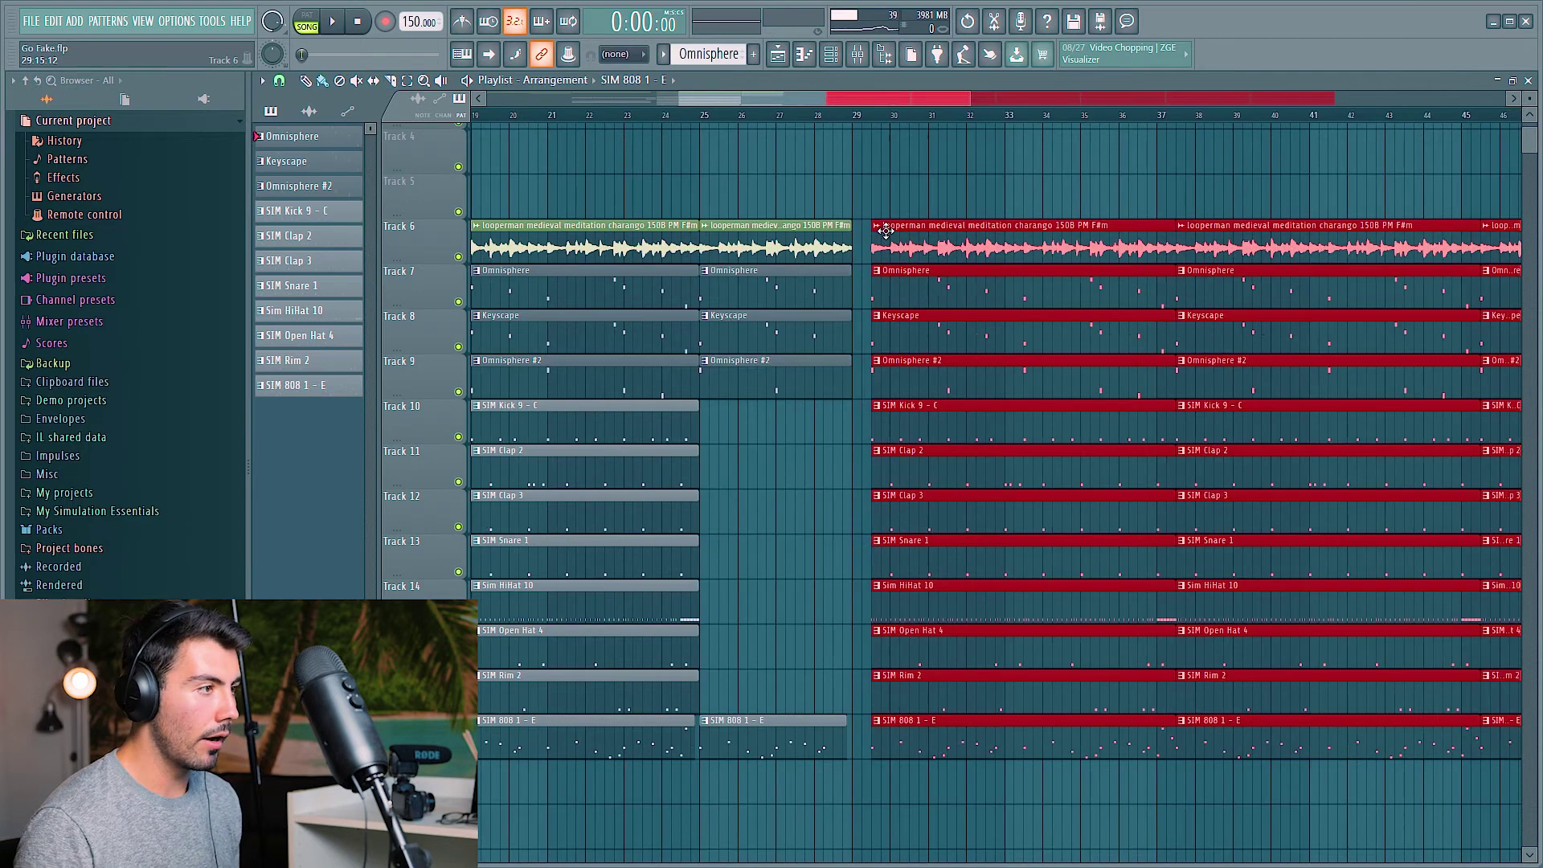
drag(868, 314, 858, 314)
click(775, 313)
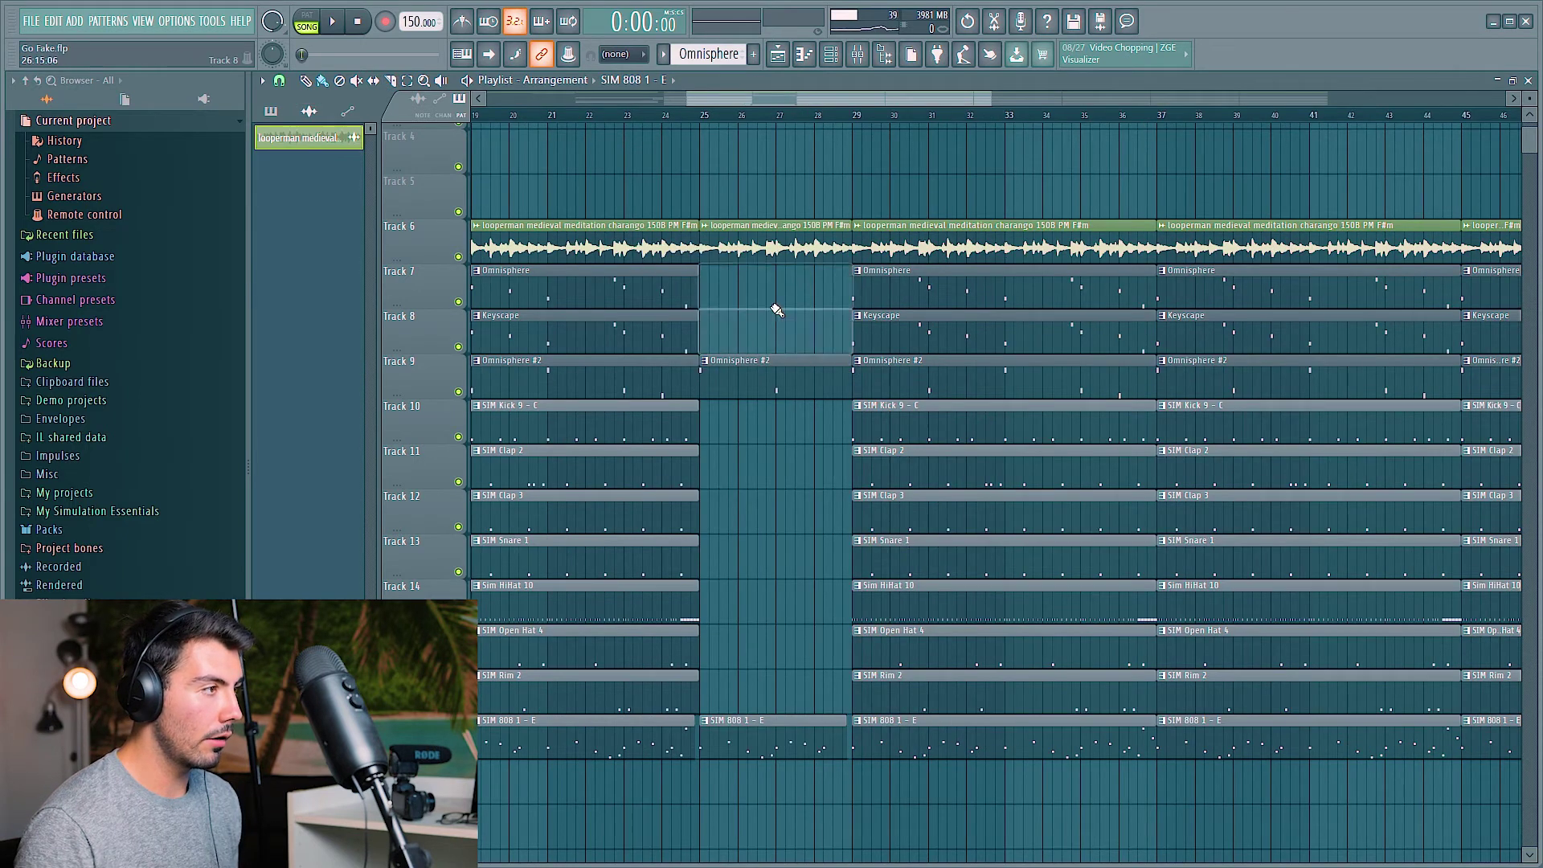
Step: Play through the break and trim the end of its charango loop to leave a short gap before bar 29
key(space)
scroll(682, 125, up, 2)
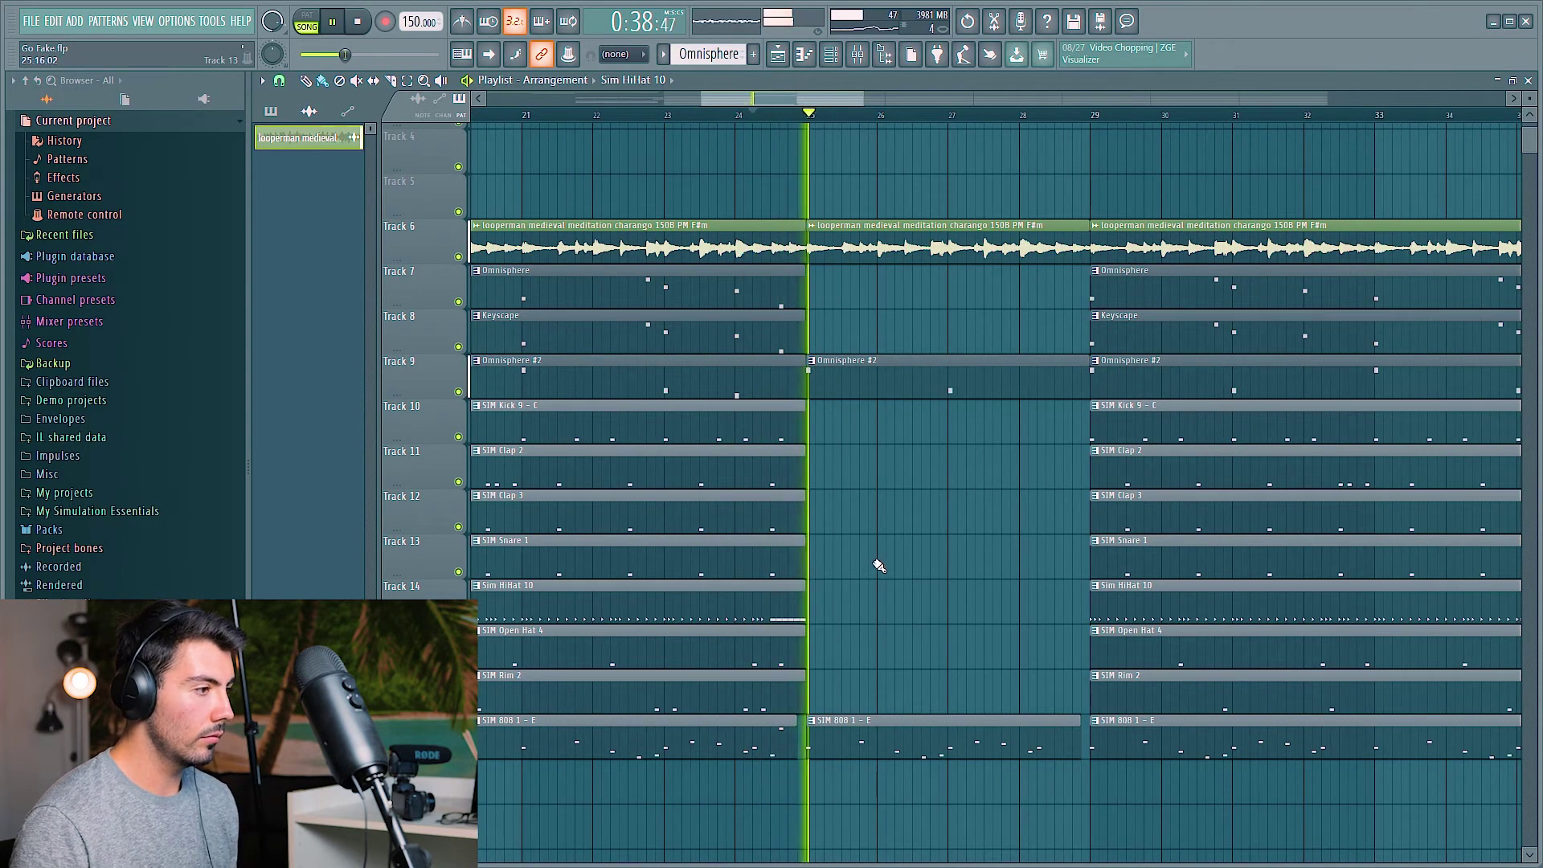
scroll(971, 568, down, 2)
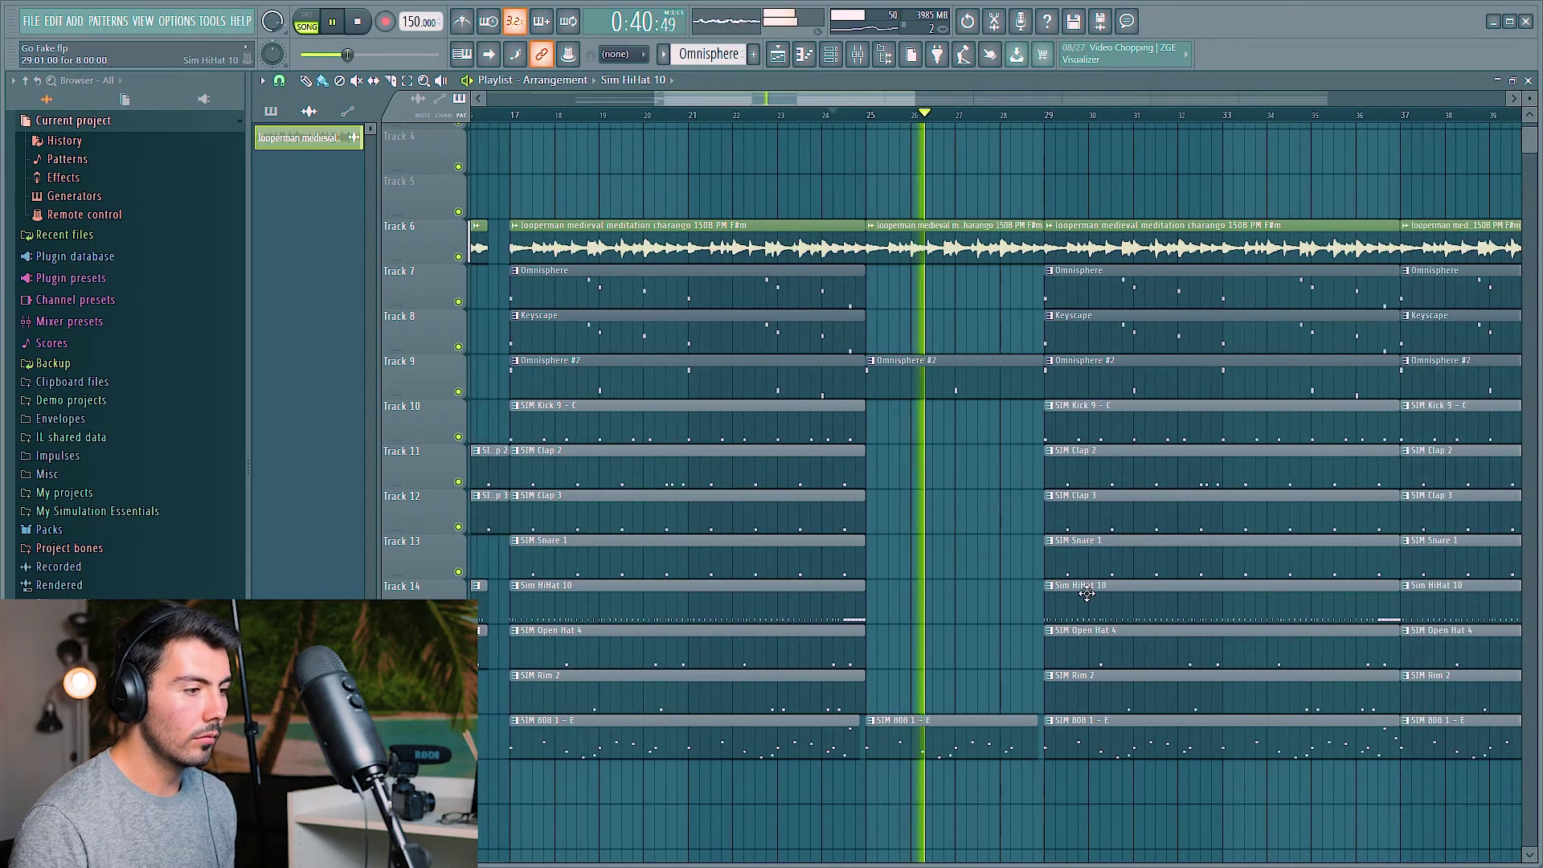
scroll(1124, 624, up, 2)
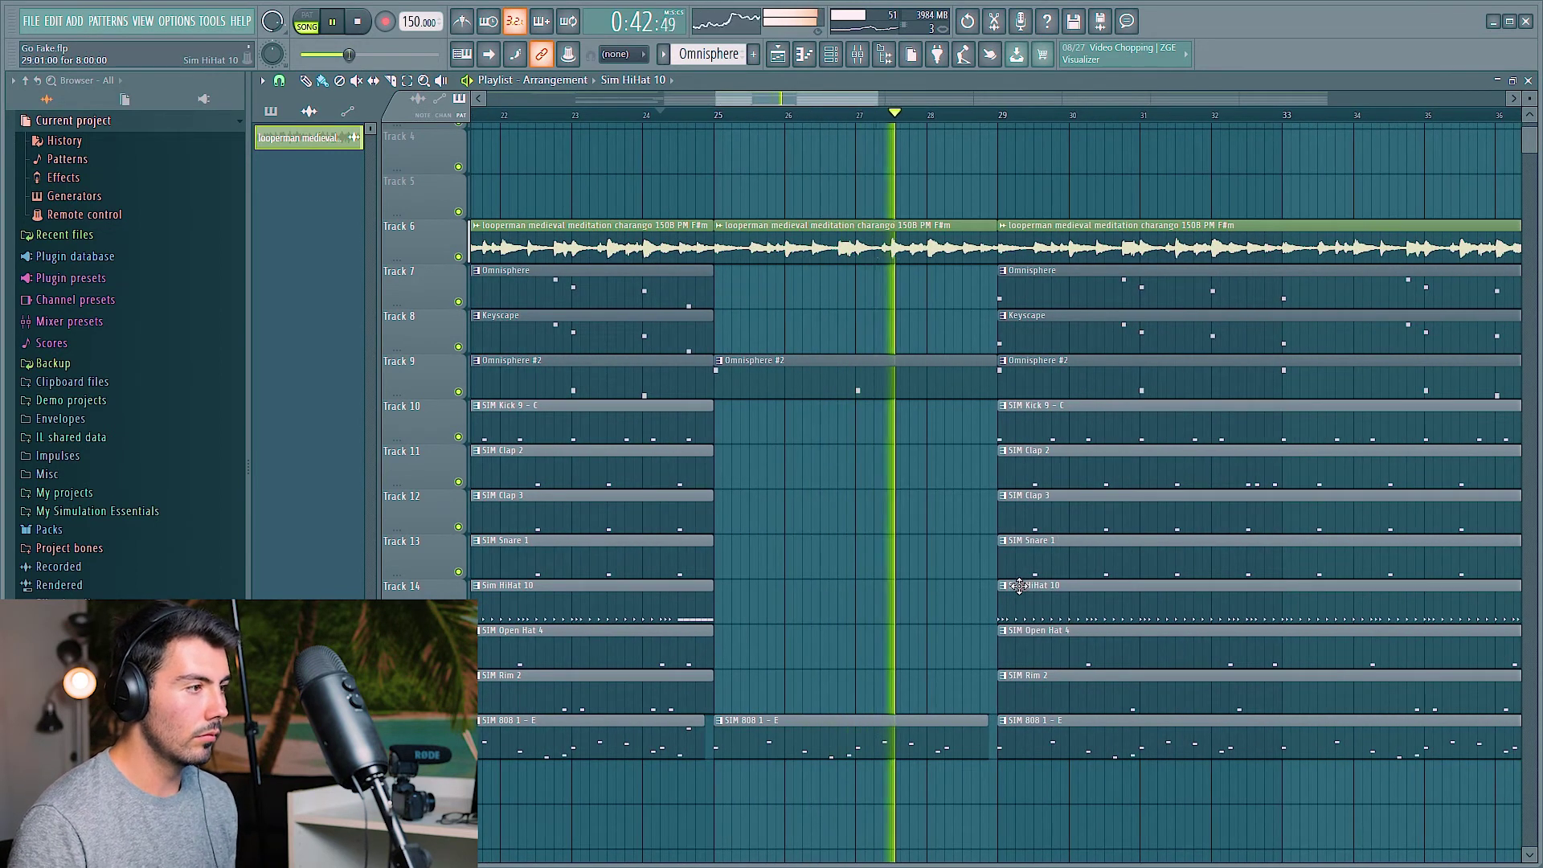
scroll(1061, 365, up, 2)
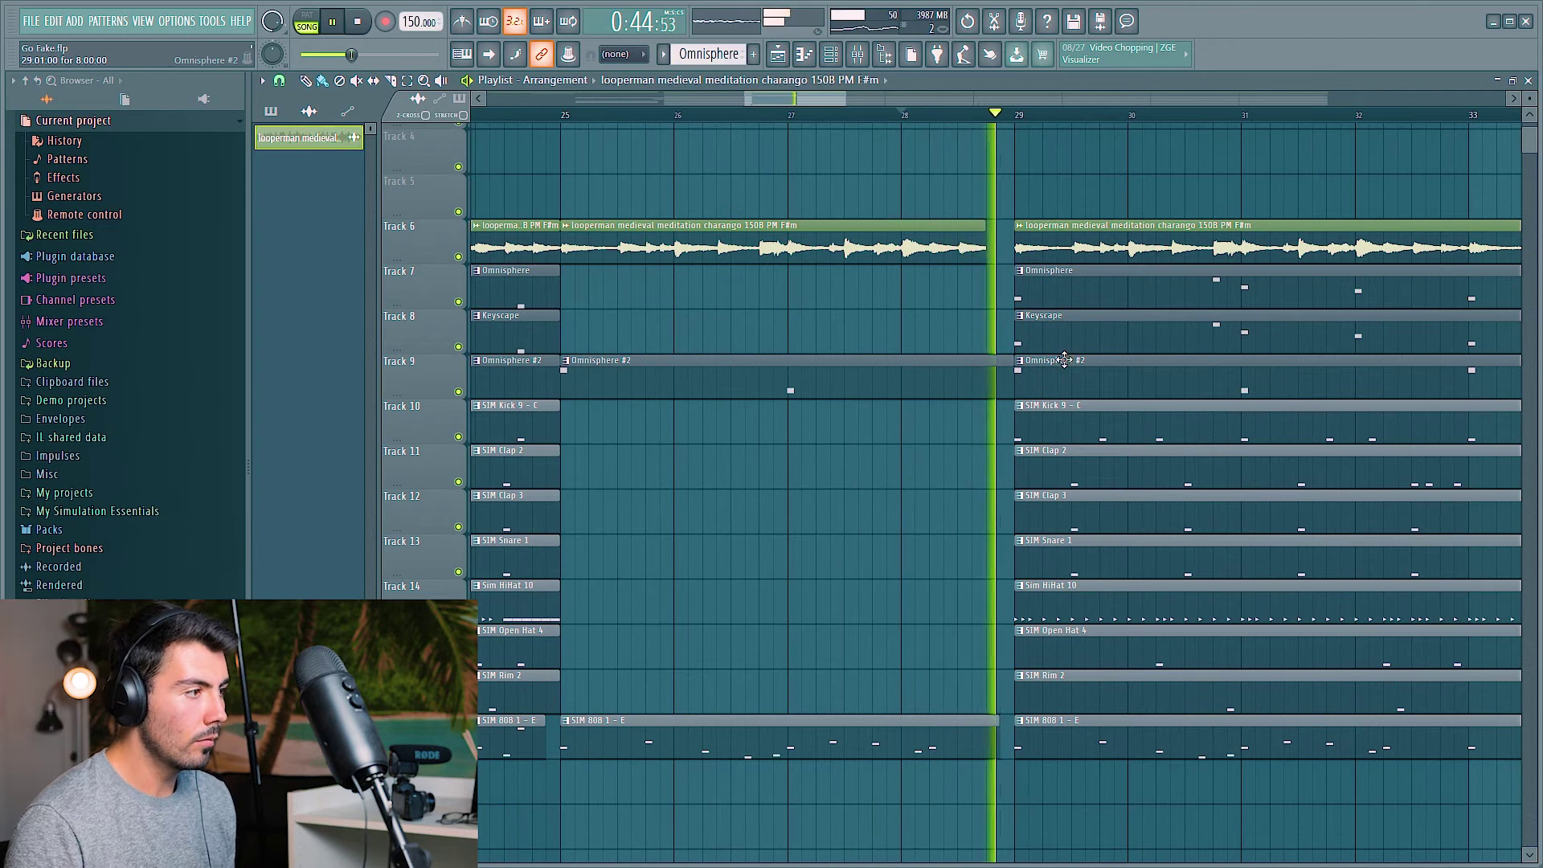
scroll(1067, 361, down, 5)
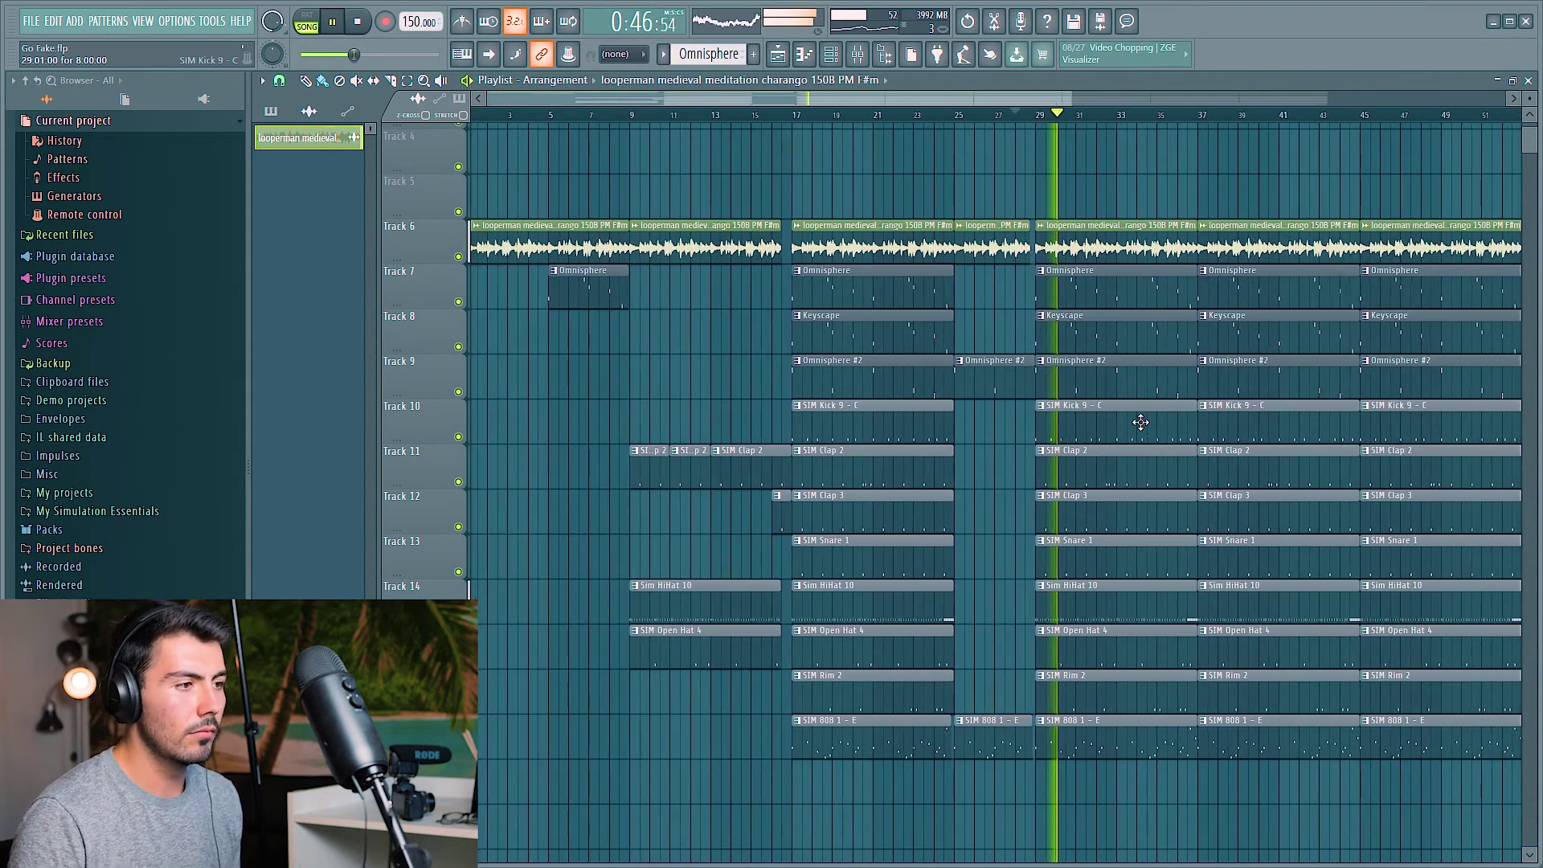
Step: Replay the transition out of the break and delete the Omnisphere #2 clip from bars 29 to 36
key(space)
scroll(1045, 598, up, 2)
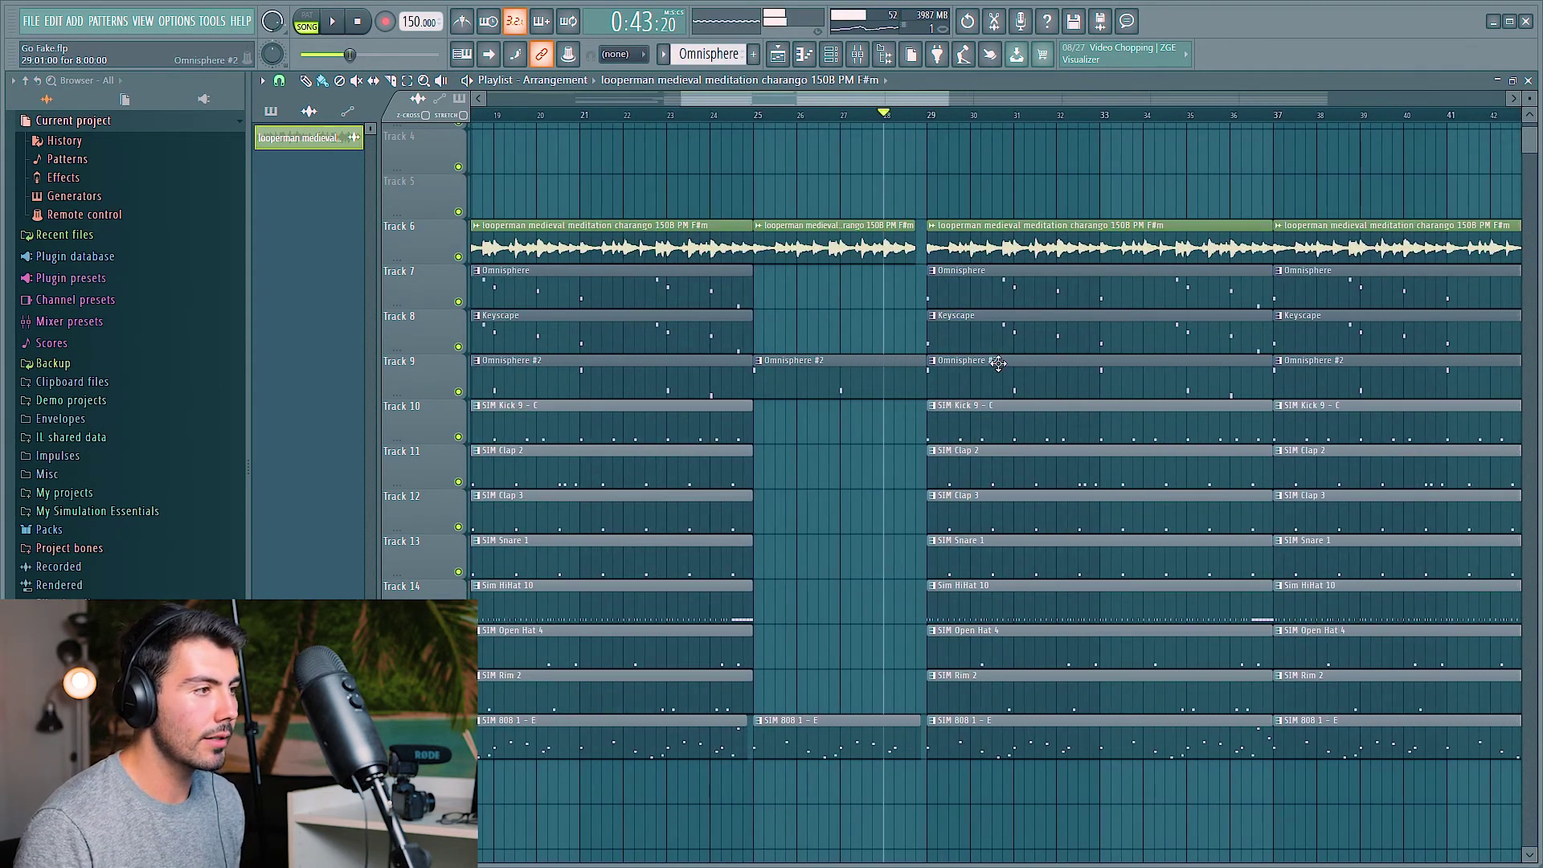
click(357, 21)
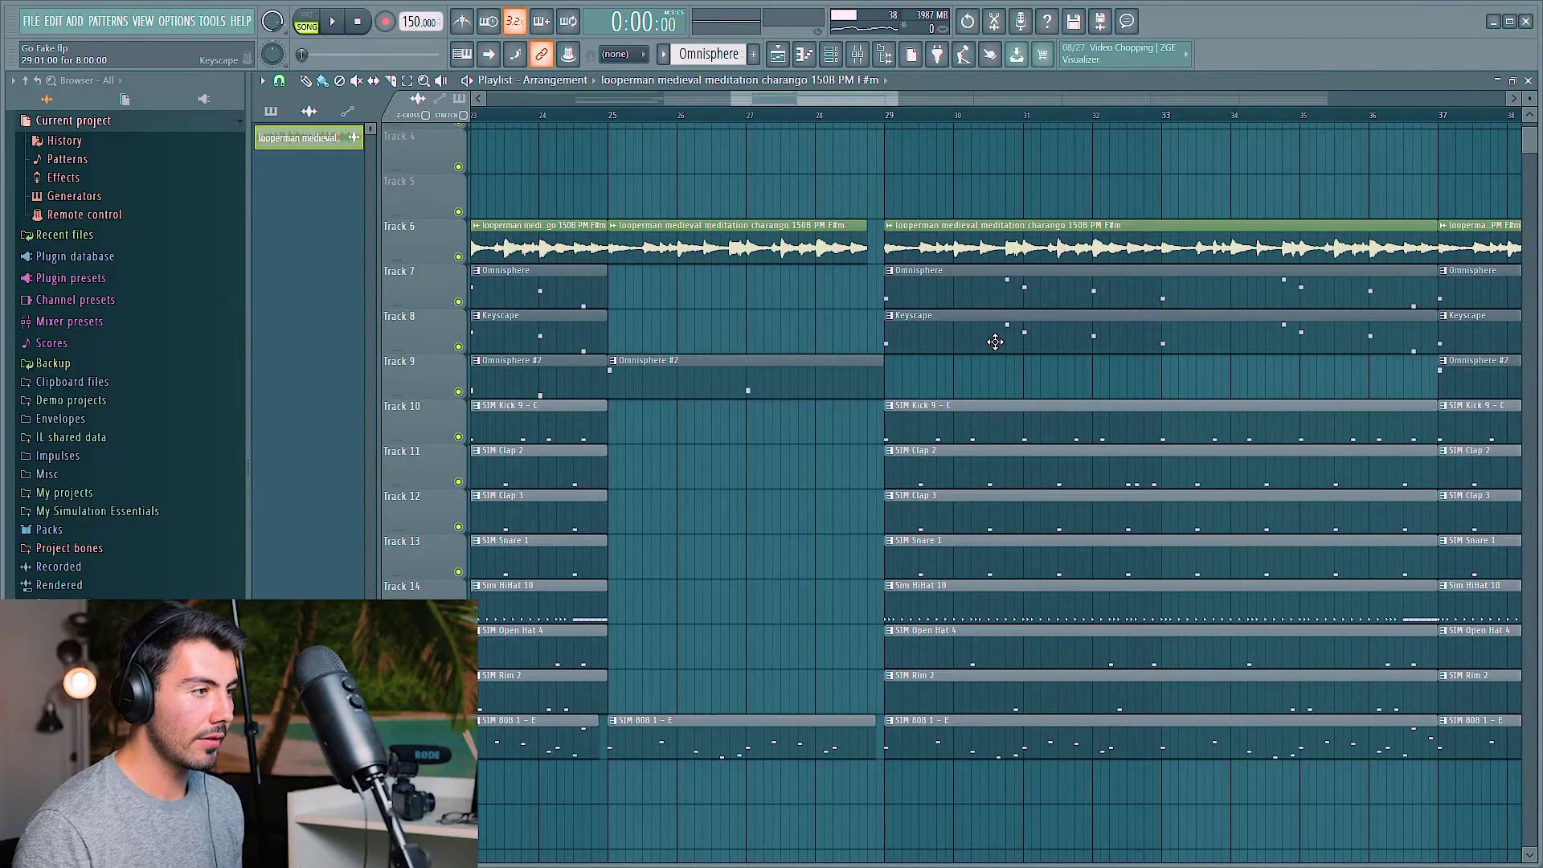
Step: Delete the Keyscape, Omnisphere, kick and Rim 2 clips from bars 29 to 36 and trim the start of the hi-hat clip
right_click(998, 336)
right_click(1009, 291)
scroll(1021, 241, down, 1)
scroll(939, 146, down, 2)
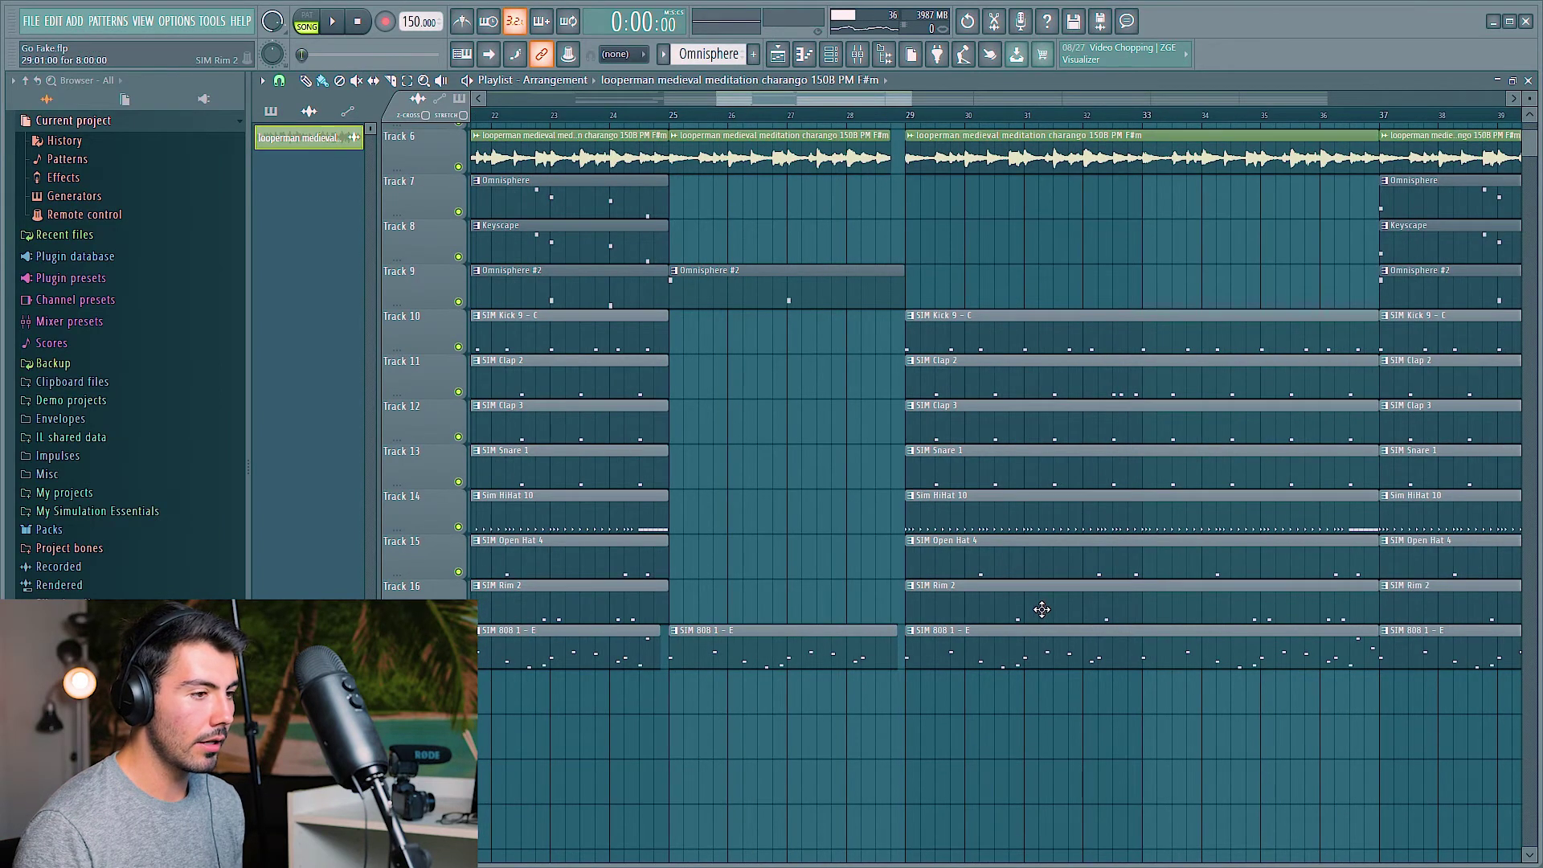
right_click(1041, 609)
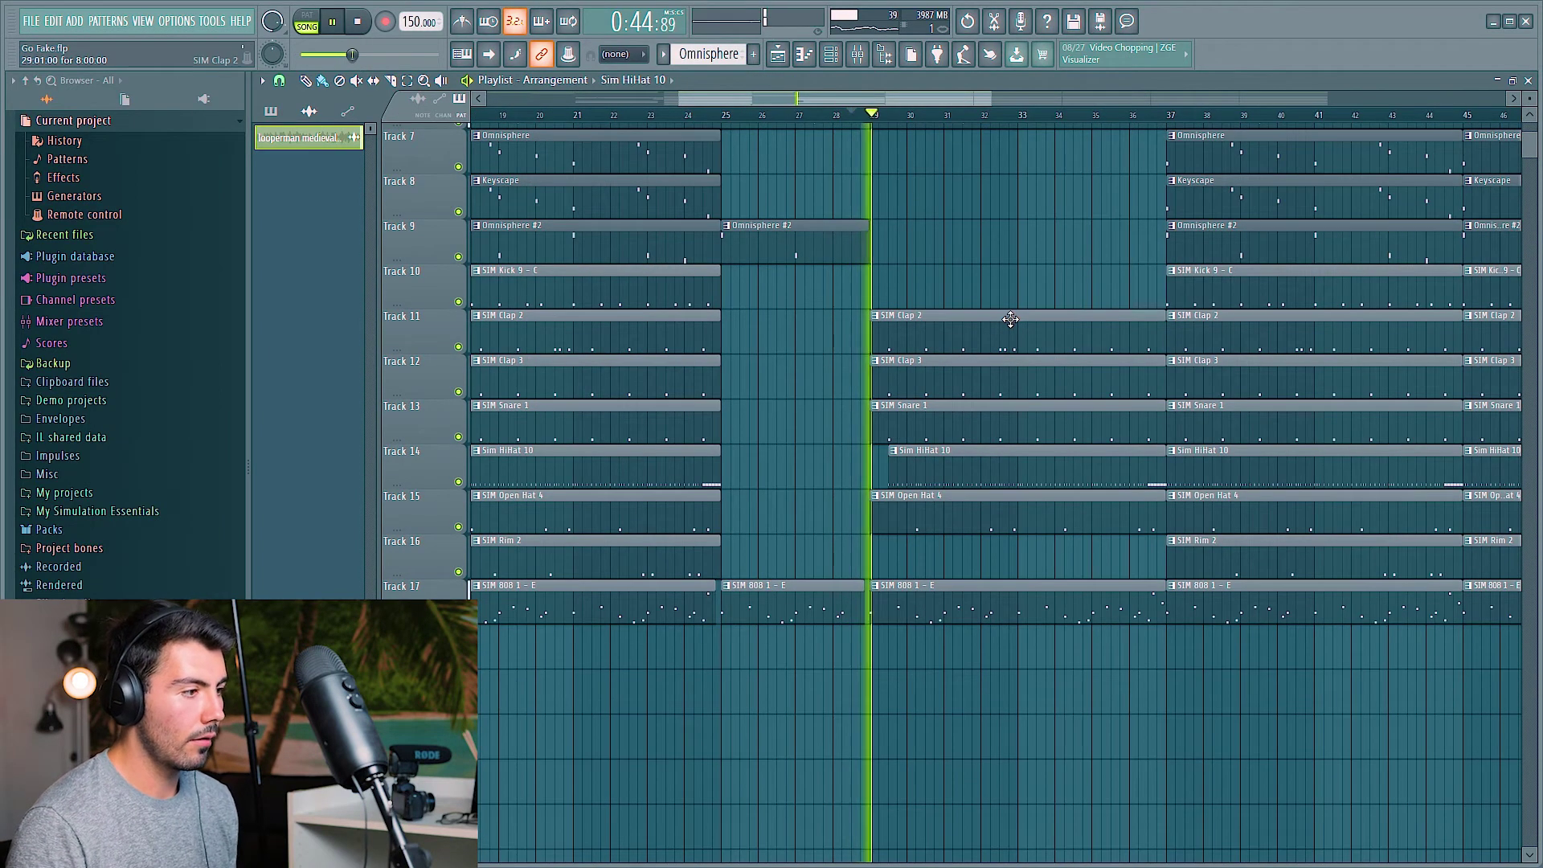
scroll(1044, 405, down, 1)
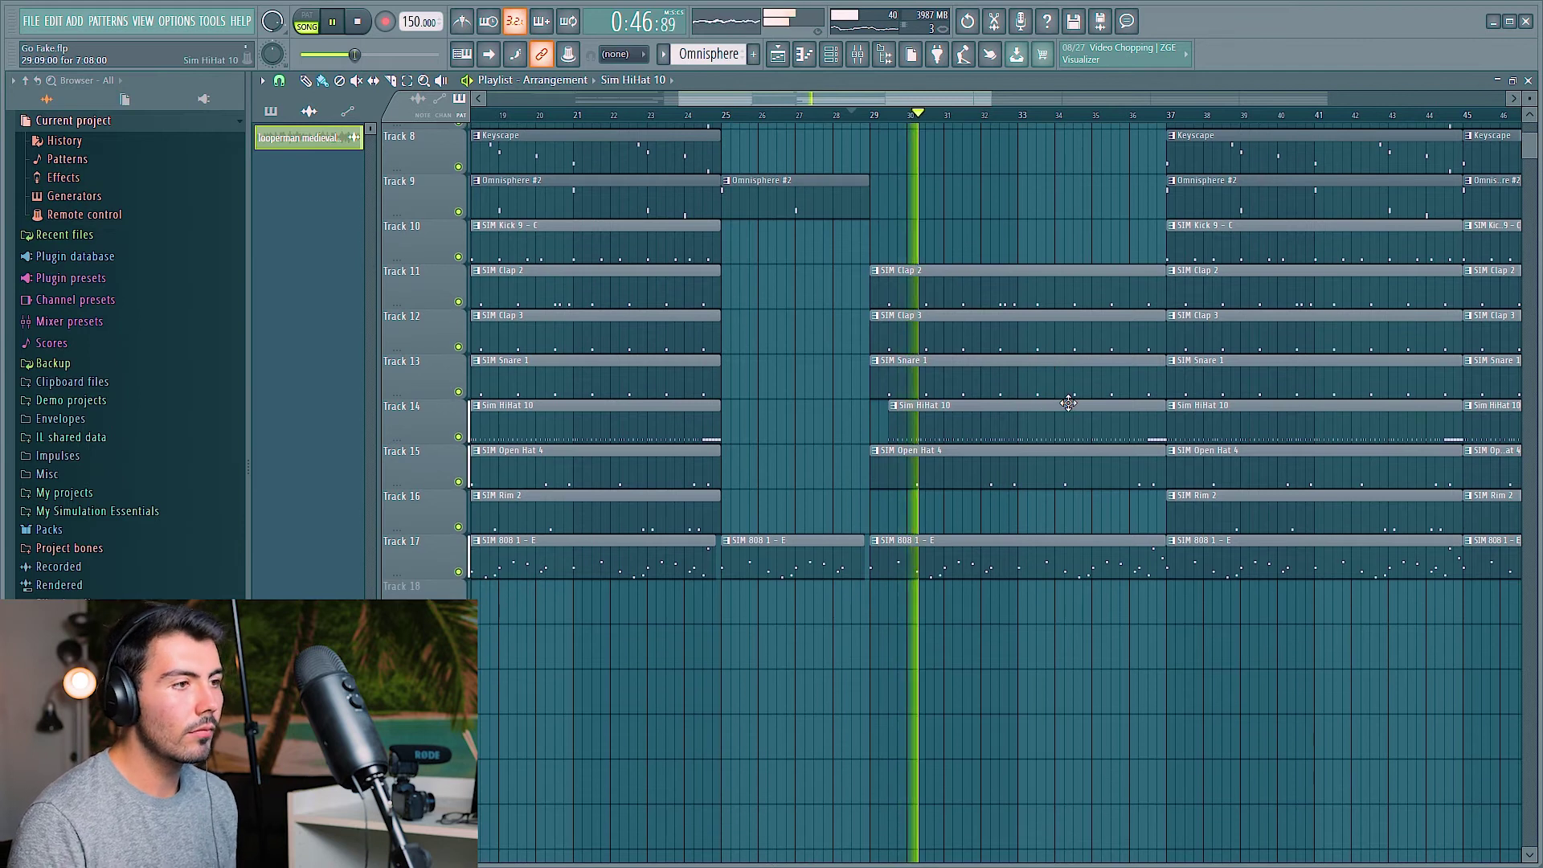
Step: Delete the Omnisphere, Omnisphere #2 and Rim 2 clips from bars 37 to 44 and trim the hi-hat and open hat ends before bar 37
scroll(1077, 399, up, 2)
scroll(1088, 402, down, 3)
scroll(1191, 451, up, 2)
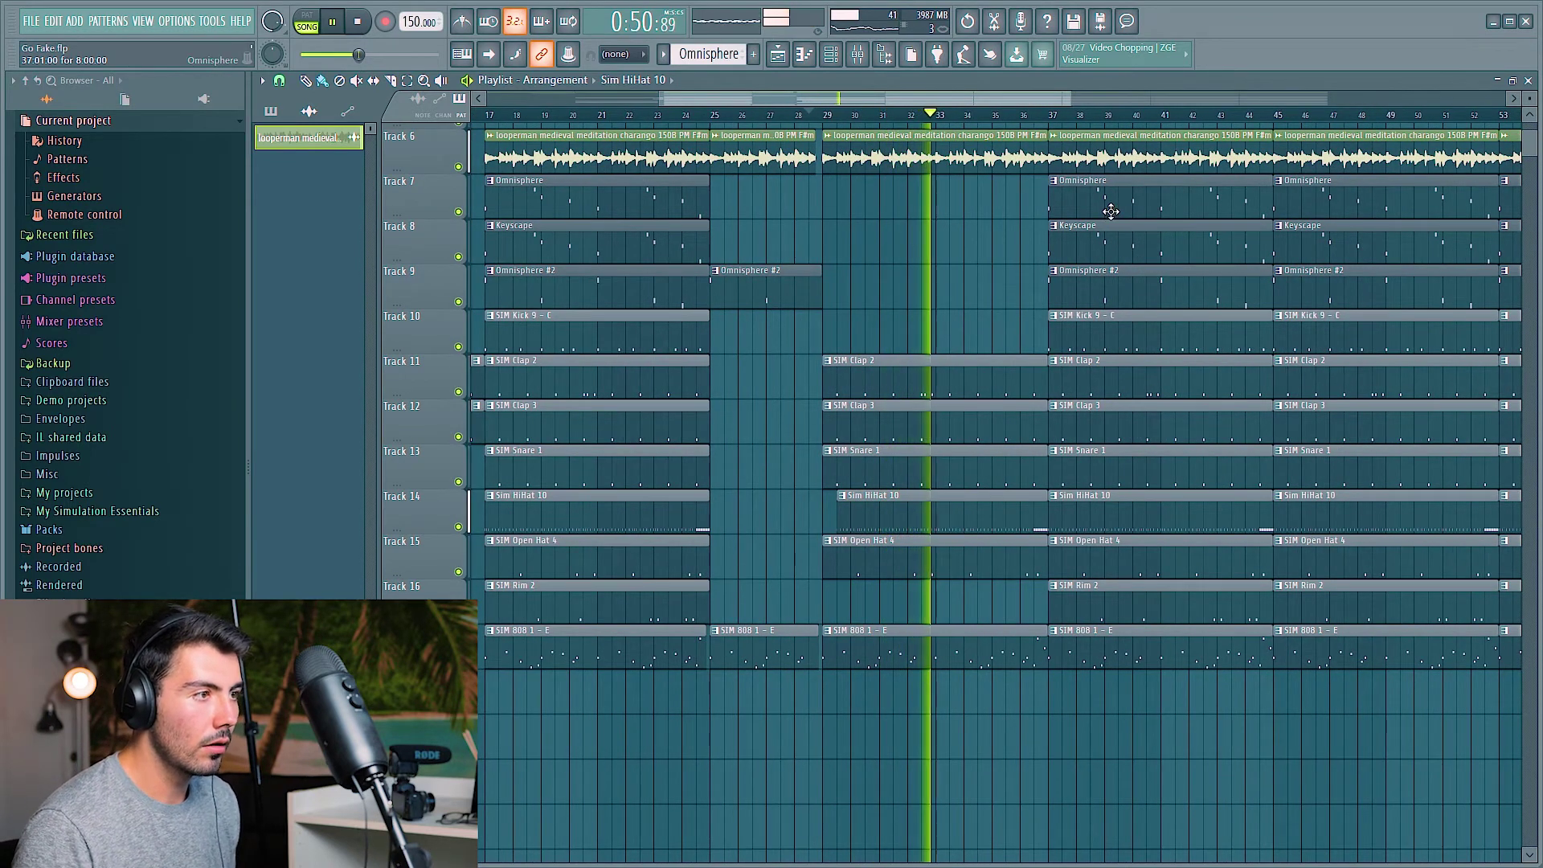
scroll(1134, 326, down, 2)
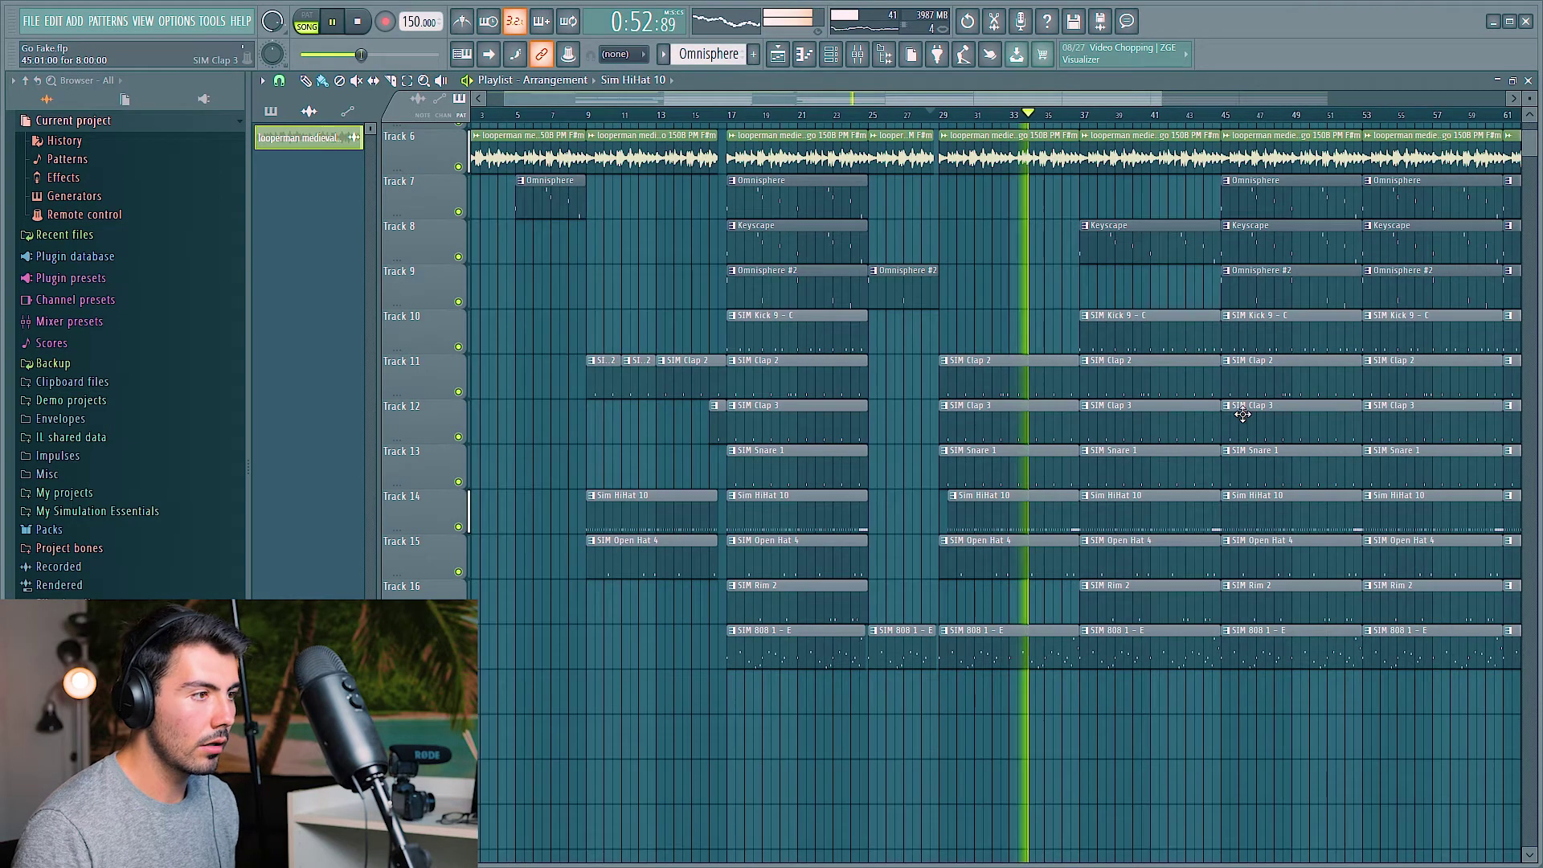
scroll(1235, 411, up, 2)
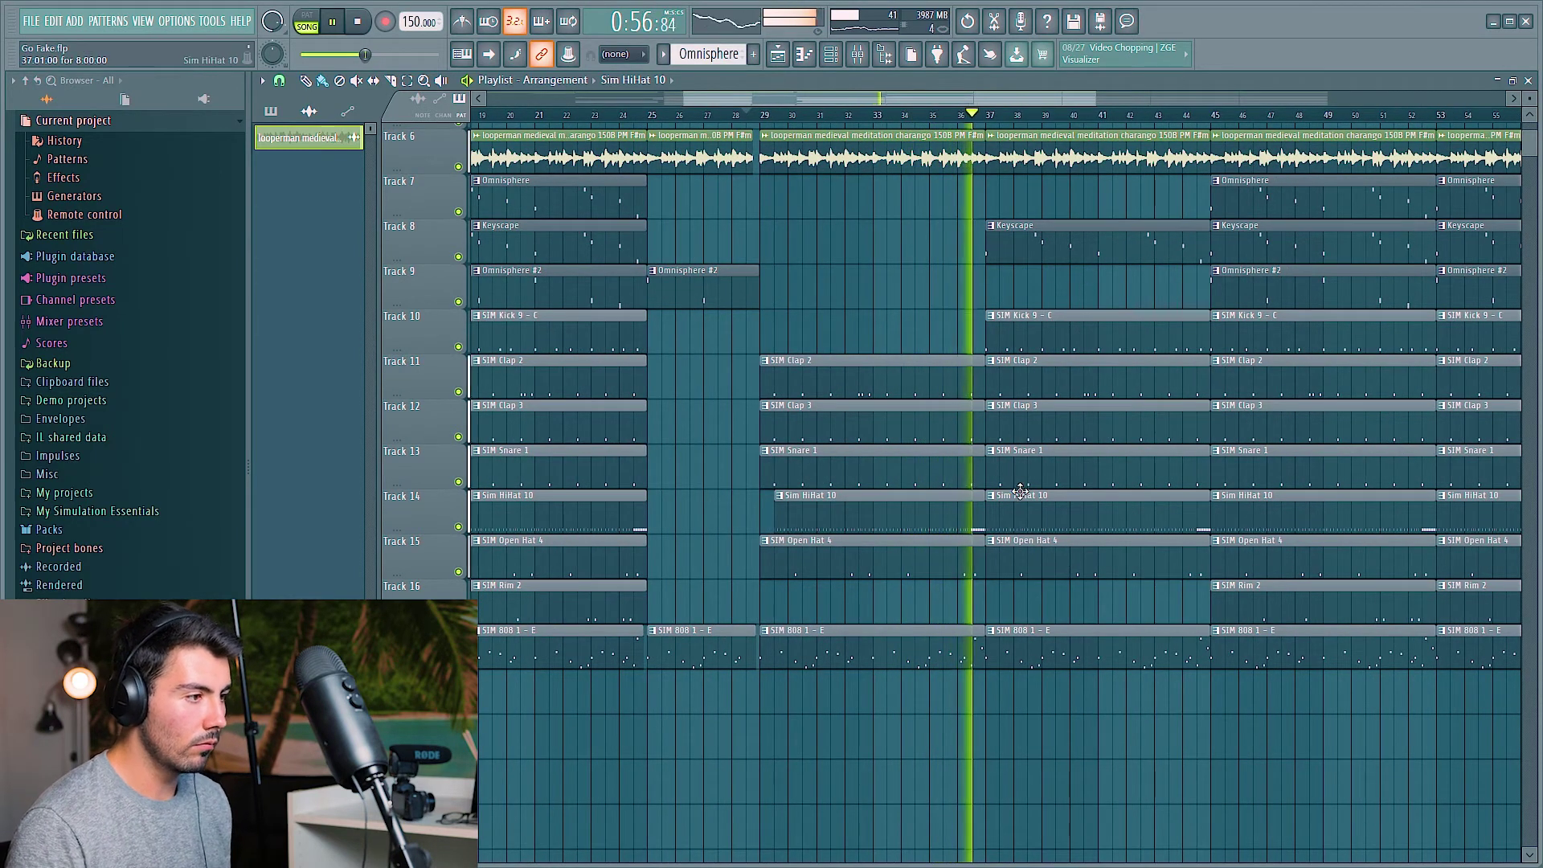
key(space)
scroll(940, 125, up, 3)
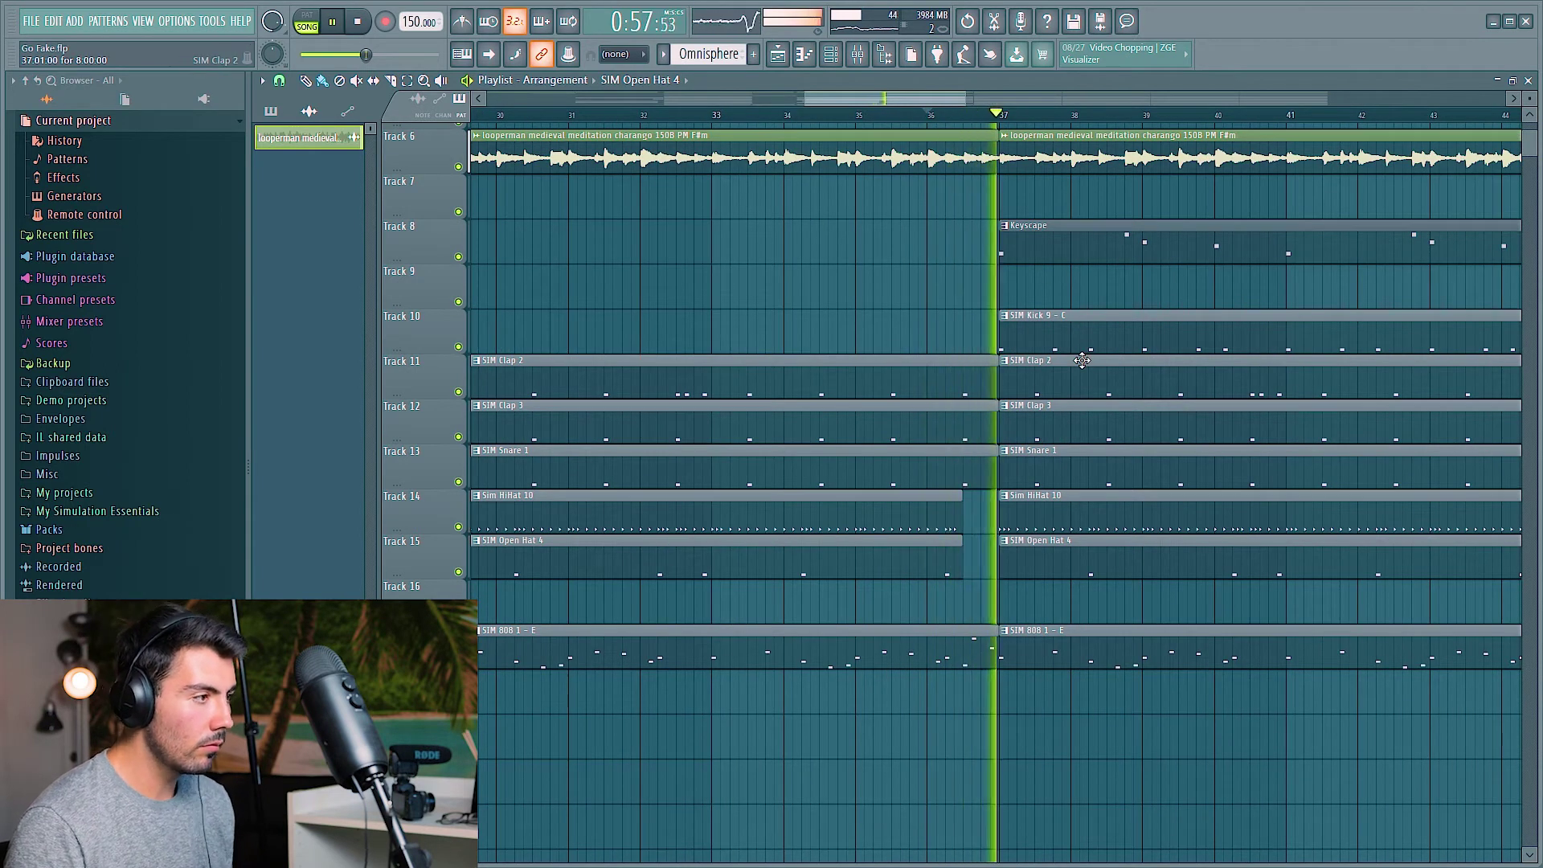
Step: Listen through the section starting at bar 37 and review the layout of the sections that follow it
scroll(1093, 422, down, 5)
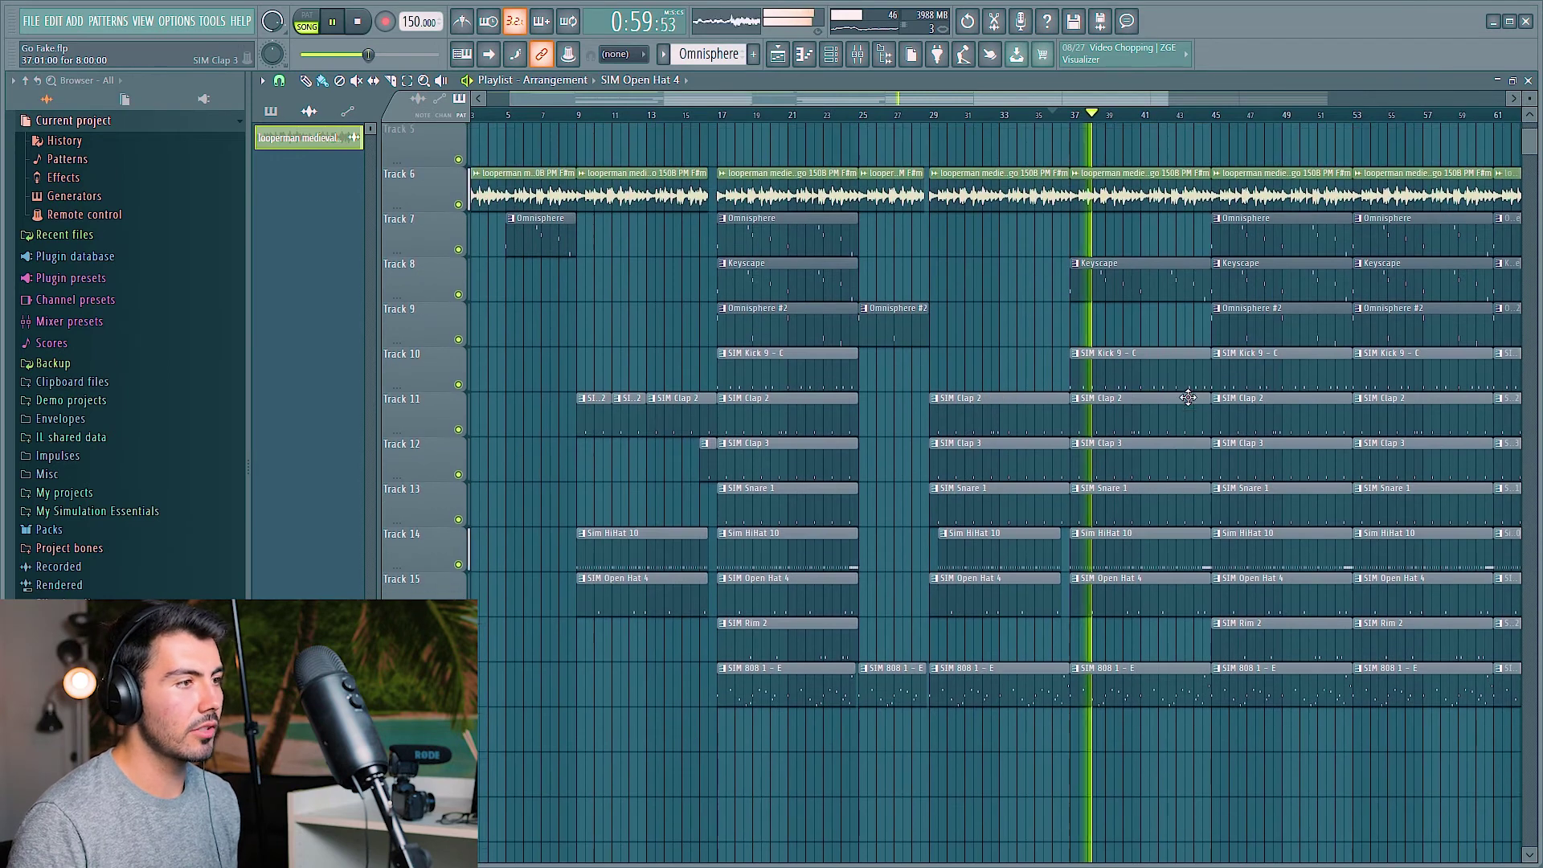
scroll(1286, 414, up, 2)
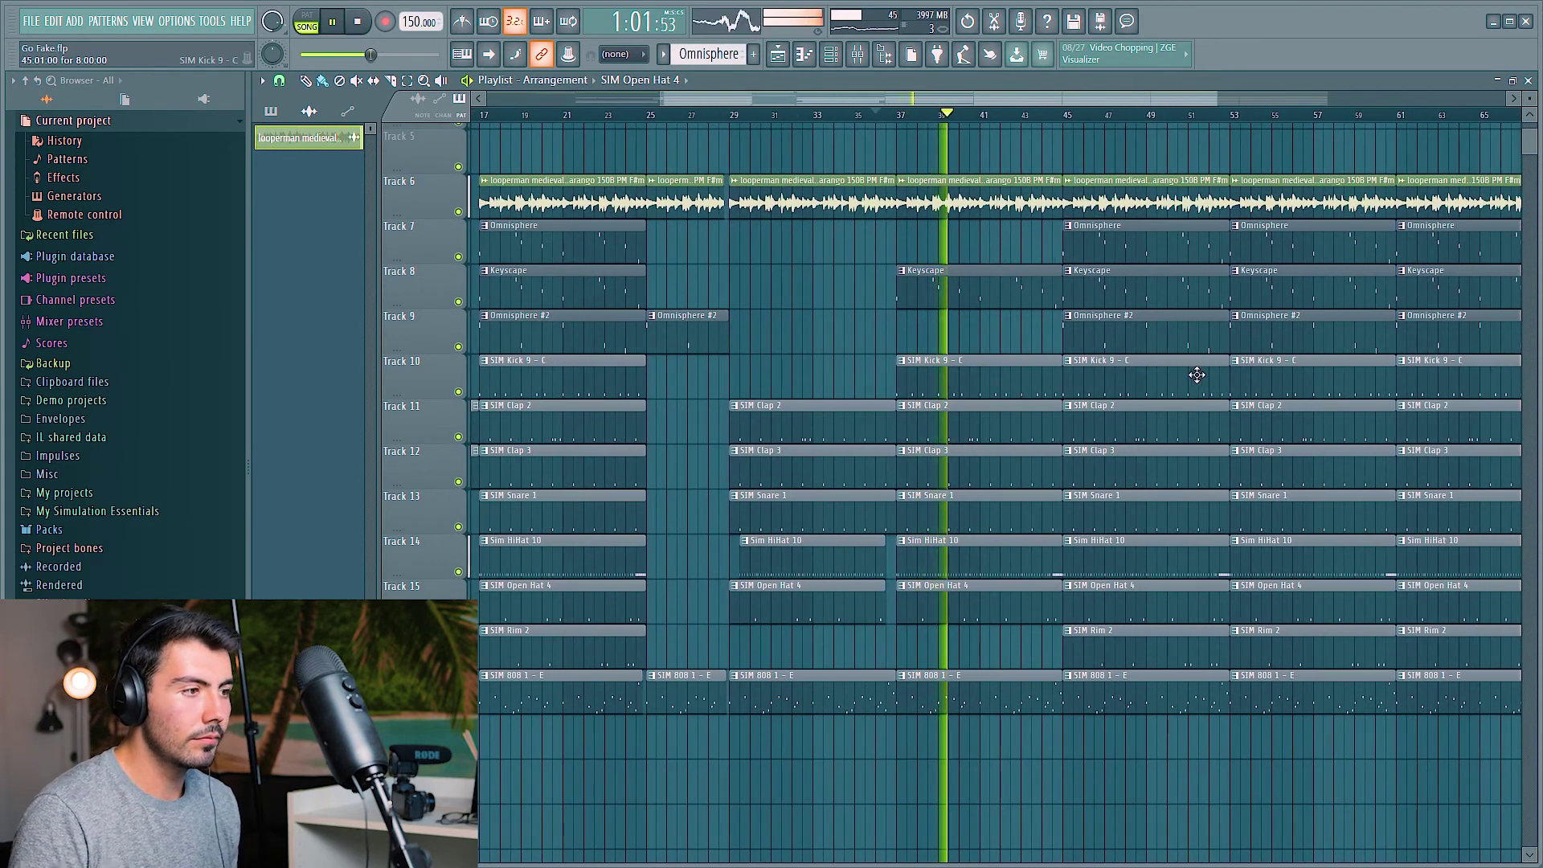
scroll(1197, 375, up, 1)
scroll(1183, 343, down, 2)
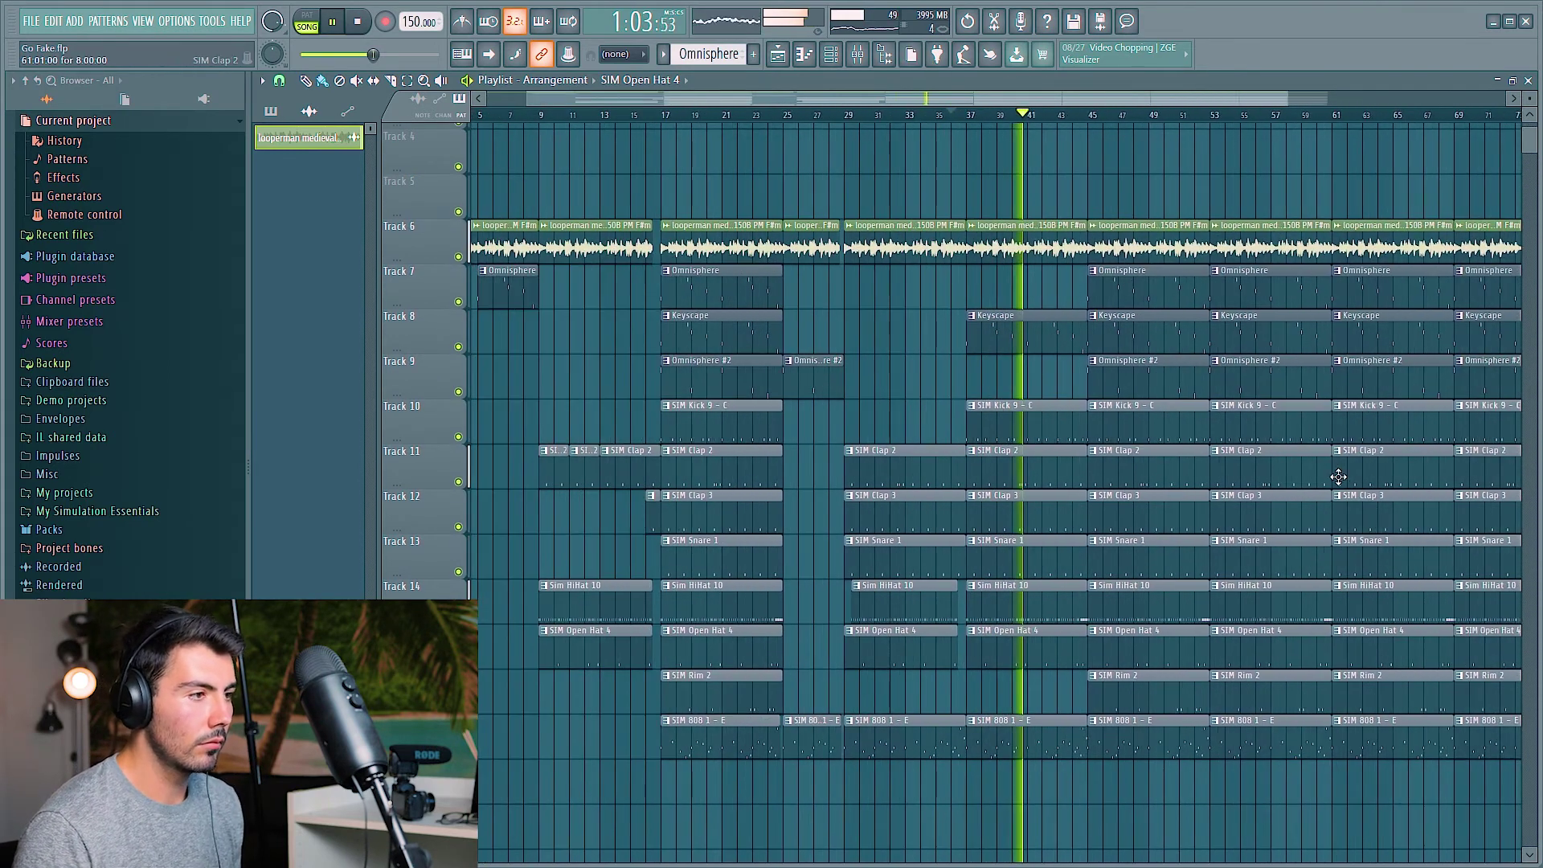
scroll(1322, 464, down, 2)
scroll(1319, 466, up, 3)
scroll(1051, 425, down, 1)
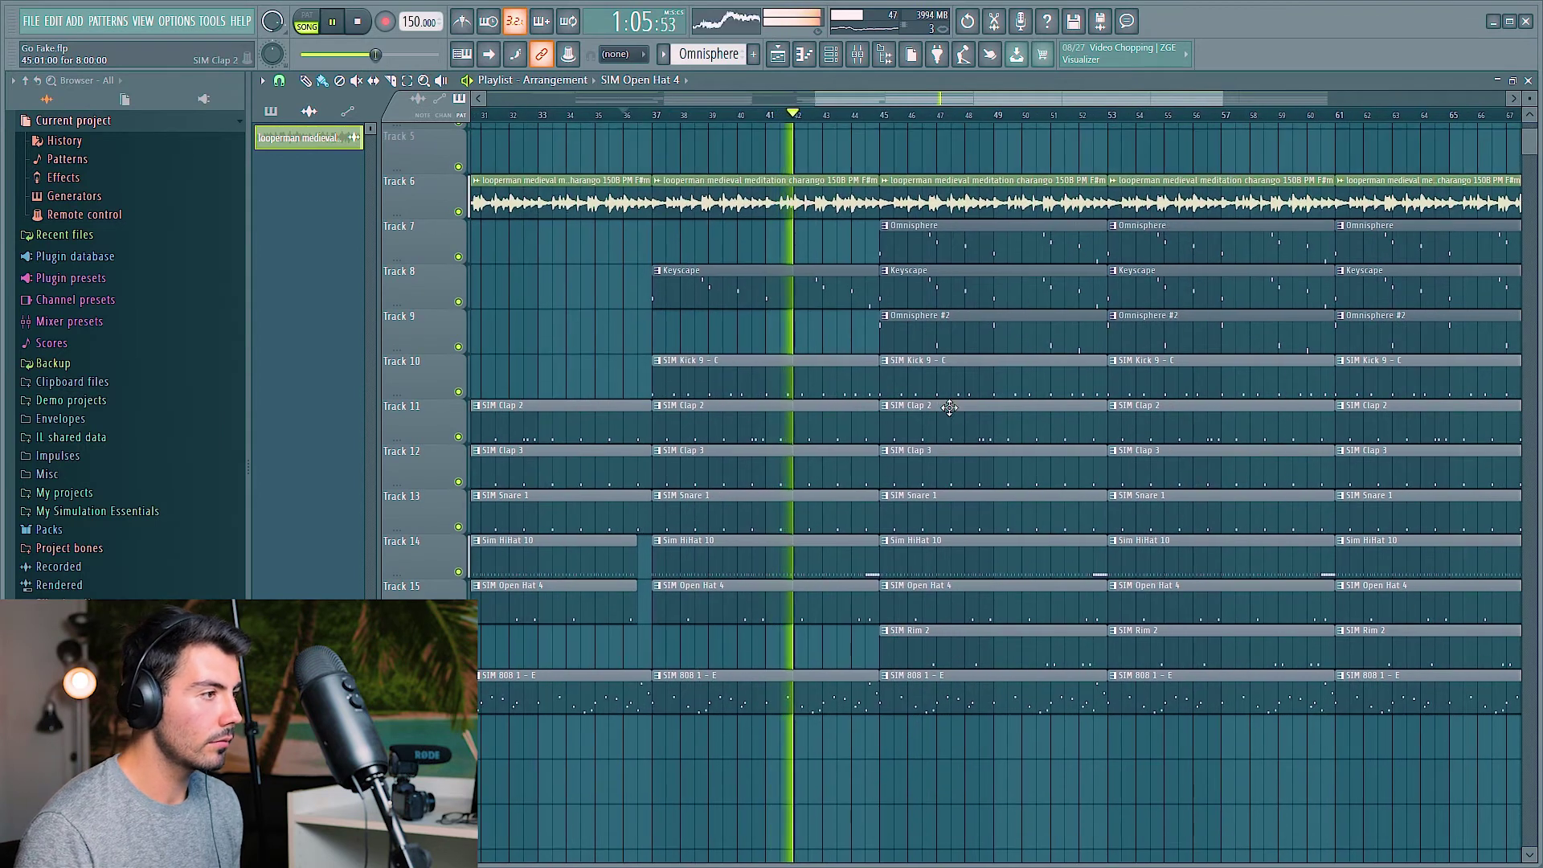
scroll(830, 385, down, 4)
scroll(975, 393, up, 4)
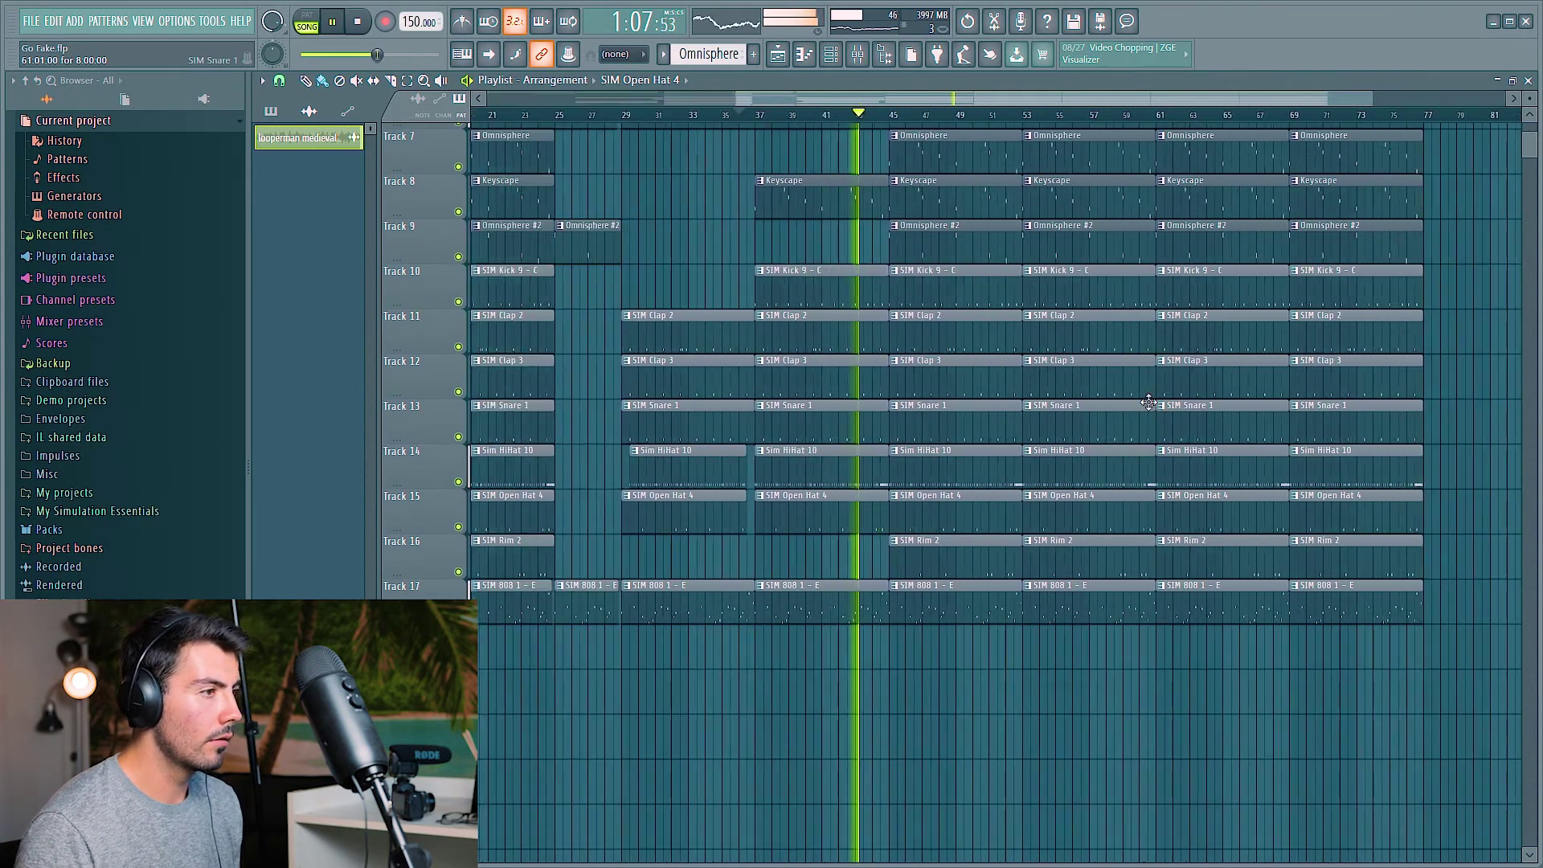
Step: Shorten the charango, kick, hi-hat, open hat and 808 clips before bar 45 to thin out the lead-in to the drop
scroll(907, 377, up, 3)
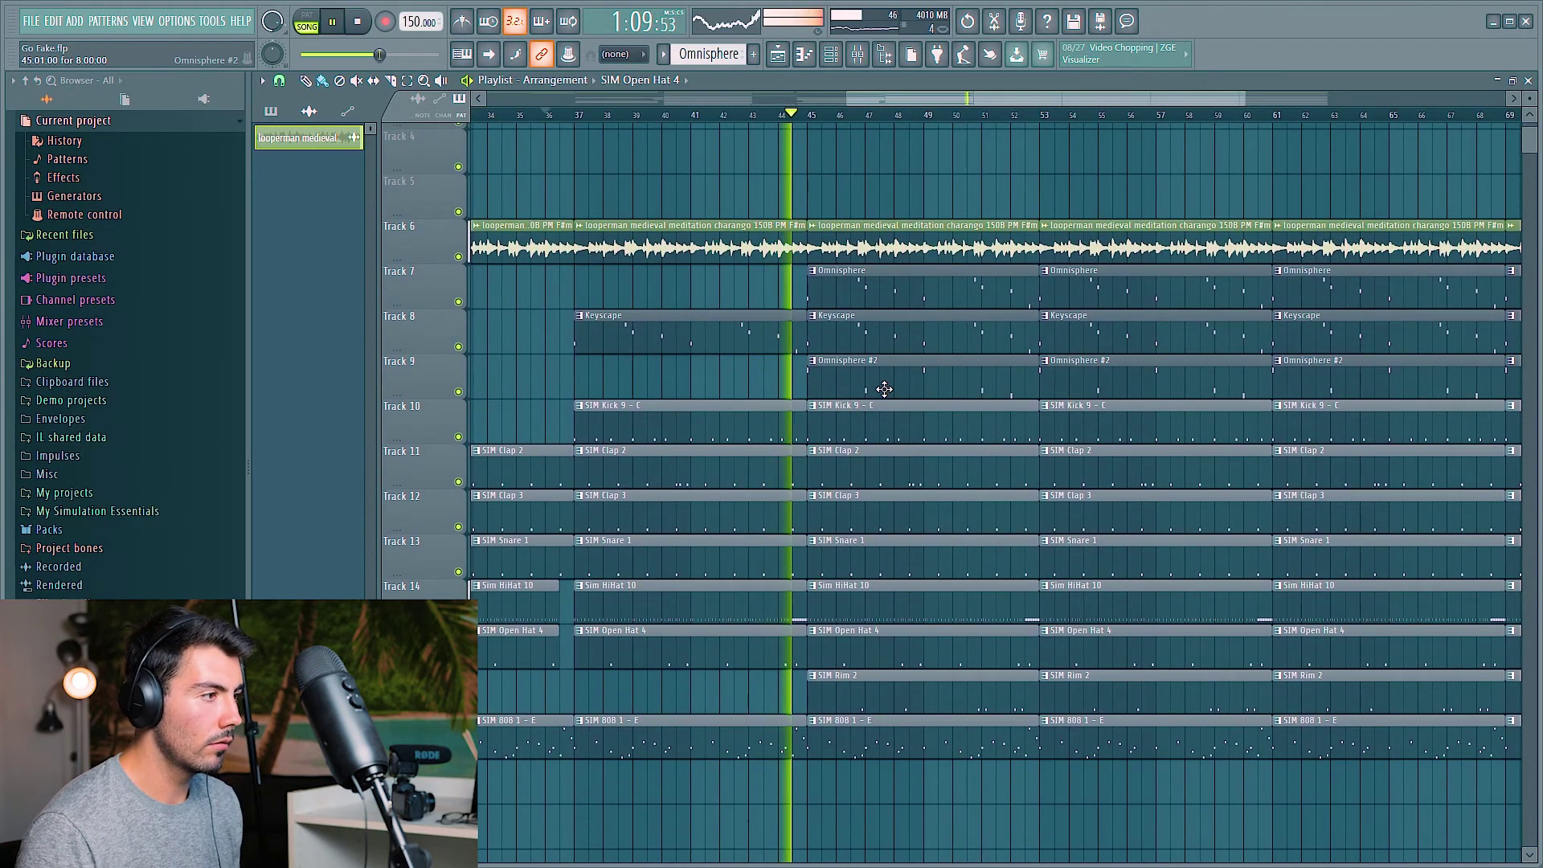
scroll(741, 425, up, 2)
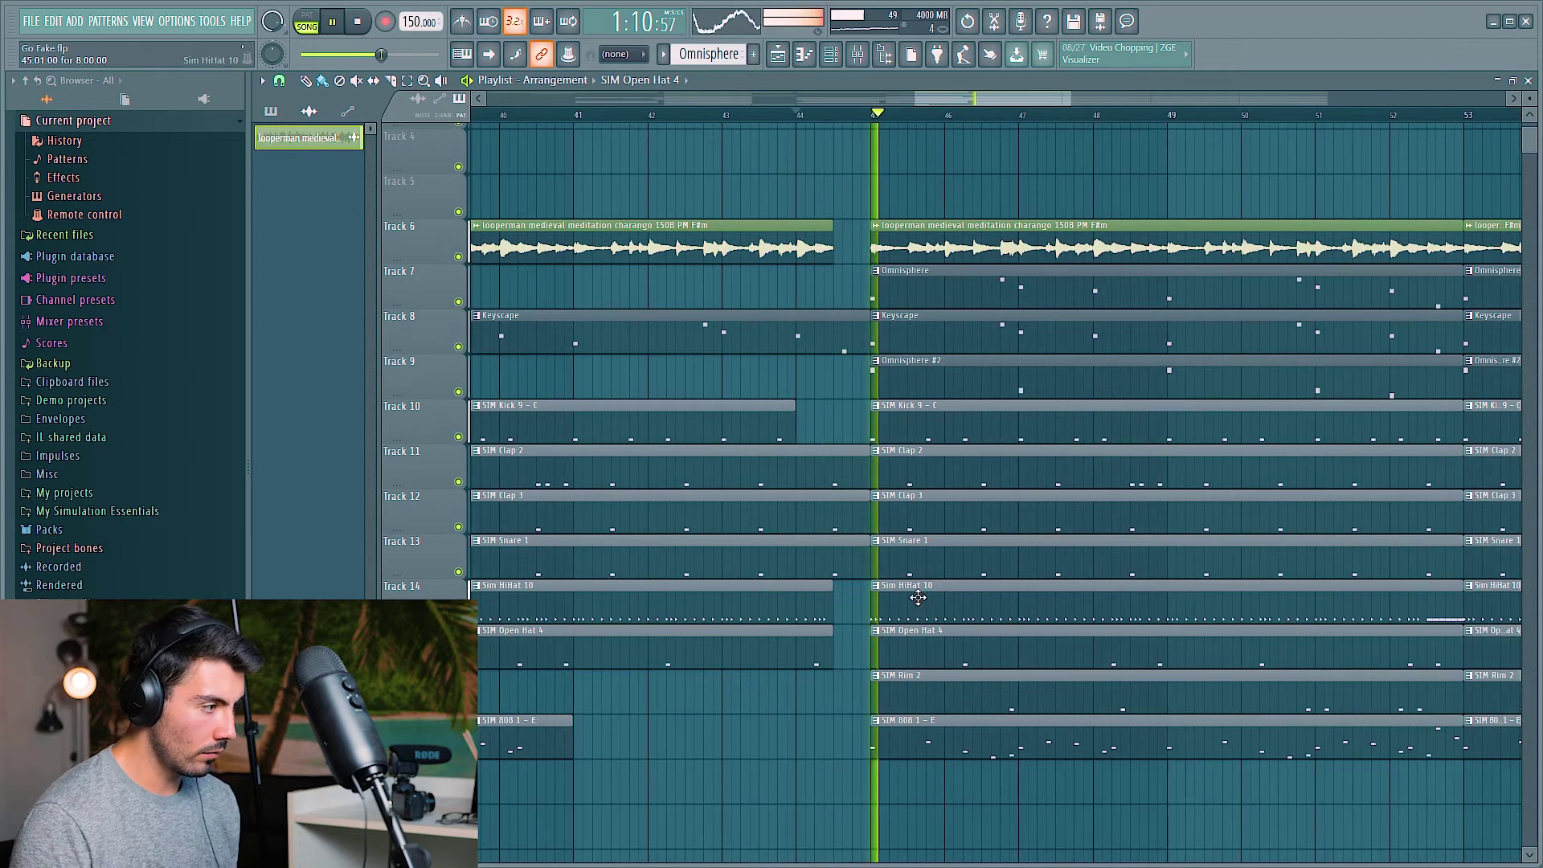
Step: Replace all clips from bar 53 onward with a four-bar charango-only break and a copy of bars 29 to 44
scroll(1058, 476, down, 5)
scroll(1058, 476, down, 2)
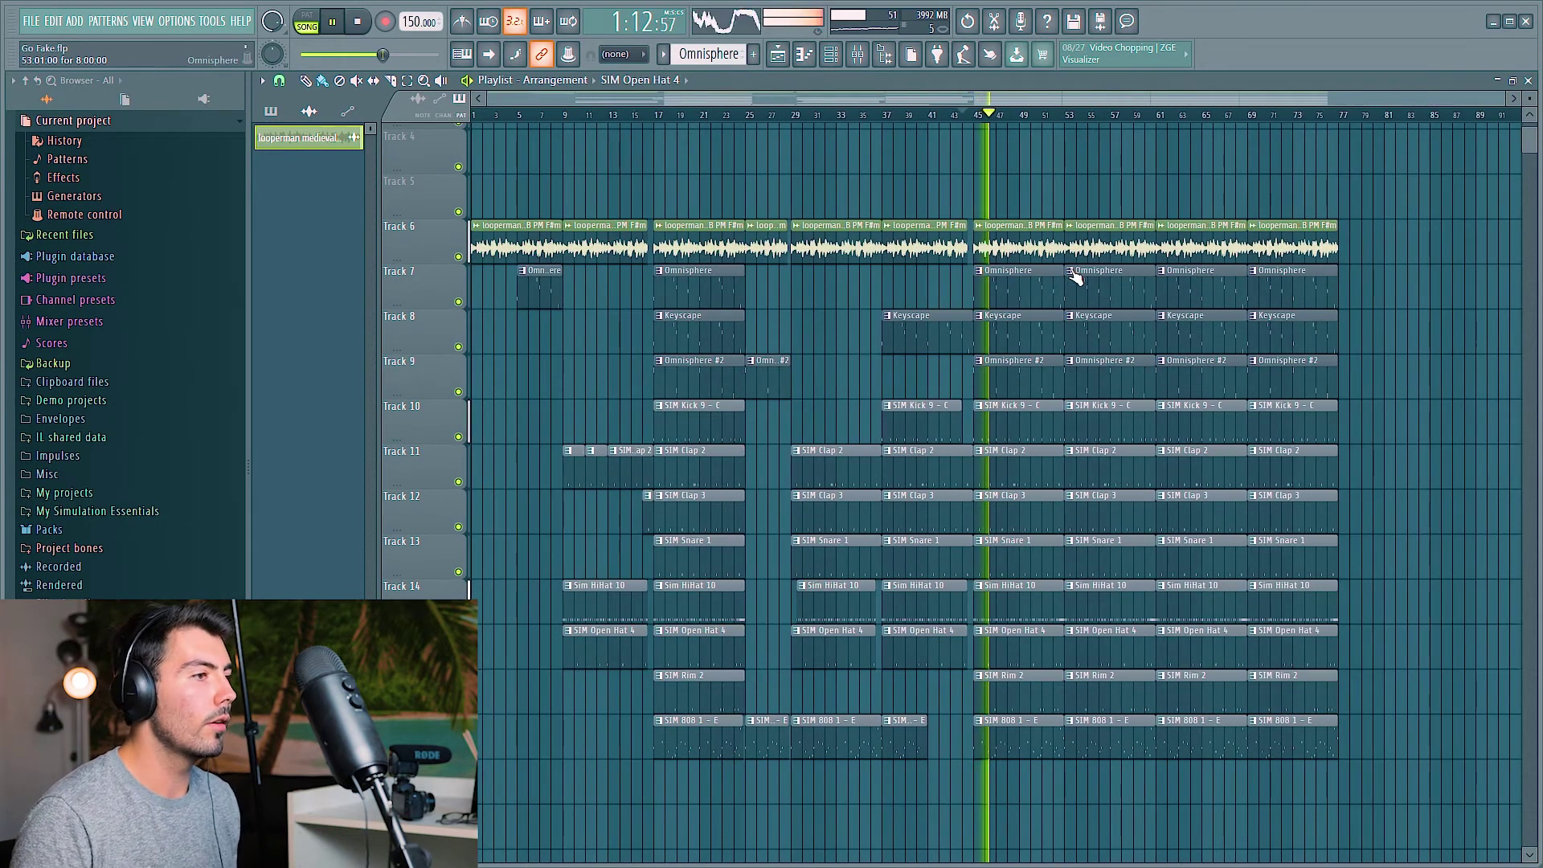
drag(1106, 229, 1109, 743)
drag(1197, 229, 1177, 835)
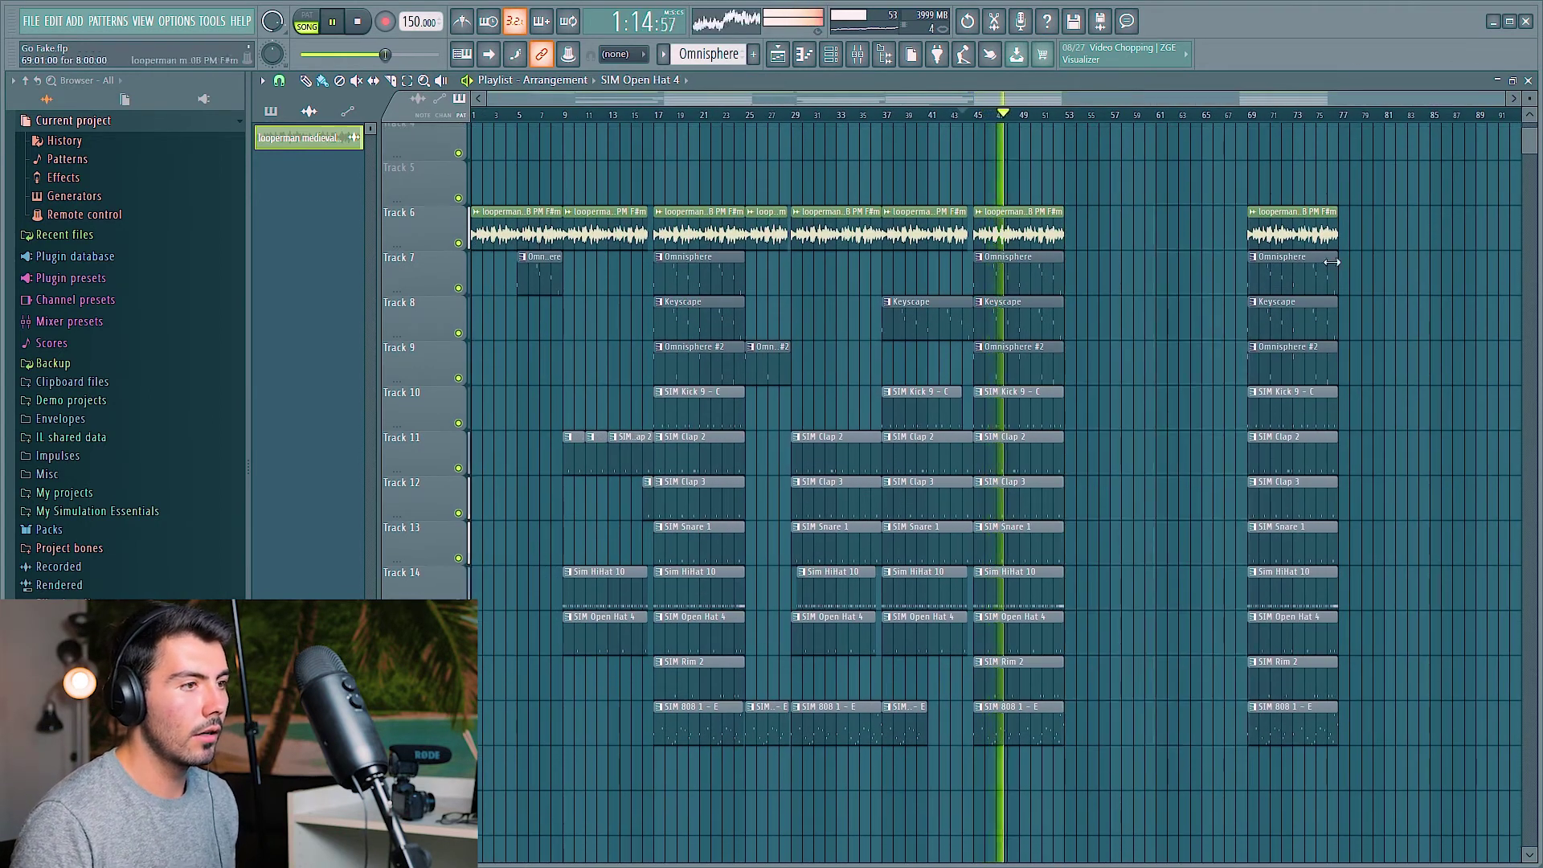
drag(1309, 212, 1278, 835)
drag(1289, 277, 1326, 827)
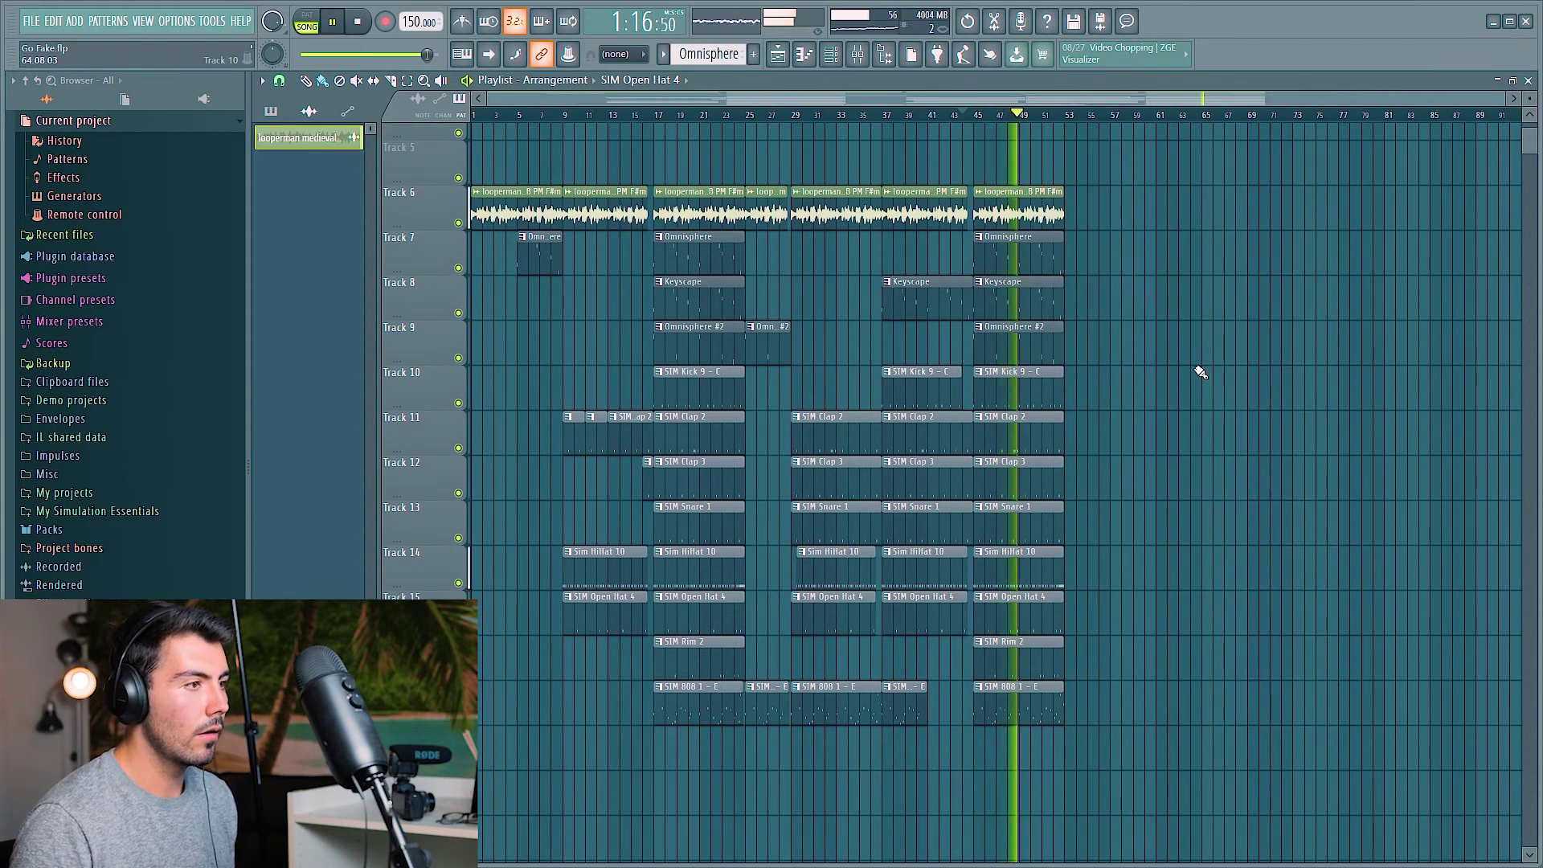
scroll(1190, 423, up, 3)
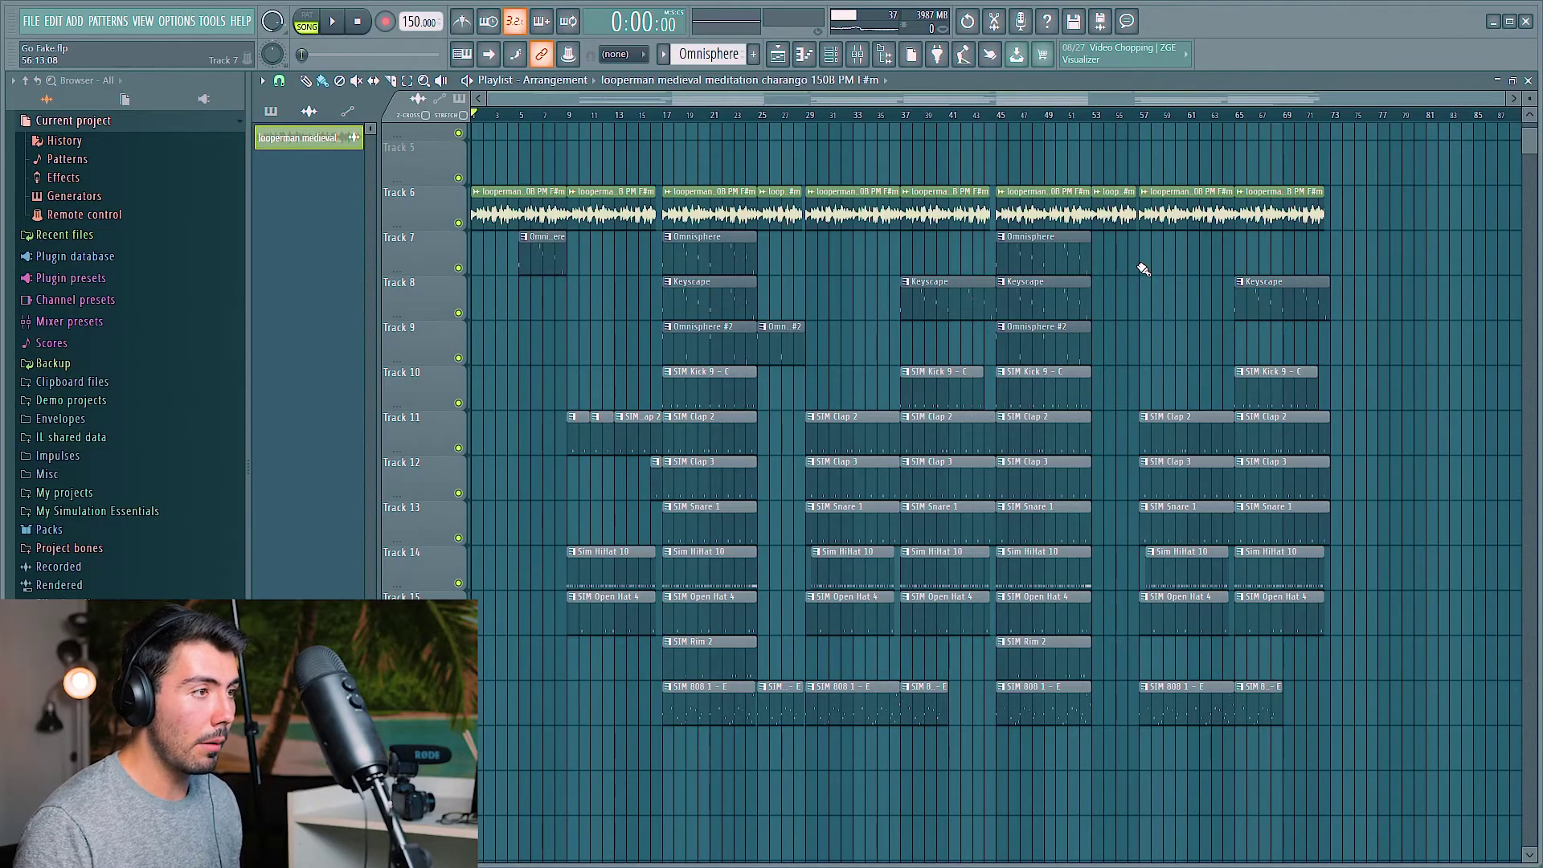
Step: Use a separate #2 version of the charango loop in bars 53 to 64 and delete the clap and hi-hat clips from bars 57 to 64
scroll(1142, 269, up, 3)
double_click(1054, 200)
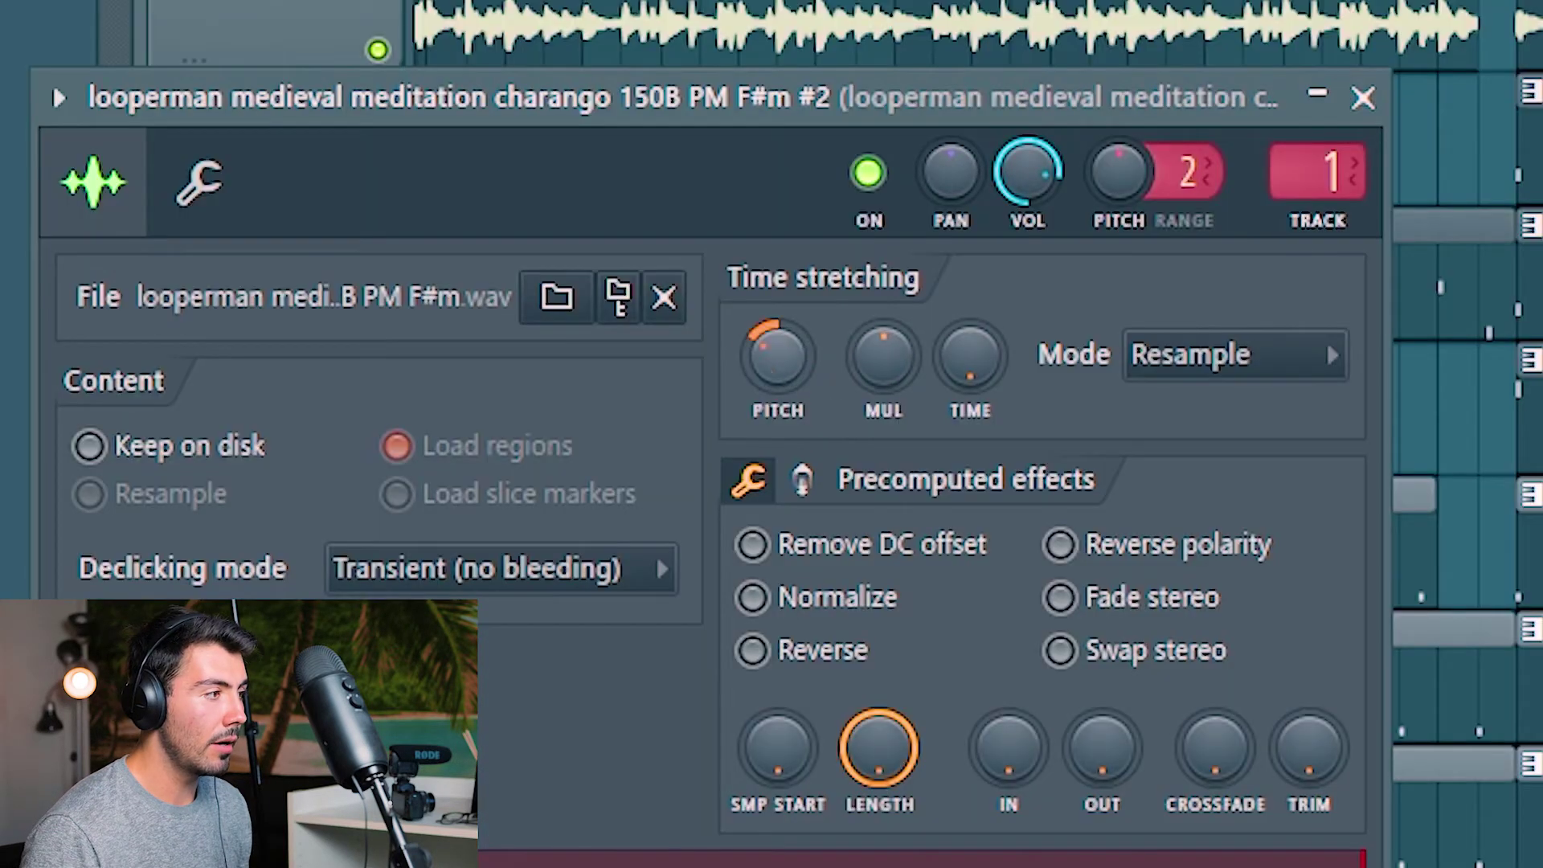
click(1363, 99)
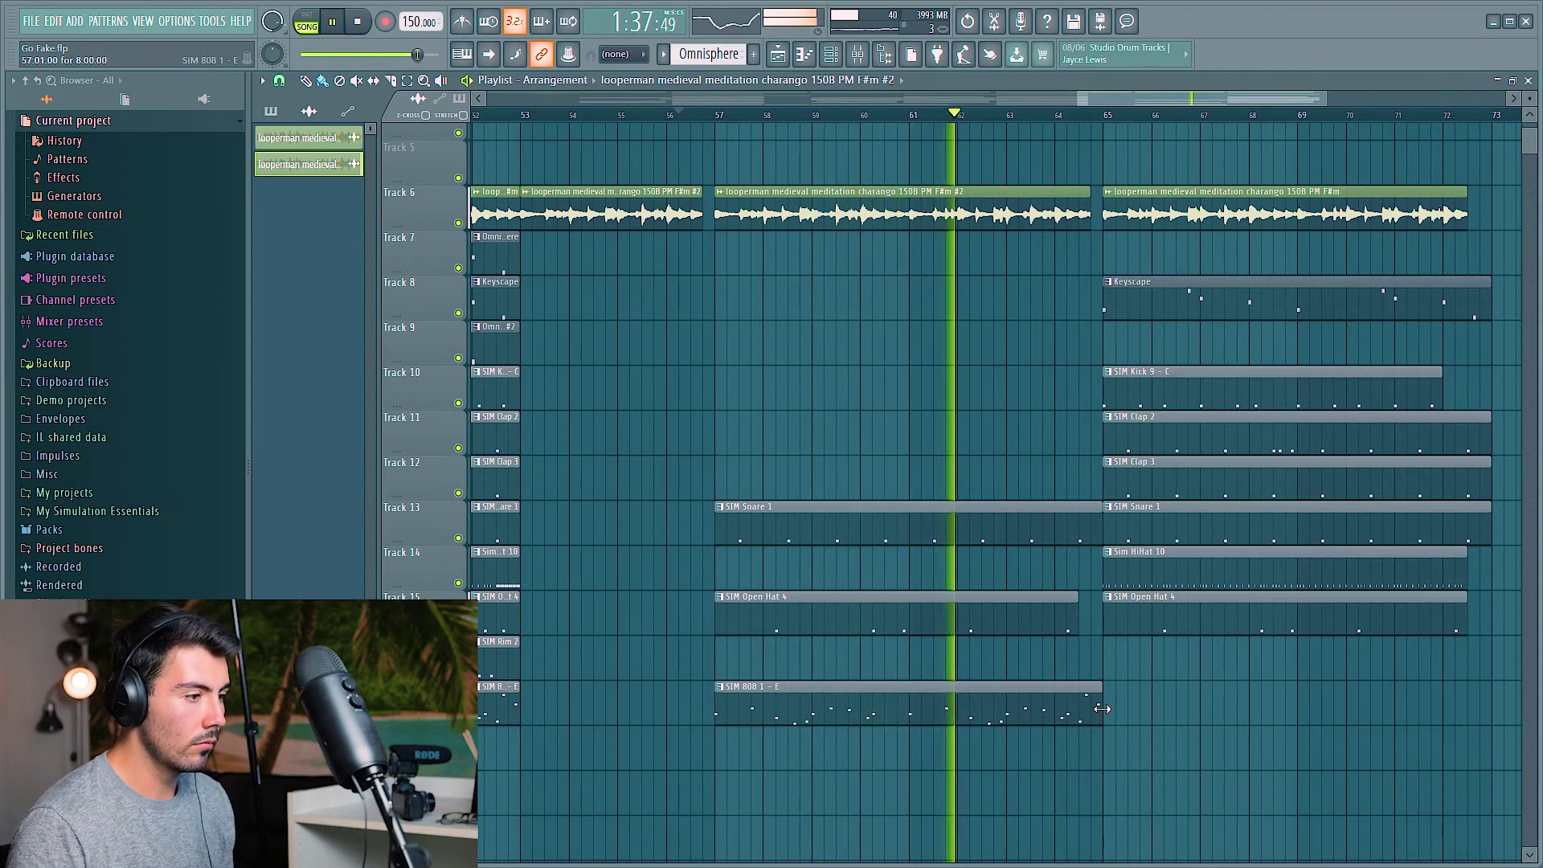
drag(1102, 708, 1103, 706)
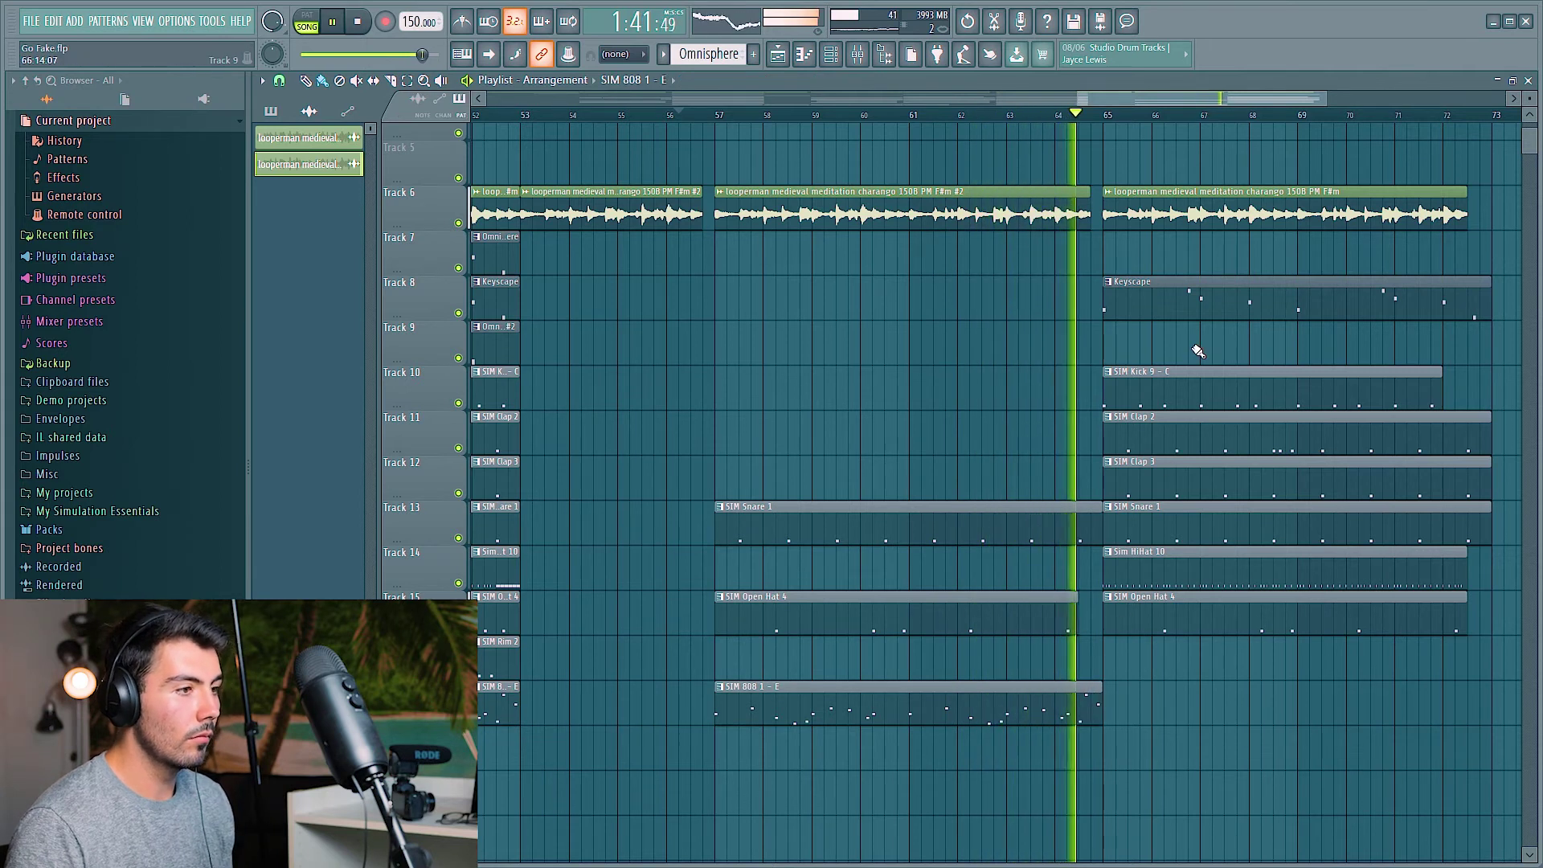
Step: Try removing the open hat clip from bars 65 to 72 and undo the deletion
scroll(1197, 368, down, 2)
right_click(961, 601)
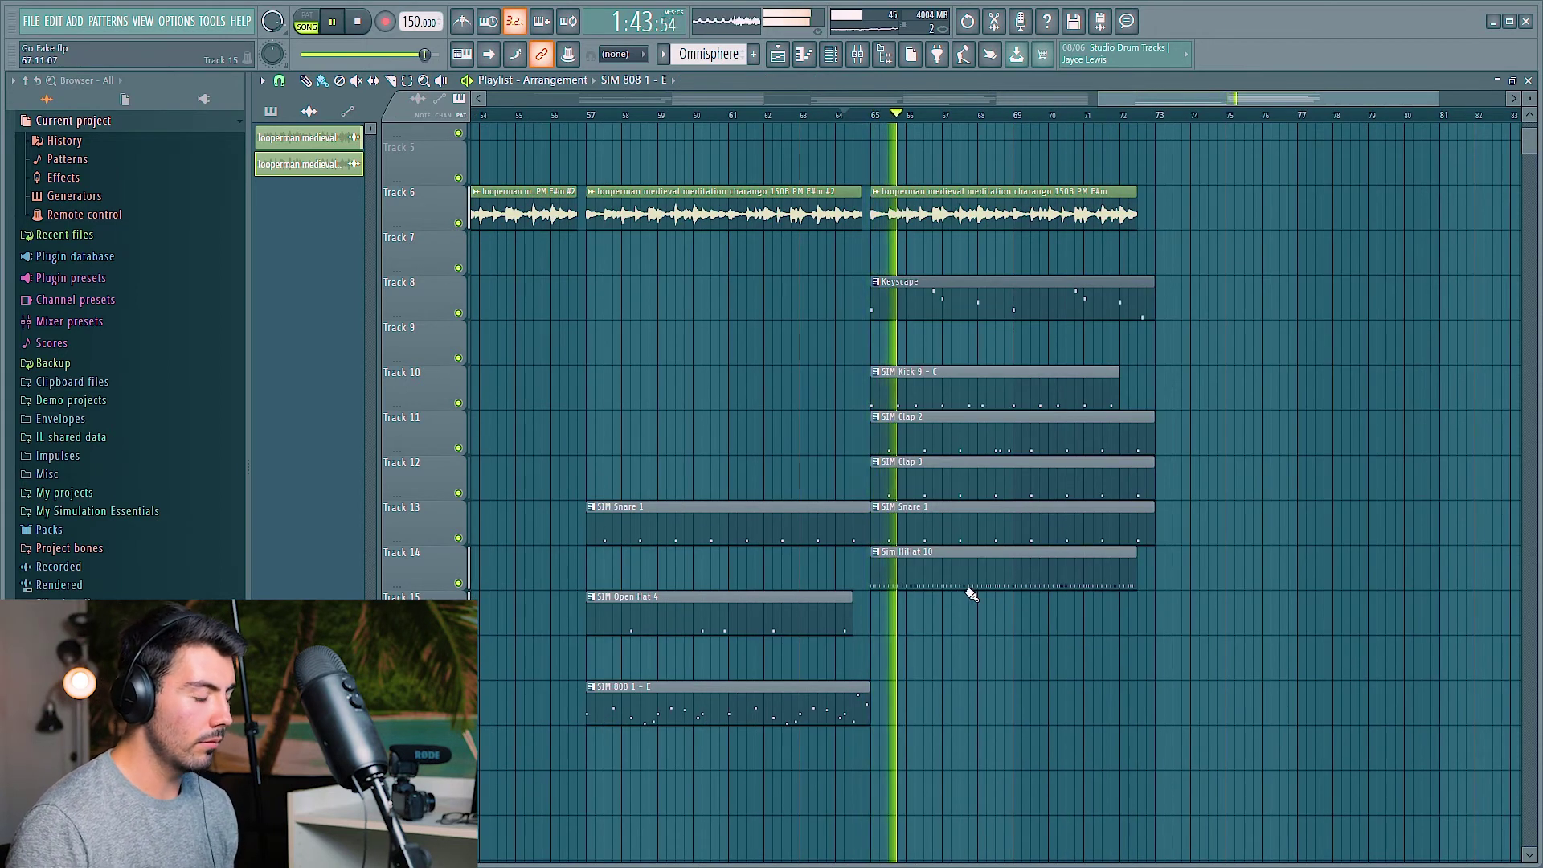
key(ctrl+z)
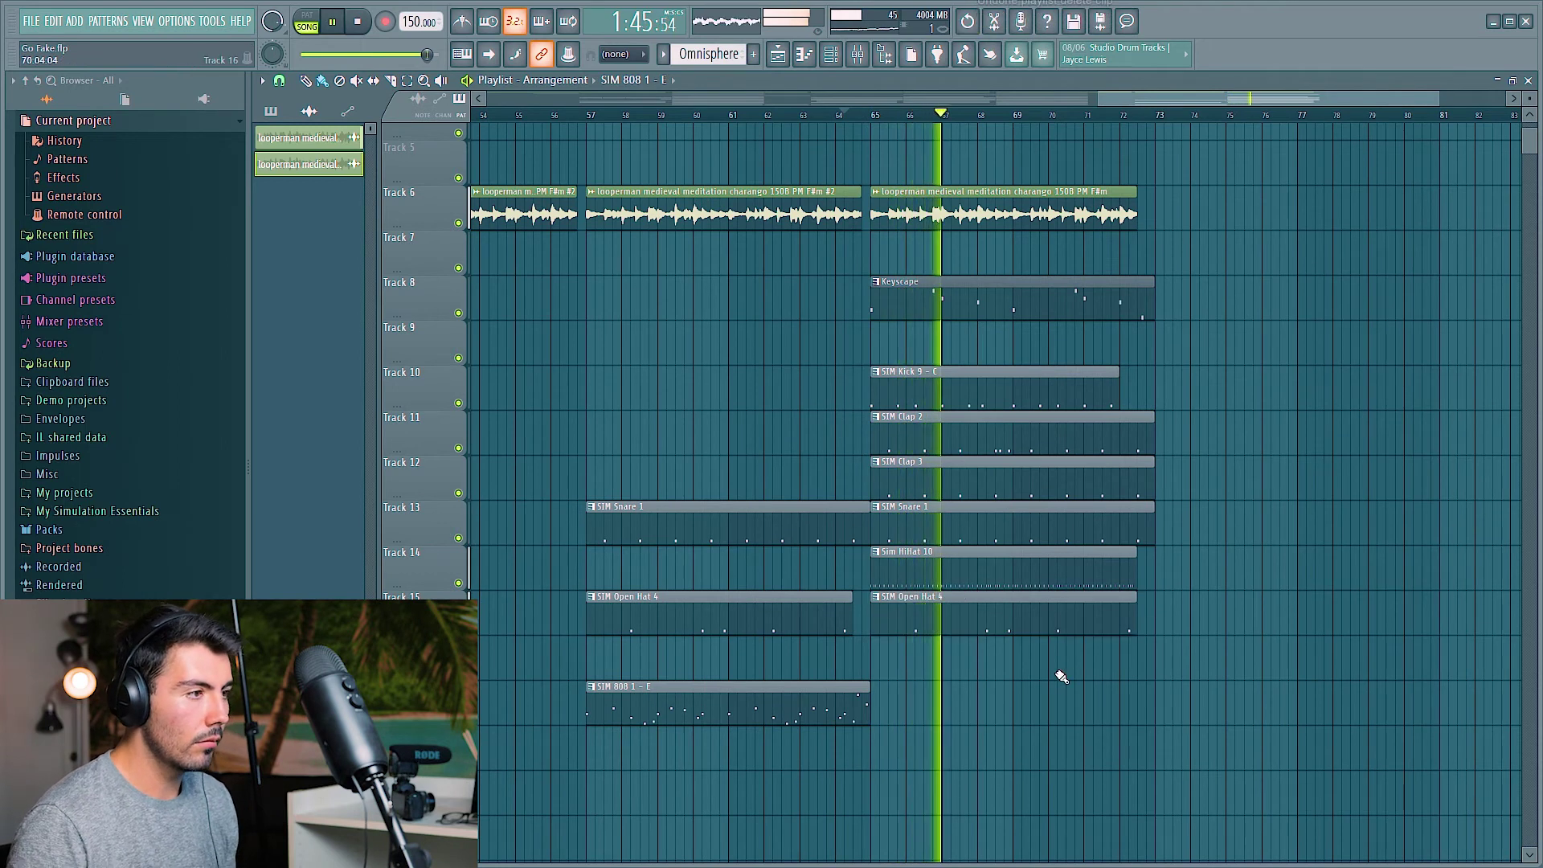
Step: Extend the kick and charango loop clips that start at bar 65 to end at bar 73
drag(1115, 391, 1150, 389)
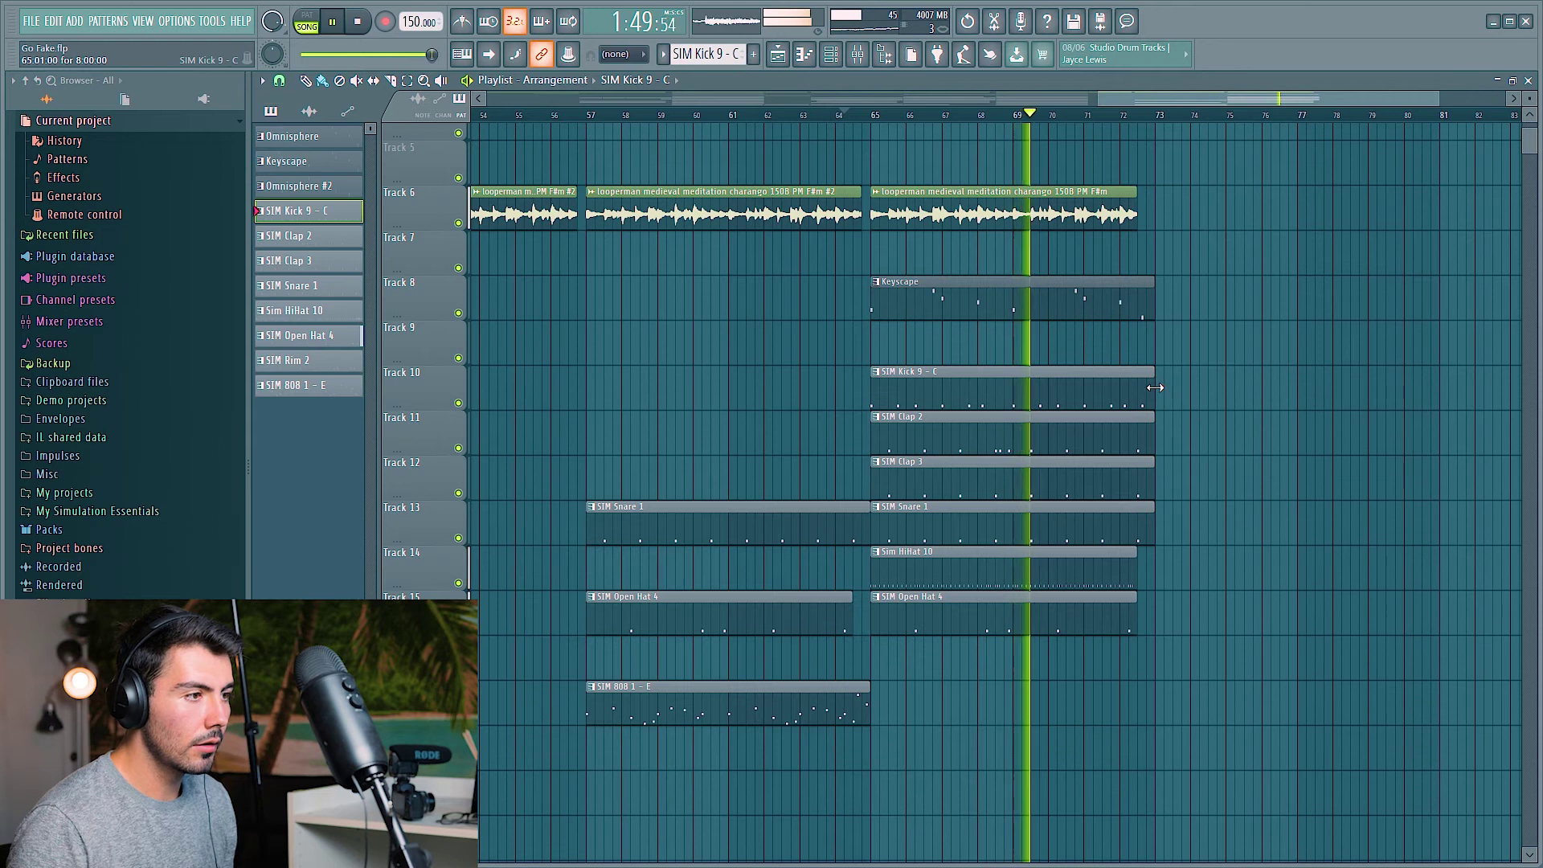
scroll(1157, 391, down, 5)
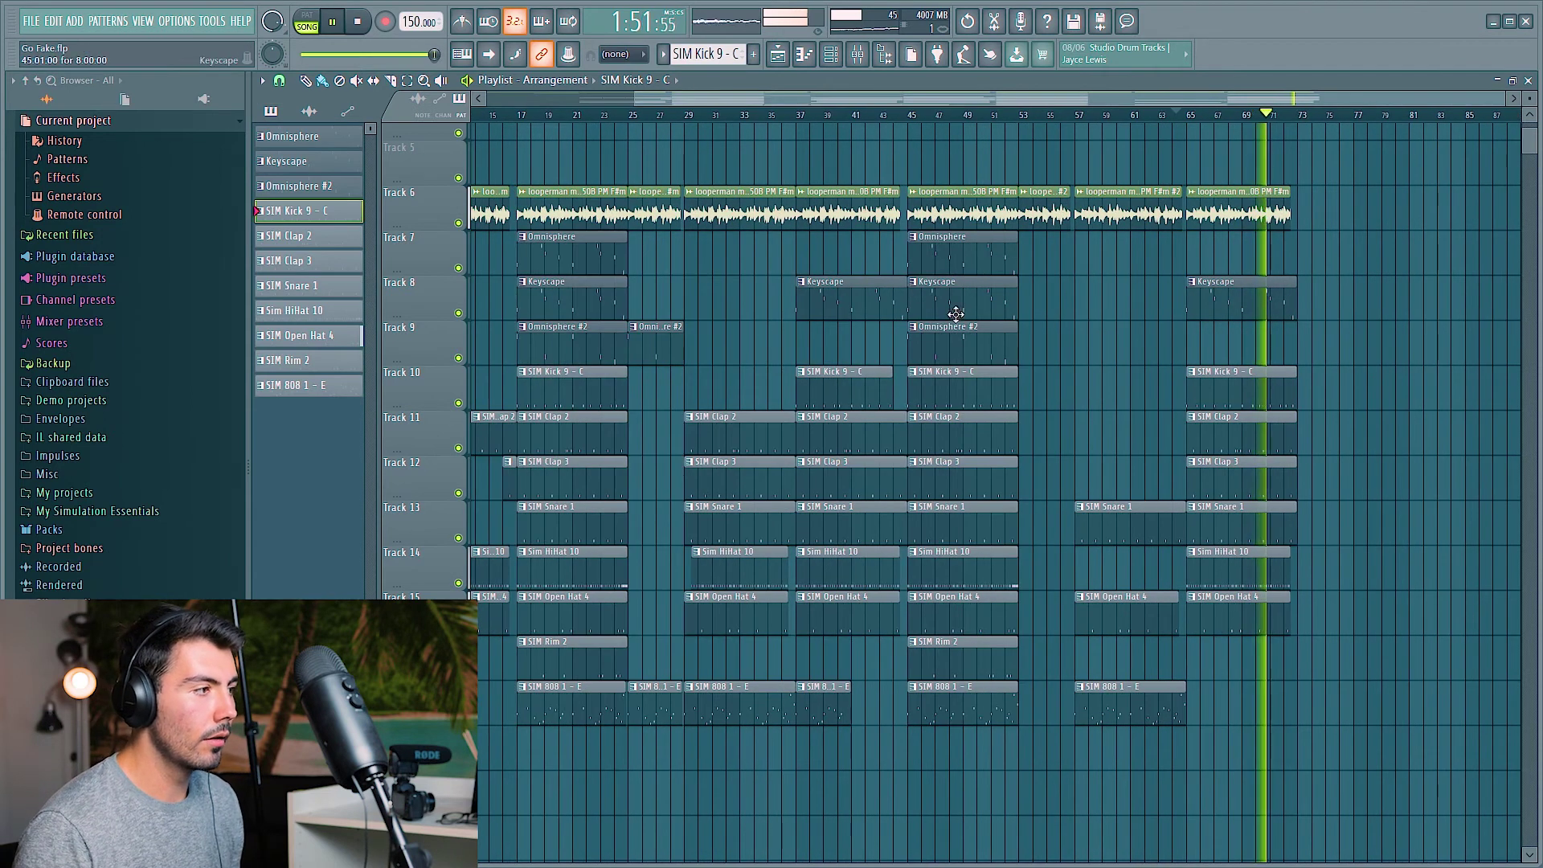
scroll(1394, 411, up, 3)
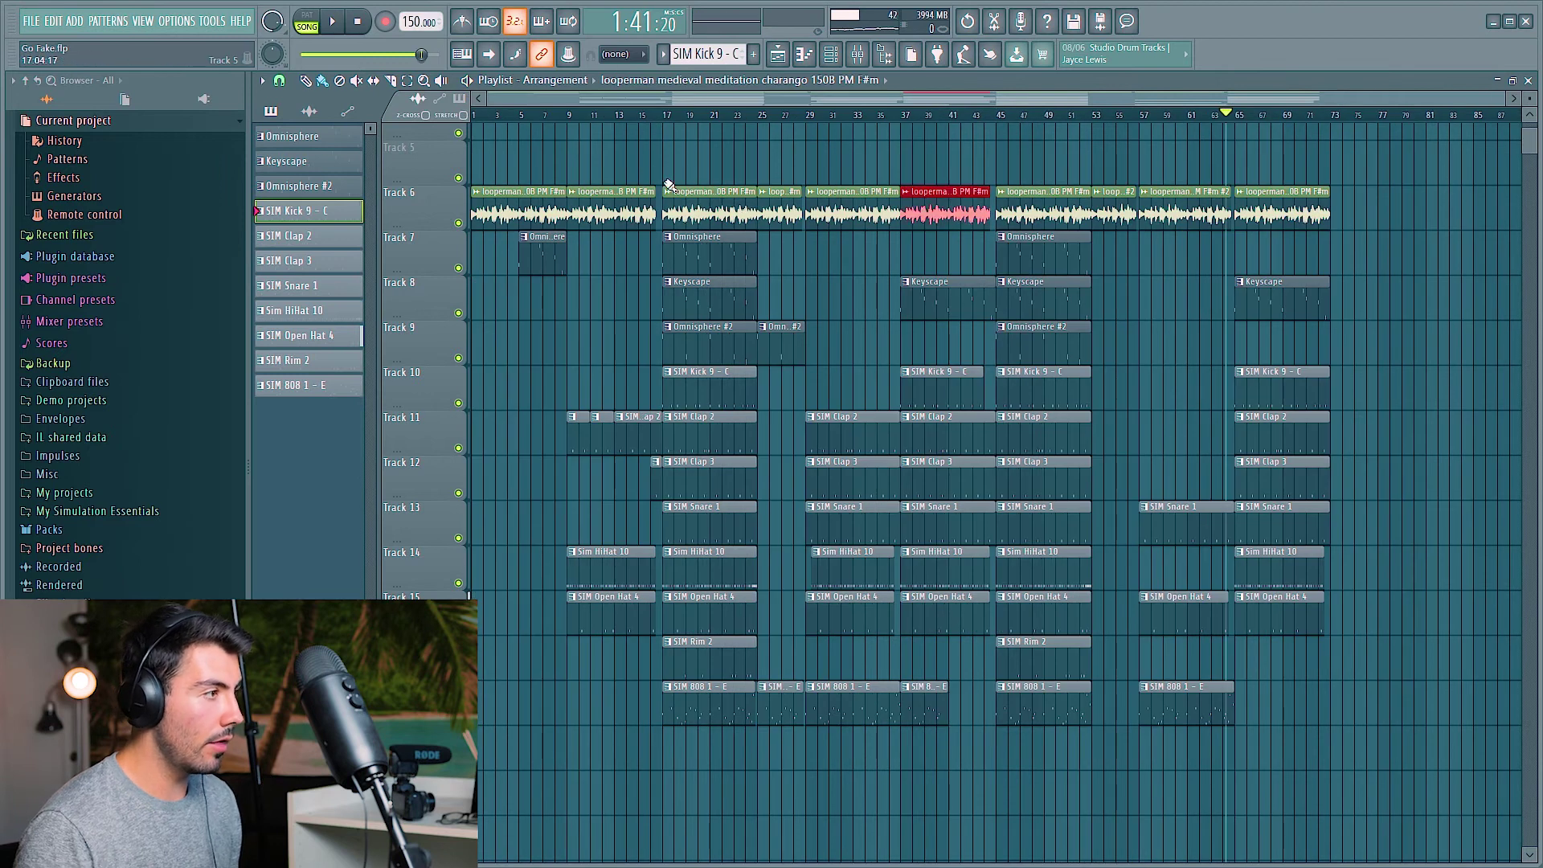
Step: Copy the build-up clips from bars 9 to 16 to bar 73
drag(584, 156, 653, 604)
drag(586, 192, 1350, 191)
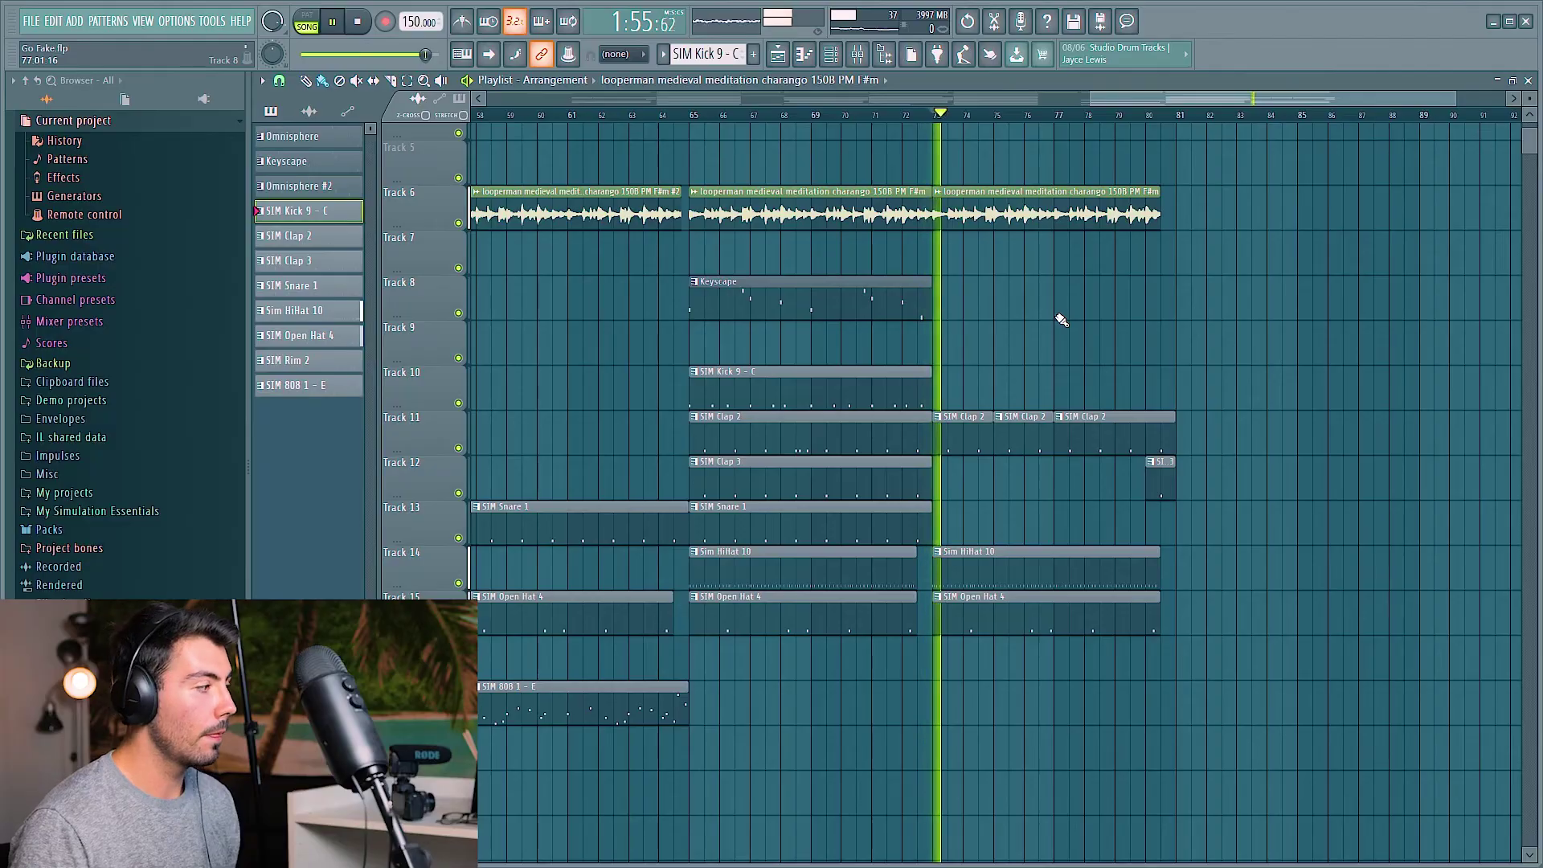
Step: Copy the full drop from bars 45 to 52, including melodies, drums and 808, to bar 81
scroll(1061, 320, down, 3)
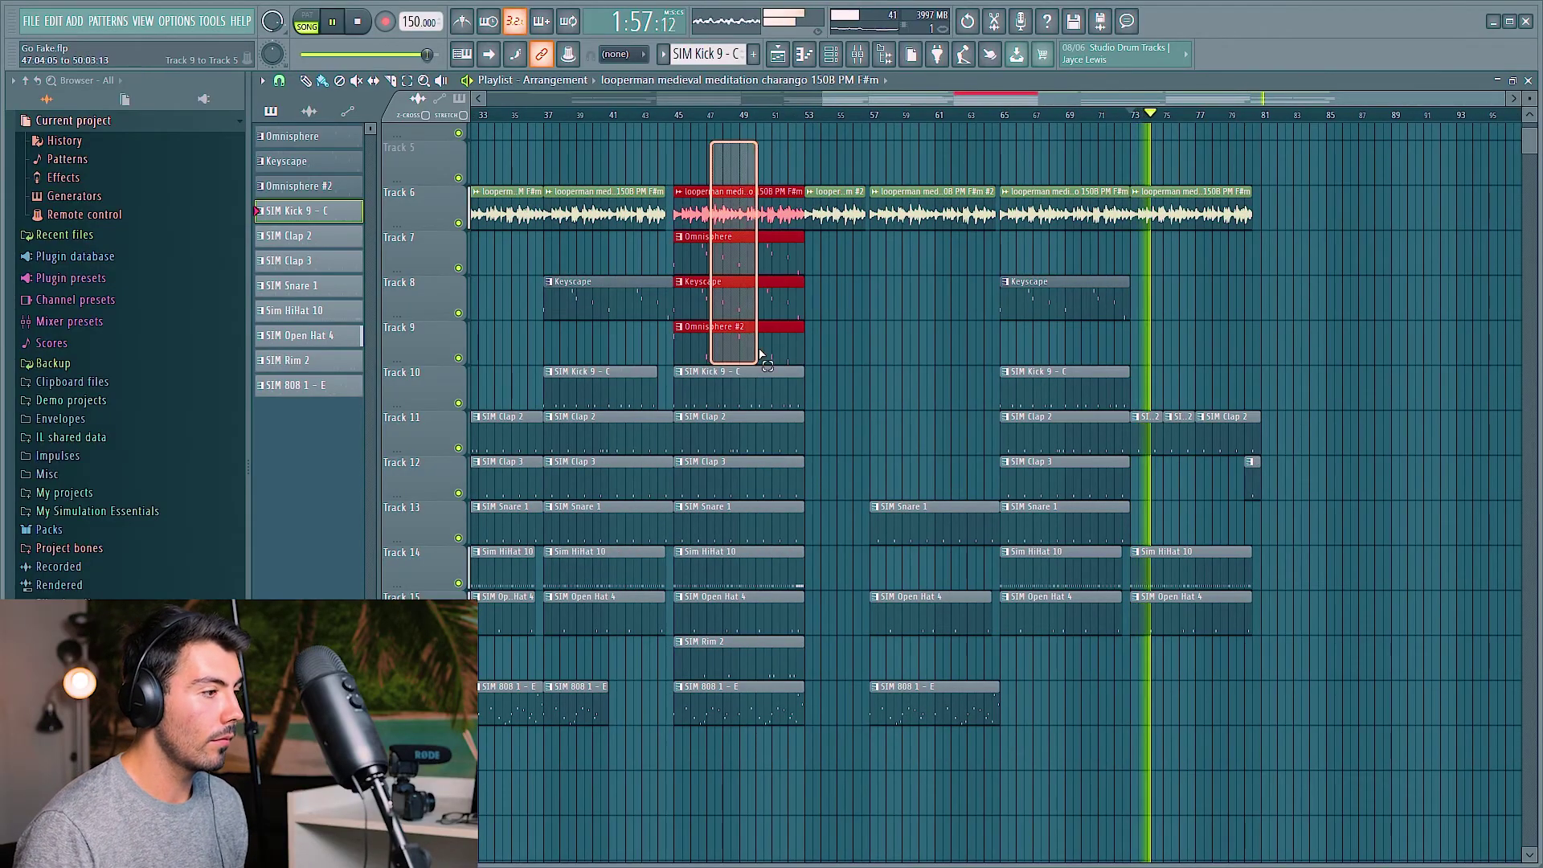
drag(760, 353, 753, 717)
drag(743, 201, 1332, 201)
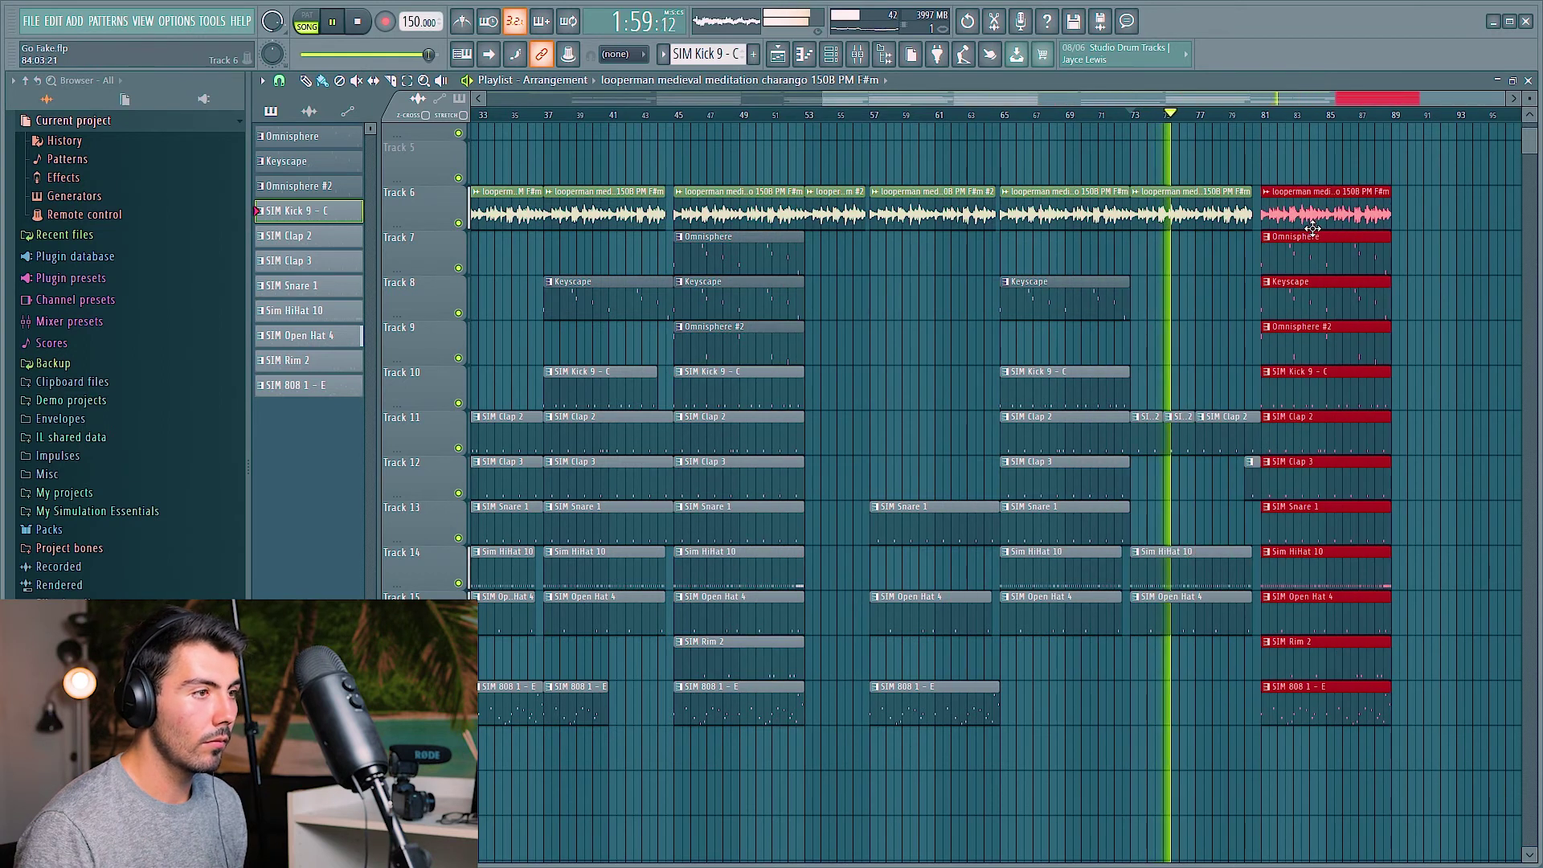
scroll(1204, 558, down, 1)
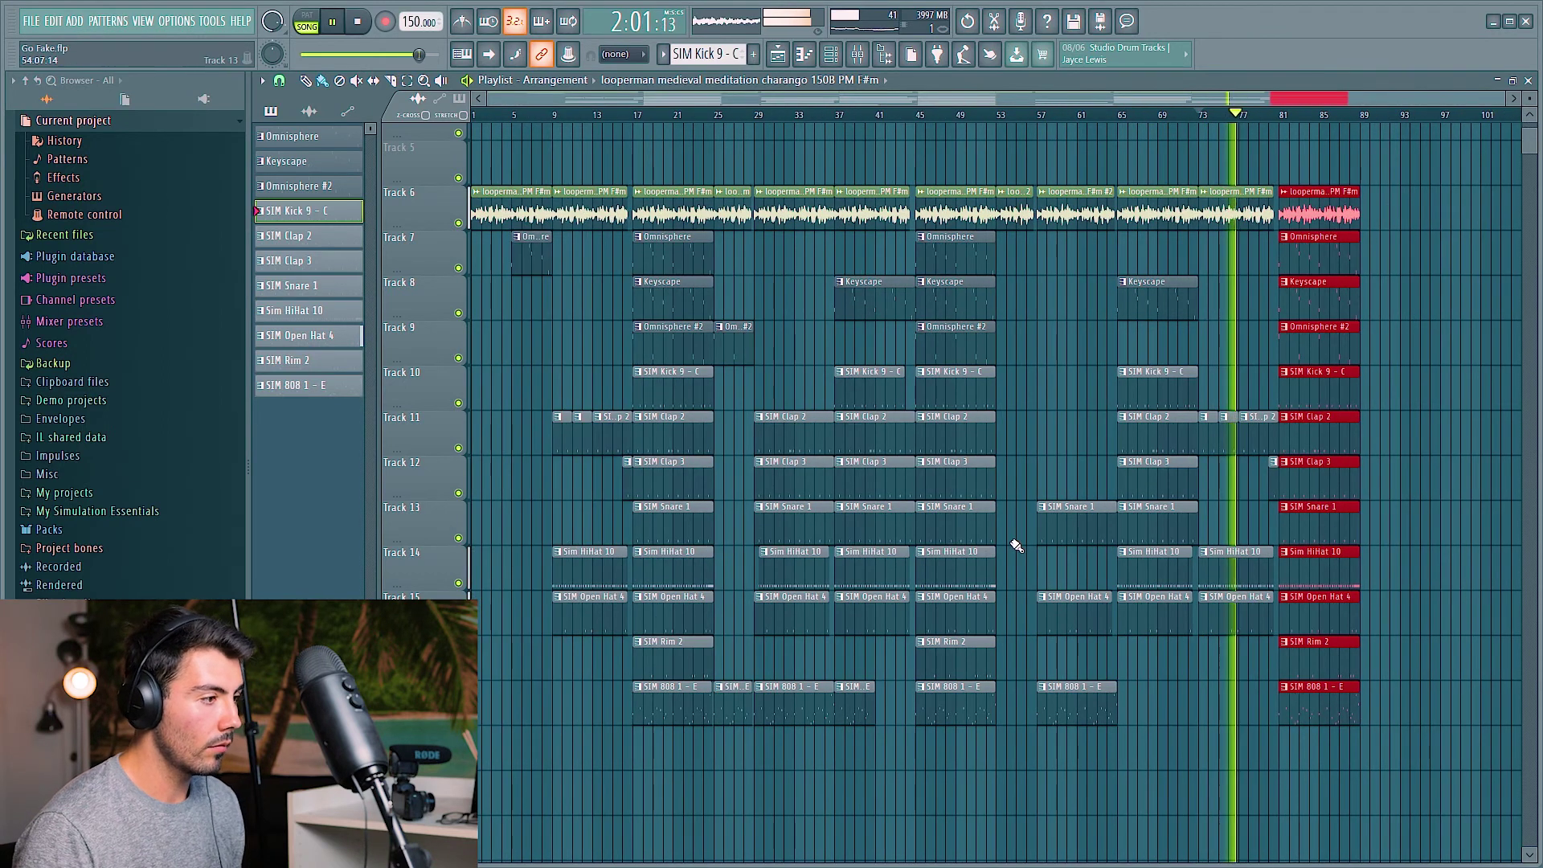
Step: Play through to the final drop, trim the end of its 808 clip and add the #2 charango loop from bars 89 to 96
scroll(1416, 610, up, 3)
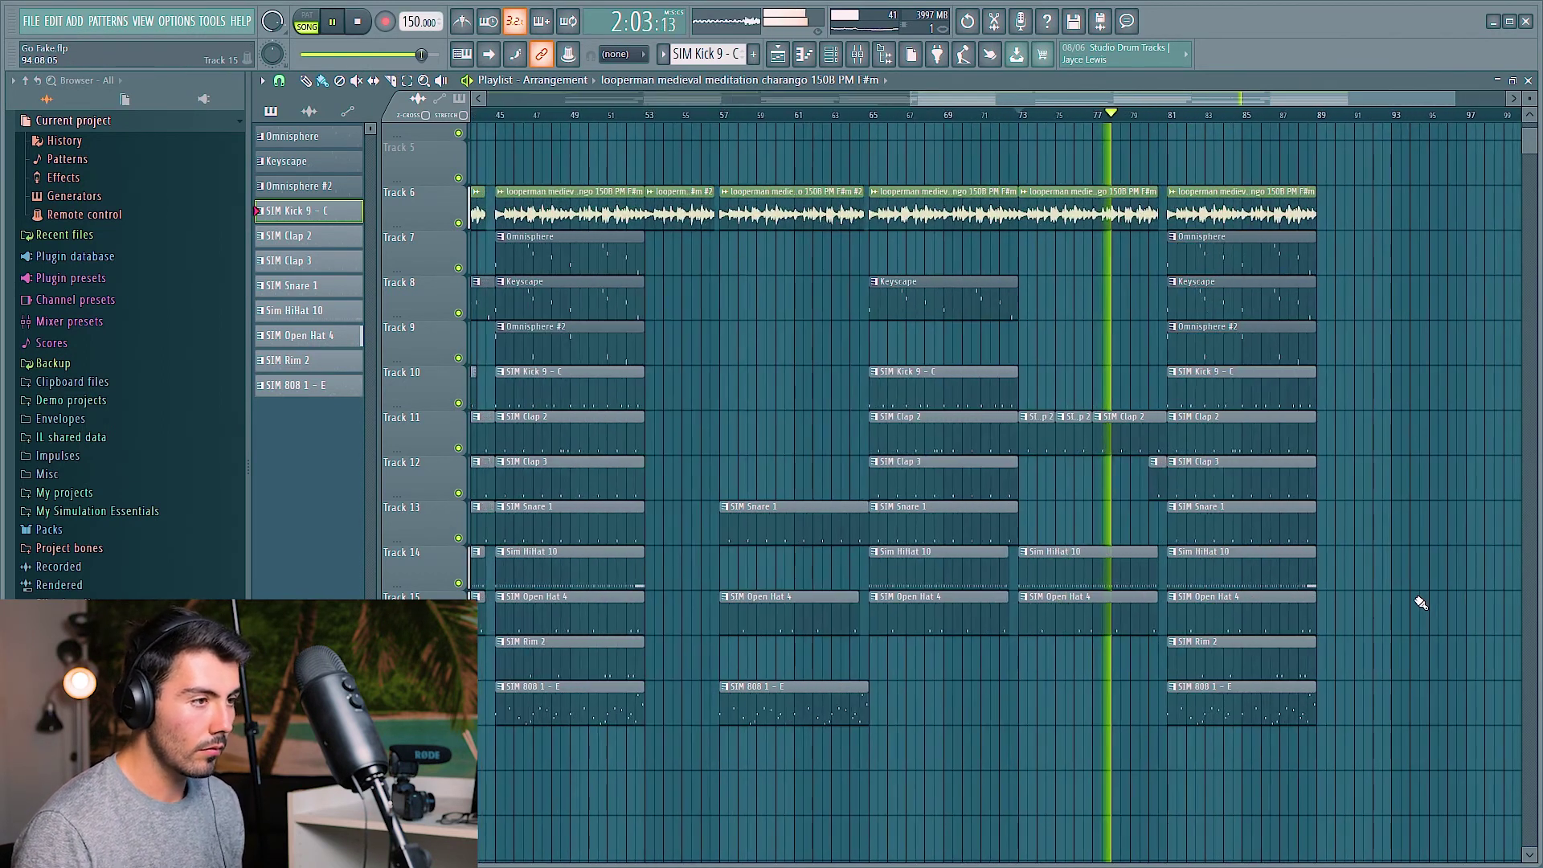
scroll(1013, 366, up, 2)
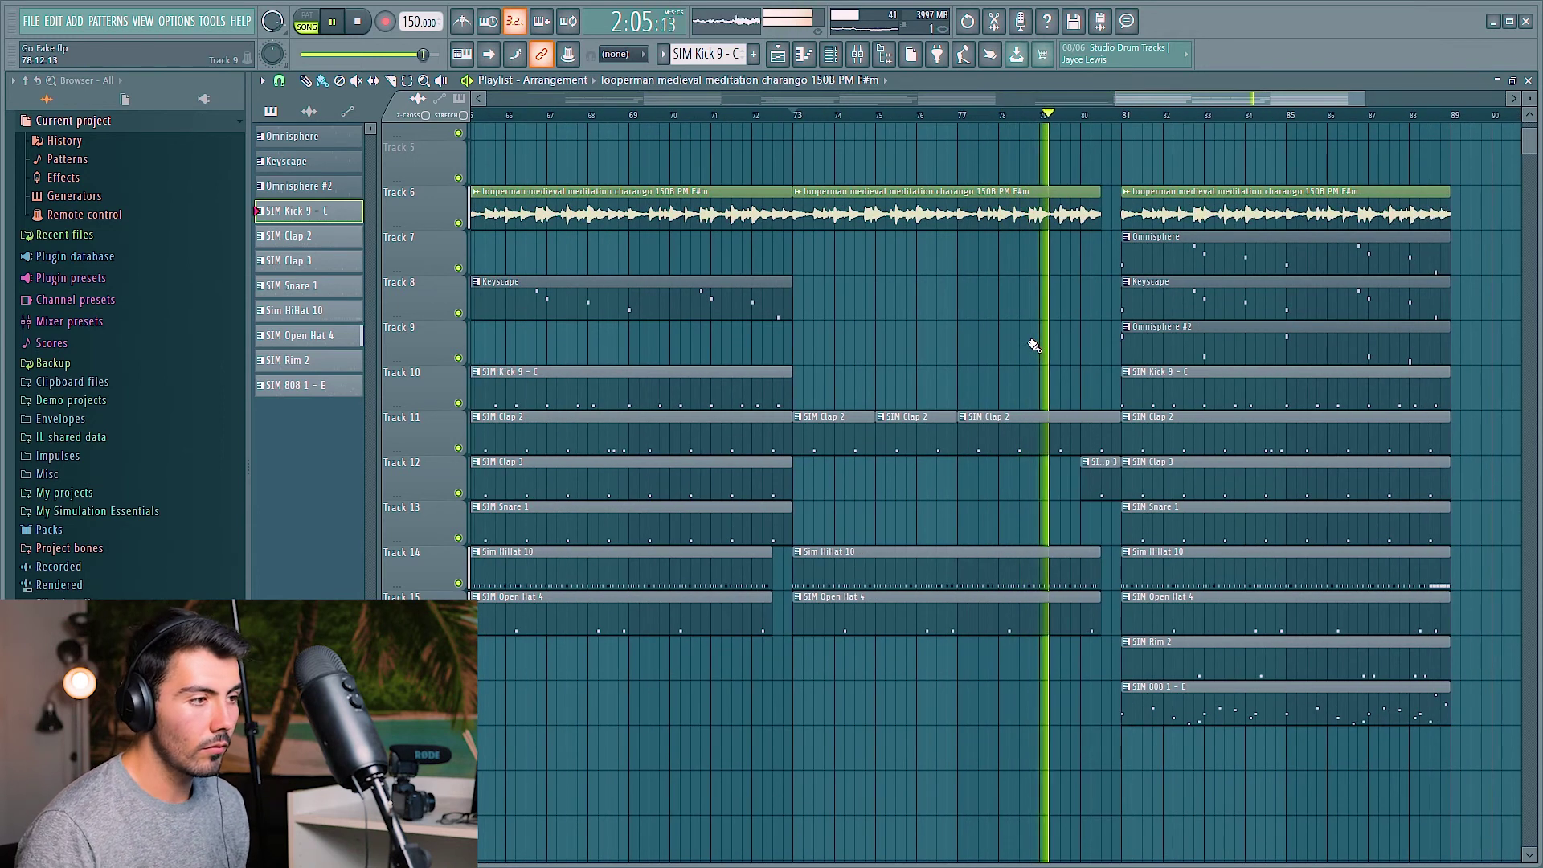
scroll(1064, 338, up, 1)
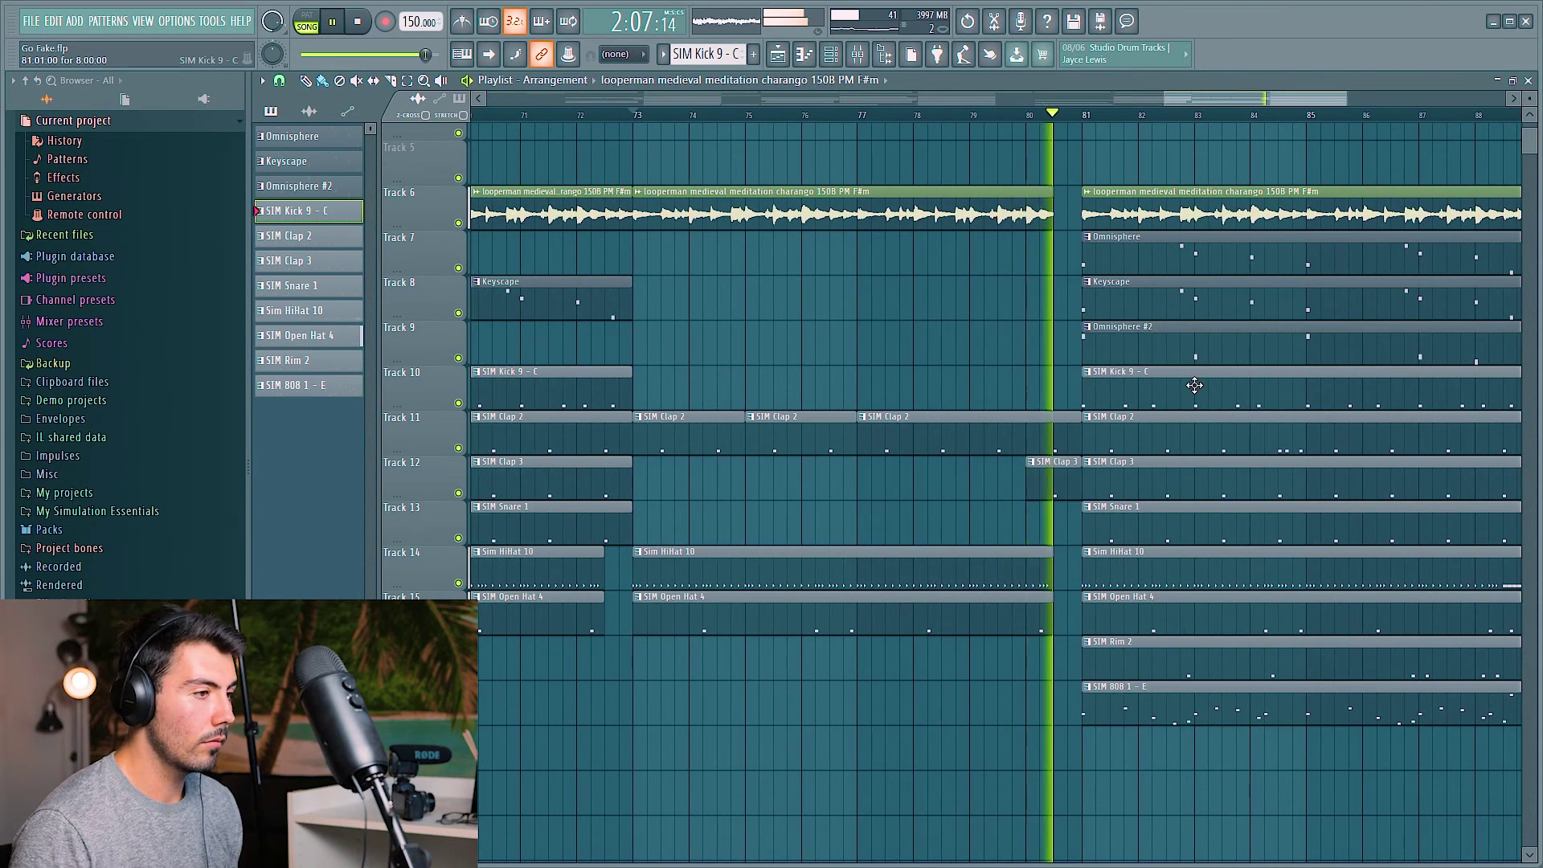
scroll(1195, 385, down, 4)
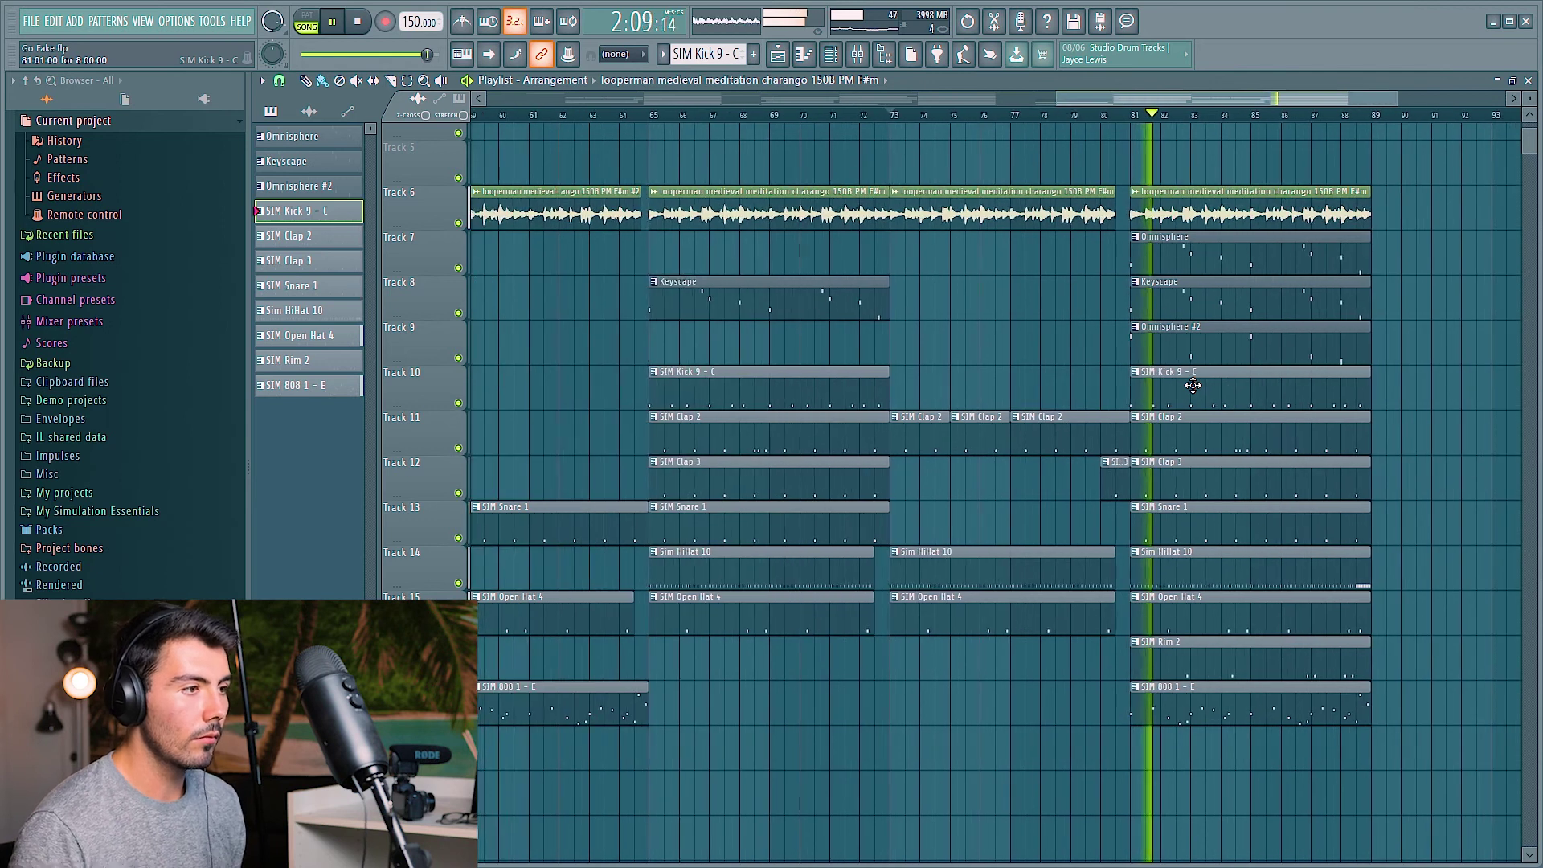
click(856, 65)
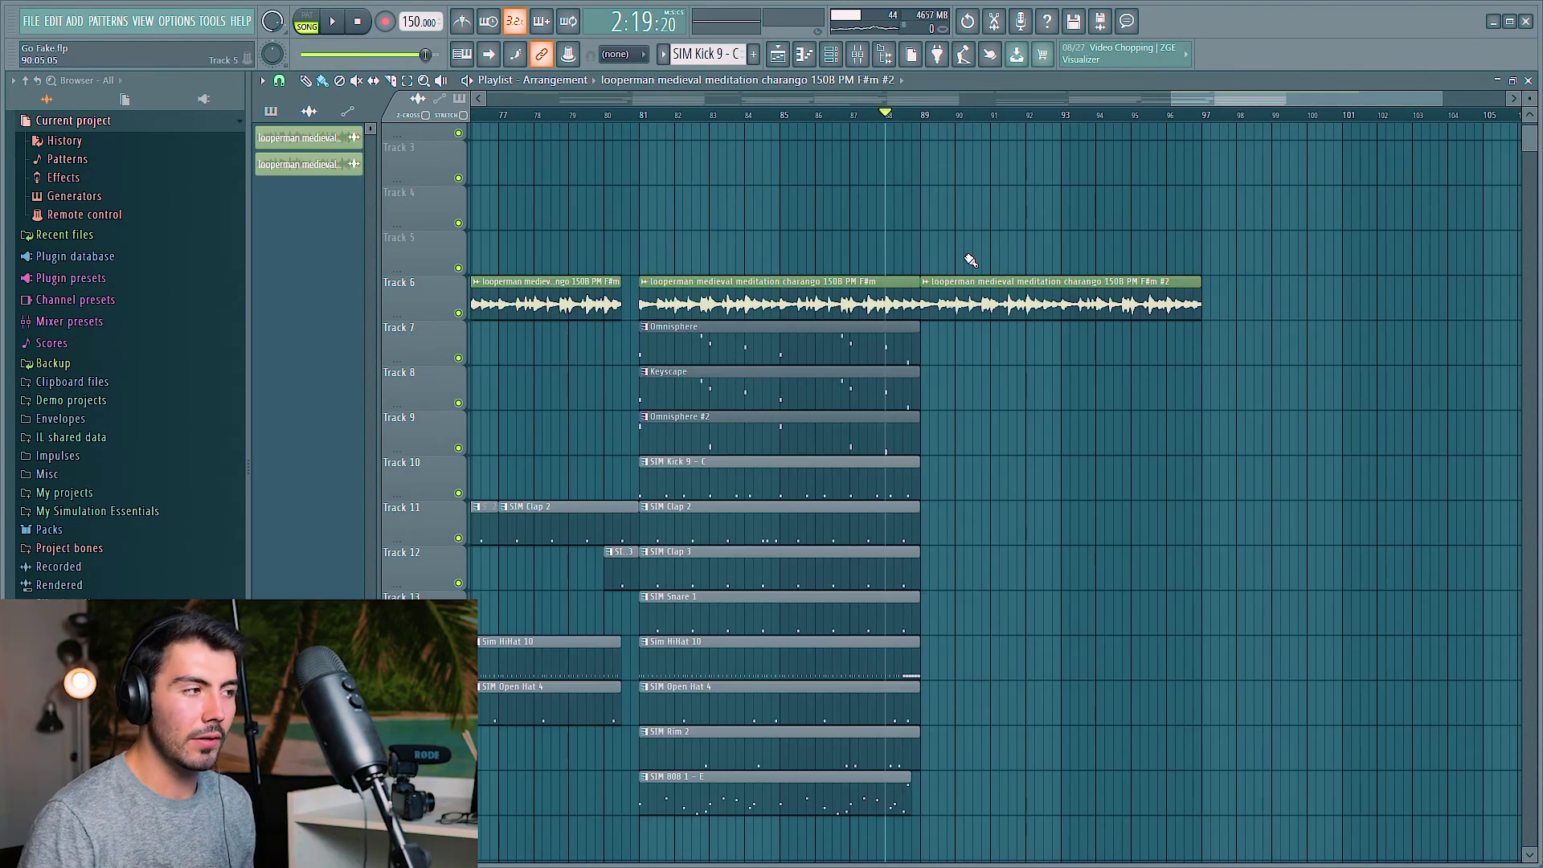
Step: Slice the #2 charango loop at bar 93 and delete the part after the cut
scroll(946, 281, up, 2)
key(c)
click(1118, 305)
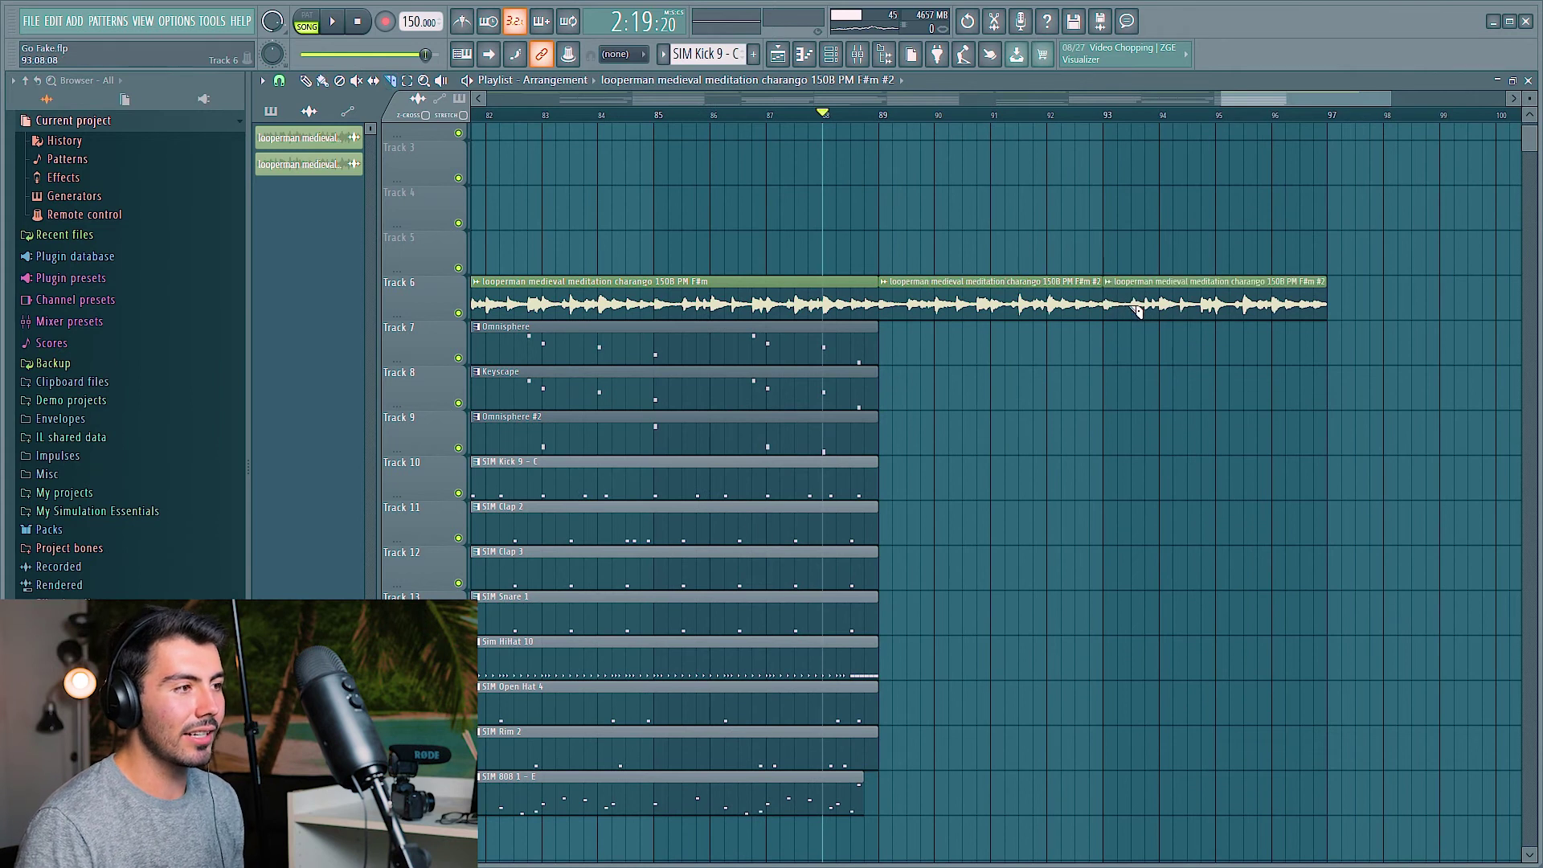
key(b)
right_click(1187, 315)
Step: Copy the full drop from bars 81 to 88, including charango, melodies, drums and 808, to bar 93
scroll(1186, 337, down, 2)
mouse_move(799, 233)
mouse_down()
mouse_move(806, 665)
mouse_move(838, 820)
mouse_up()
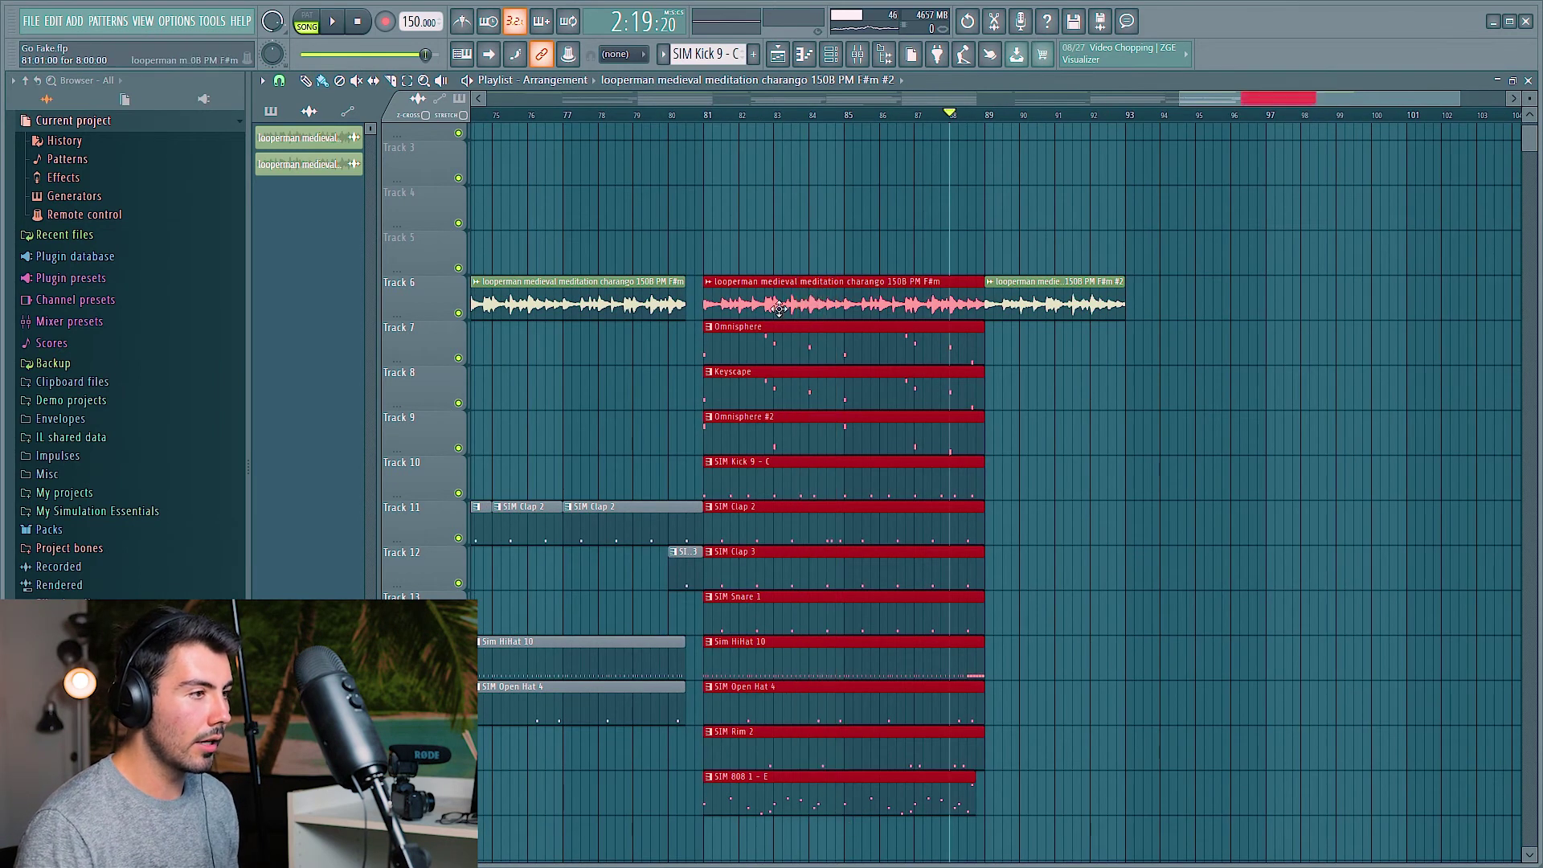
drag(779, 309, 1201, 309)
click(1213, 248)
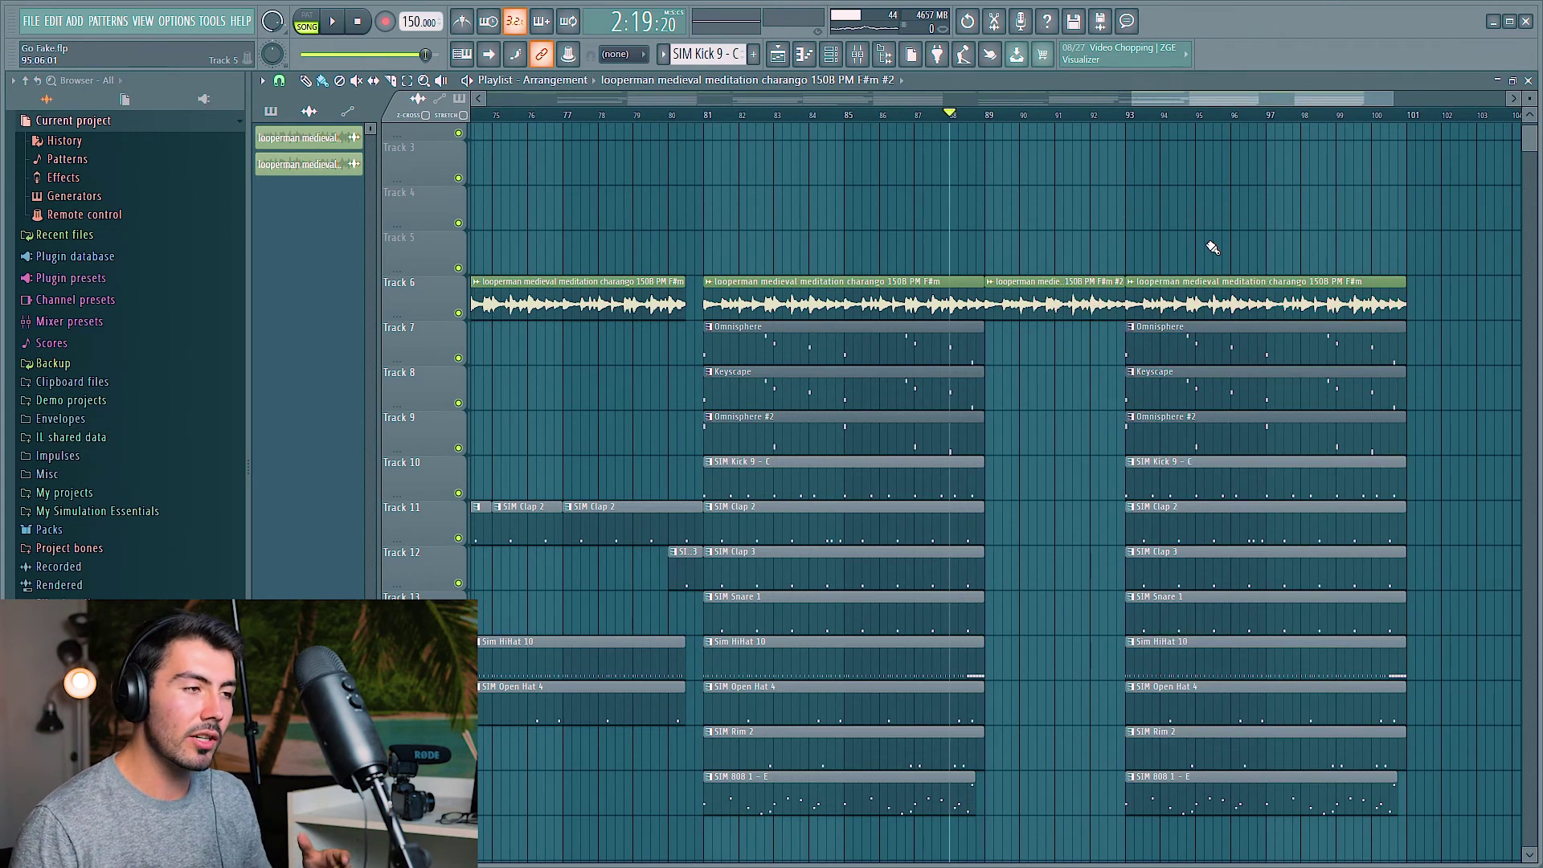
Step: Make the charango clip at bar 93 unique and raise its time-stretching pitch
scroll(1322, 234, down, 3)
scroll(1426, 344, up, 2)
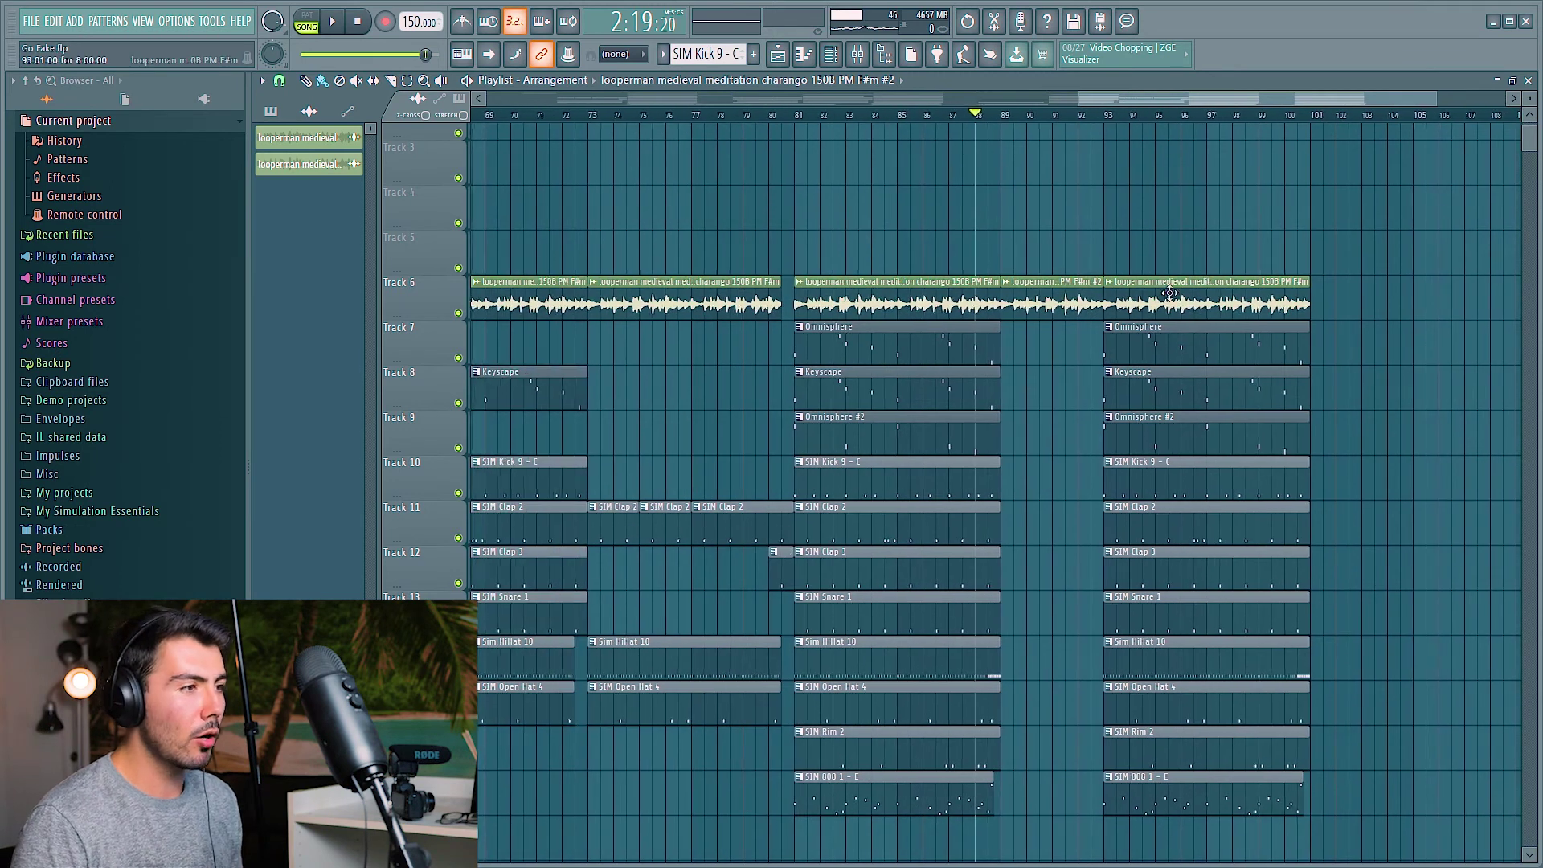
click(1110, 282)
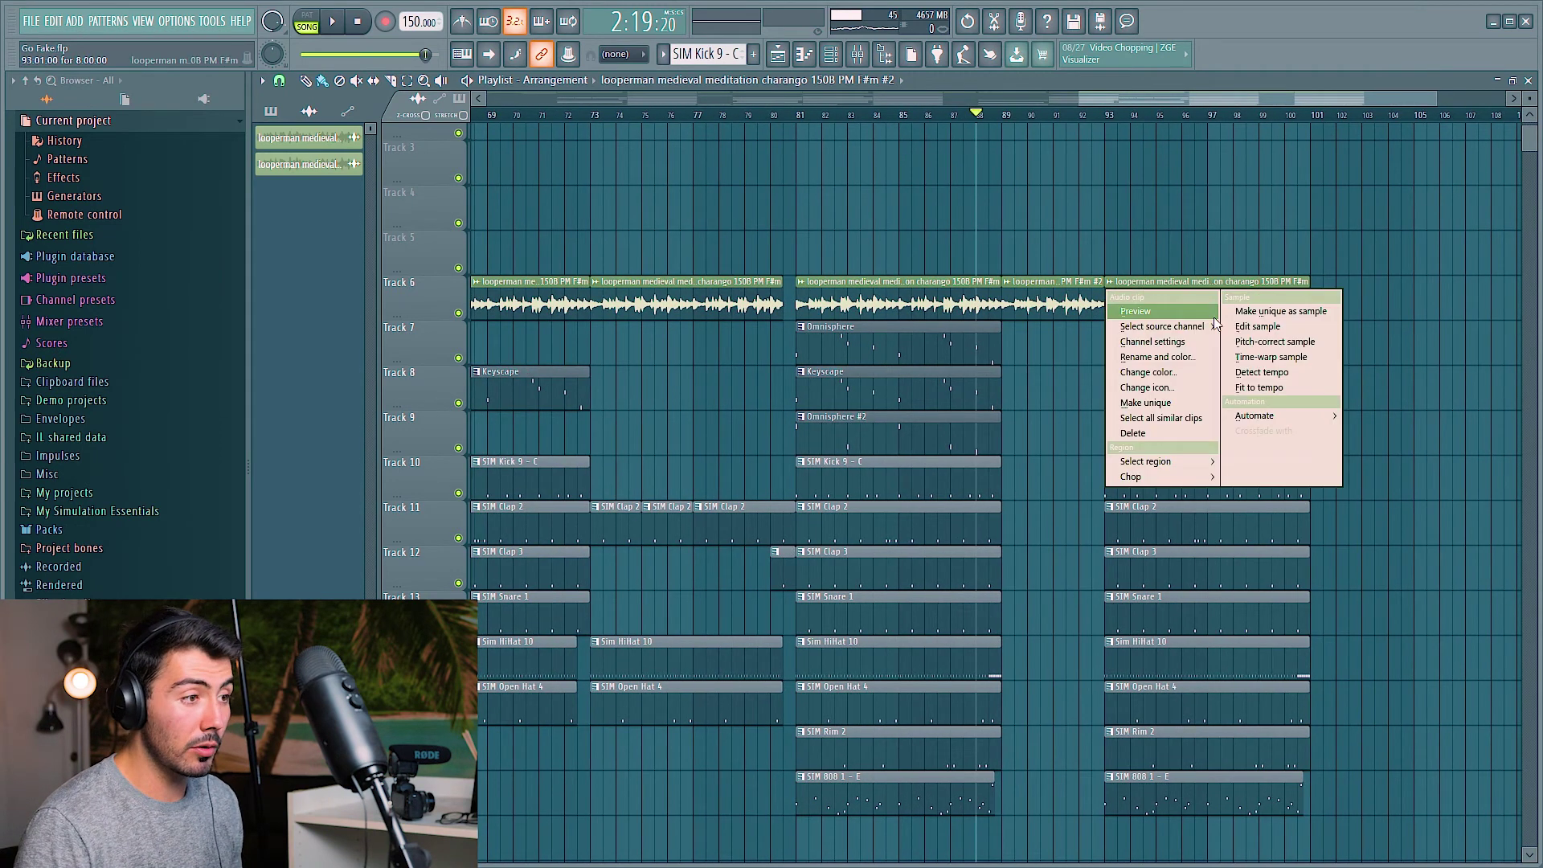
click(1174, 401)
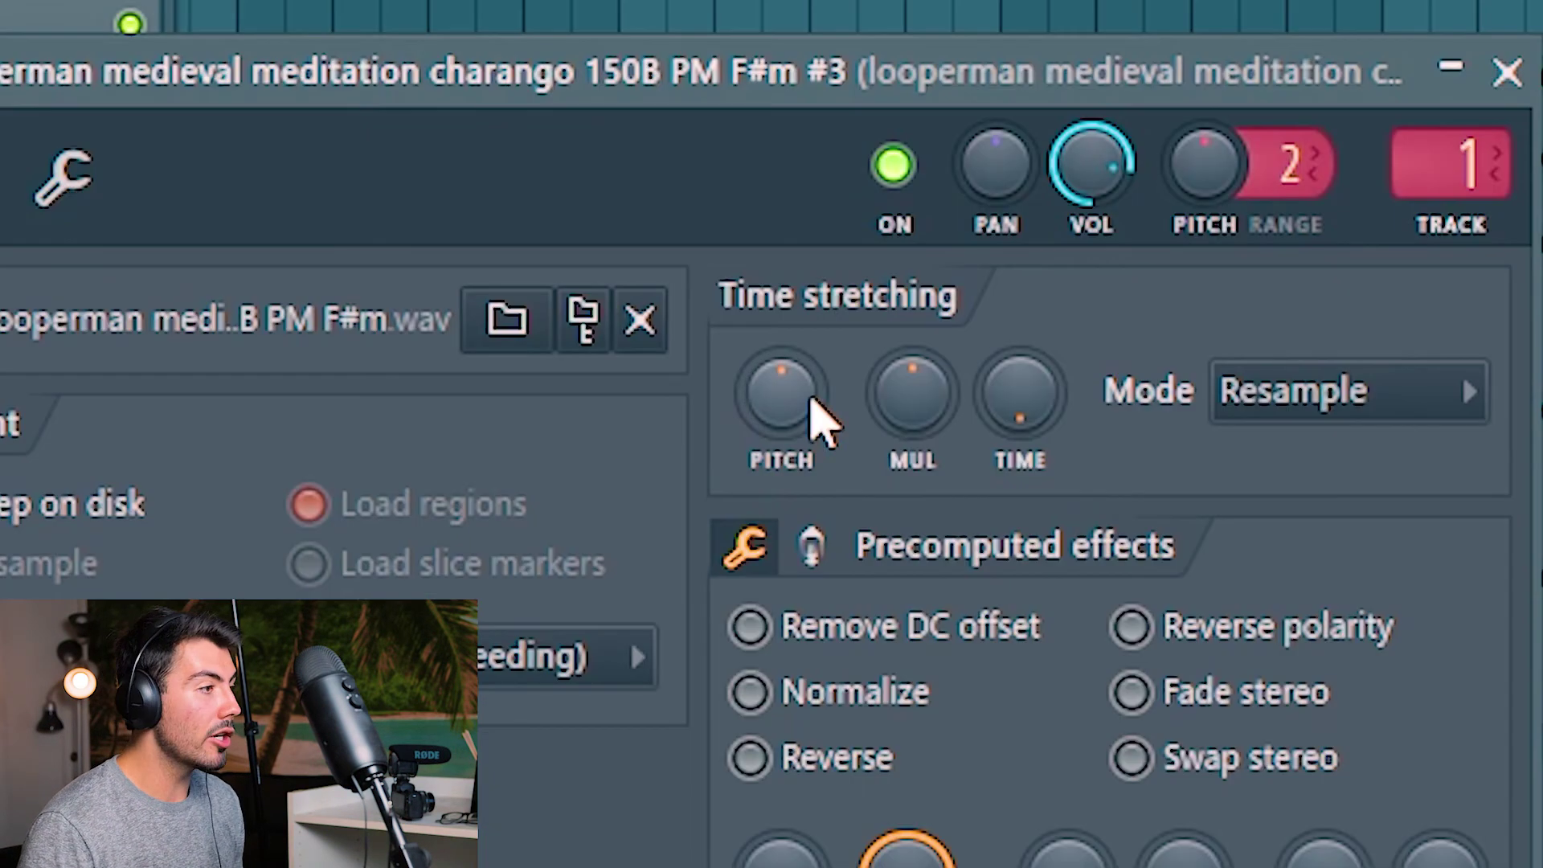
drag(809, 394, 809, 314)
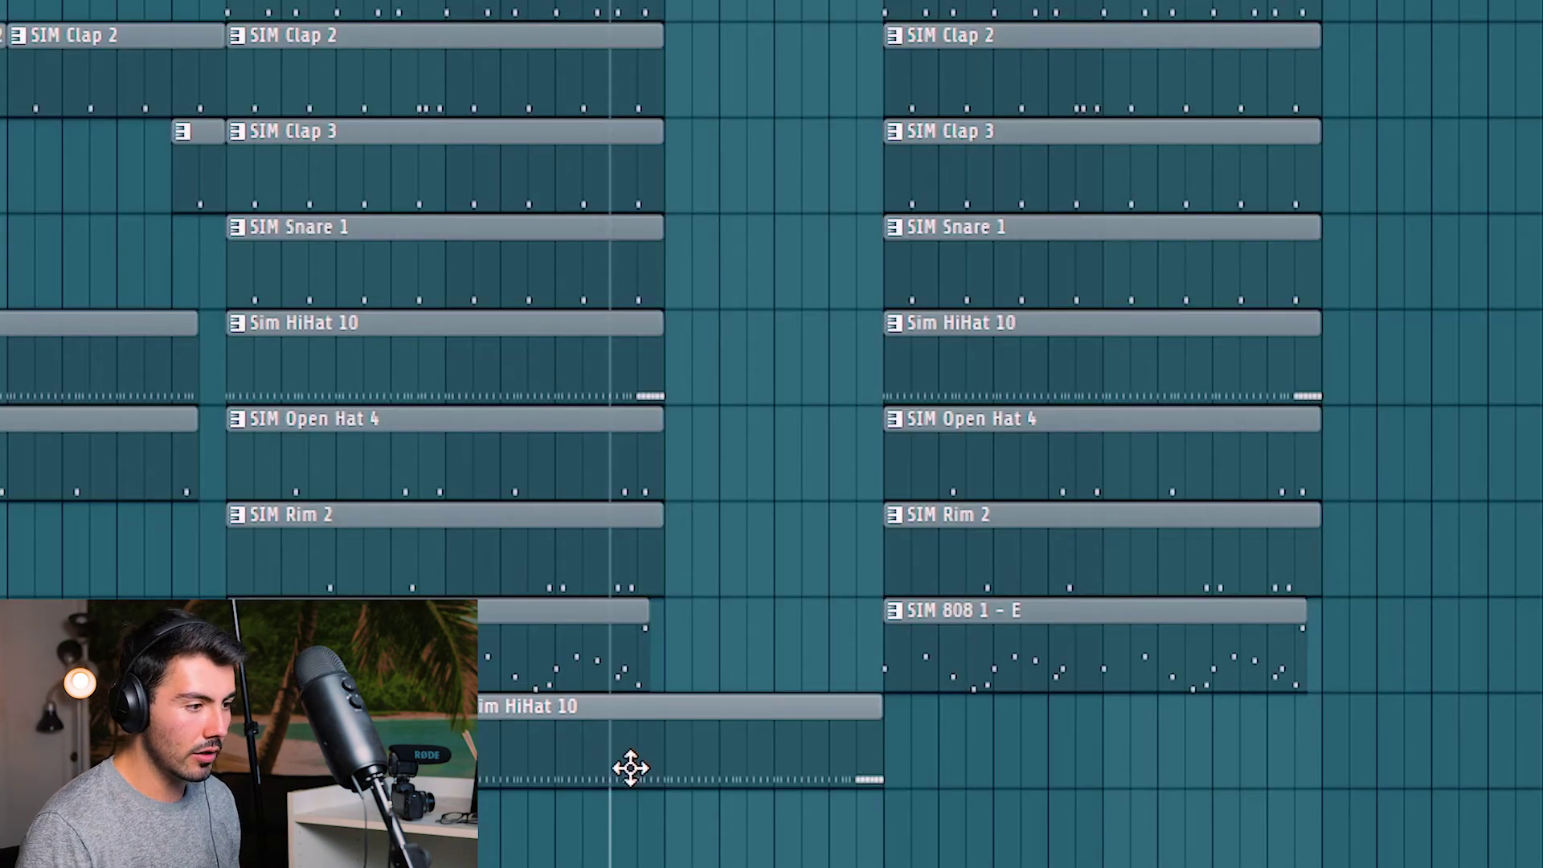
Step: Fill the break at bars 89 to 92 with the hi-hat clip and copies of the open hat and rim clips
drag(468, 764, 696, 751)
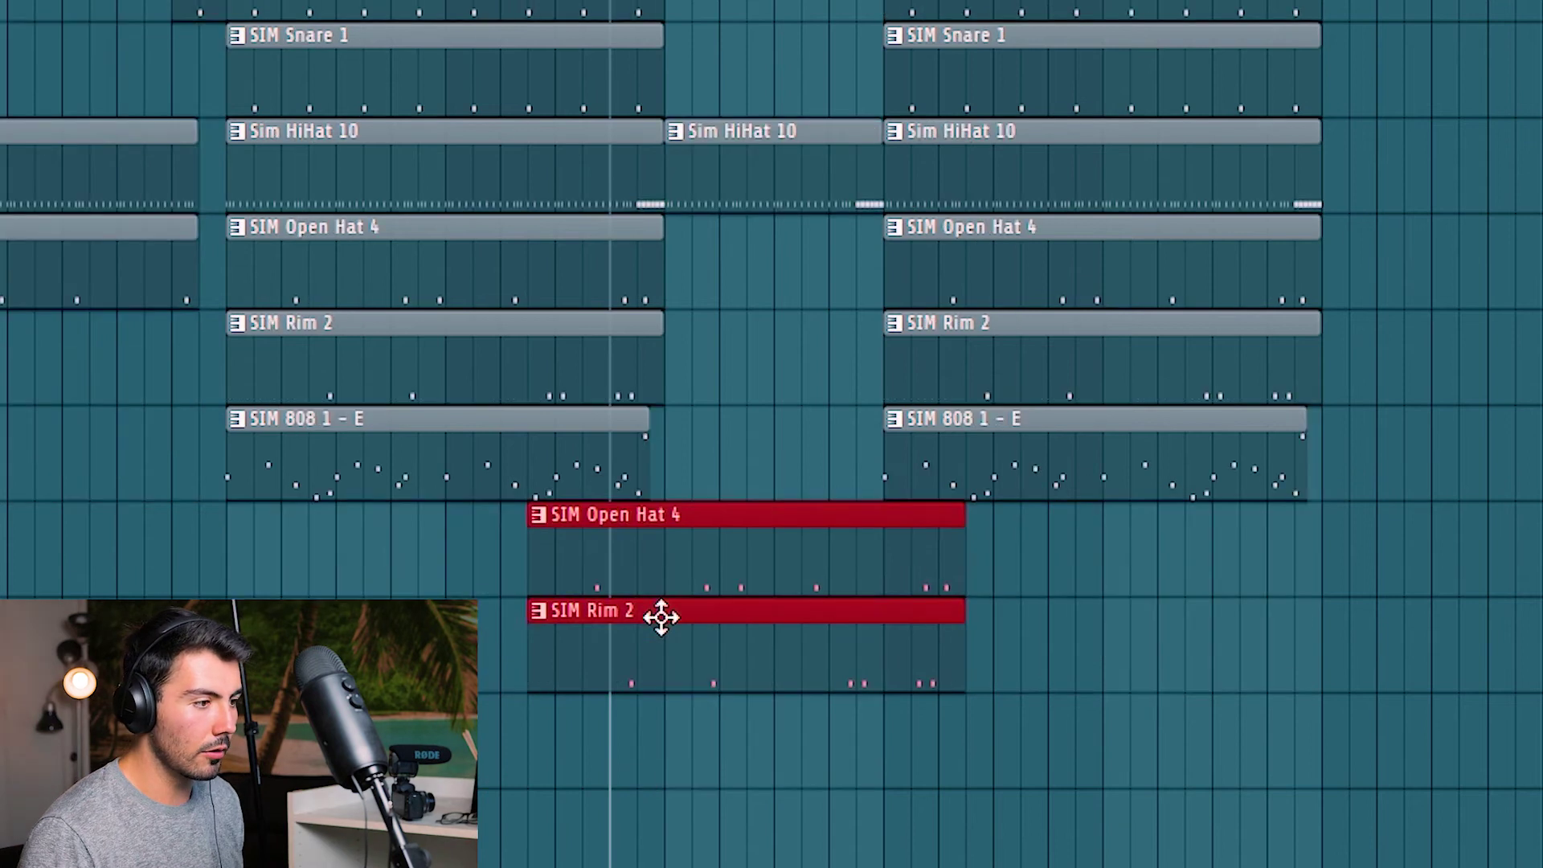
drag(662, 613, 610, 613)
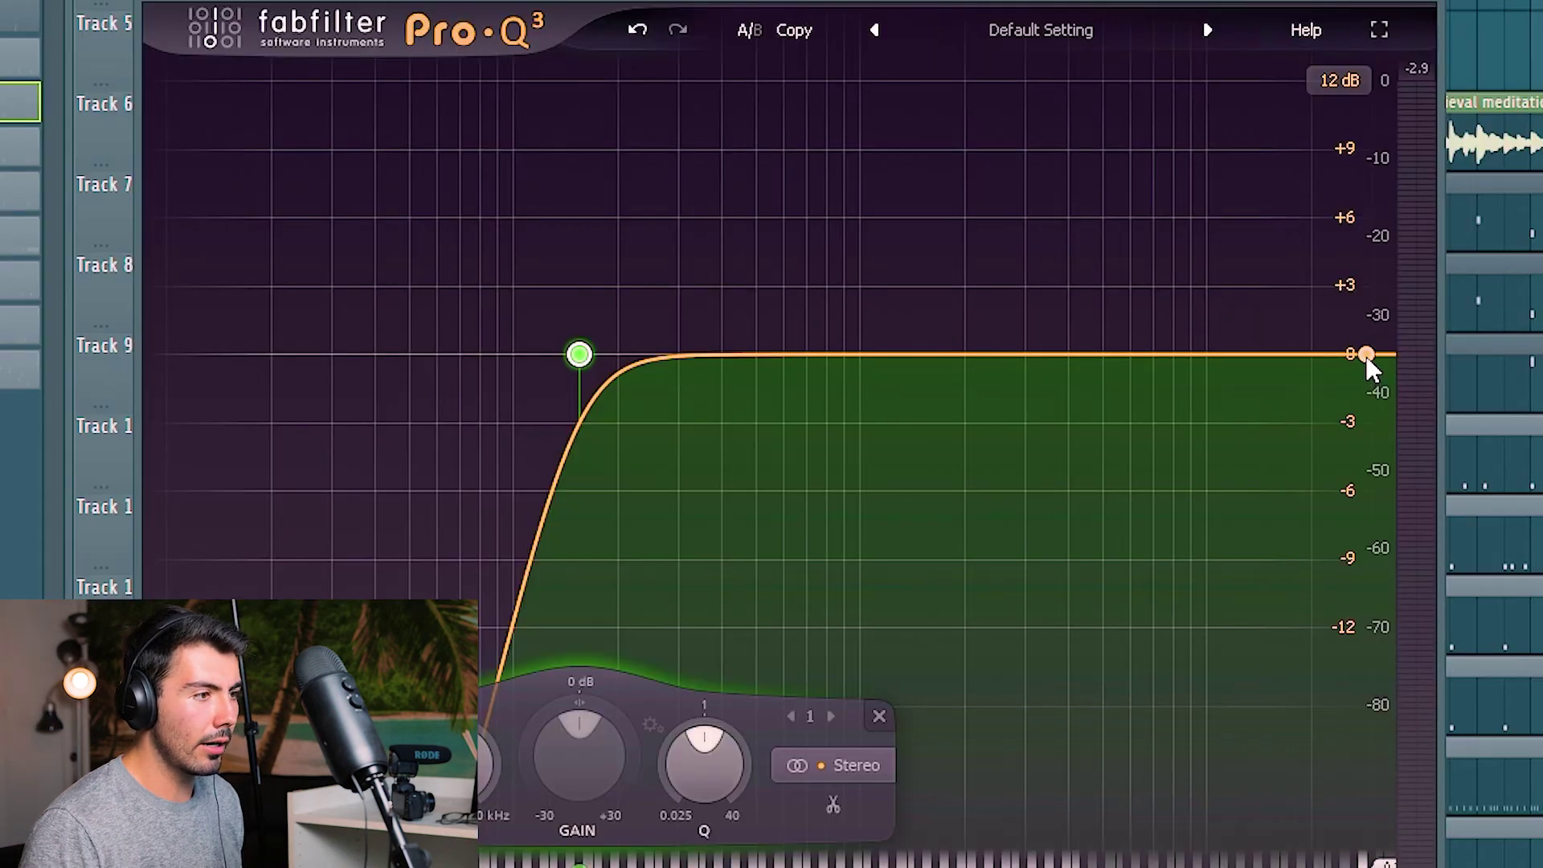
Step: Add a 12 dB/oct high-cut band at the upper end of the Pro-Q 3 curve and start playback
click(1366, 355)
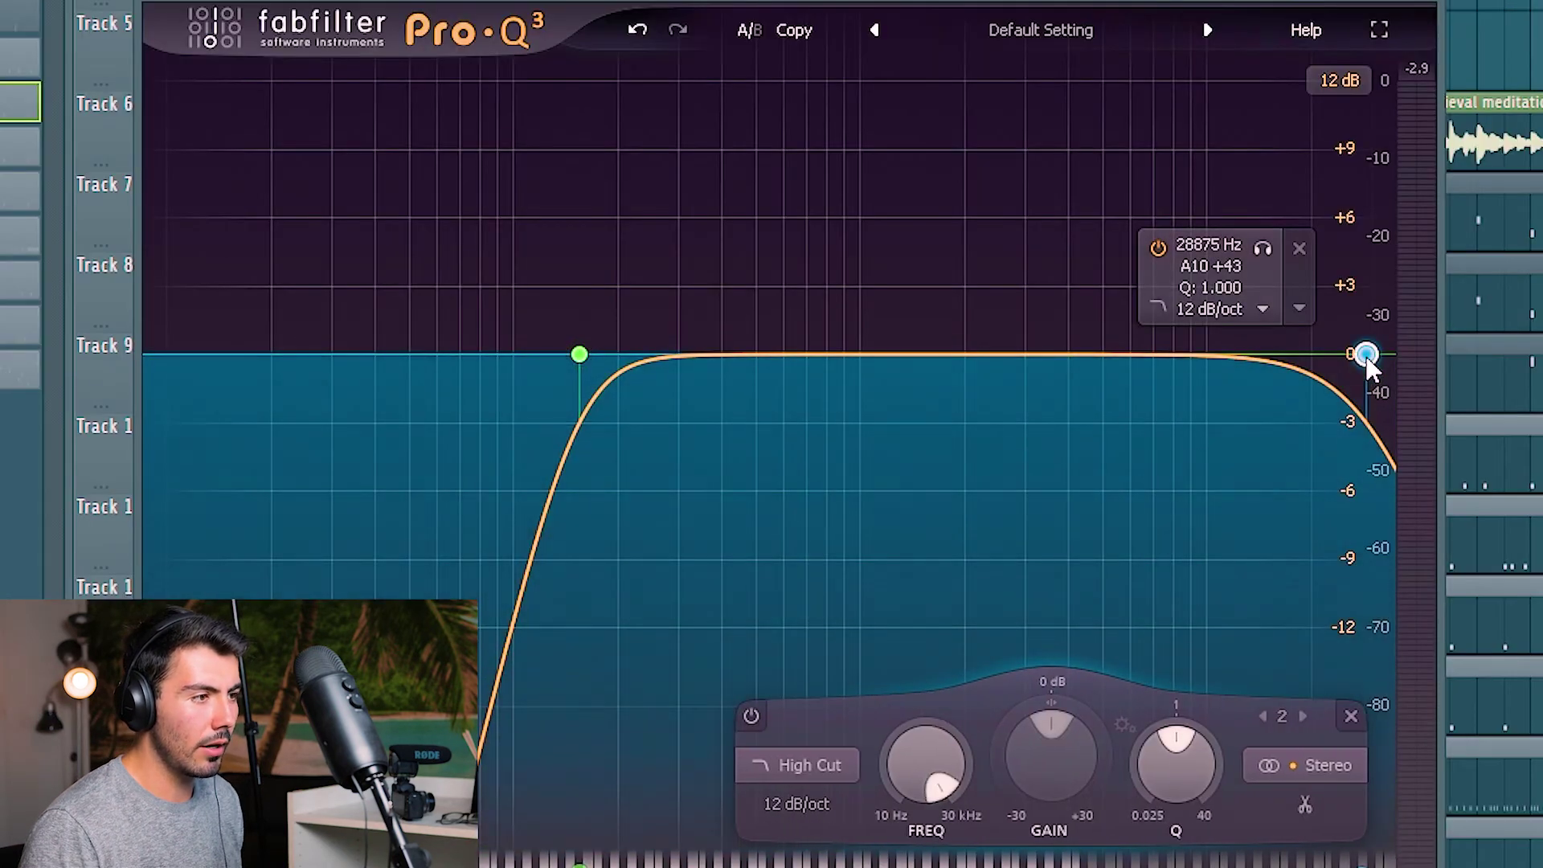
key(space)
drag(934, 735, 973, 813)
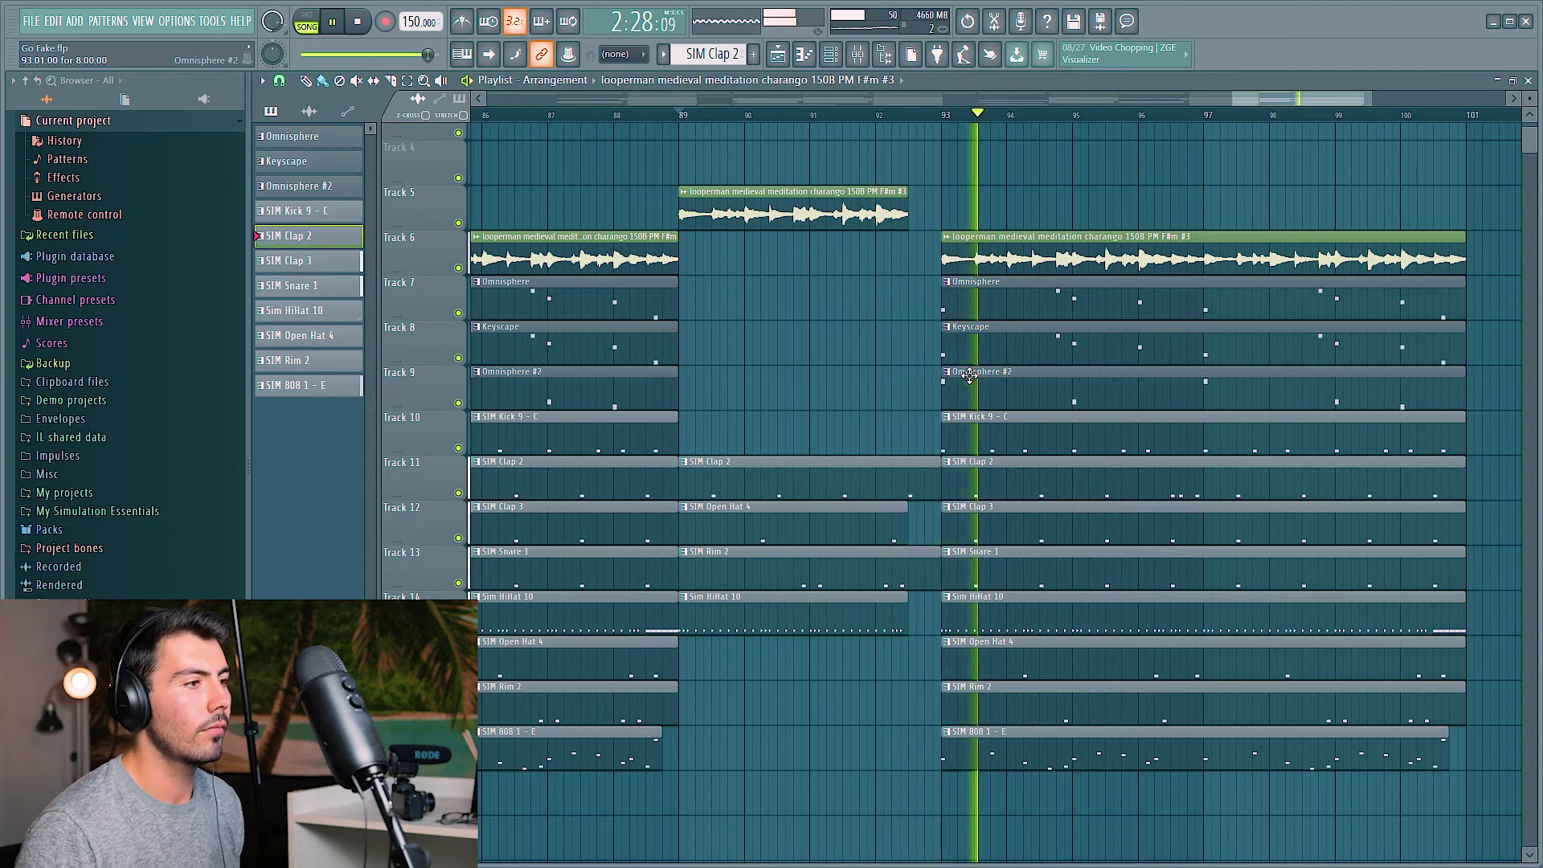
Step: Review the break and final drop across bars 89 to 100 and stop playback
scroll(1145, 418, down, 5)
scroll(1144, 419, up, 3)
click(358, 21)
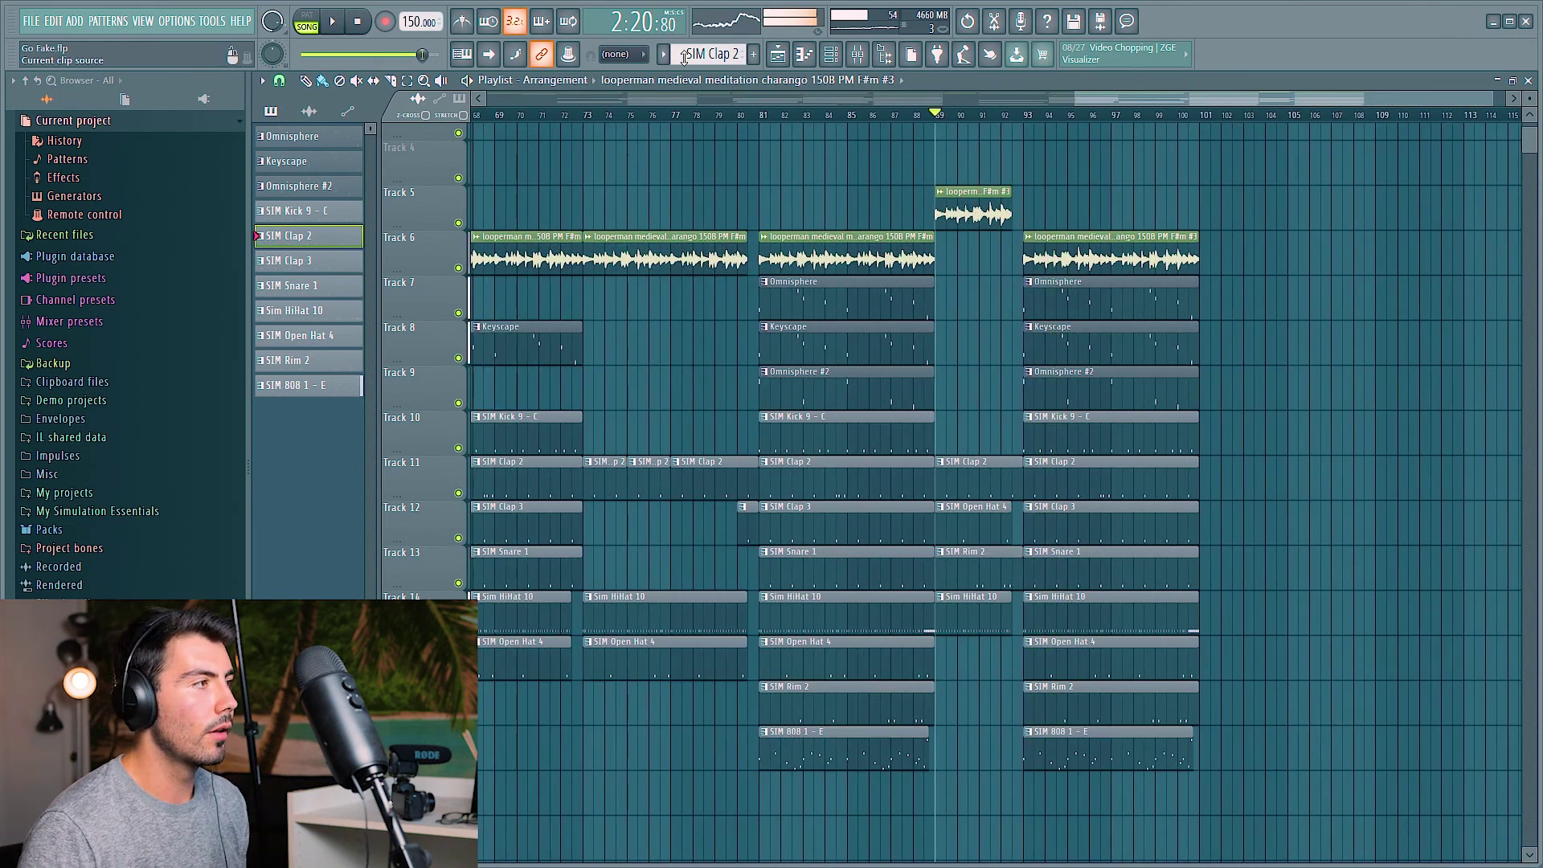
scroll(1481, 327, down, 3)
scroll(1481, 327, up, 3)
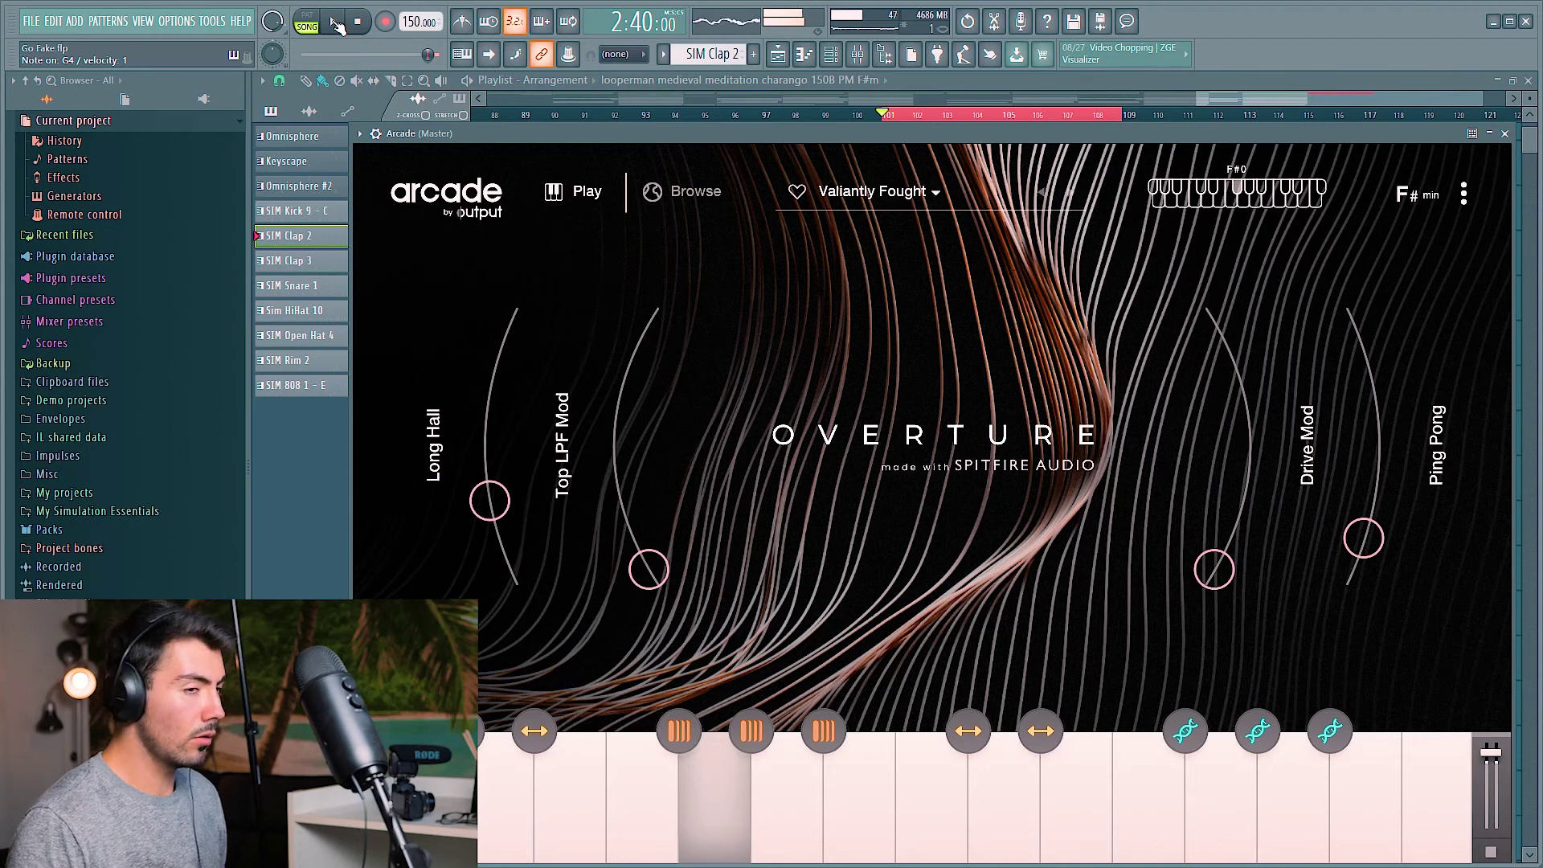
Step: Close the Arcade instrument window and return to the playlist
click(1504, 134)
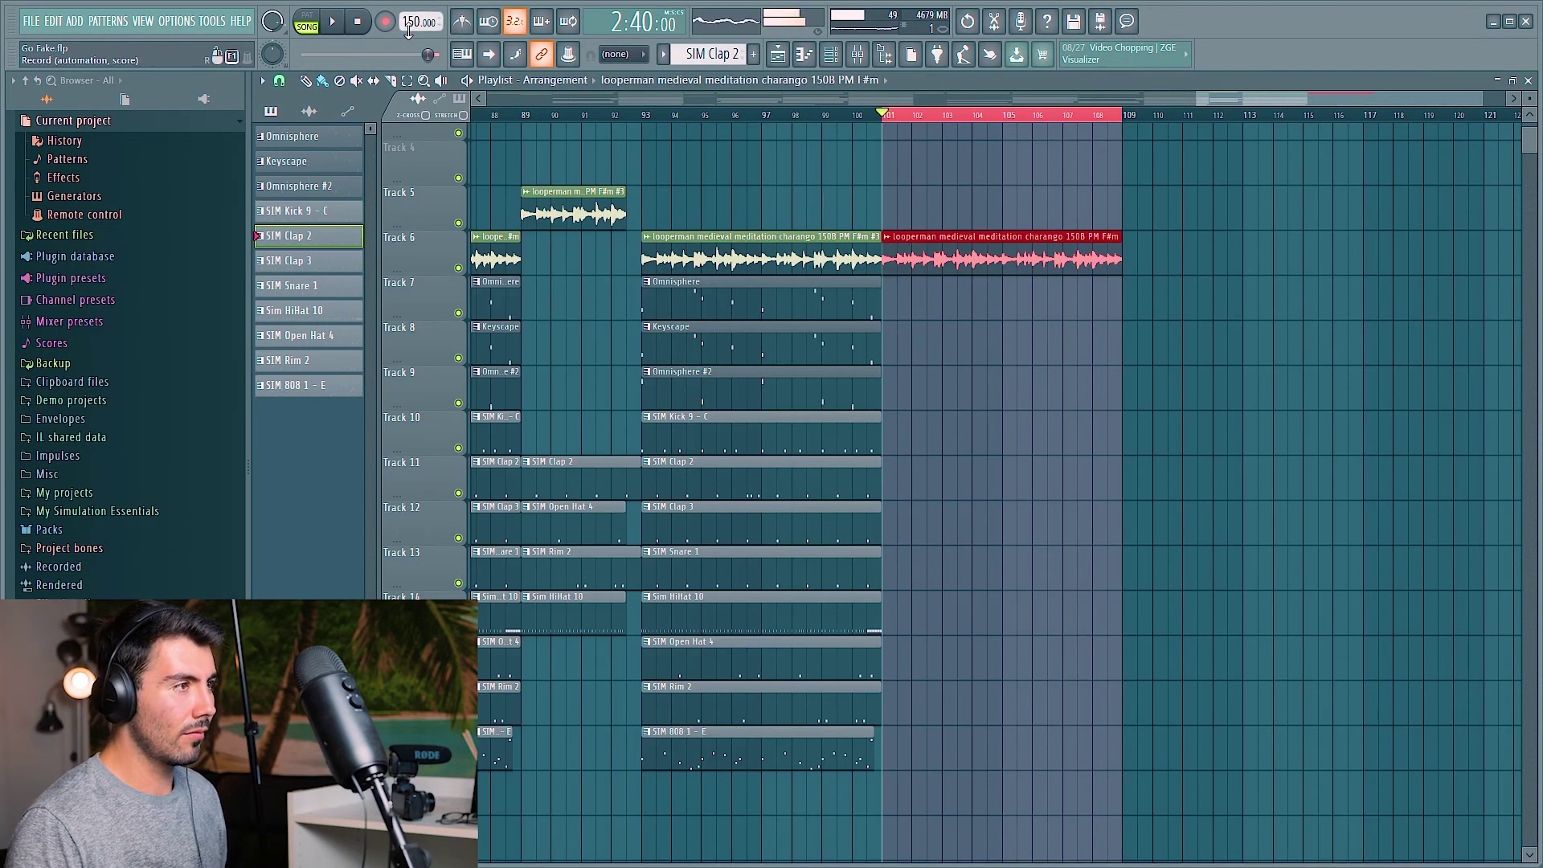
click(867, 57)
click(866, 56)
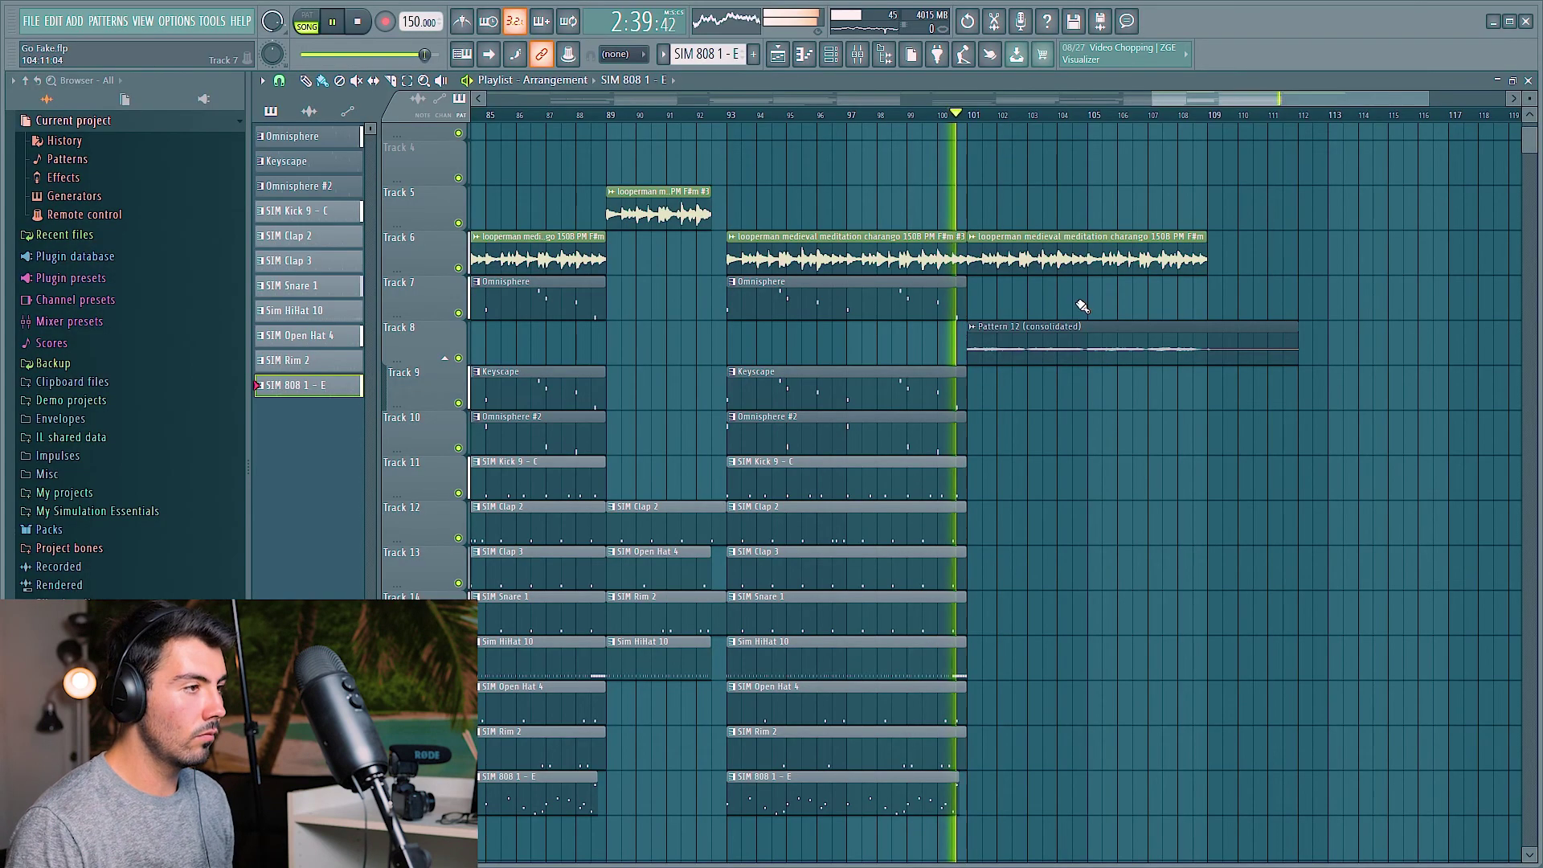
Step: Trim the Pattern 12 (consolidated) clip to end at bar 109 with the charango outro and open its channel settings
shift+right_click(1211, 355)
right_click(1227, 354)
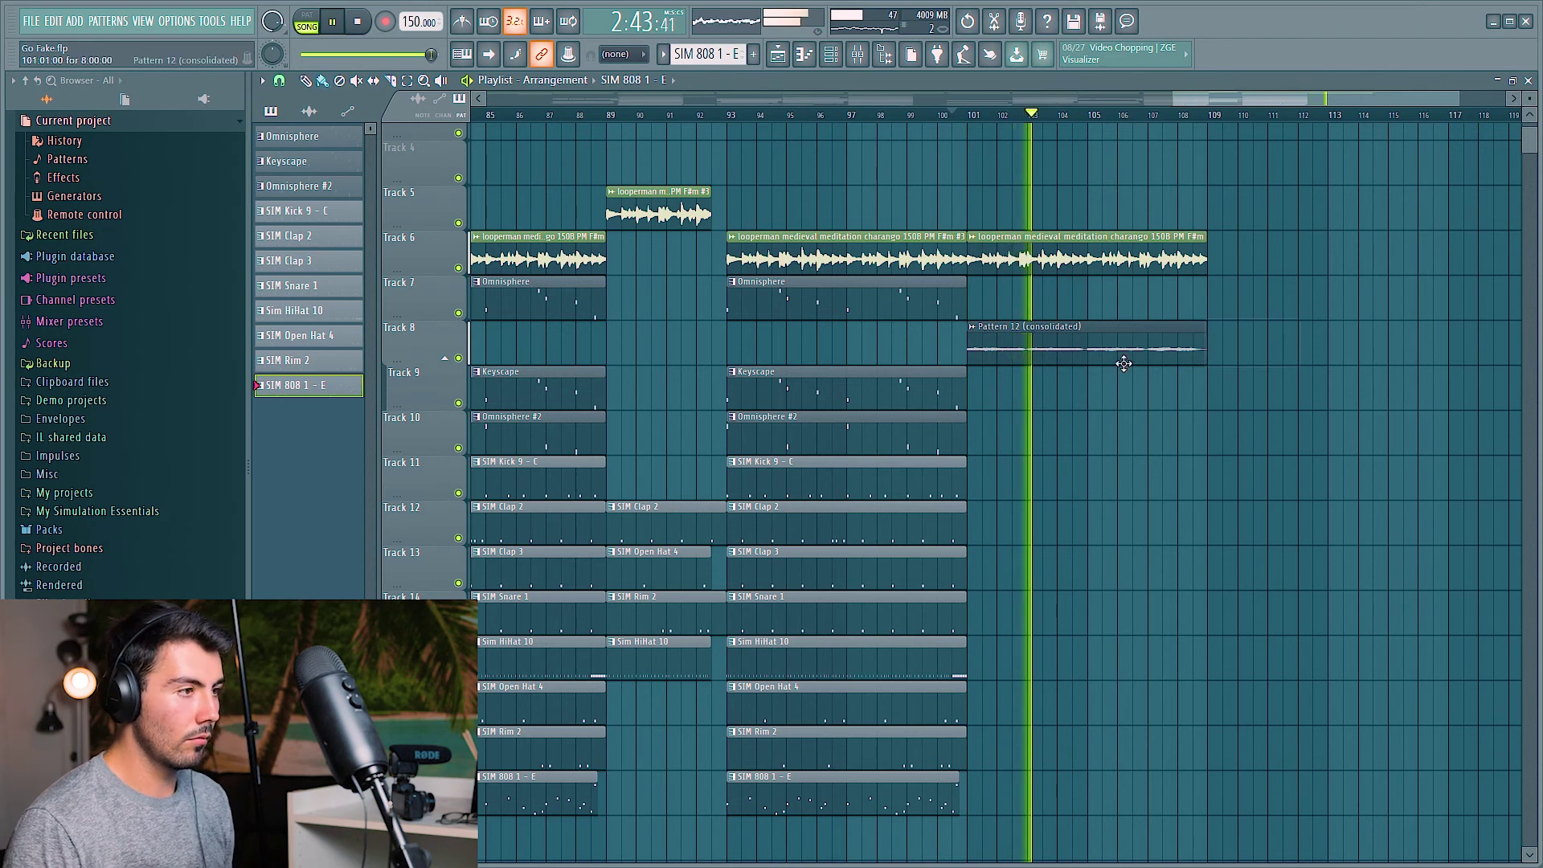
double_click(1124, 364)
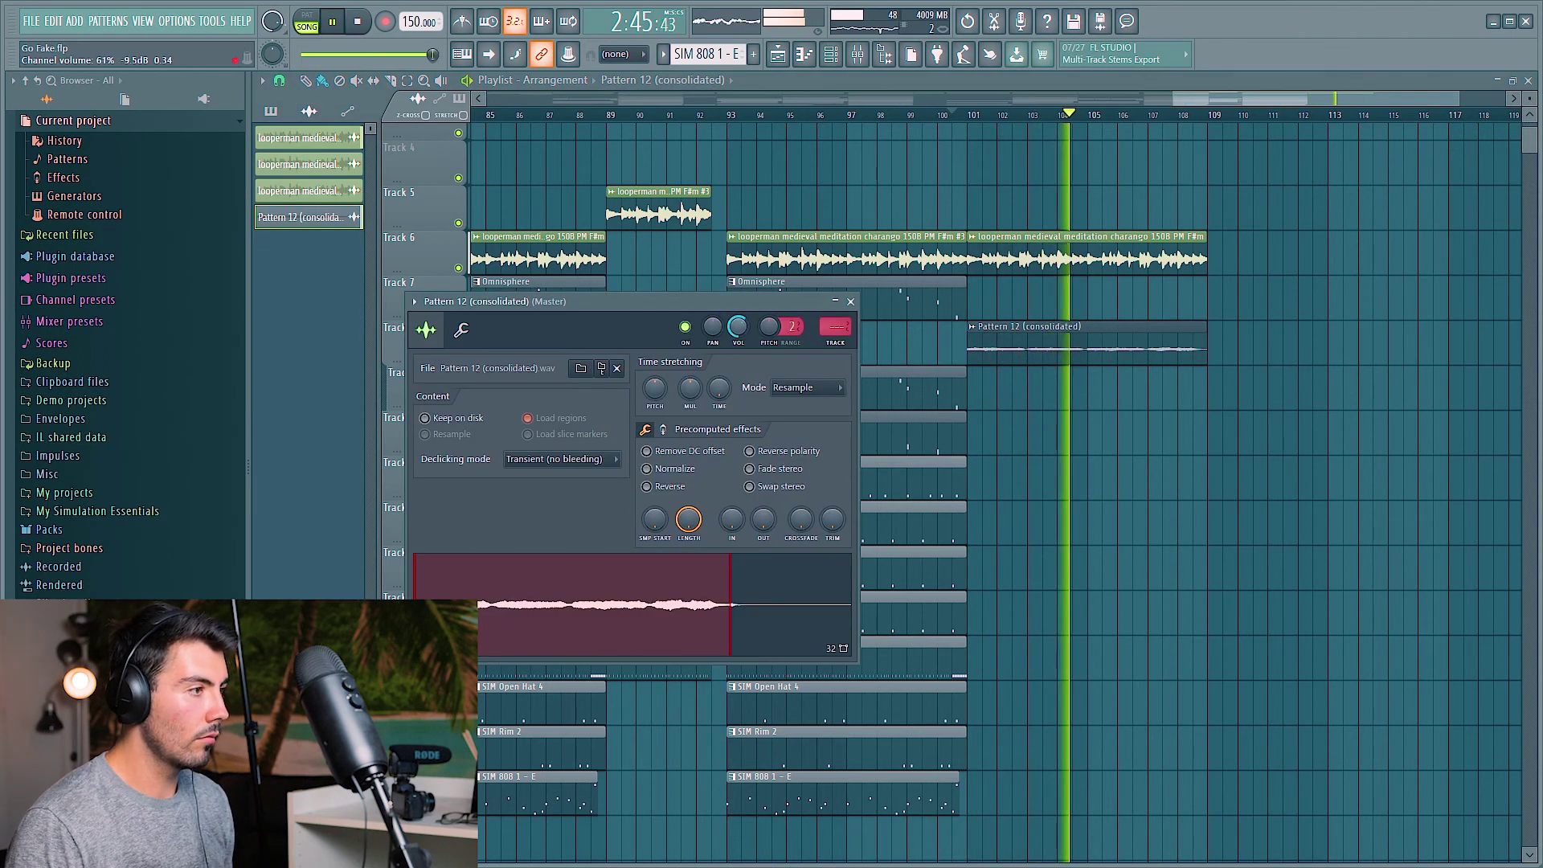